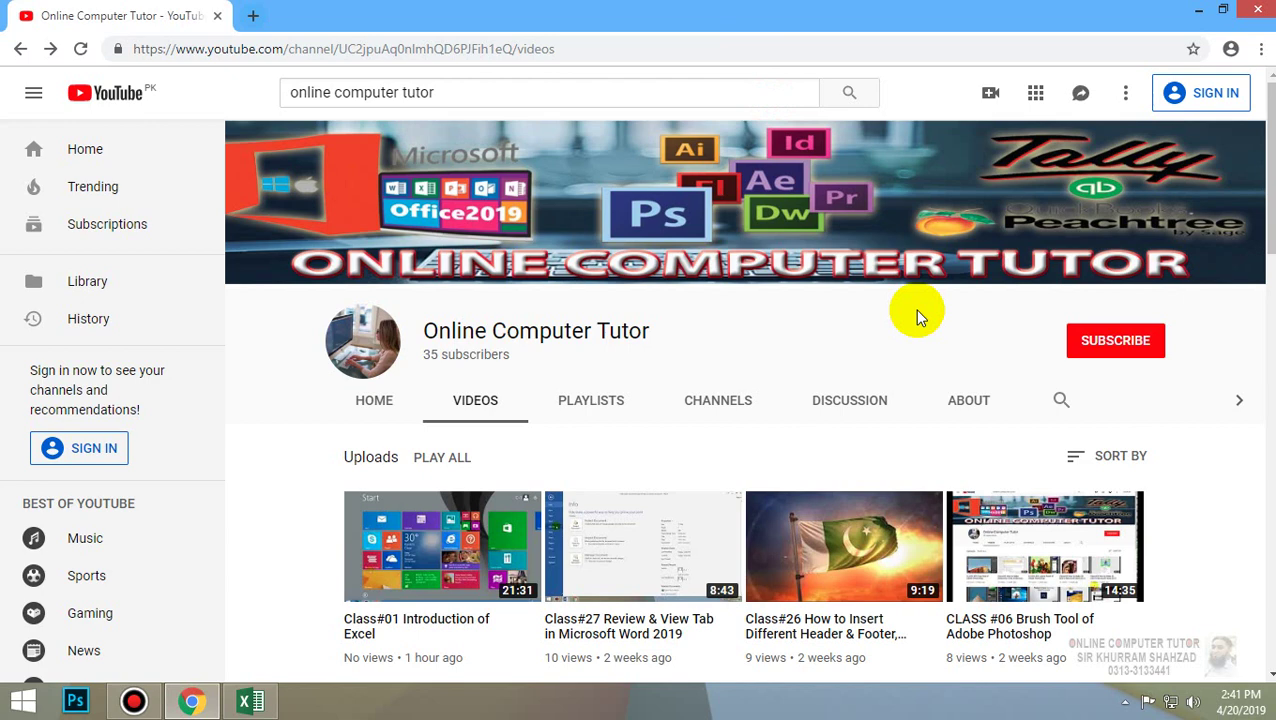
Enter HOME TAB in D4 and NUMBER in E5, removing a misspelled entry from D5.
{"action": "left_click", "coordinate": [1198, 9]}
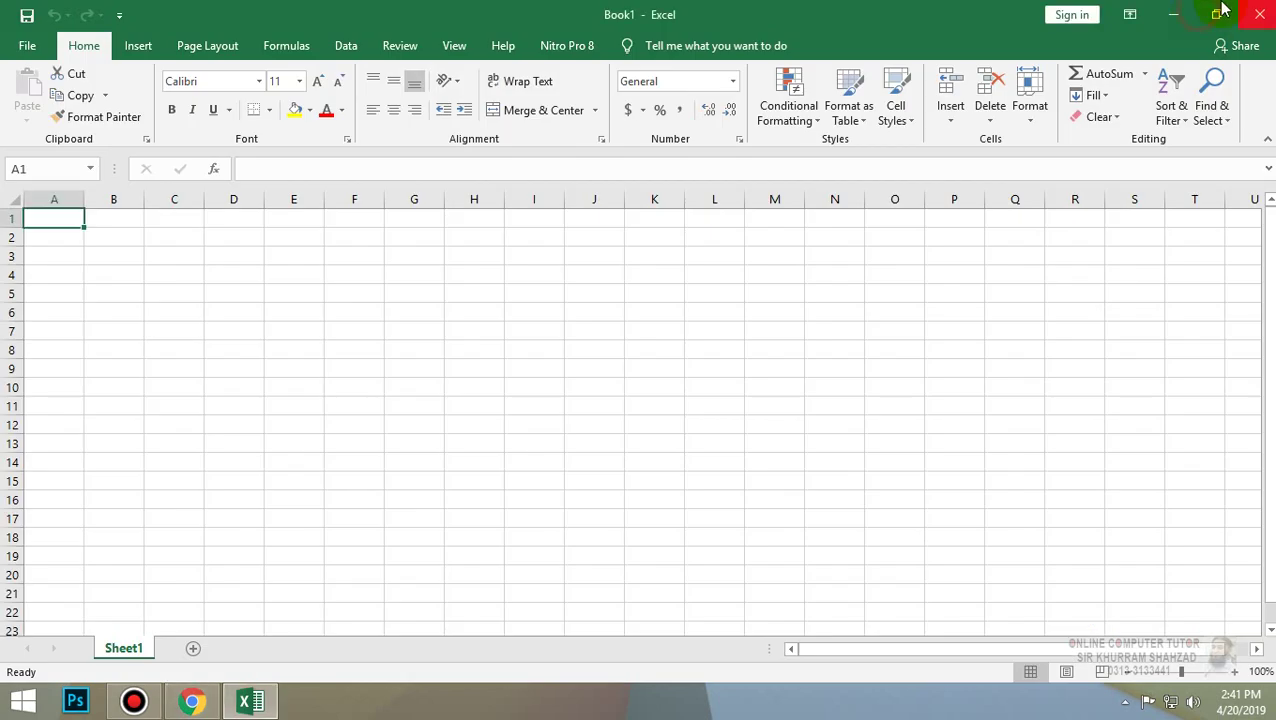
{"action": "left_click", "coordinate": [355, 334]}
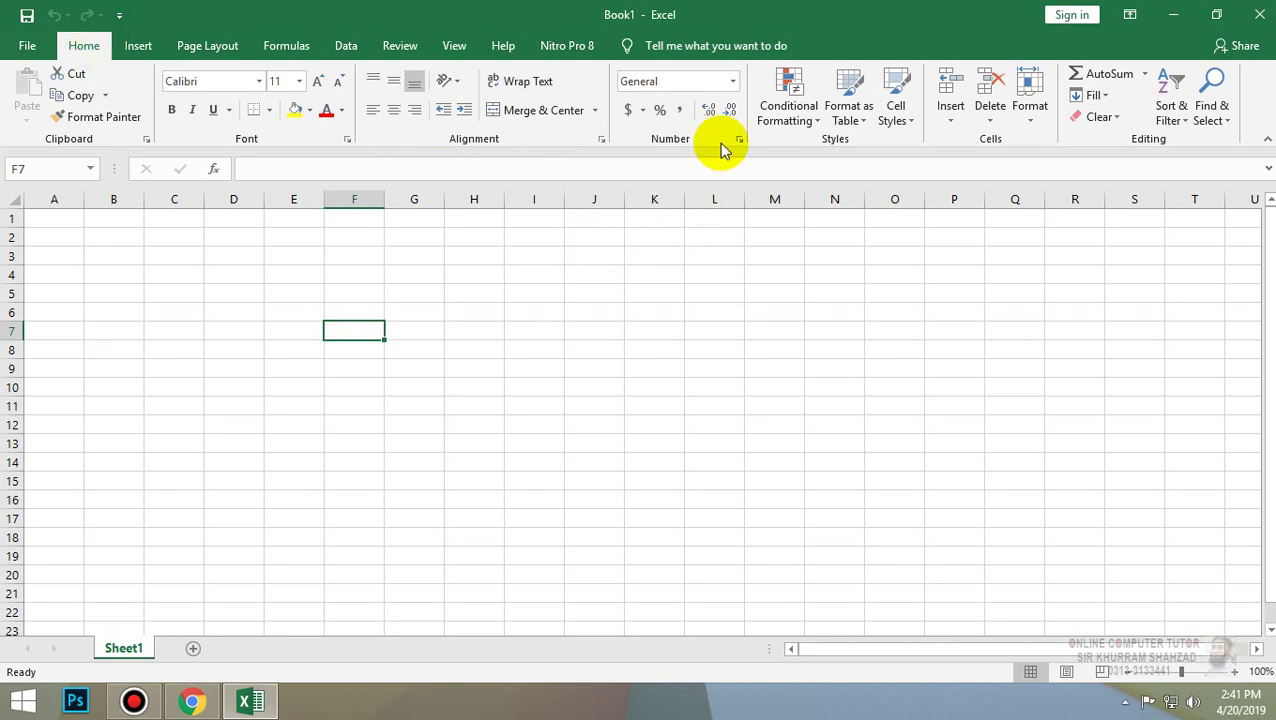
{"action": "left_click", "coordinate": [242, 279]}
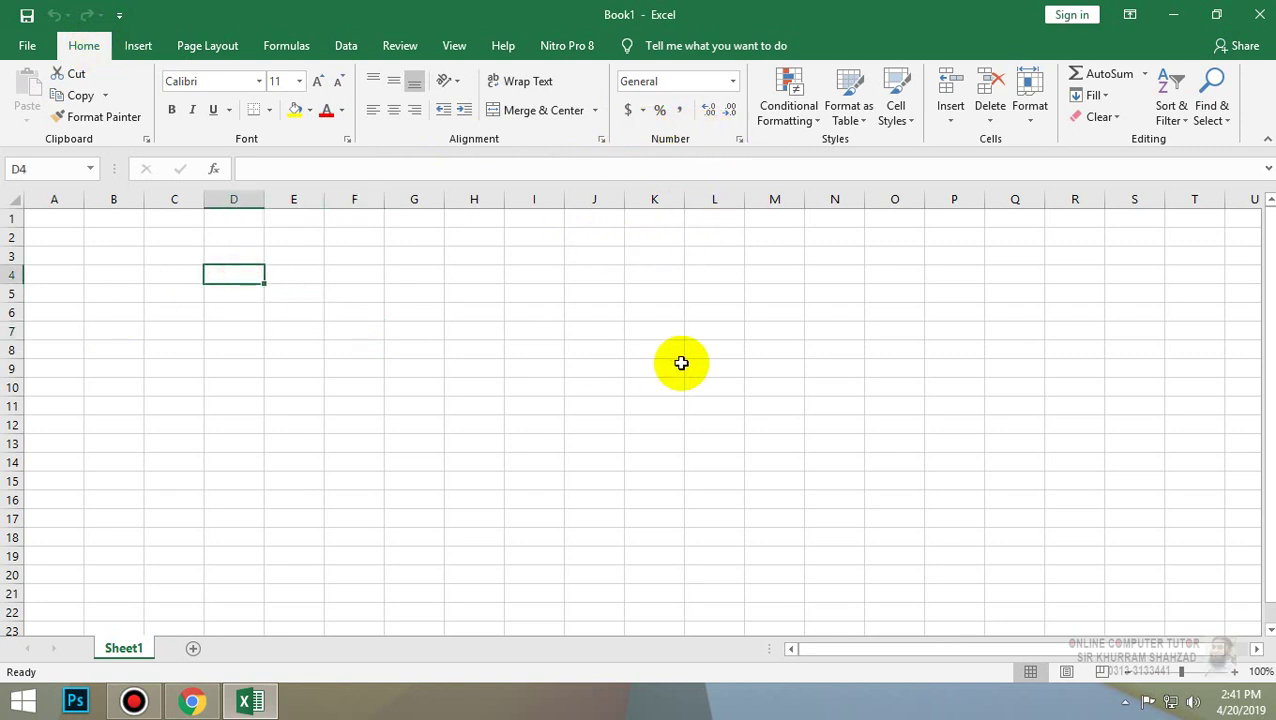
{"action": "type", "text": "HOME TAB"}
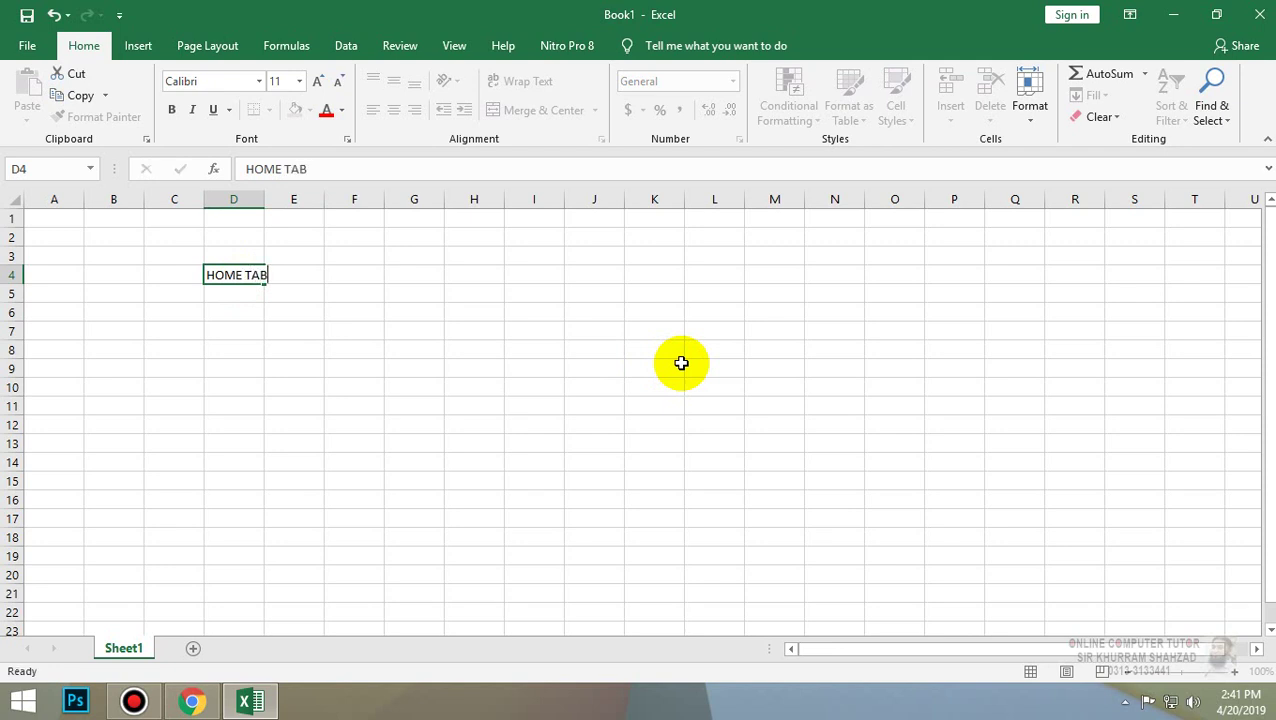
{"action": "key", "text": "Return"}
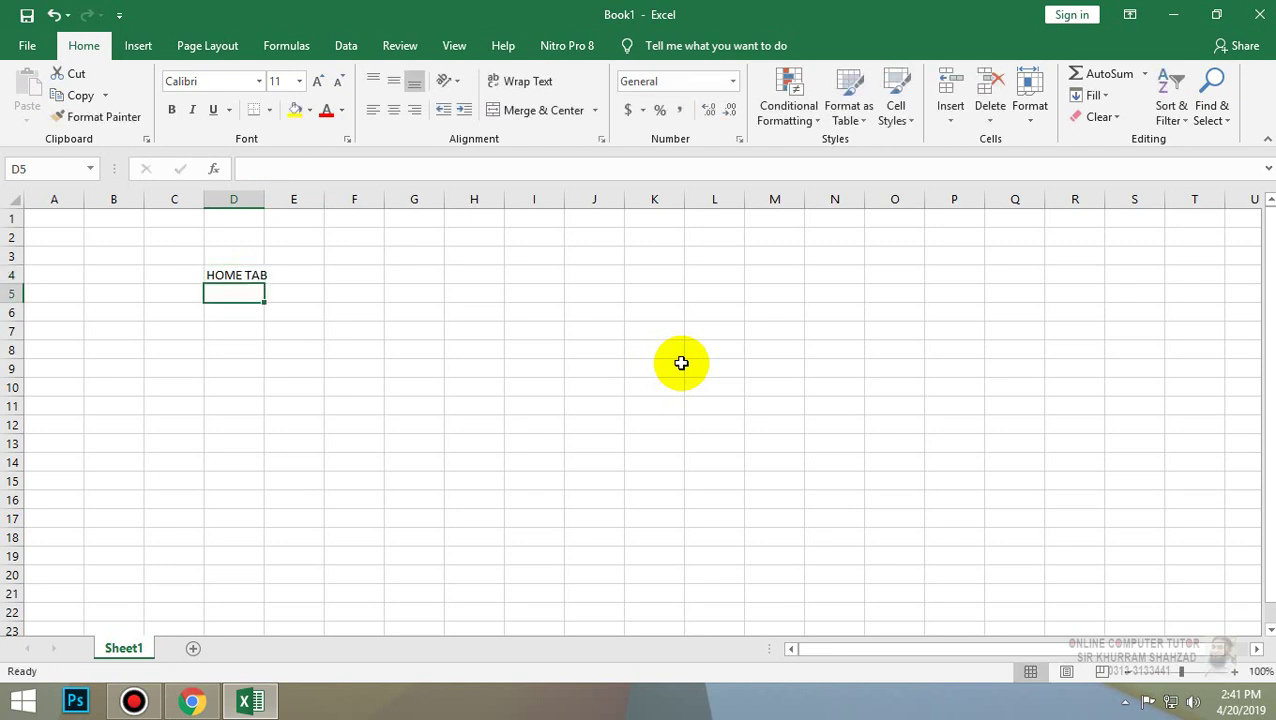
{"action": "type", "text": "NUMBEr"}
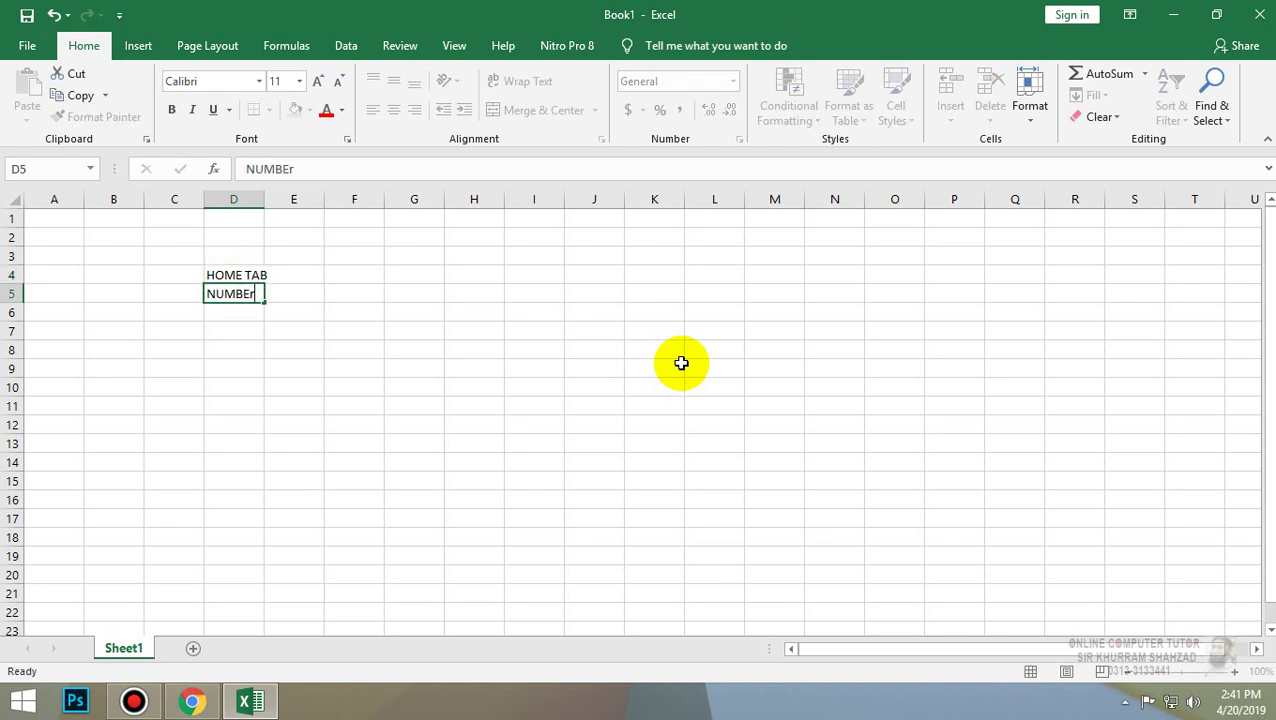
{"action": "key", "text": "Return"}
{"action": "key", "text": "Up"}
{"action": "key", "text": "Delete"}
{"action": "key", "text": "Right"}
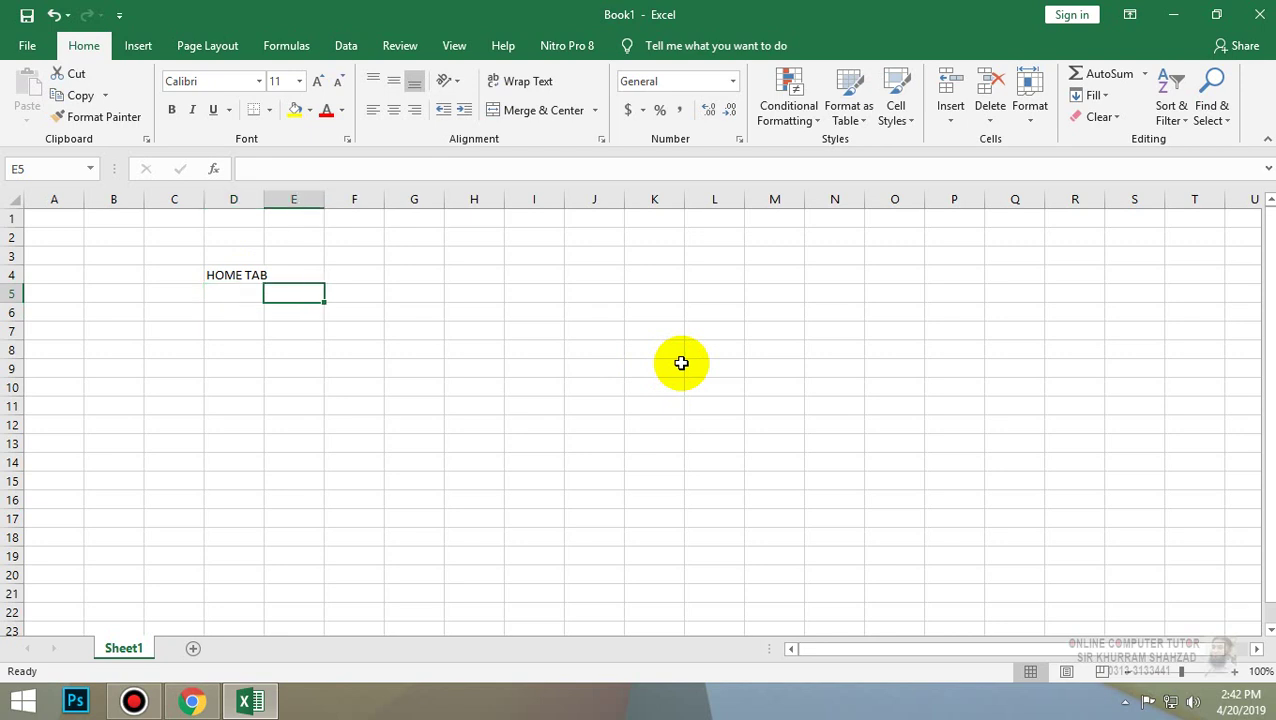
{"action": "type", "text": "NUMBER"}
{"action": "key", "text": "Up"}
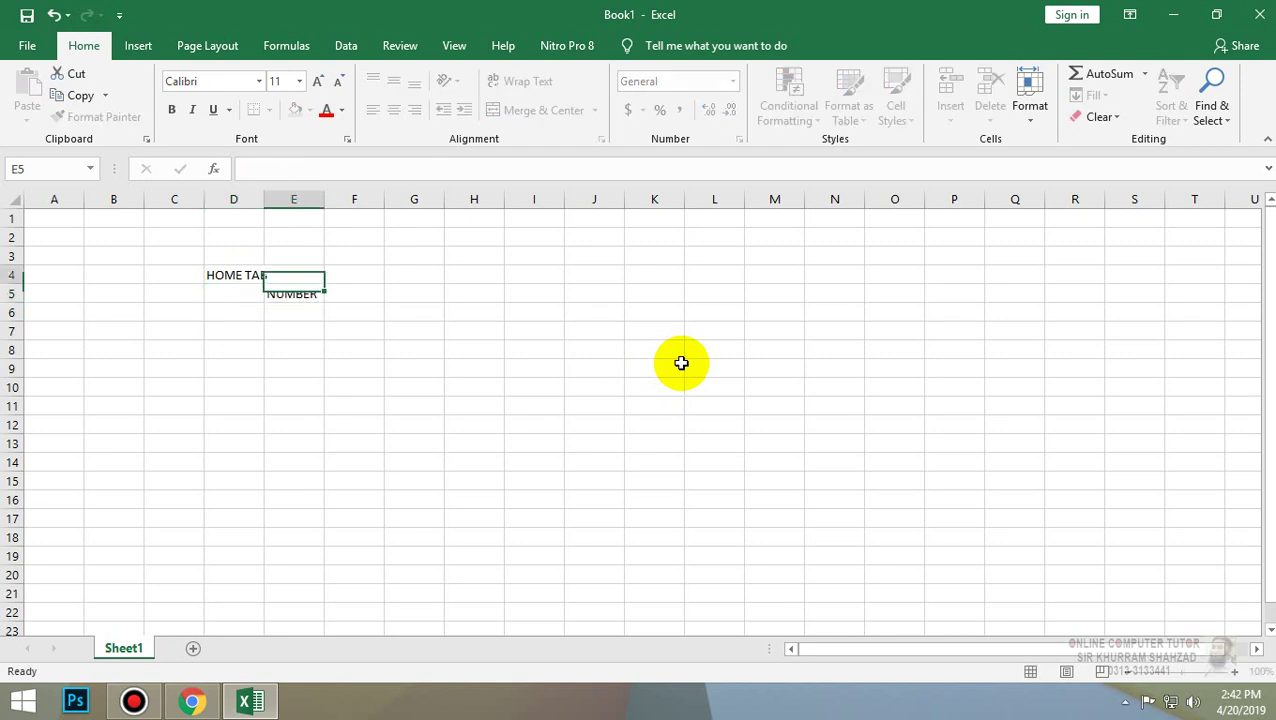
Enter trial values of 12 in J4 and J5, then clear J4:J7.
{"action": "key", "text": "Right"}
{"action": "key", "text": "Right"}
{"action": "key", "text": "Right"}
{"action": "key", "text": "Right"}
{"action": "key", "text": "Right"}
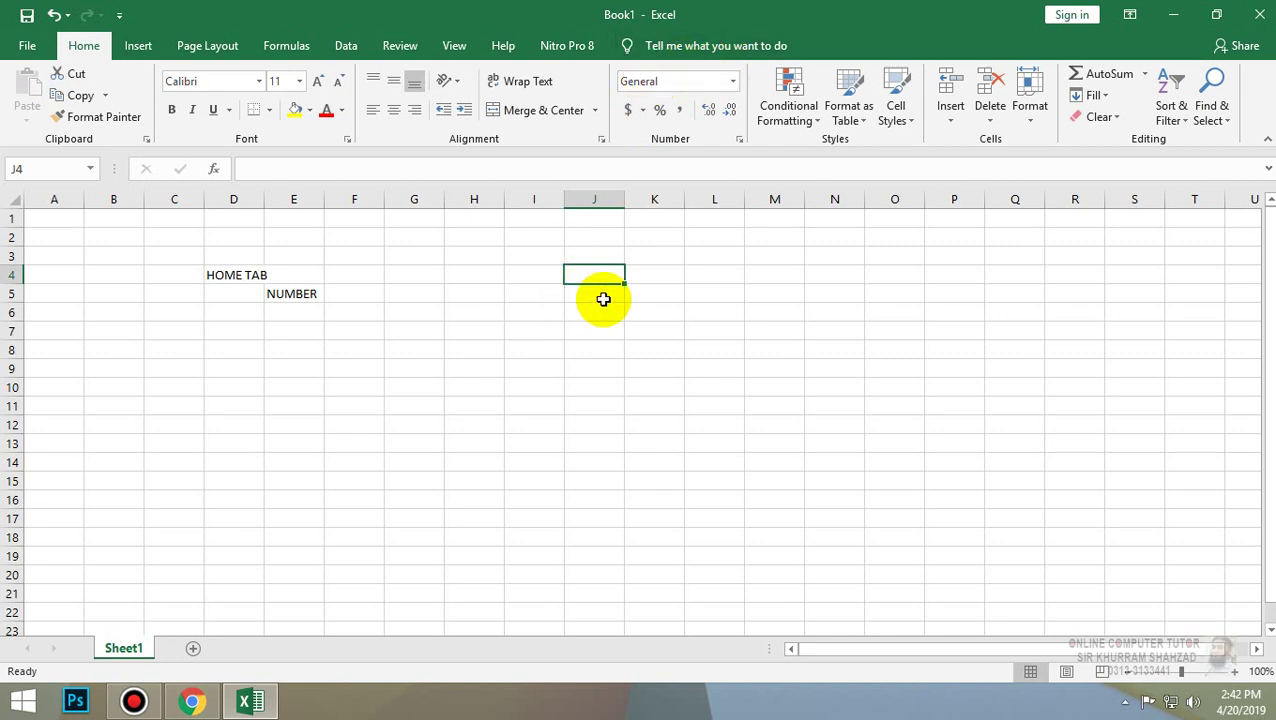
{"action": "type", "text": "12"}
{"action": "key", "text": "Return"}
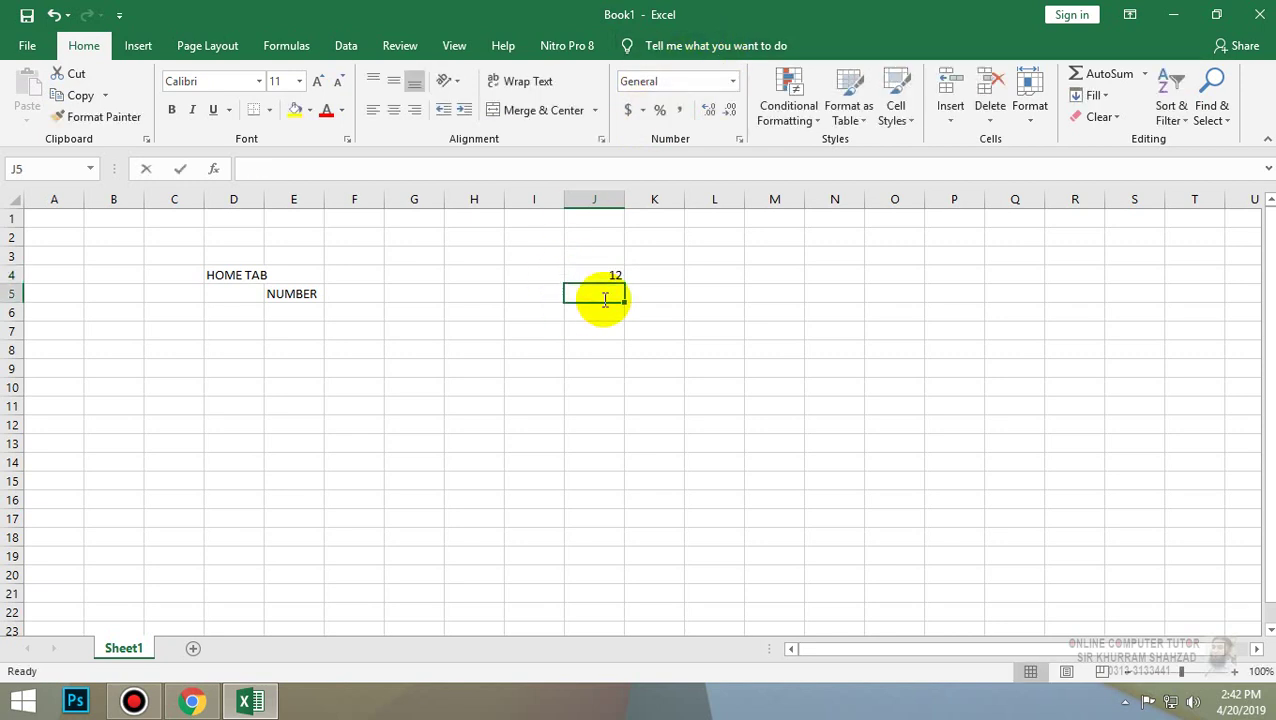
{"action": "type", "text": "12"}
{"action": "key", "text": "Return"}
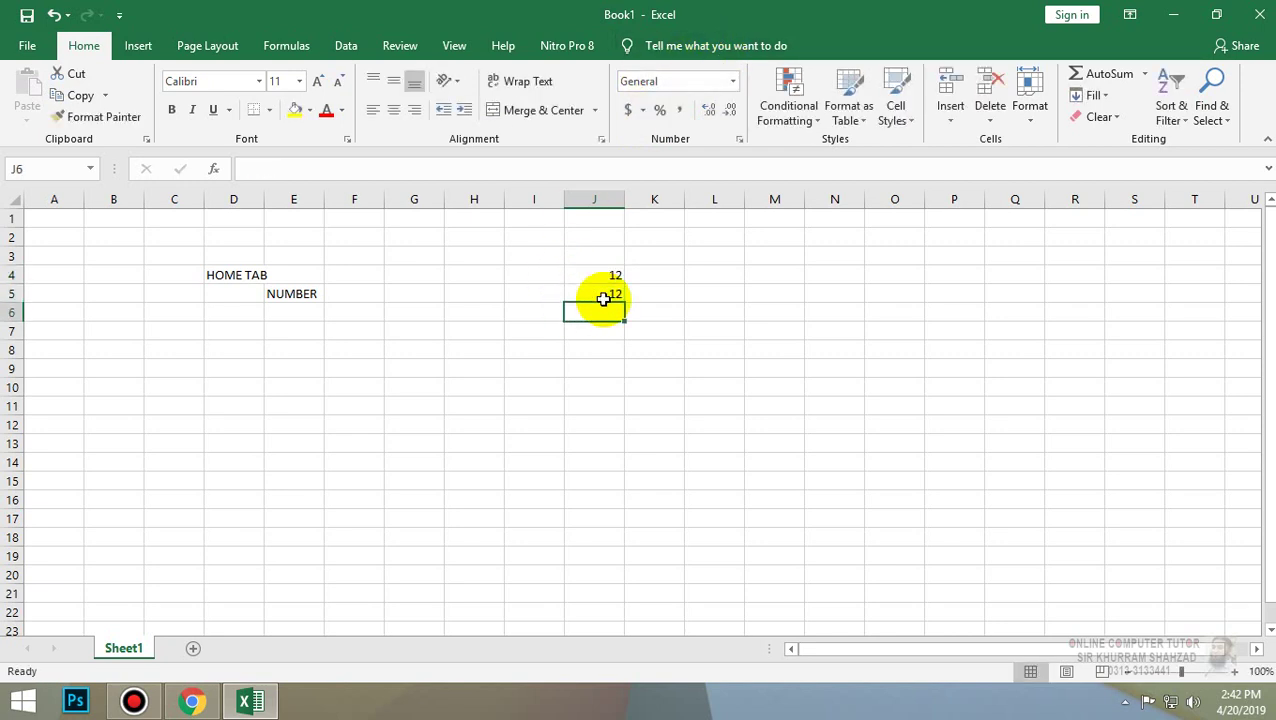
{"action": "left_click_drag", "start_coordinate": [615, 276], "coordinate": [615, 325]}
{"action": "key", "text": "Delete"}
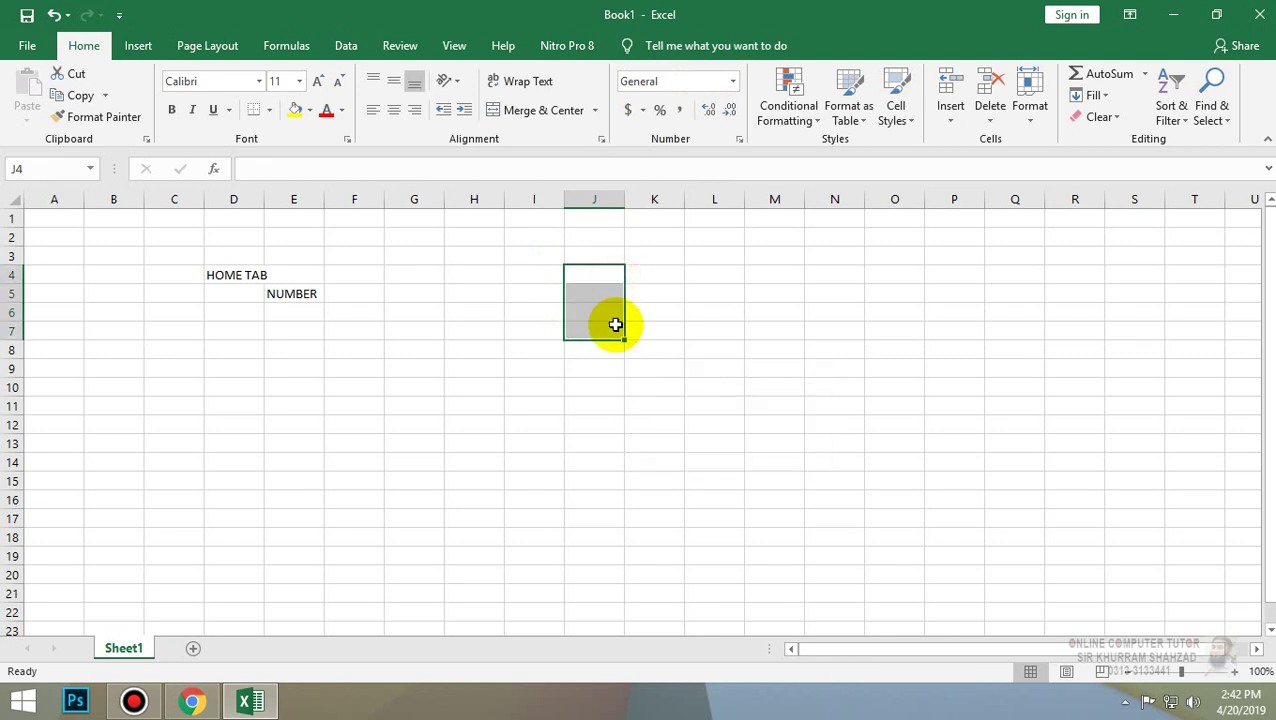
{"action": "left_click", "coordinate": [587, 281]}
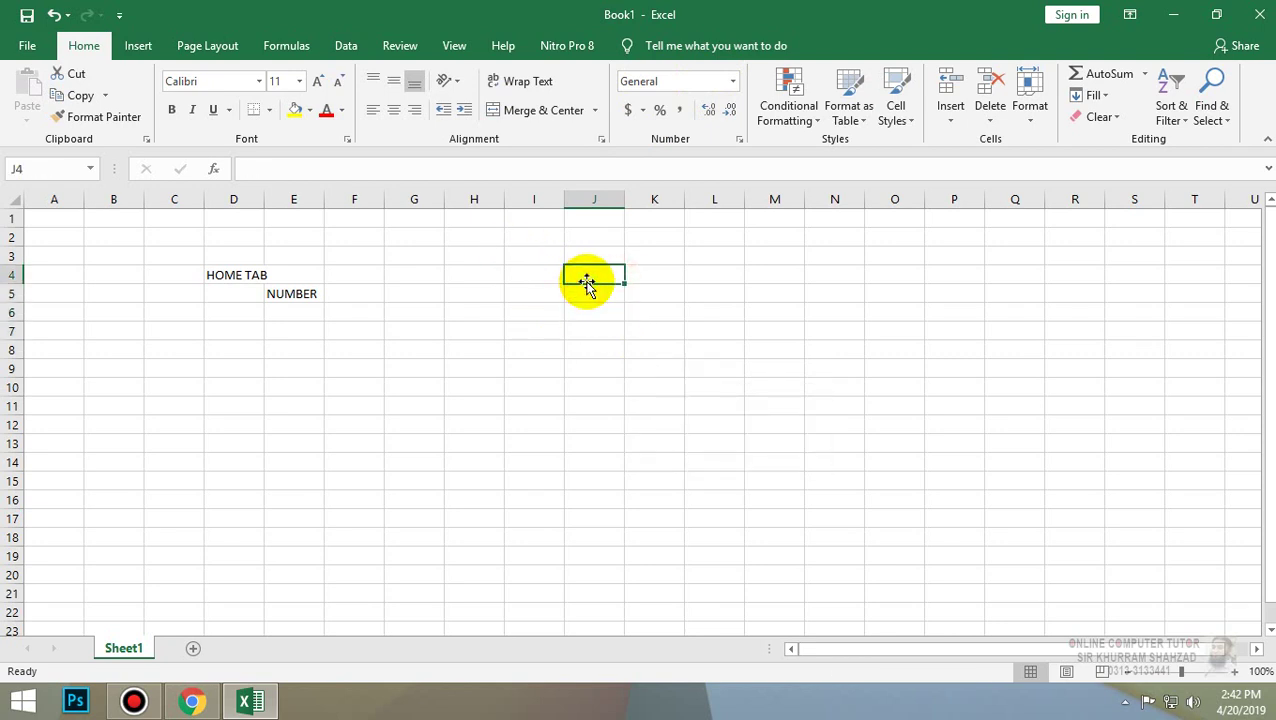
Enter 200 in J4, format it as Number with two decimals, and widen column J.
{"action": "type", "text": "200"}
{"action": "left_click", "coordinate": [630, 290]}
{"action": "left_click", "coordinate": [607, 276]}
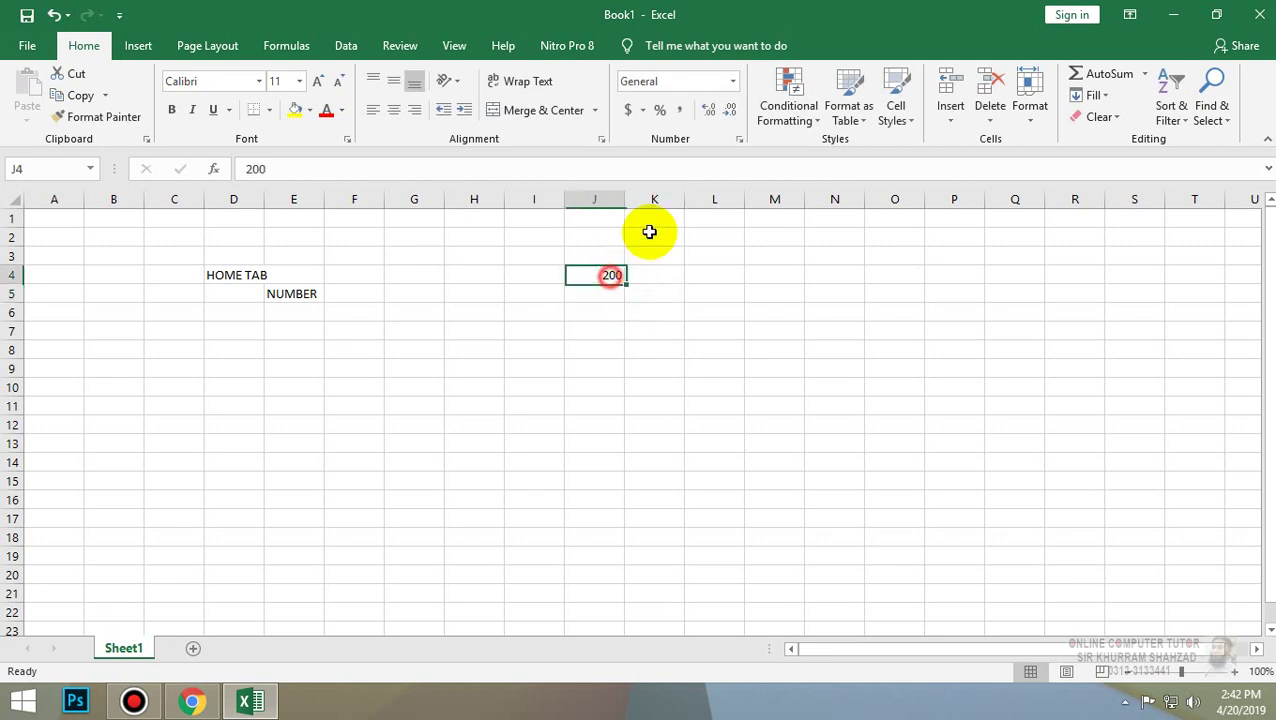
{"action": "left_click", "coordinate": [733, 84]}
{"action": "left_click", "coordinate": [727, 162]}
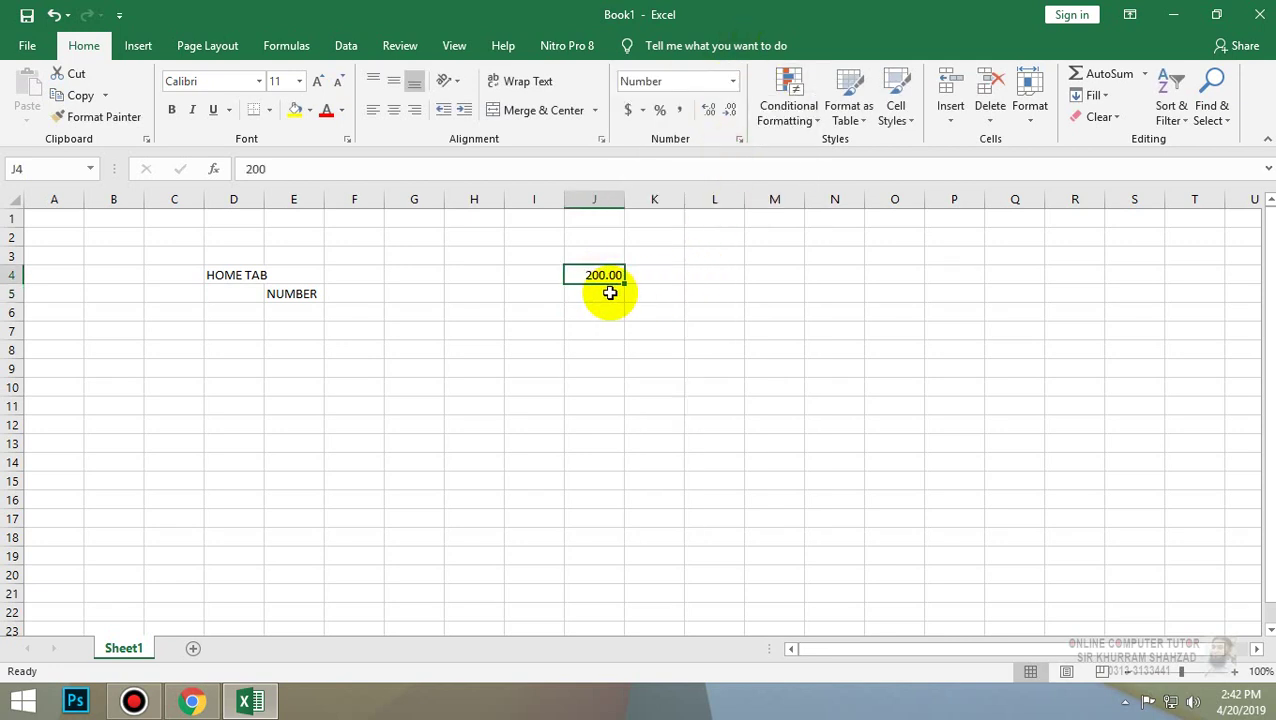
{"action": "left_click_drag", "start_coordinate": [624, 193], "coordinate": [701, 199]}
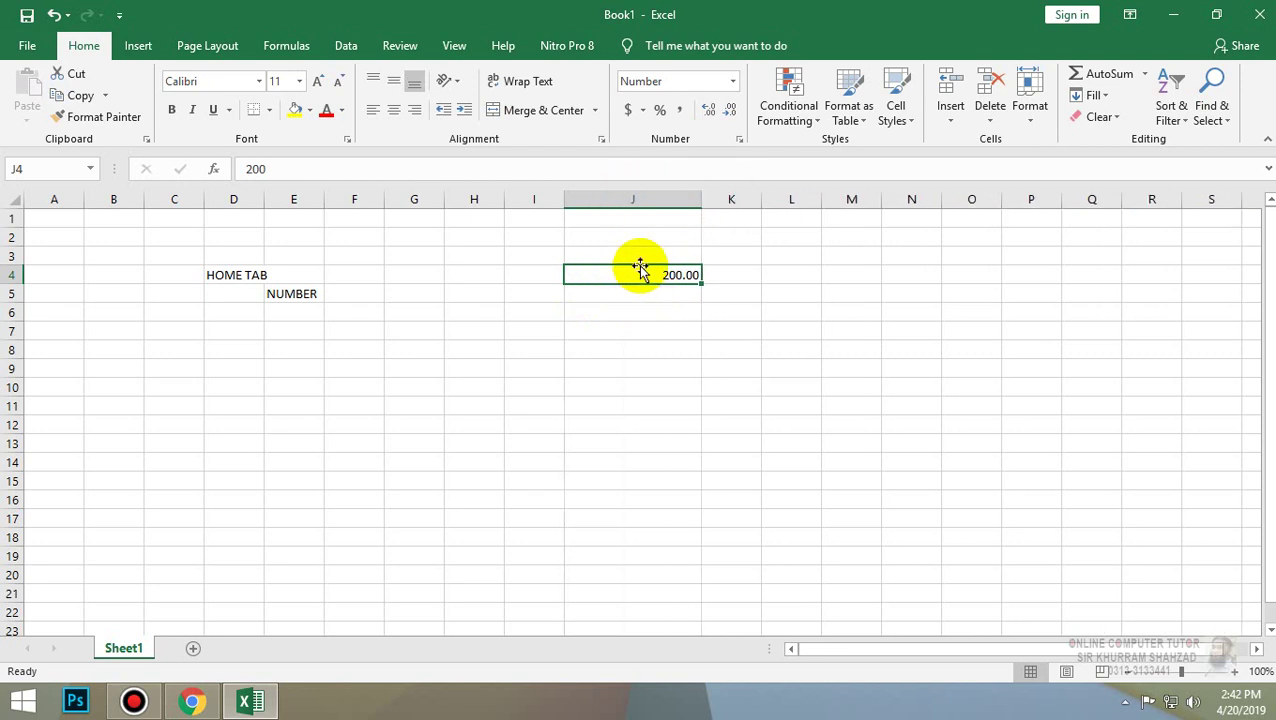
Try Currency, Accounting, Short Date and Percentage formats on J4, ending with Comma Style.
{"action": "left_click", "coordinate": [733, 84]}
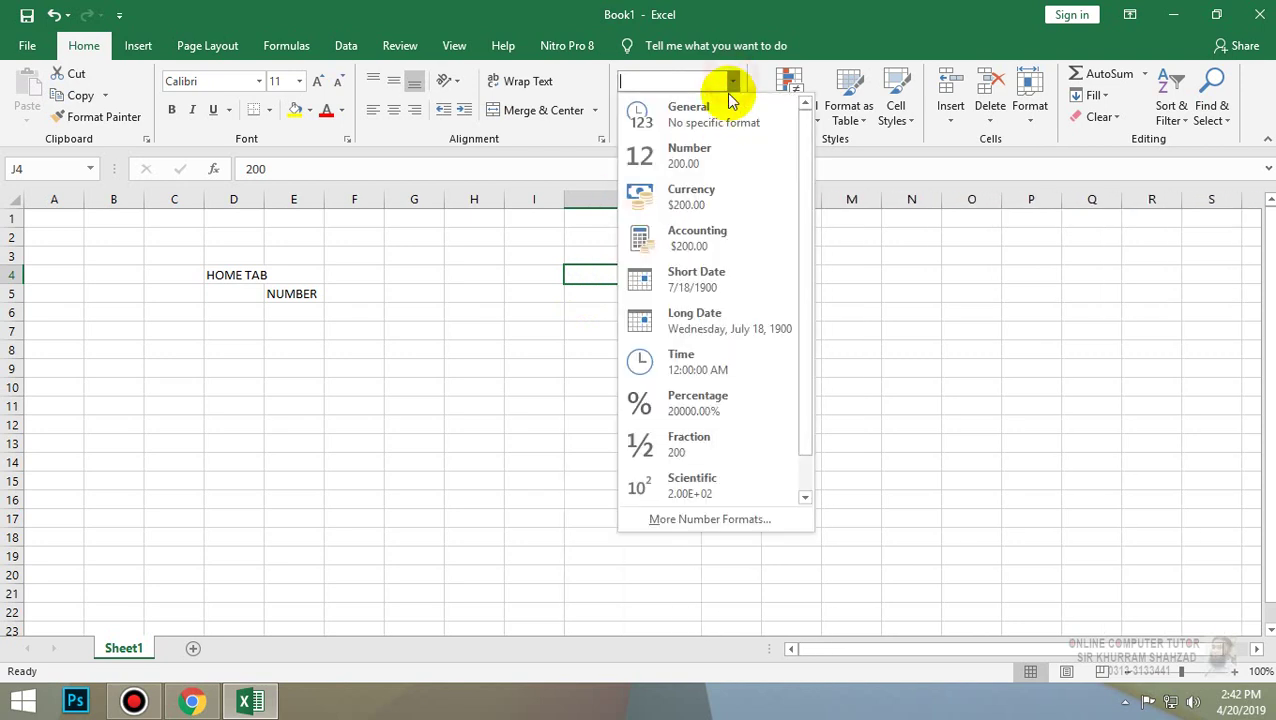
{"action": "left_click", "coordinate": [718, 193]}
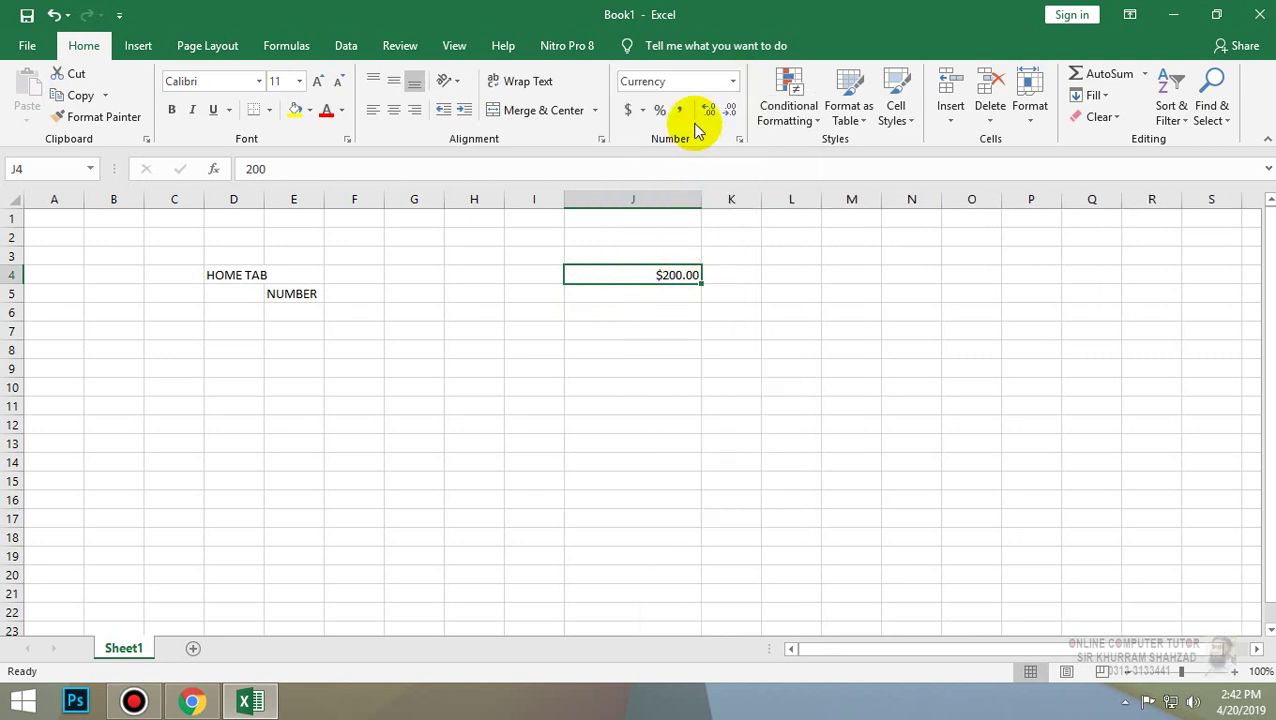
{"action": "left_click", "coordinate": [733, 81]}
{"action": "left_click", "coordinate": [705, 245]}
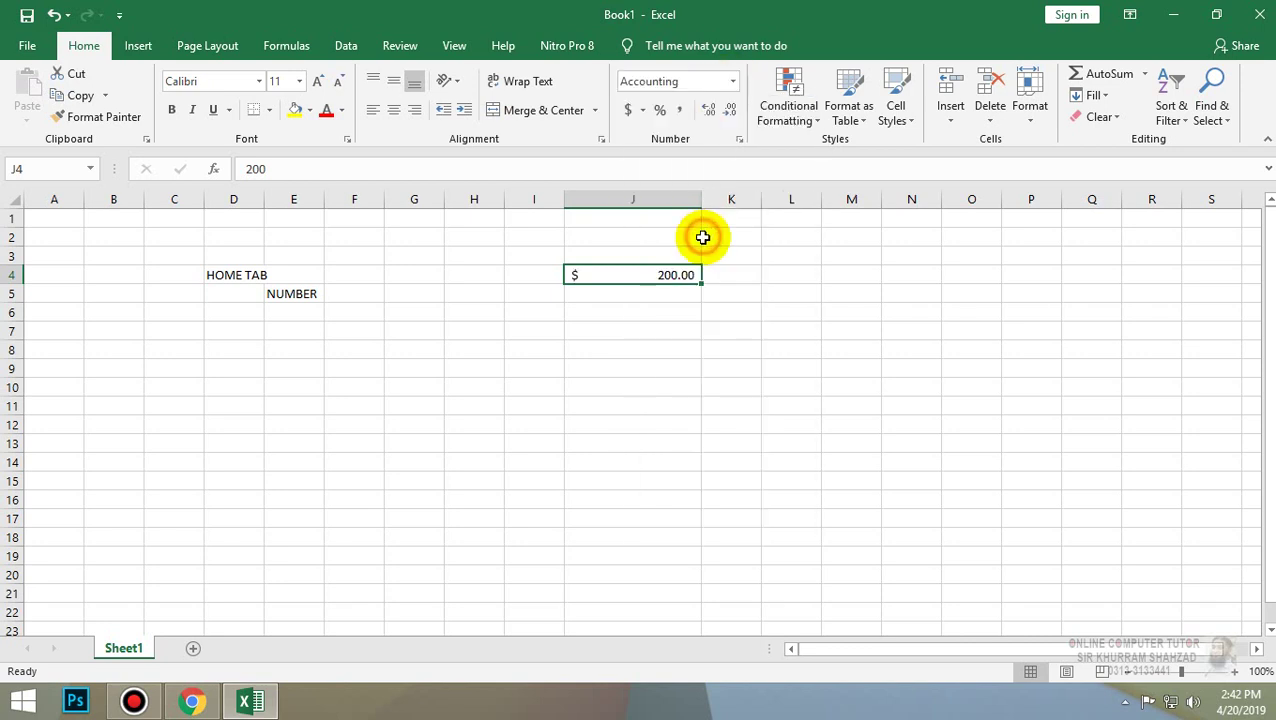
{"action": "left_click", "coordinate": [733, 81]}
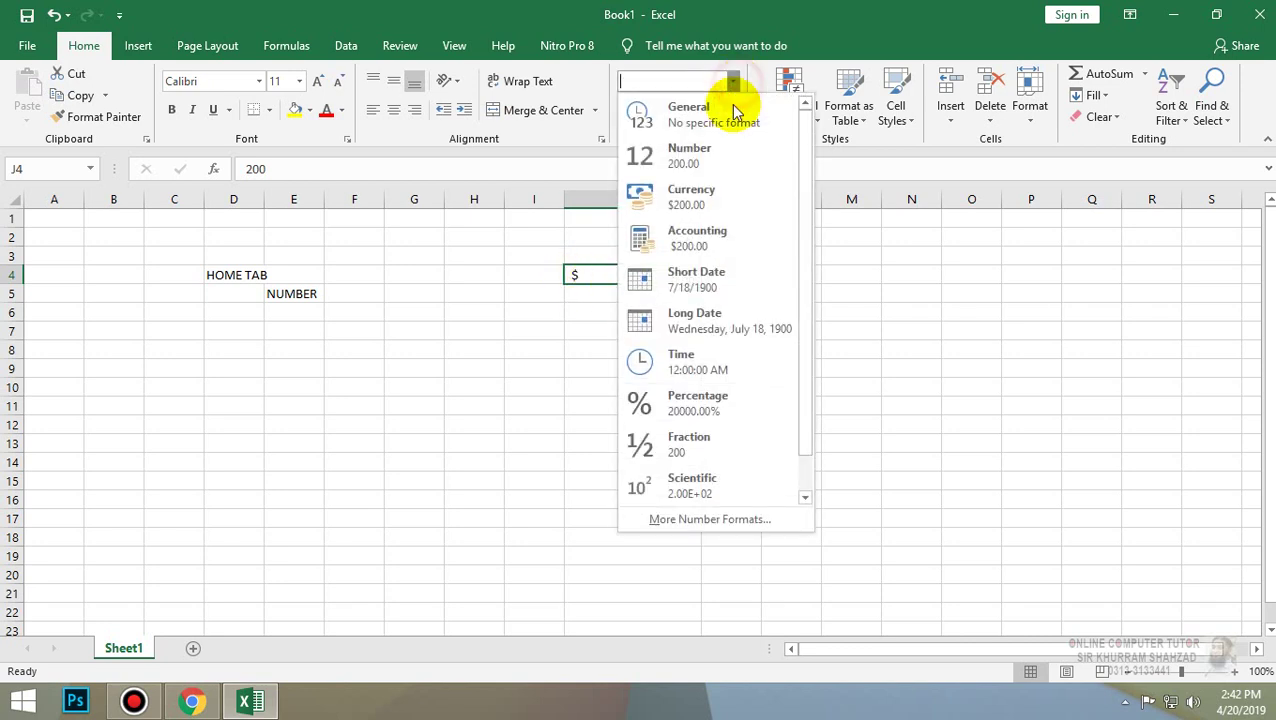
{"action": "left_click", "coordinate": [712, 276]}
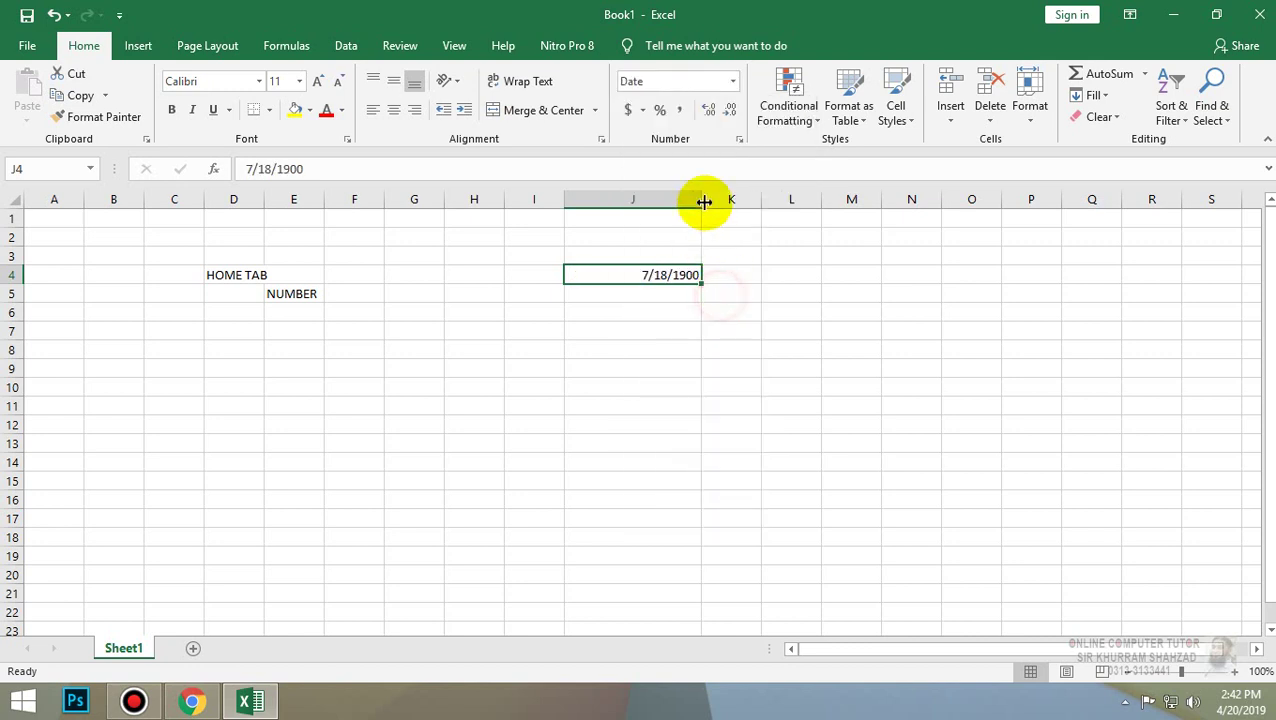
{"action": "left_click", "coordinate": [627, 110]}
{"action": "left_click", "coordinate": [660, 110]}
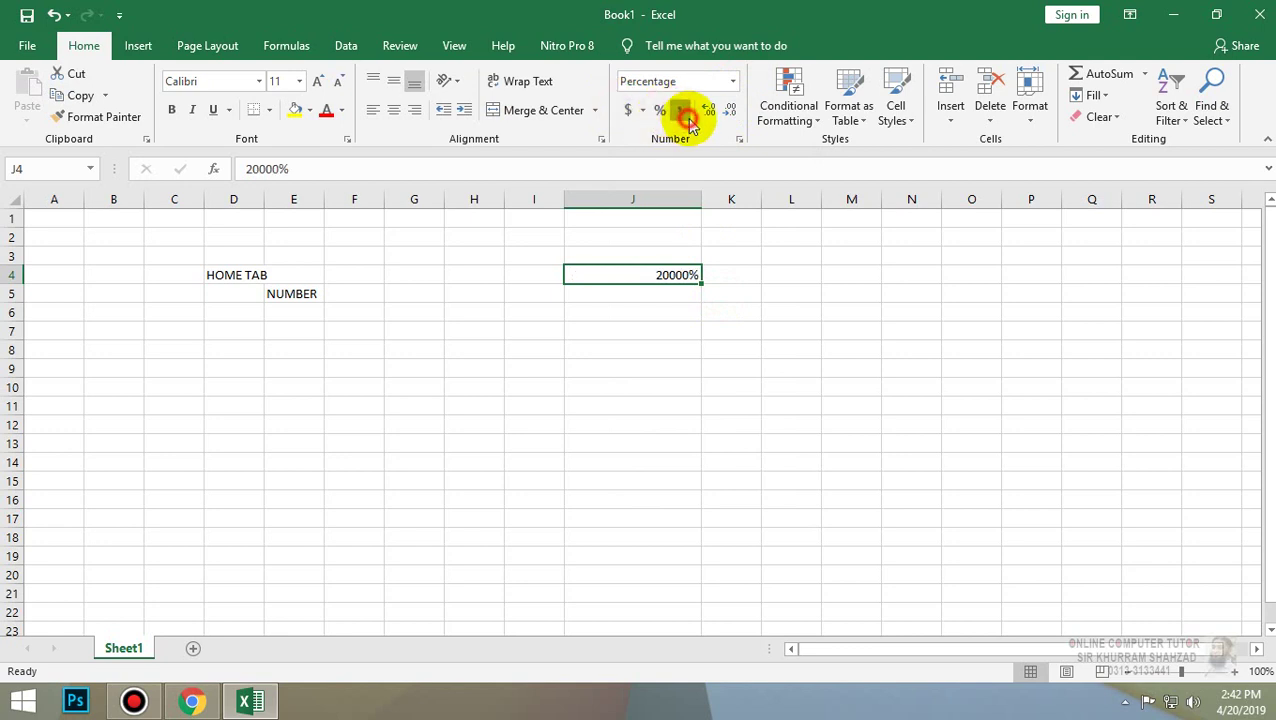
{"action": "left_click", "coordinate": [686, 116]}
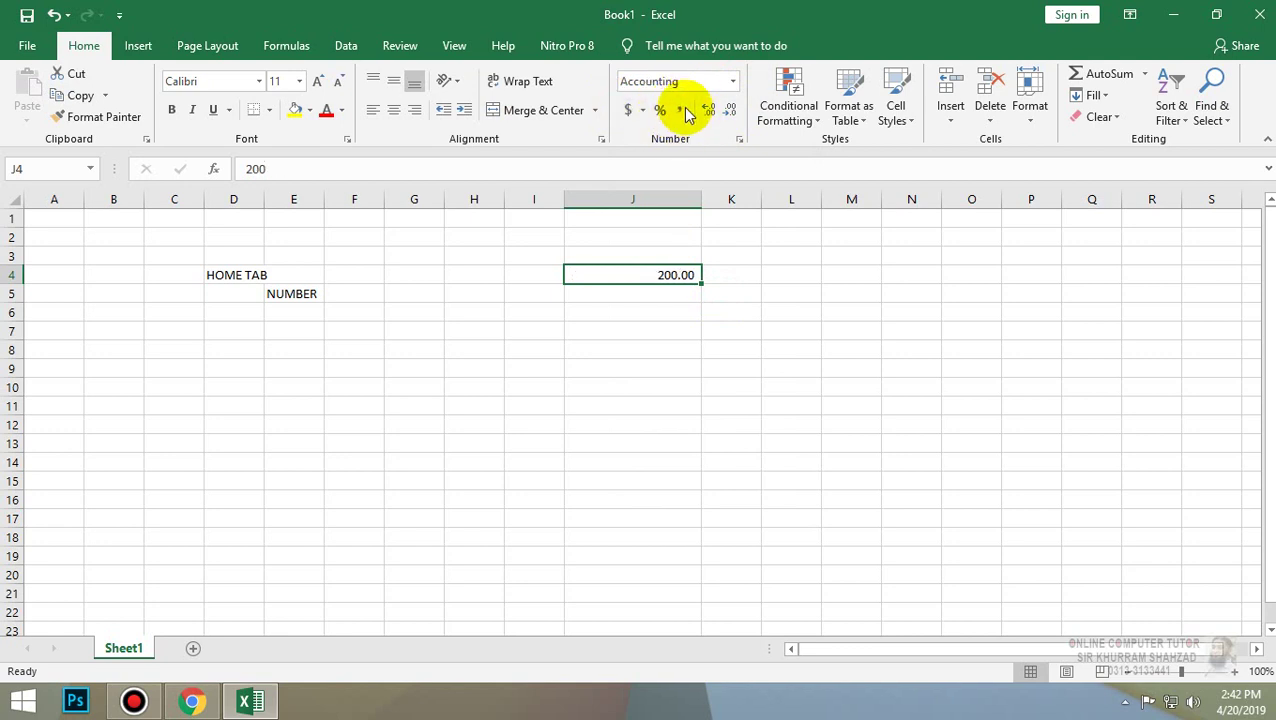
Raise and lower J4's decimal places repeatedly, leaving it showing 200.000.
{"action": "double_click", "coordinate": [730, 110]}
{"action": "left_click", "coordinate": [706, 112]}
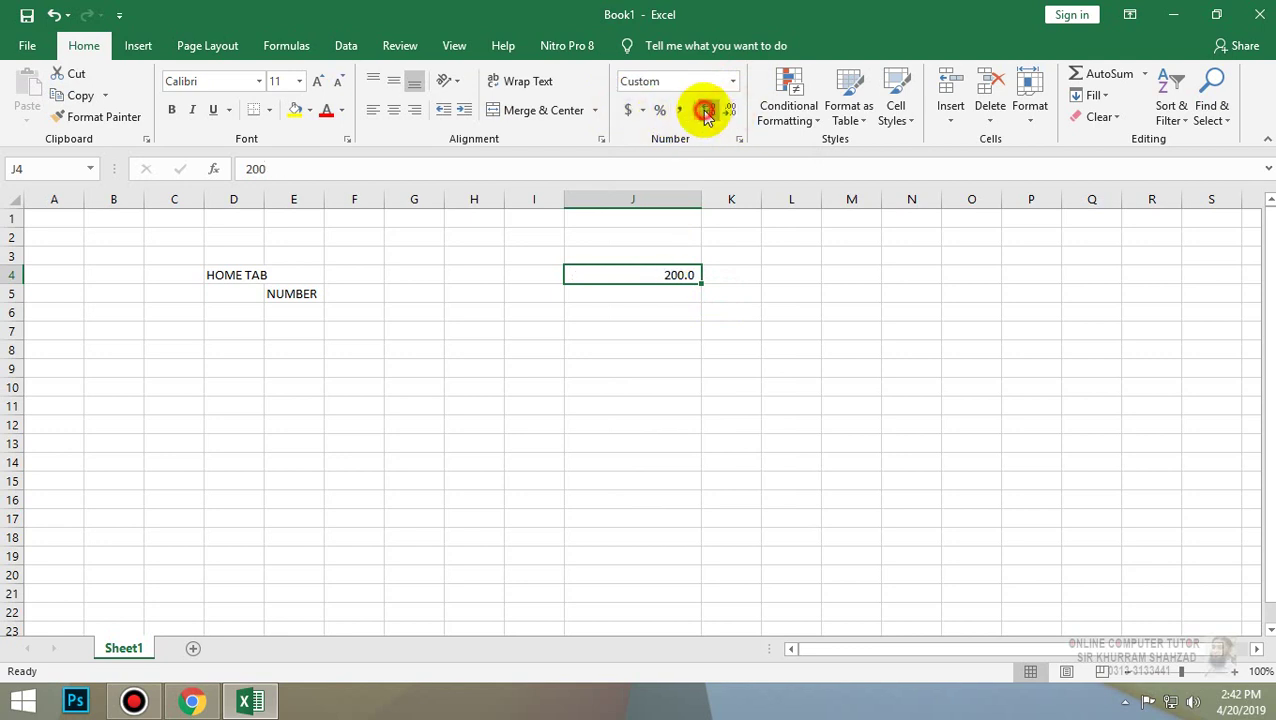
{"action": "triple_click", "coordinate": [706, 112]}
{"action": "left_click", "coordinate": [706, 112]}
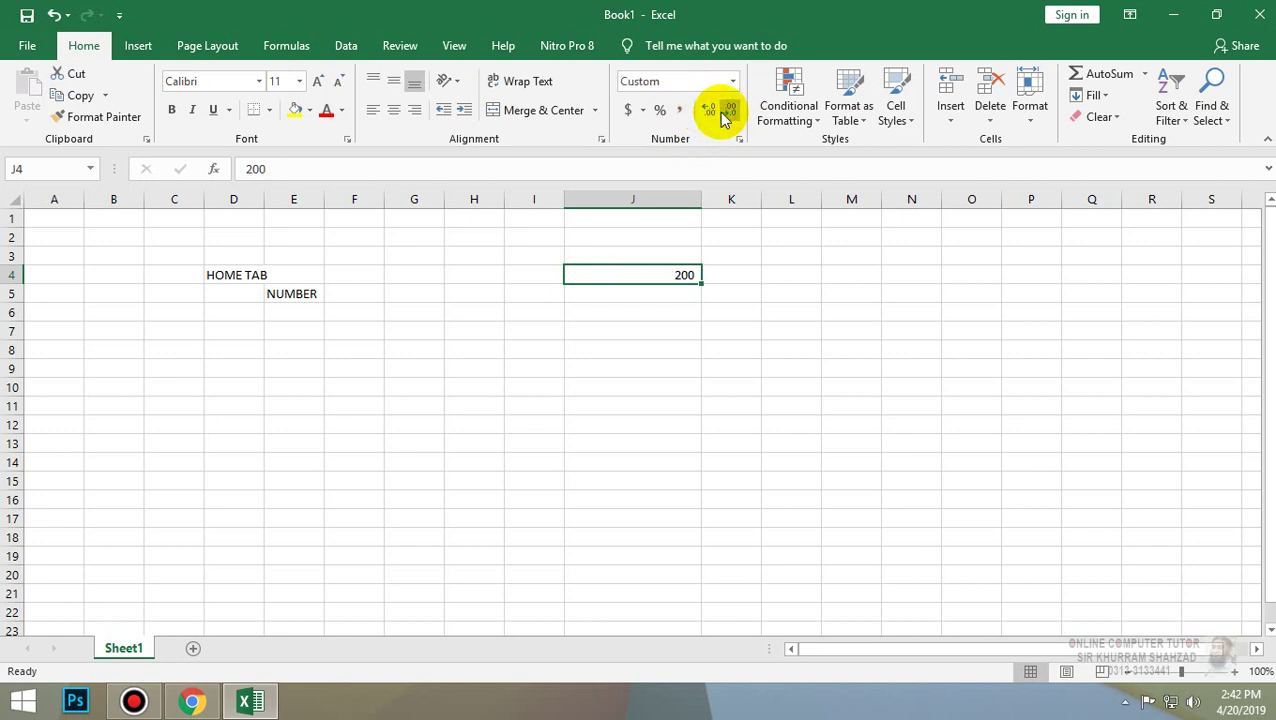
{"action": "triple_click", "coordinate": [708, 113]}
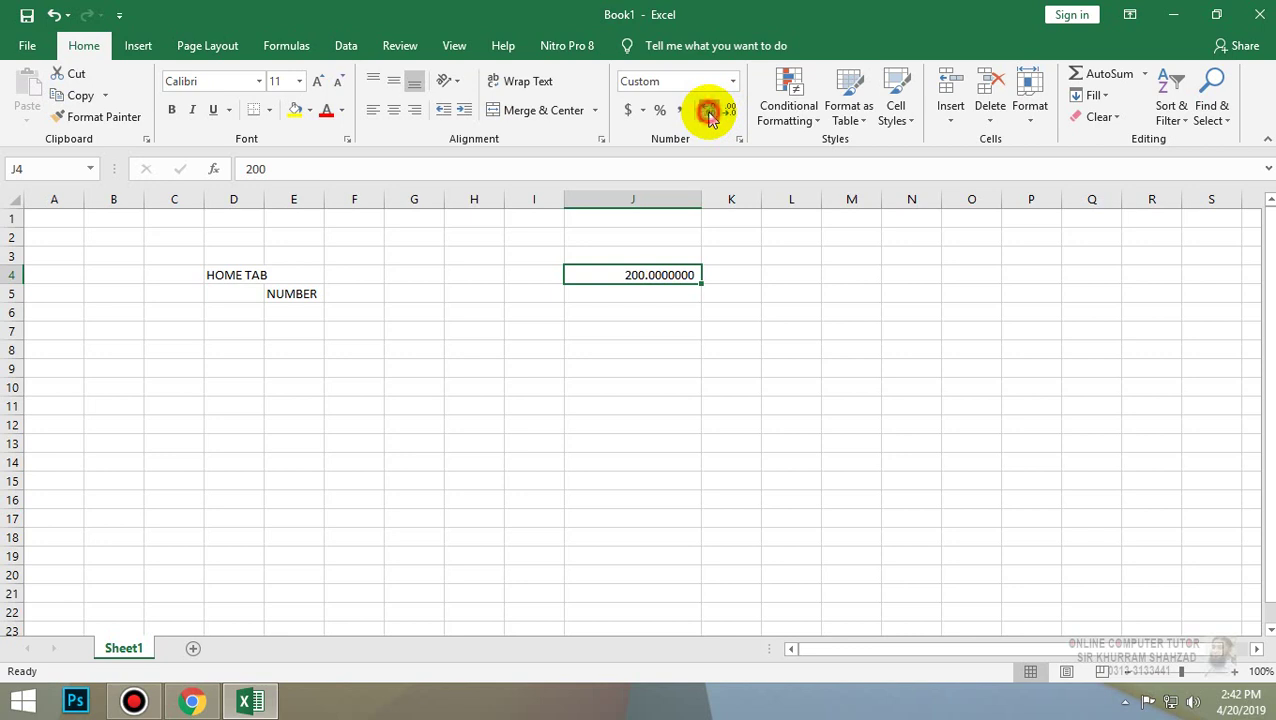
{"action": "triple_click", "coordinate": [708, 113]}
{"action": "left_click", "coordinate": [731, 114]}
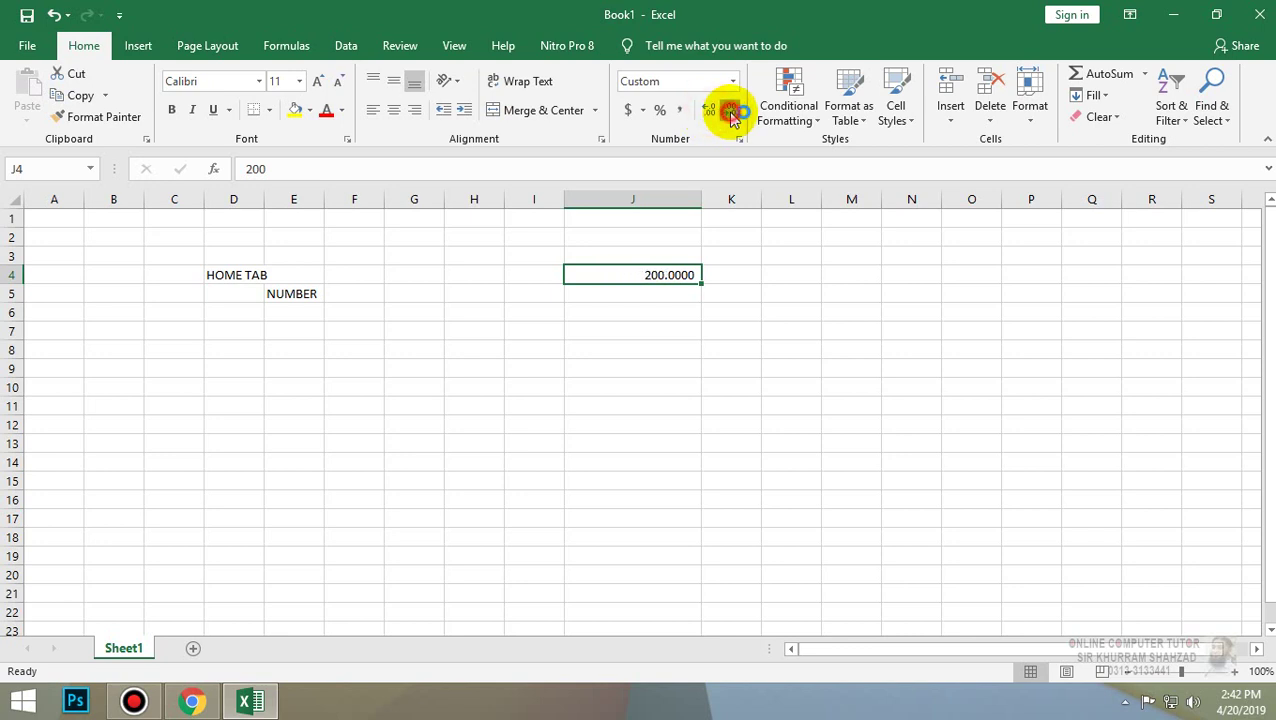
{"action": "triple_click", "coordinate": [731, 114]}
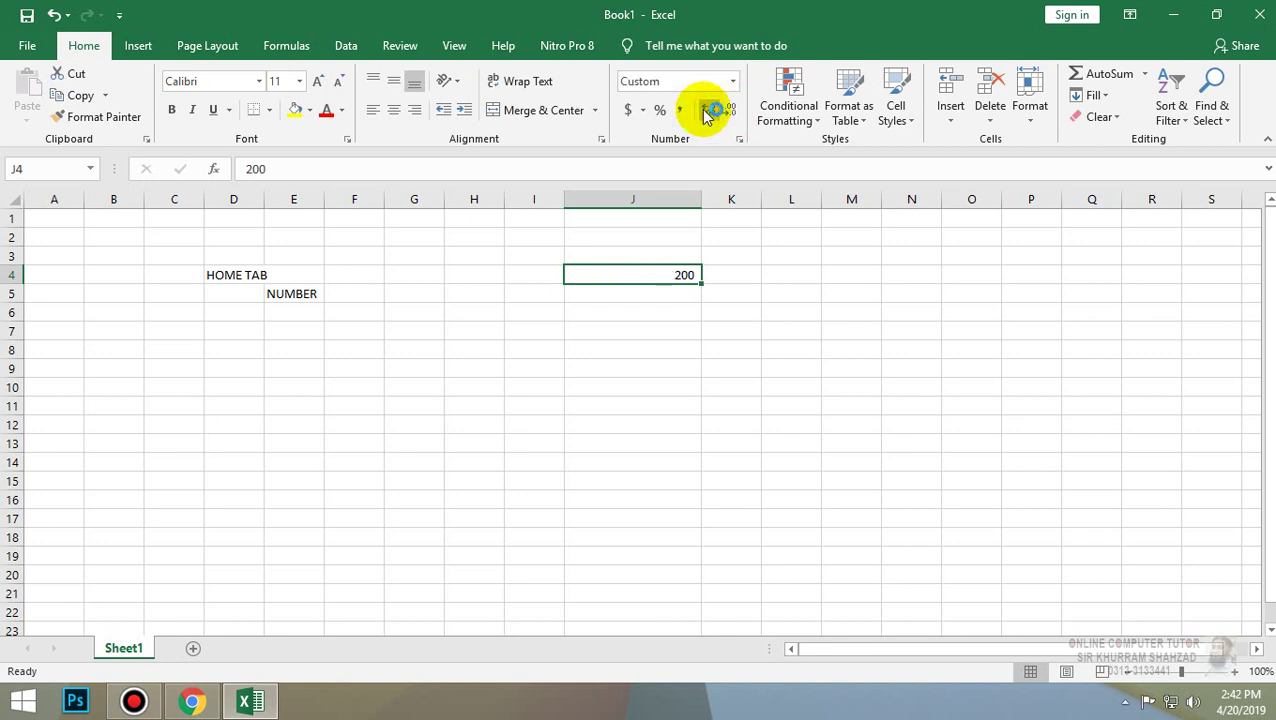
{"action": "triple_click", "coordinate": [710, 113]}
Clear the 200.000 value and the old HOME TAB and NUMBER labels.
{"action": "left_click", "coordinate": [755, 380]}
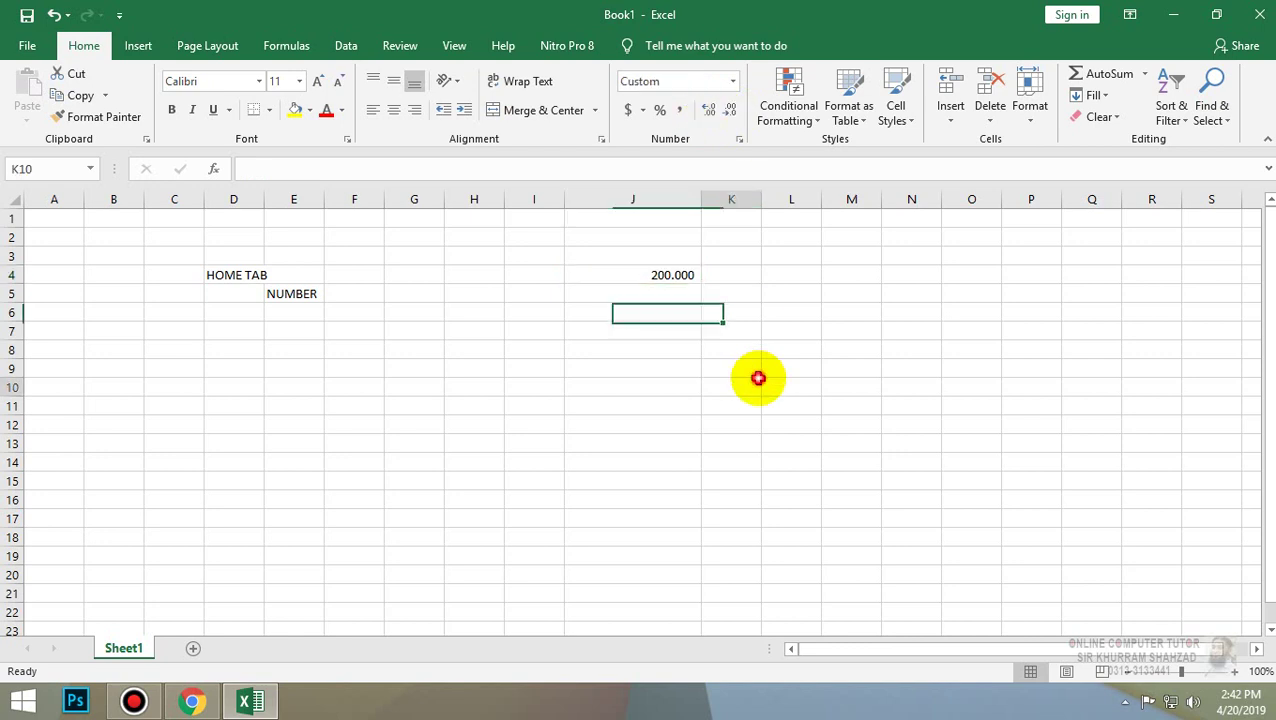
{"action": "left_click_drag", "start_coordinate": [911, 348], "coordinate": [611, 255]}
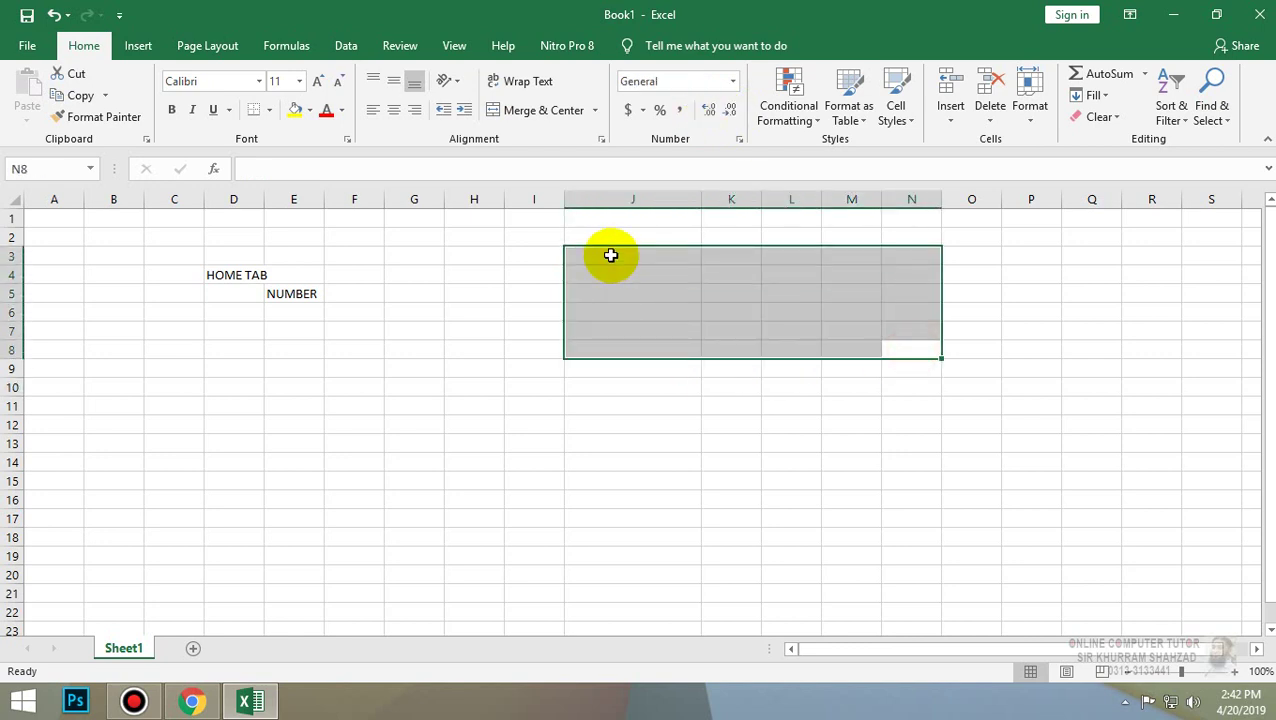
{"action": "left_click", "coordinate": [618, 270]}
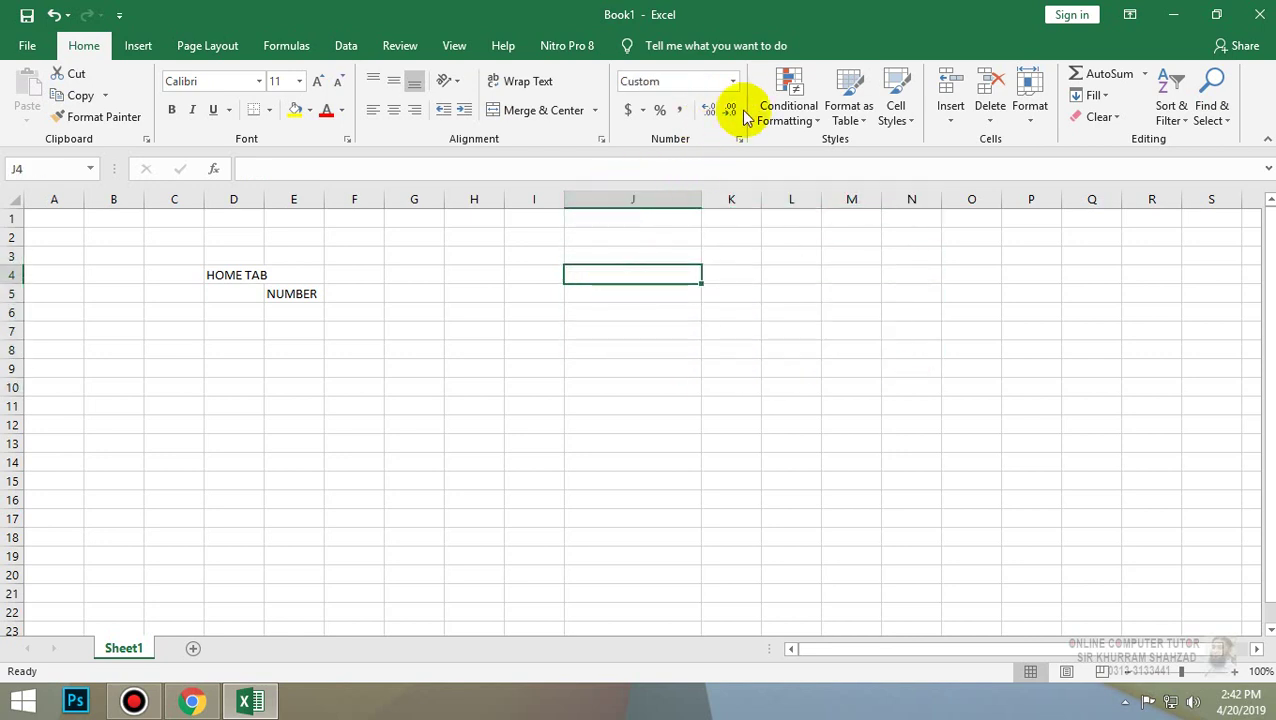
{"action": "left_click", "coordinate": [737, 80]}
{"action": "left_click", "coordinate": [957, 487]}
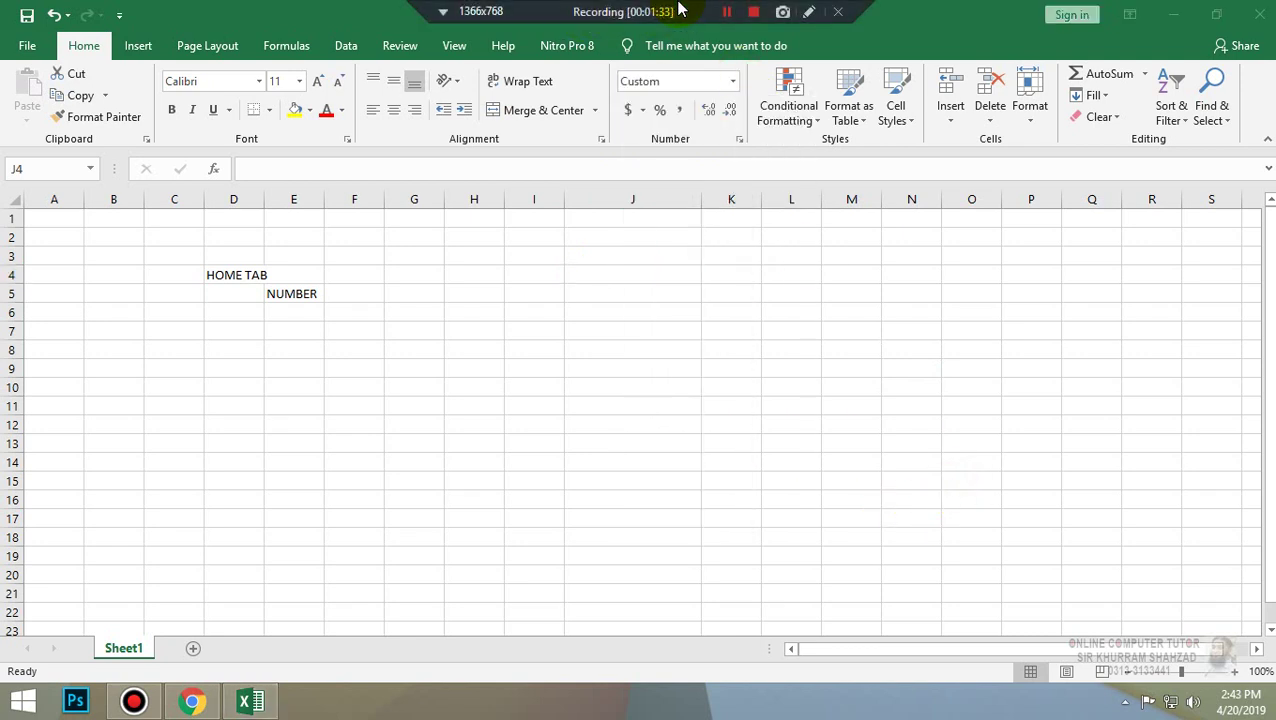
{"action": "left_click_drag", "start_coordinate": [520, 370], "coordinate": [174, 212]}
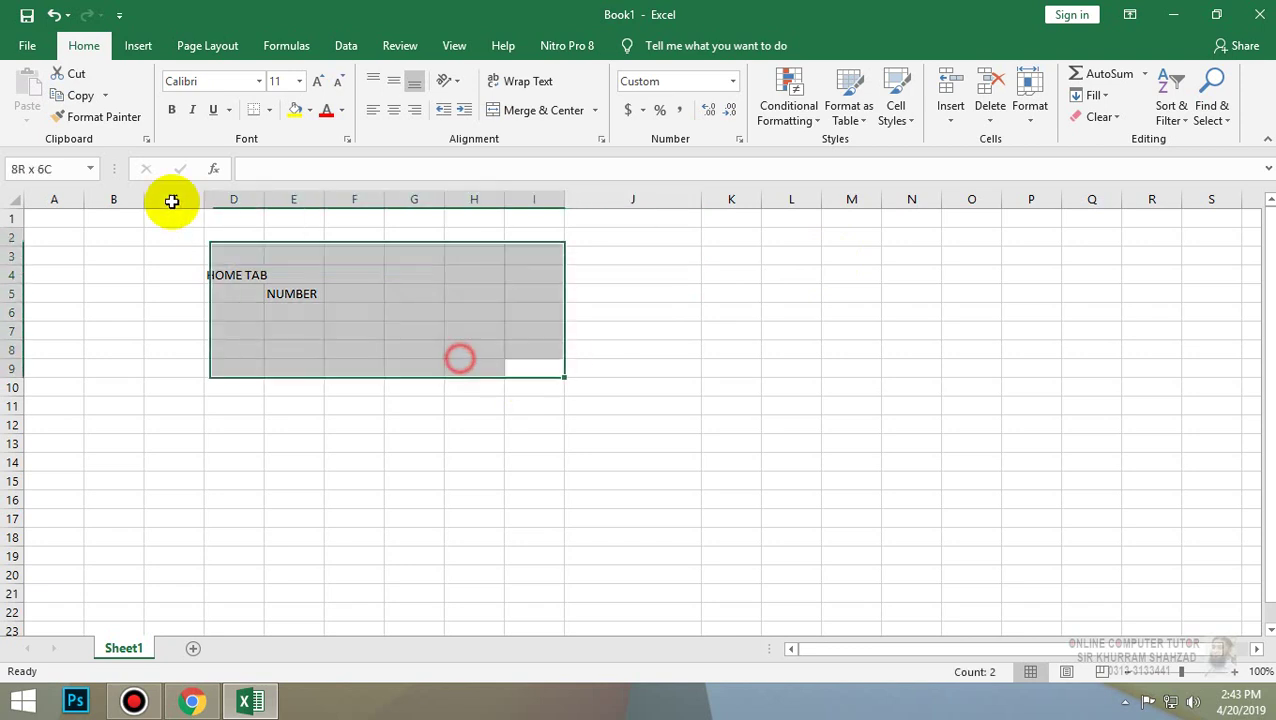
{"action": "left_click", "coordinate": [776, 296]}
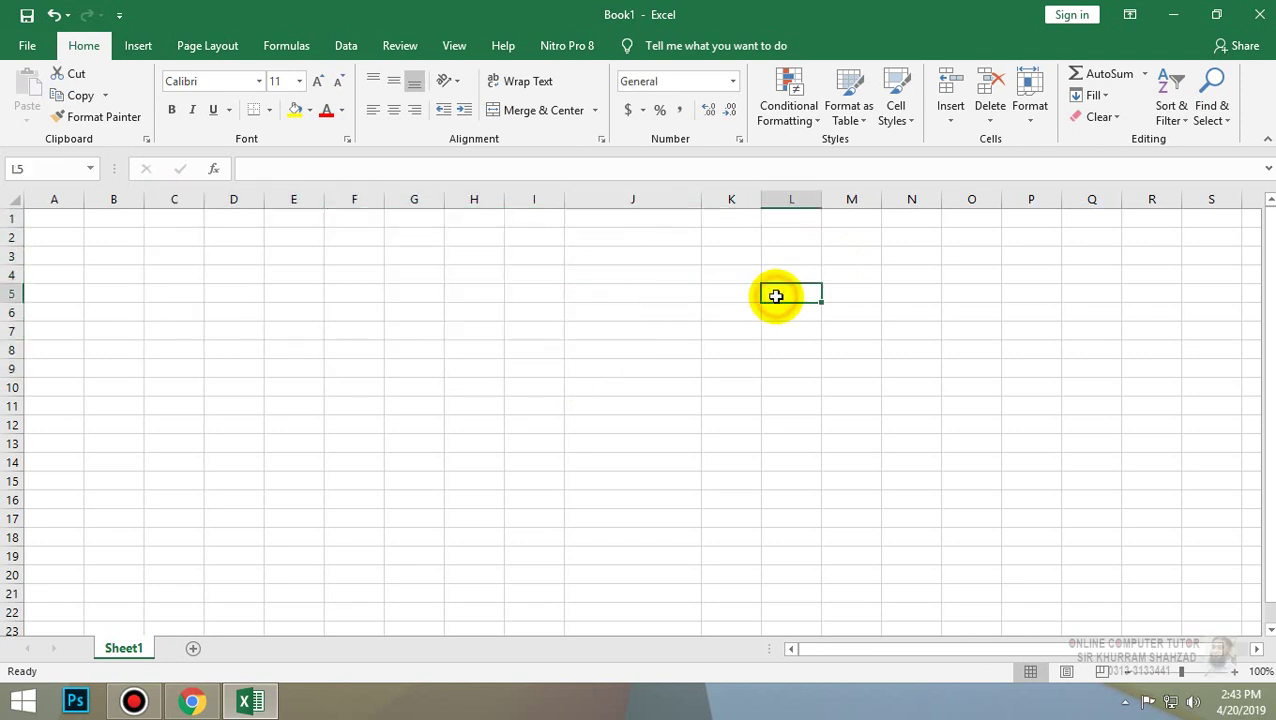
Narrow column J back to standard width and select D4 for a new heading.
{"action": "left_click_drag", "start_coordinate": [706, 204], "coordinate": [633, 204]}
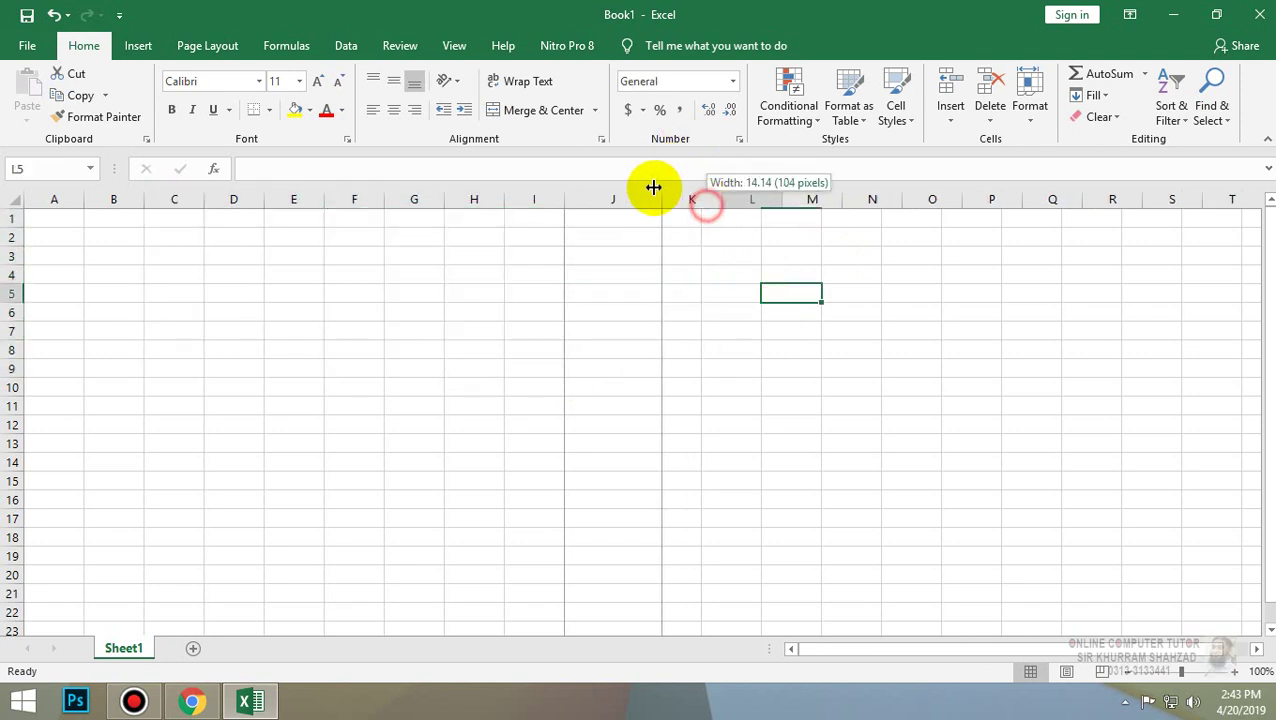
{"action": "left_click", "coordinate": [812, 118]}
{"action": "left_click", "coordinate": [555, 269]}
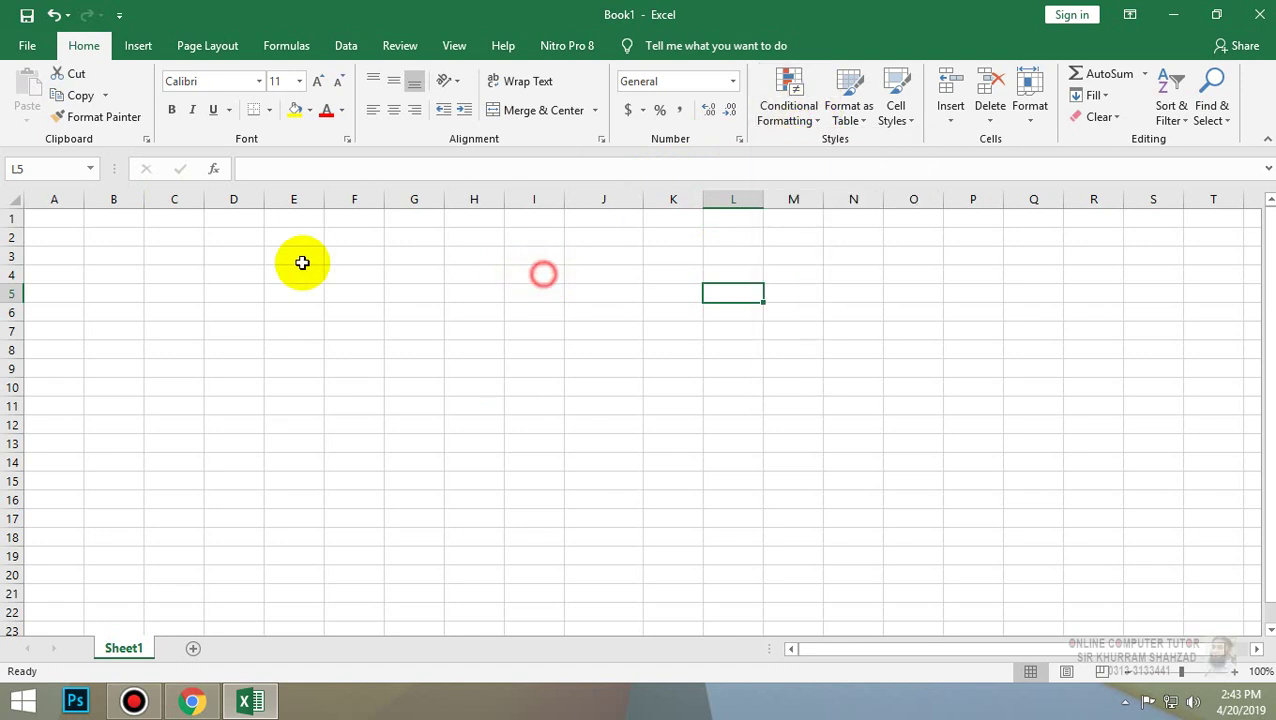
{"action": "left_click", "coordinate": [258, 270]}
Enter CONDITIONAL FORMATING in D4 and begin typing Highlight Cells Rules in D6.
{"action": "type", "text": "CONDITIONAL FORMA"}
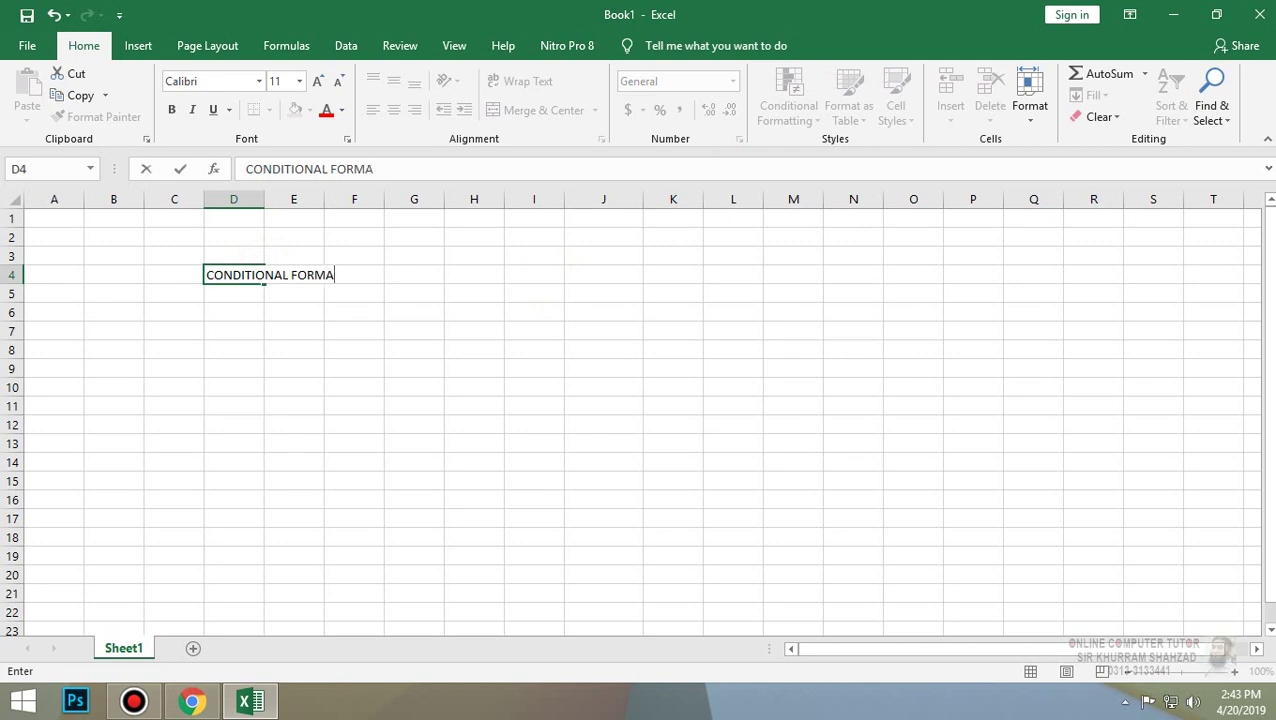
{"action": "type", "text": "TING"}
{"action": "key", "text": "Return"}
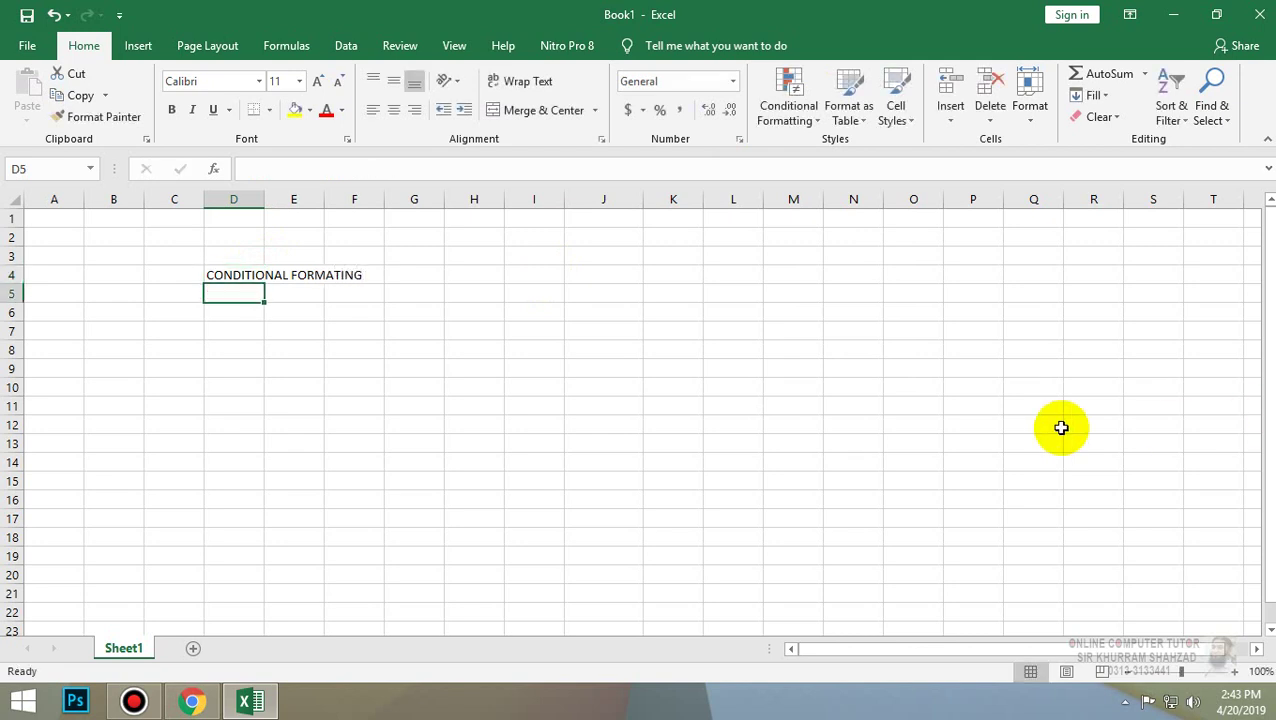
{"action": "left_click", "coordinate": [237, 312]}
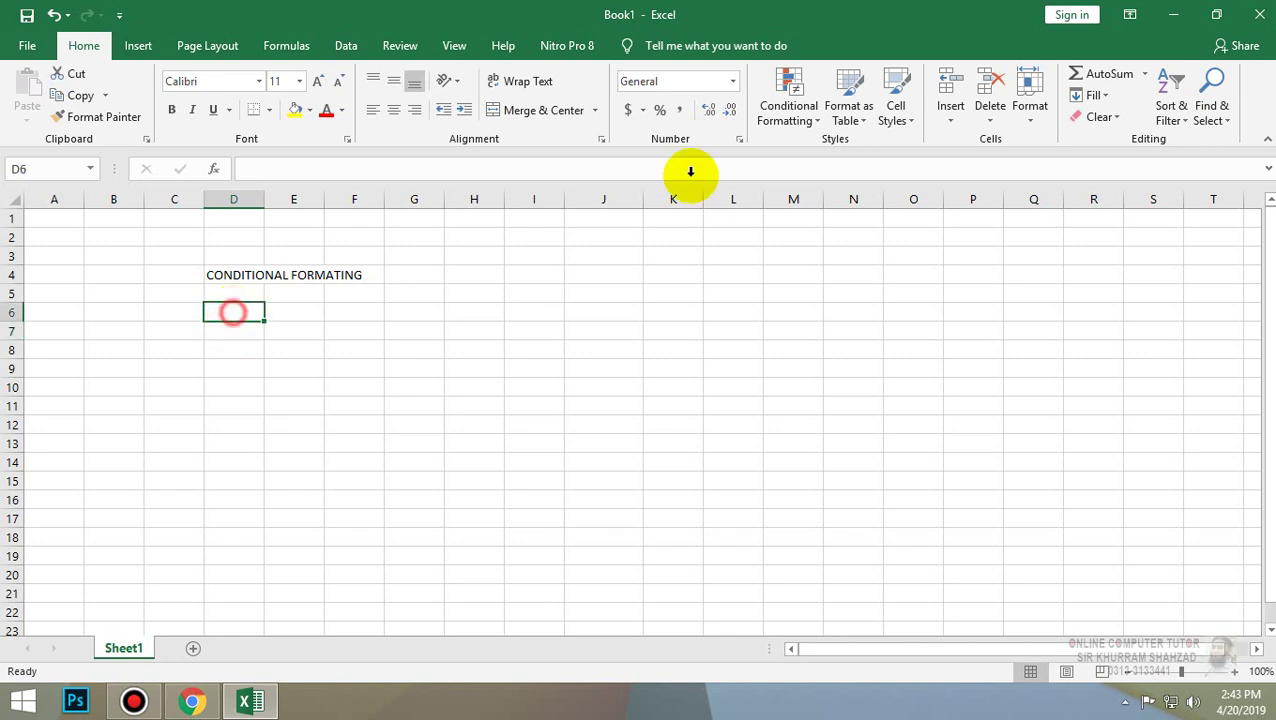
{"action": "left_click", "coordinate": [806, 118]}
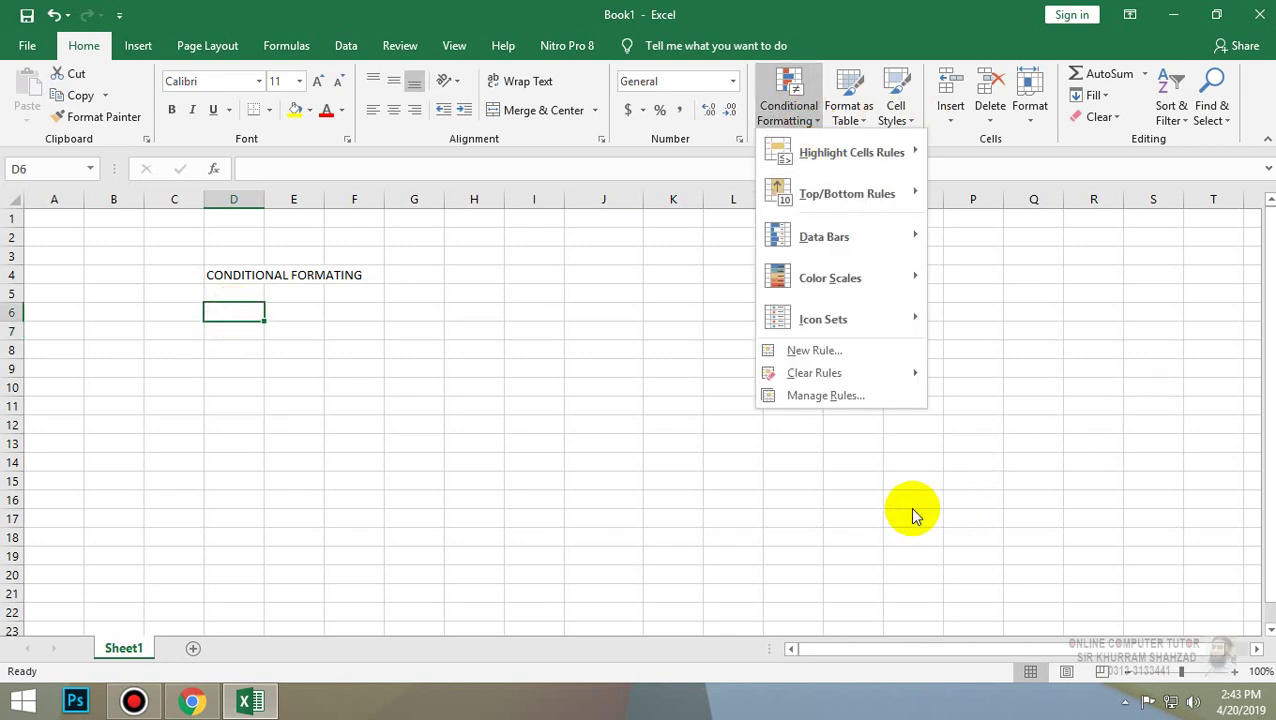
{"action": "left_click", "coordinate": [229, 316]}
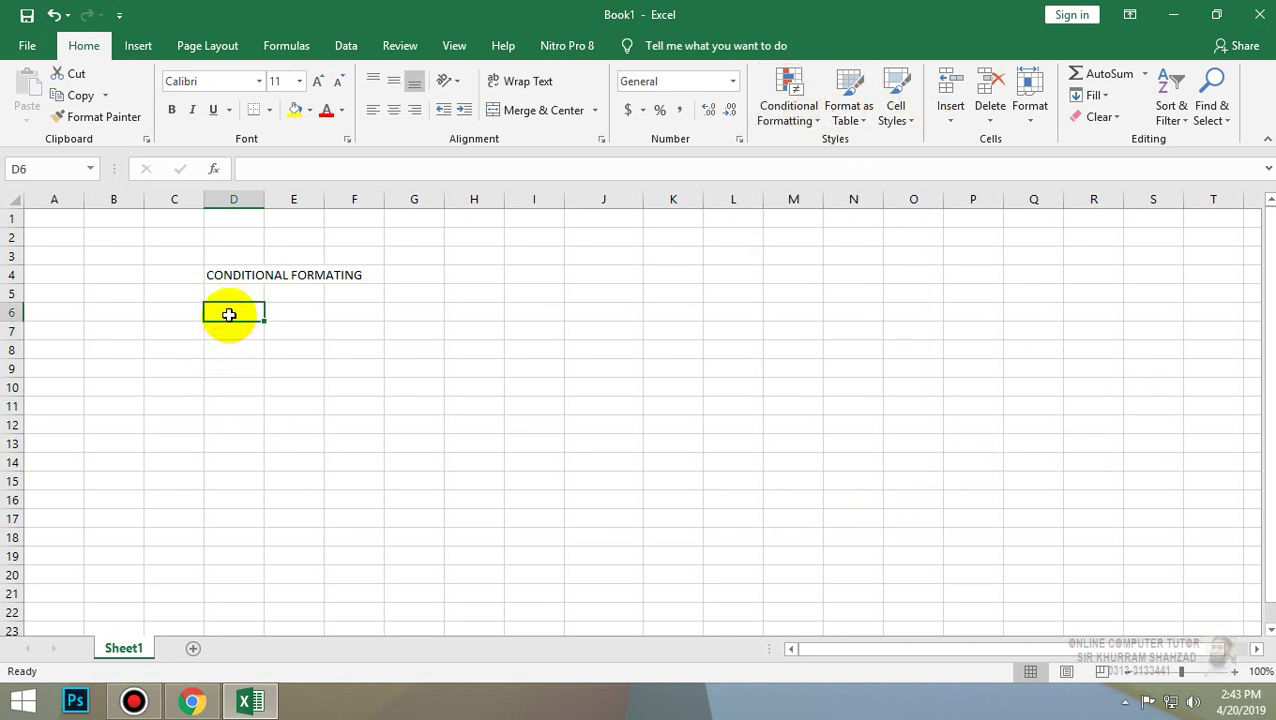
{"action": "type", "text": "Highlight Cells Rules"}
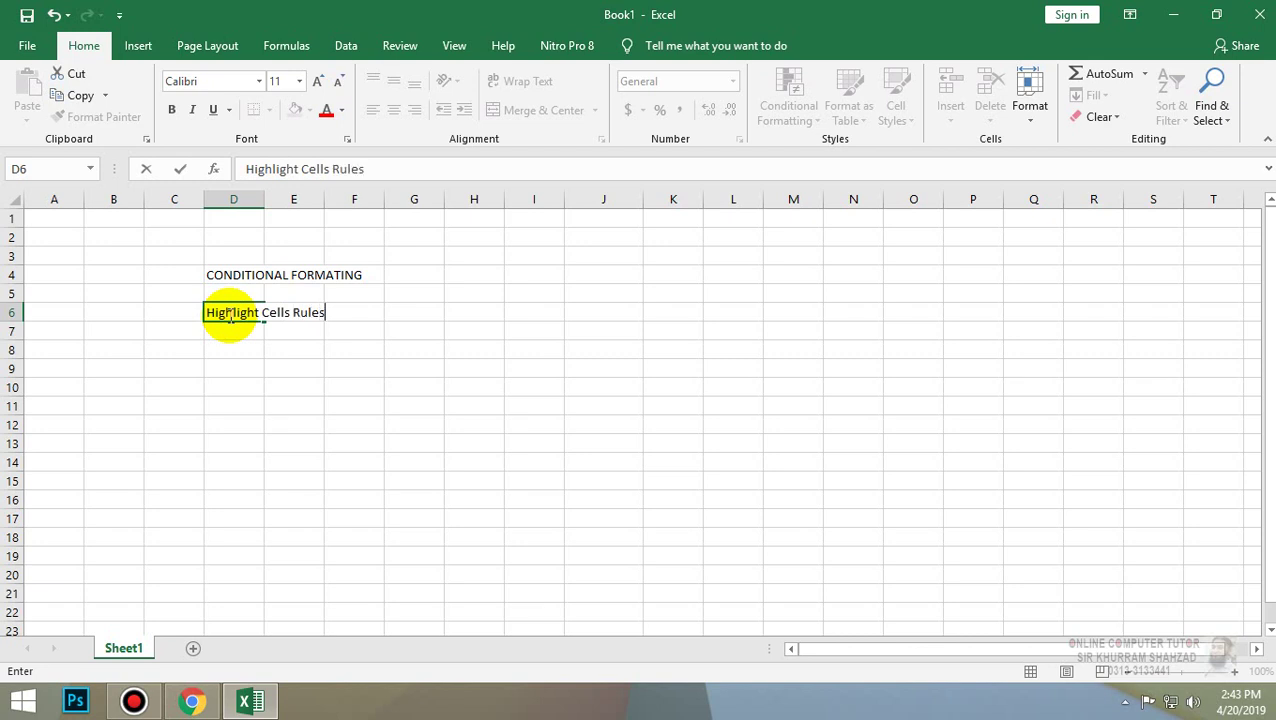
Commit Highlight Cells Rules, autofit column D, and merge and centre the heading across D4:G4.
{"action": "key", "text": "Return"}
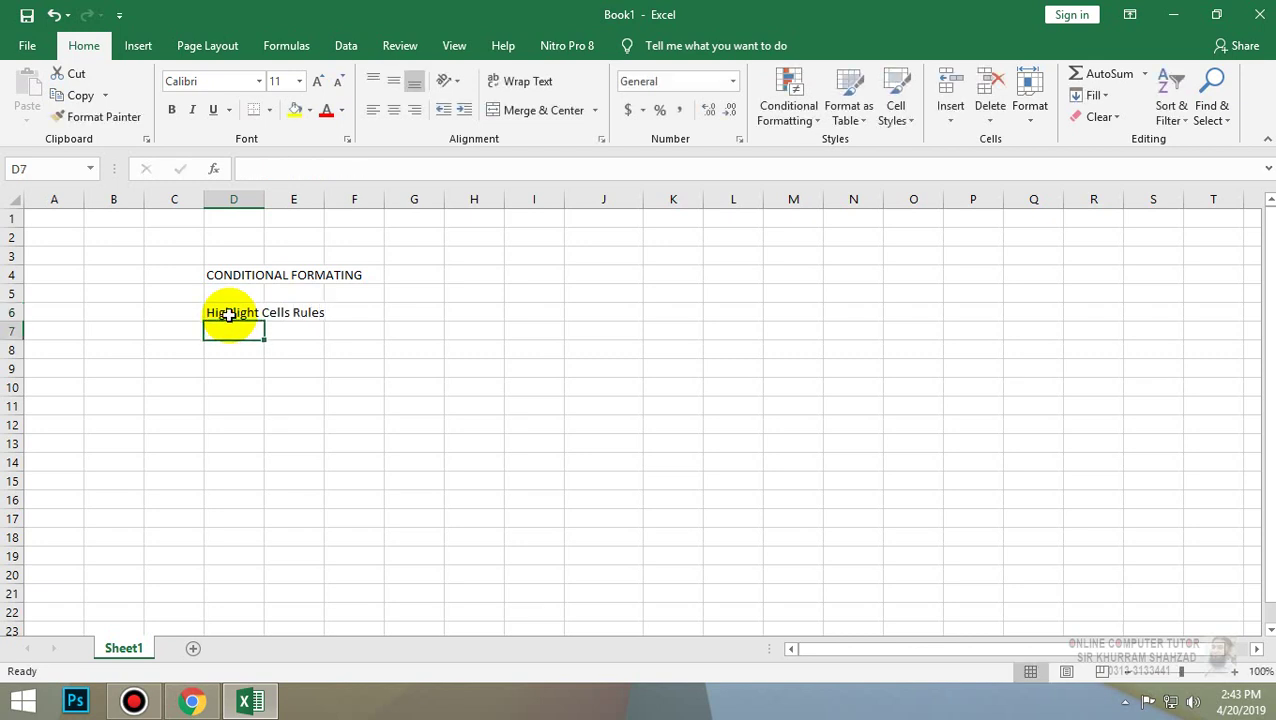
{"action": "double_click", "coordinate": [264, 200]}
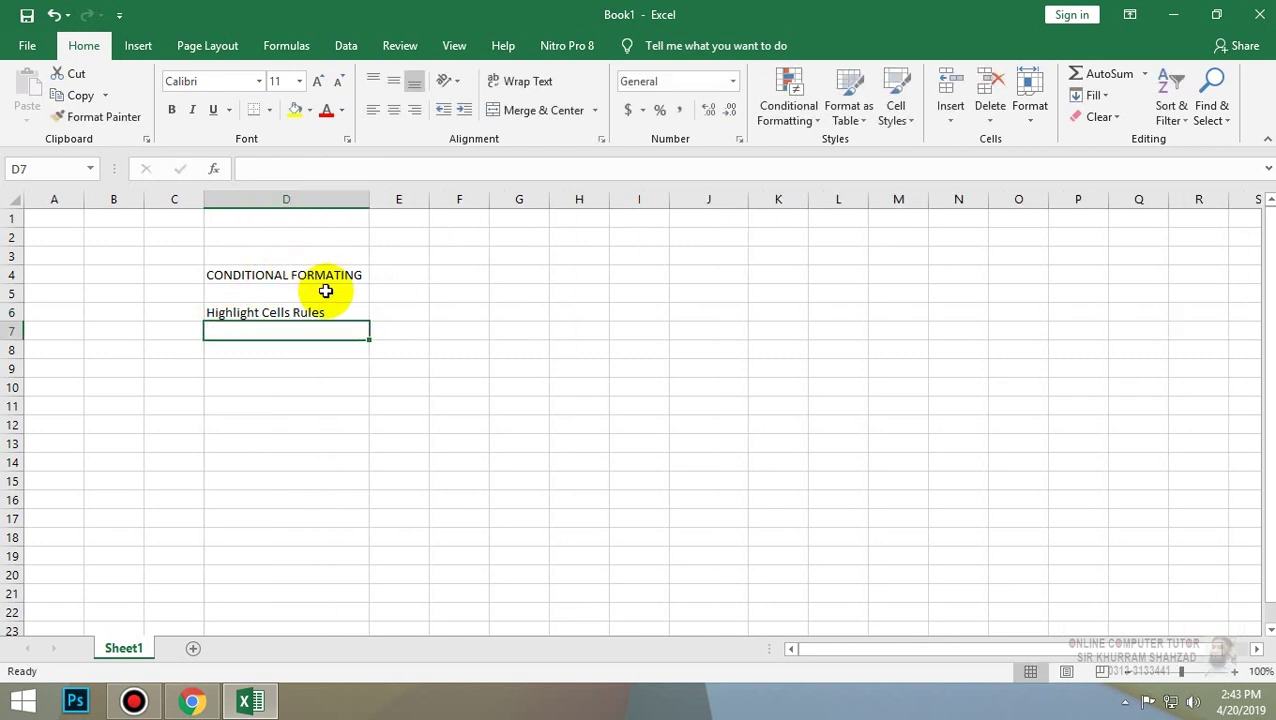
{"action": "left_click_drag", "start_coordinate": [300, 272], "coordinate": [520, 272]}
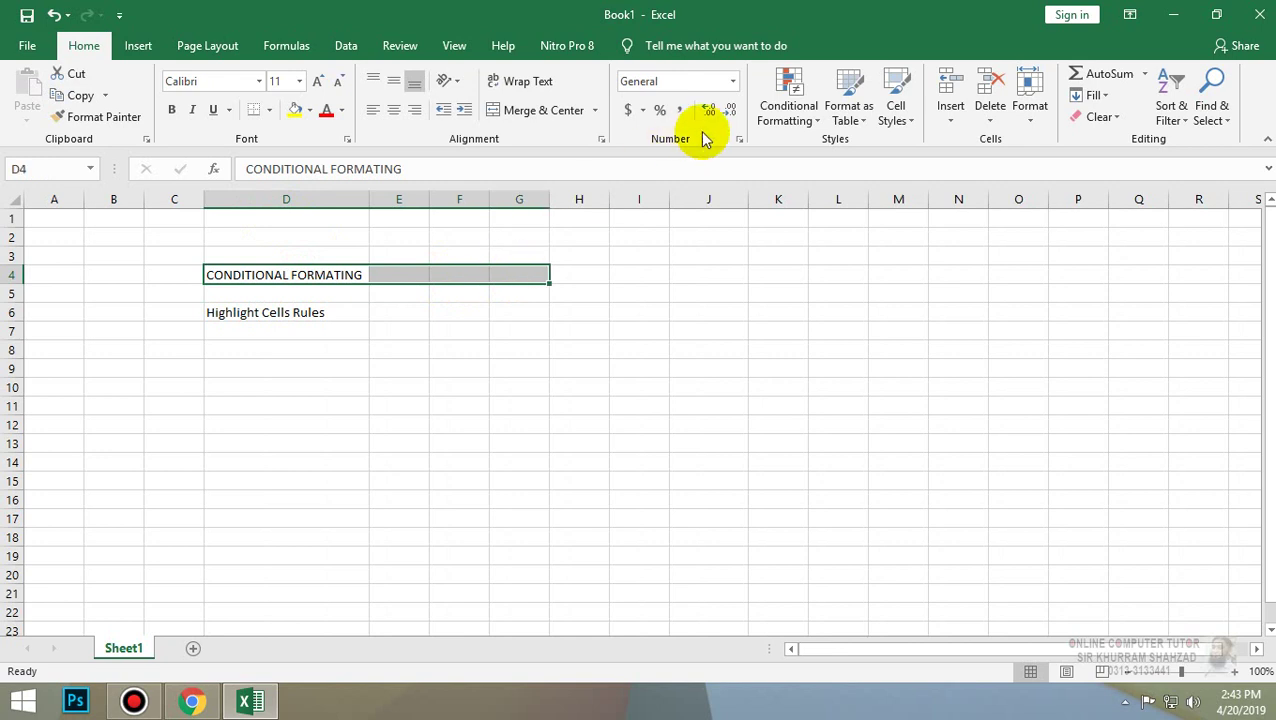
{"action": "left_click", "coordinate": [512, 110]}
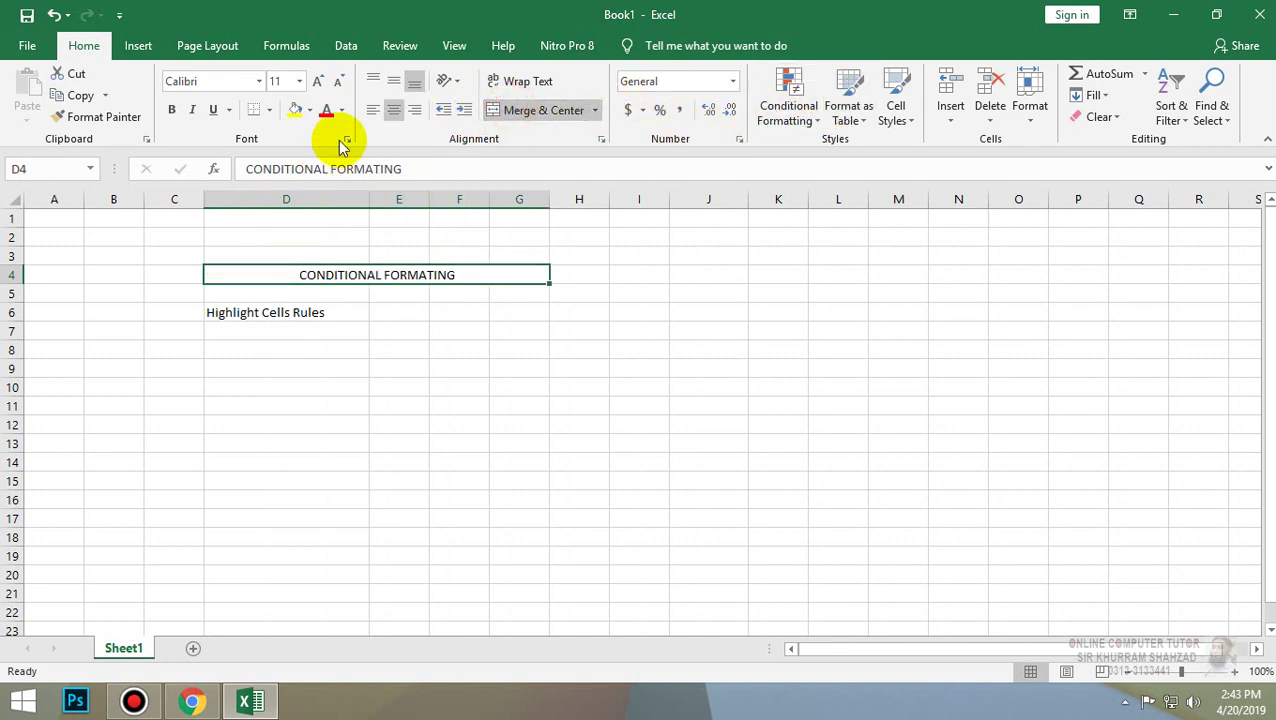
{"action": "left_click", "coordinate": [320, 80]}
Make the heading 18-point red text on yellow fill and centre Highlight Cells Rules.
{"action": "left_click", "coordinate": [320, 80]}
{"action": "left_click", "coordinate": [320, 80]}
{"action": "left_click", "coordinate": [320, 80]}
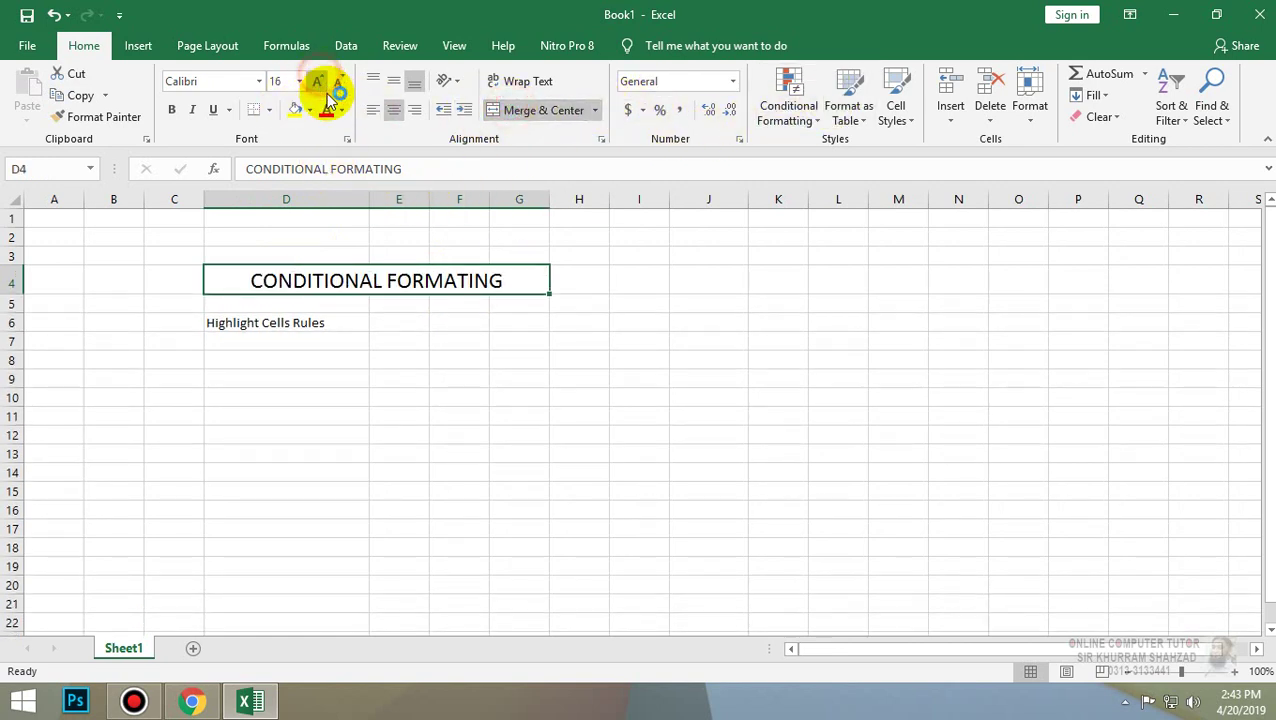
{"action": "left_click", "coordinate": [309, 110]}
{"action": "left_click", "coordinate": [298, 112]}
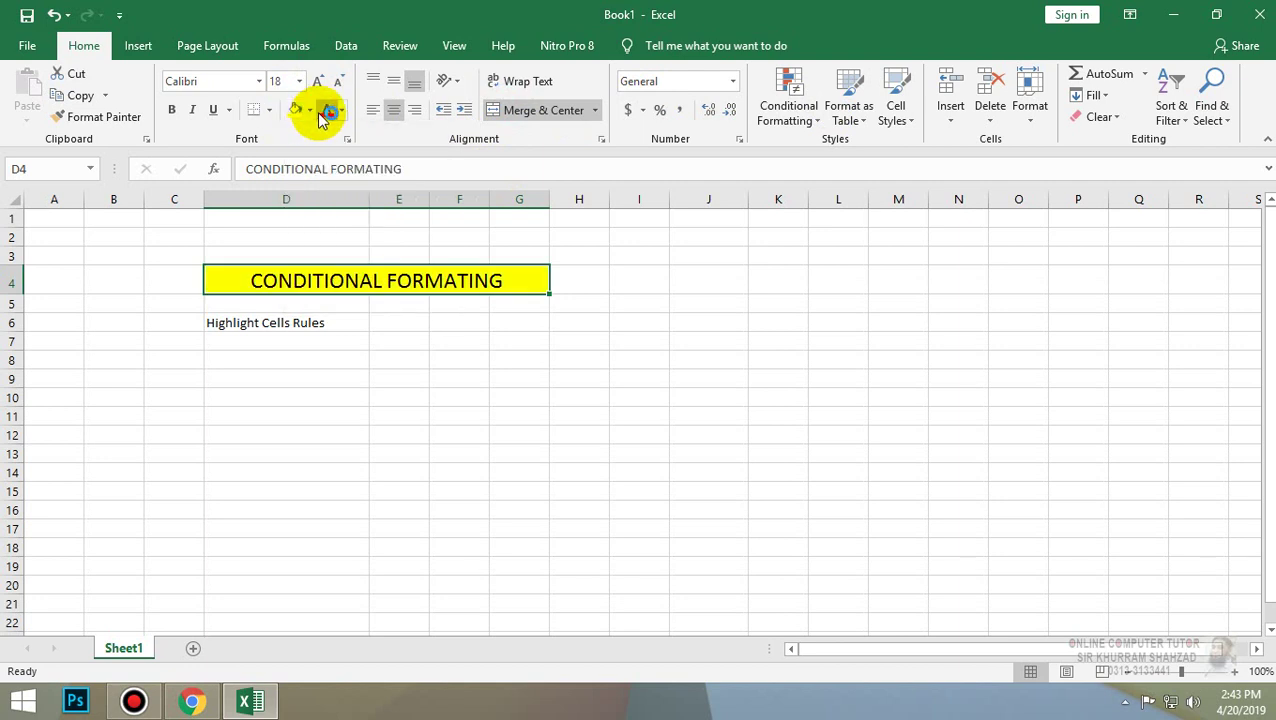
{"action": "left_click", "coordinate": [325, 112]}
{"action": "left_click", "coordinate": [328, 324]}
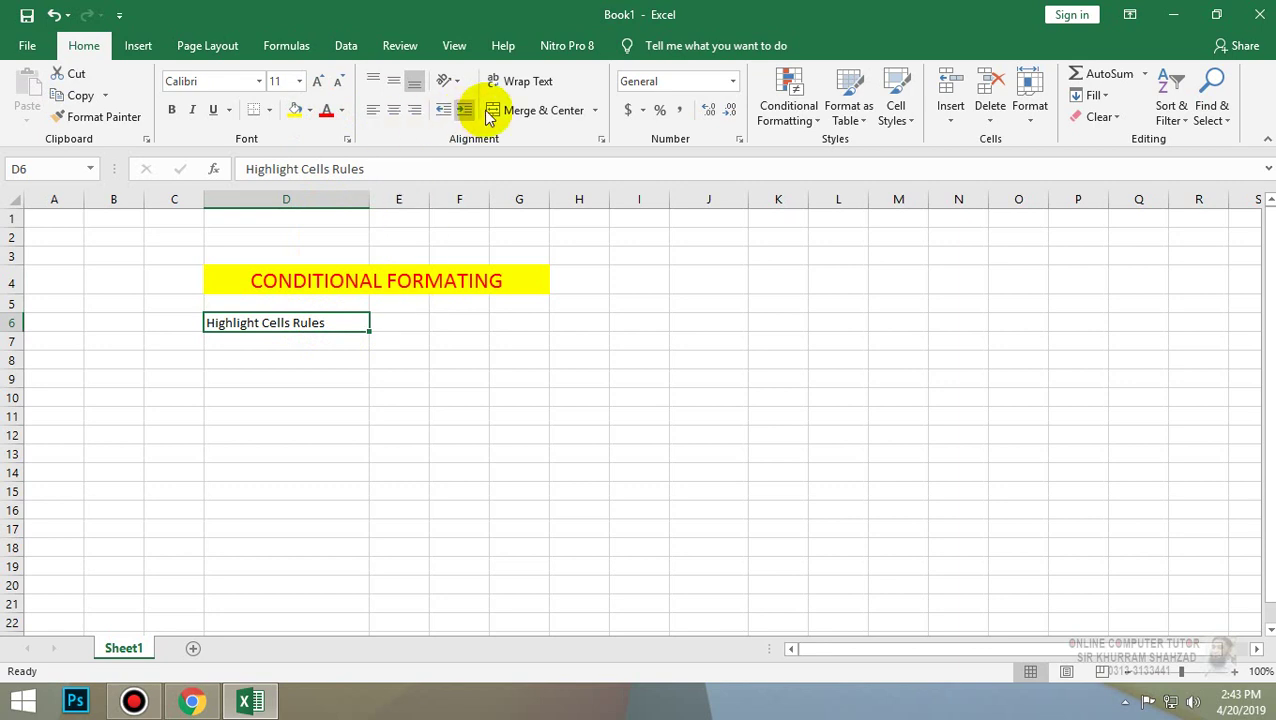
{"action": "left_click", "coordinate": [397, 112]}
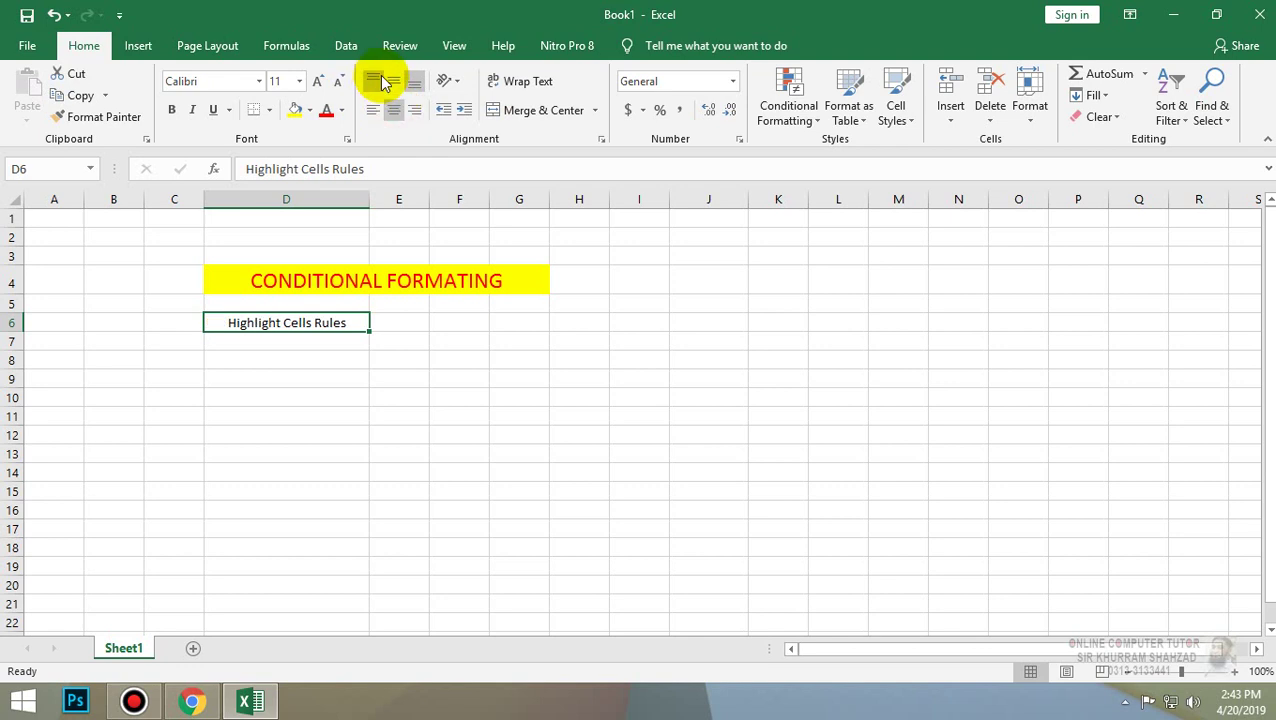
Delete the empty row 5 above the subheading.
{"action": "left_click", "coordinate": [20, 306]}
{"action": "right_click", "coordinate": [20, 306]}
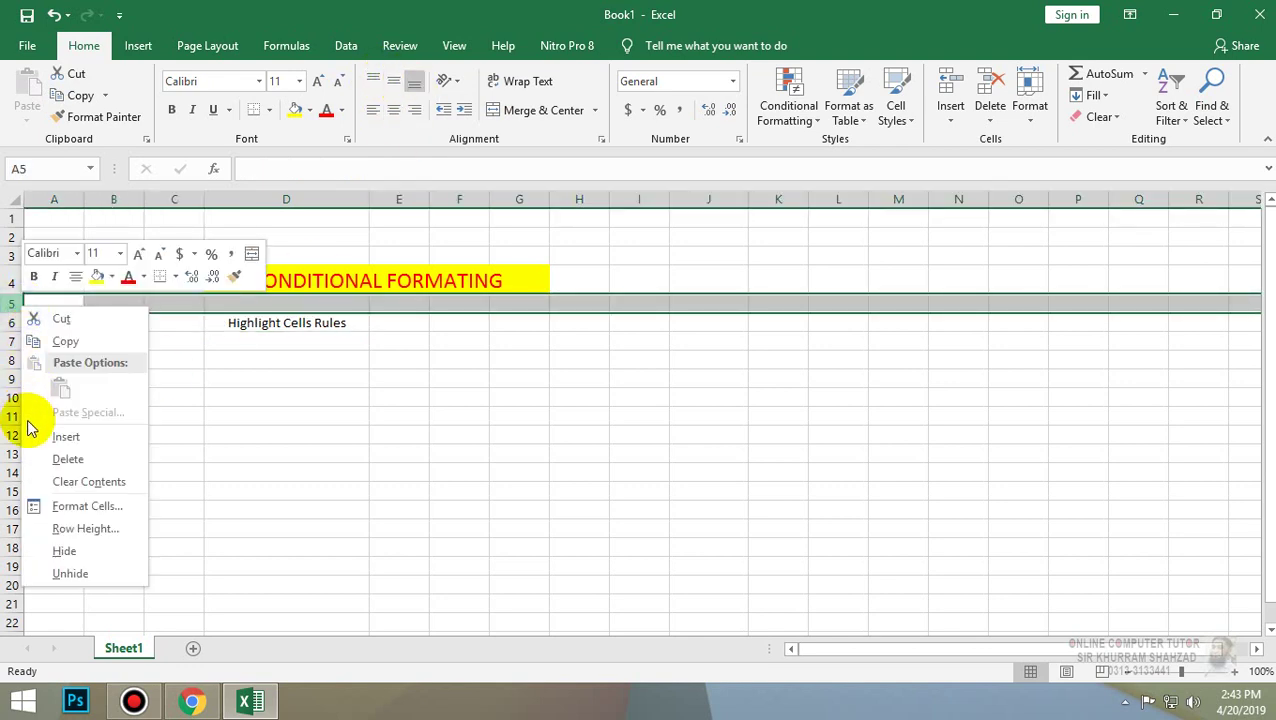
{"action": "left_click", "coordinate": [68, 460]}
{"action": "left_click", "coordinate": [399, 453]}
Fill the Highlight Cells Rules cell with green.
{"action": "left_click", "coordinate": [343, 309]}
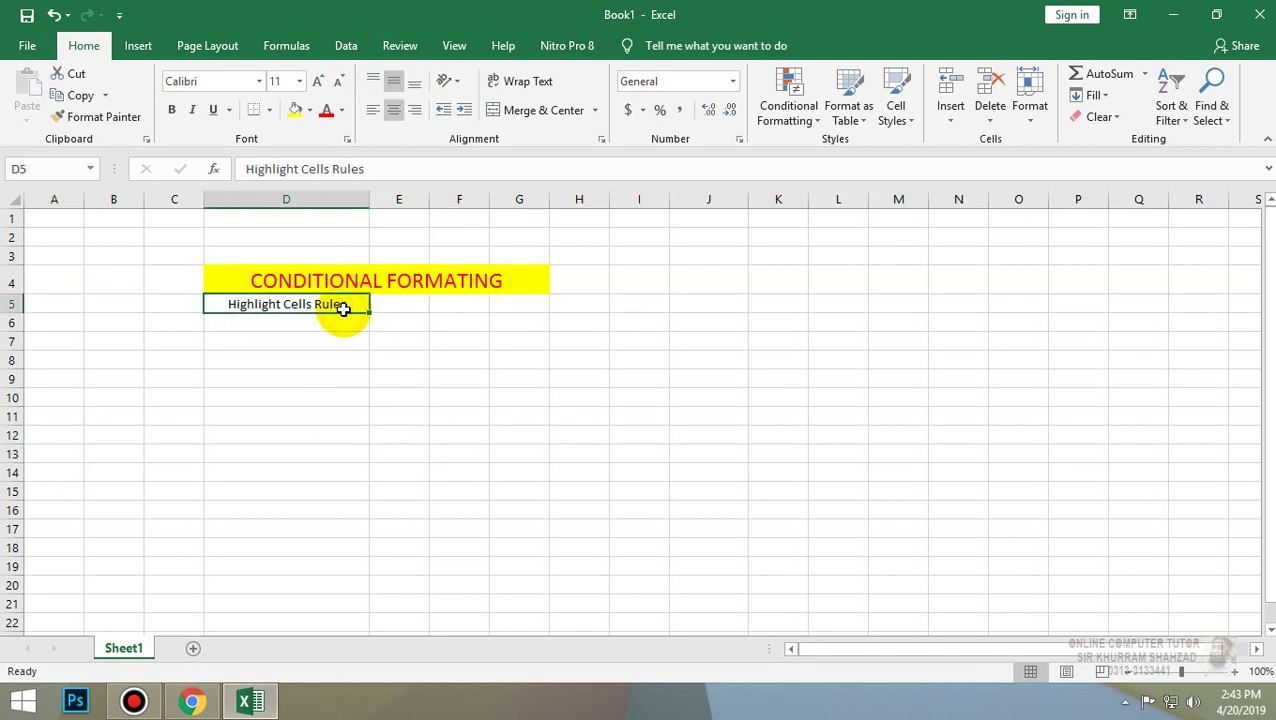
{"action": "left_click", "coordinate": [788, 118]}
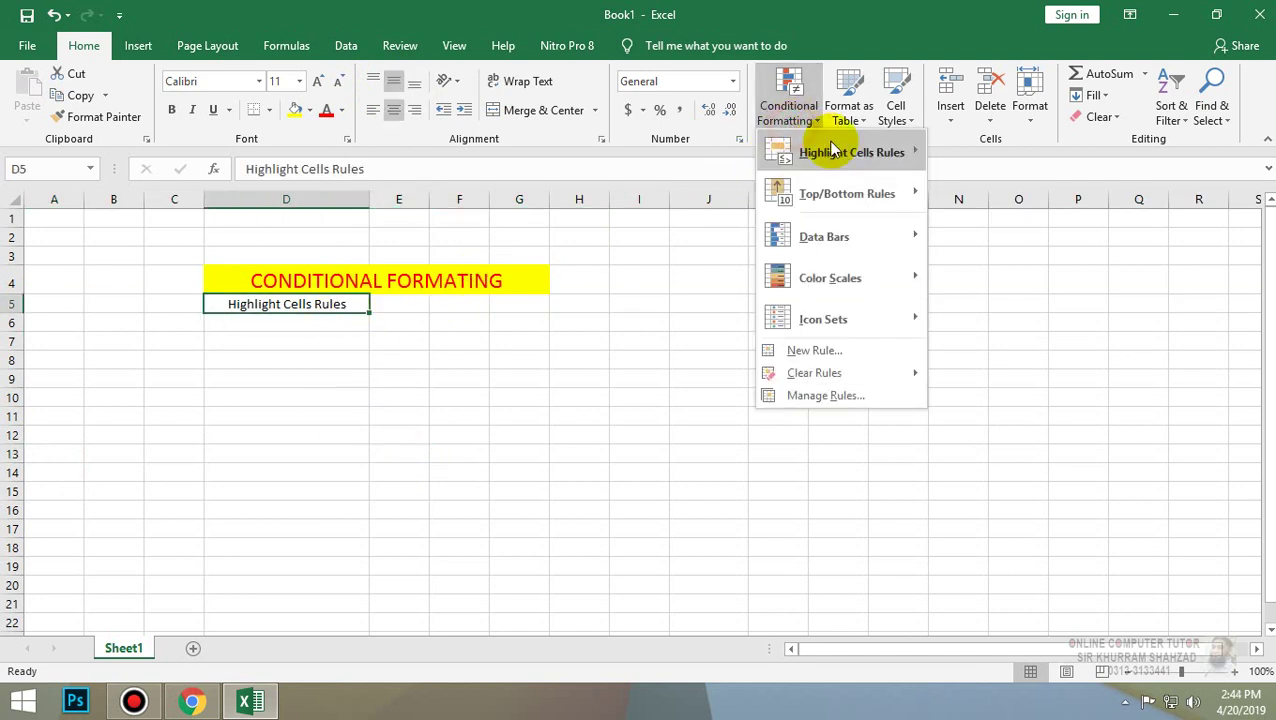
{"action": "left_click", "coordinate": [315, 108]}
{"action": "left_click", "coordinate": [311, 109]}
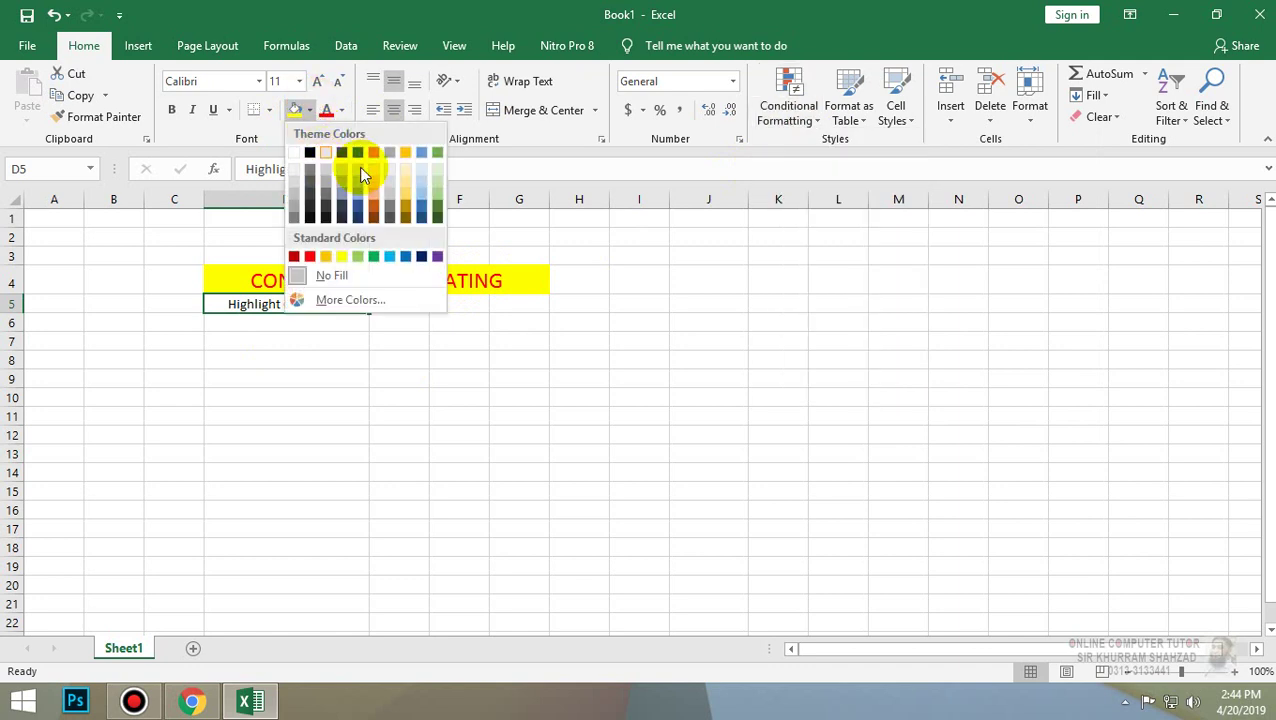
{"action": "left_click", "coordinate": [436, 150]}
Fill E5 light green and copy that fill down to E14 with Format Painter.
{"action": "left_click", "coordinate": [398, 305]}
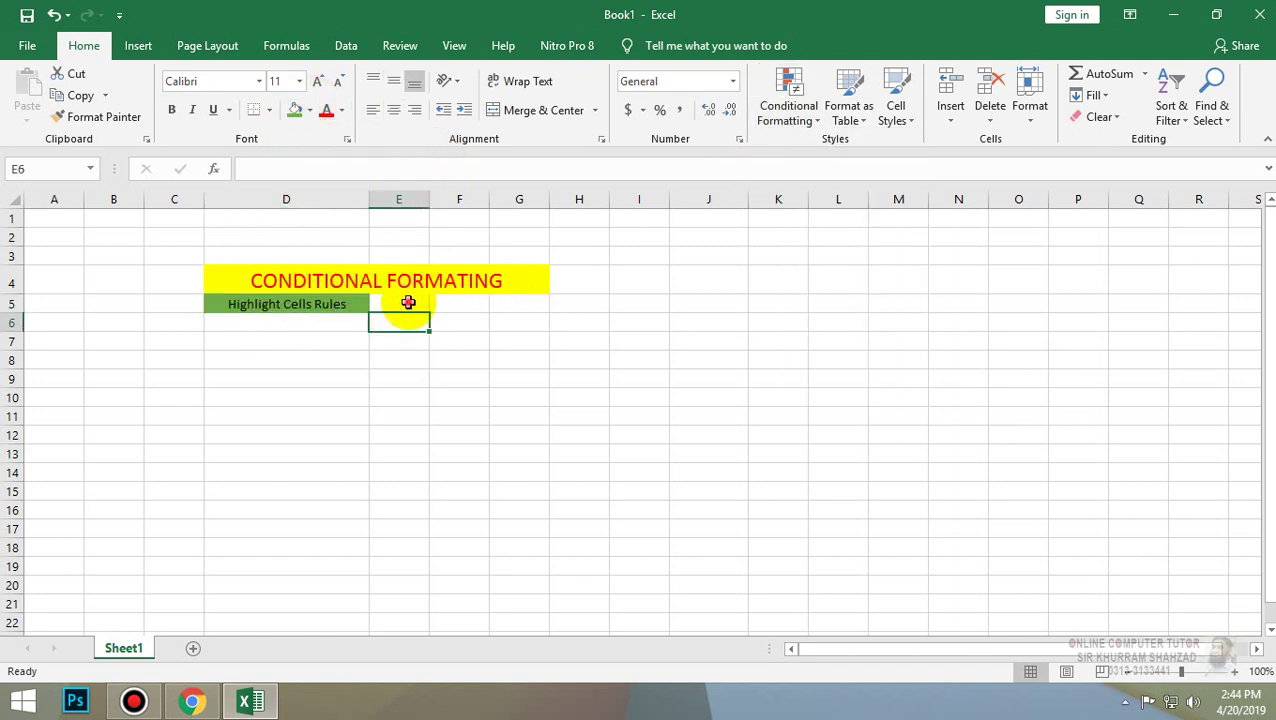
{"action": "left_click", "coordinate": [309, 111]}
{"action": "left_click", "coordinate": [437, 198]}
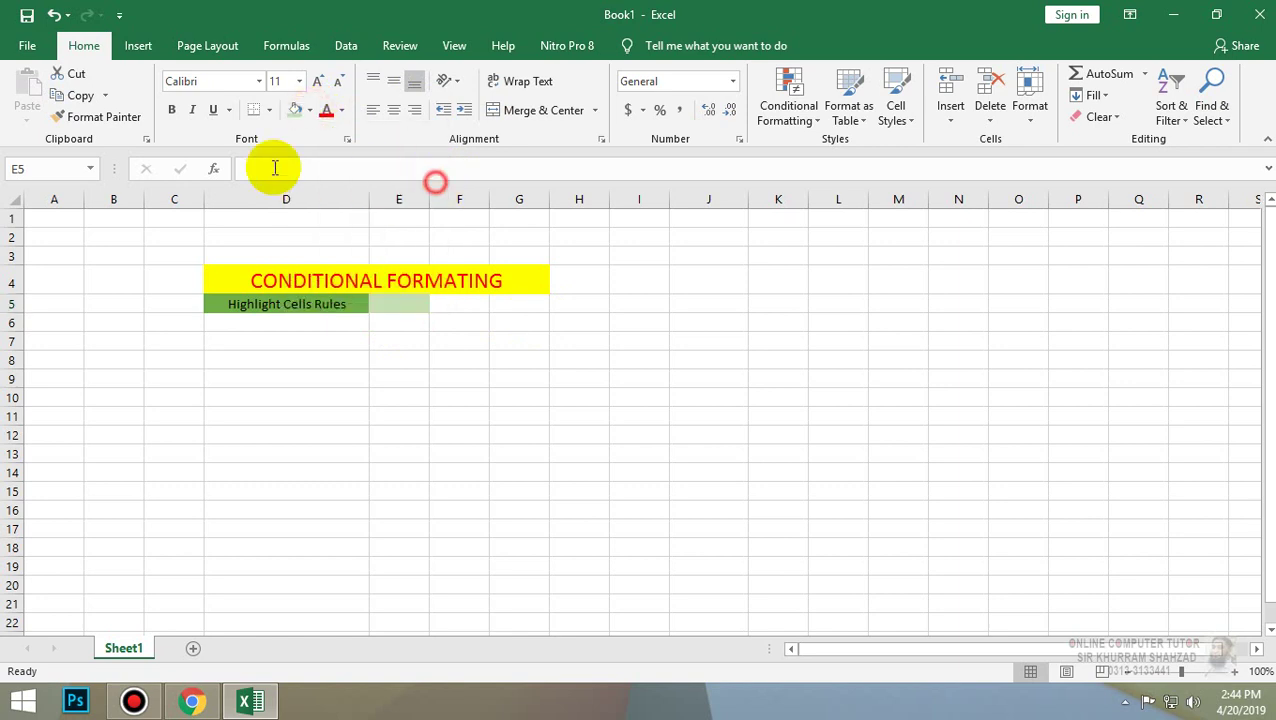
{"action": "left_click", "coordinate": [110, 116]}
{"action": "left_click_drag", "start_coordinate": [397, 320], "coordinate": [405, 475]}
{"action": "left_click", "coordinate": [525, 400]}
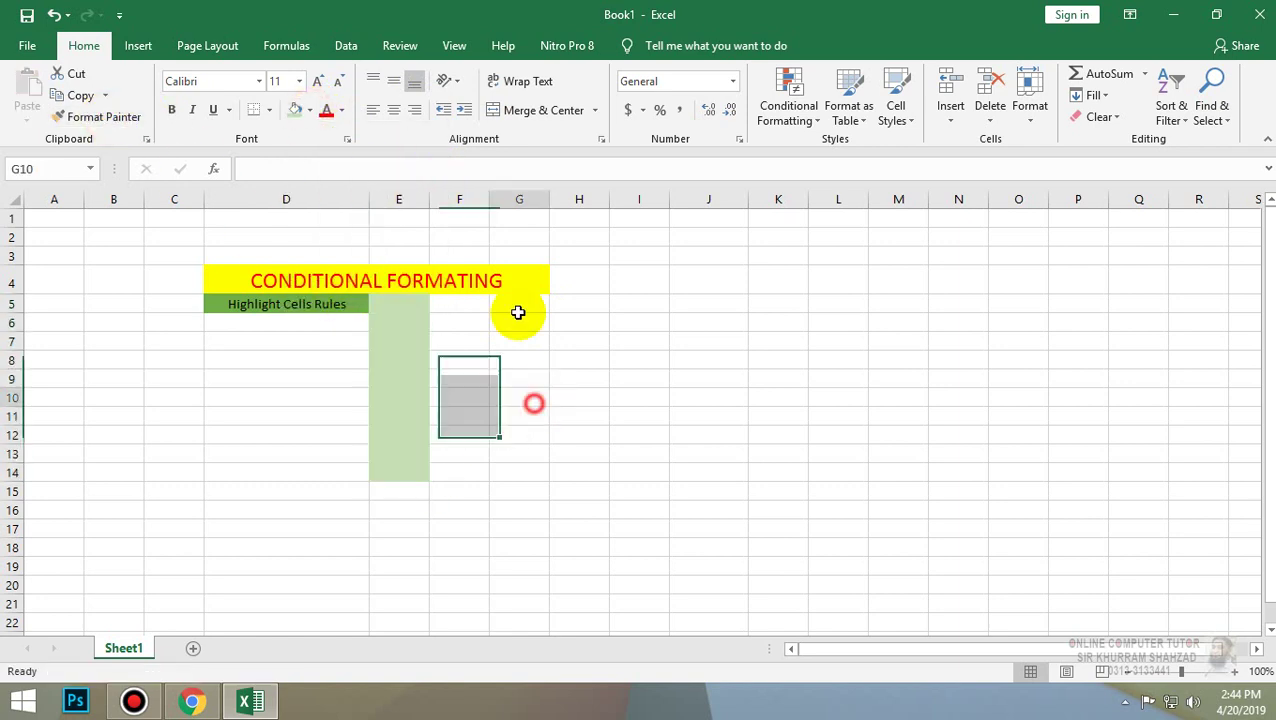
{"action": "left_click_drag", "start_coordinate": [431, 198], "coordinate": [555, 191]}
{"action": "left_click", "coordinate": [484, 305]}
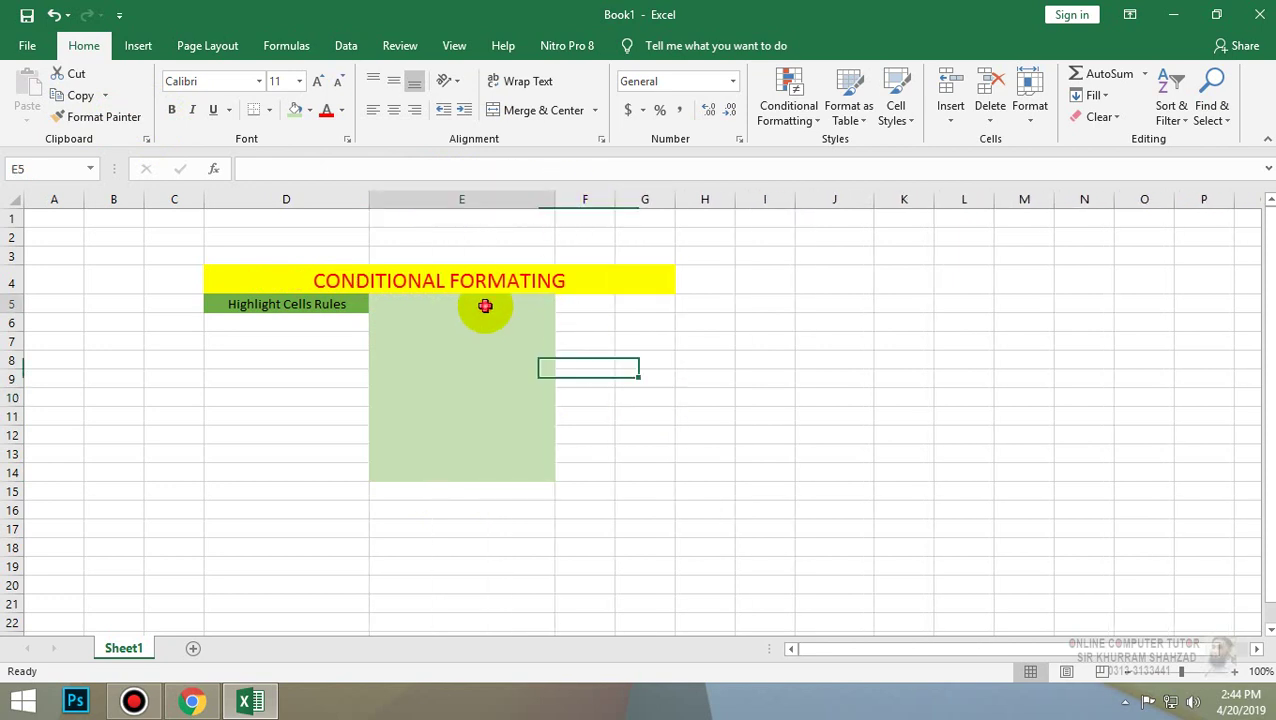
{"action": "left_click", "coordinate": [790, 133]}
Enter Greater Than, Less Than and Between in E5 to E7.
{"action": "mouse_move", "coordinate": [838, 152]}
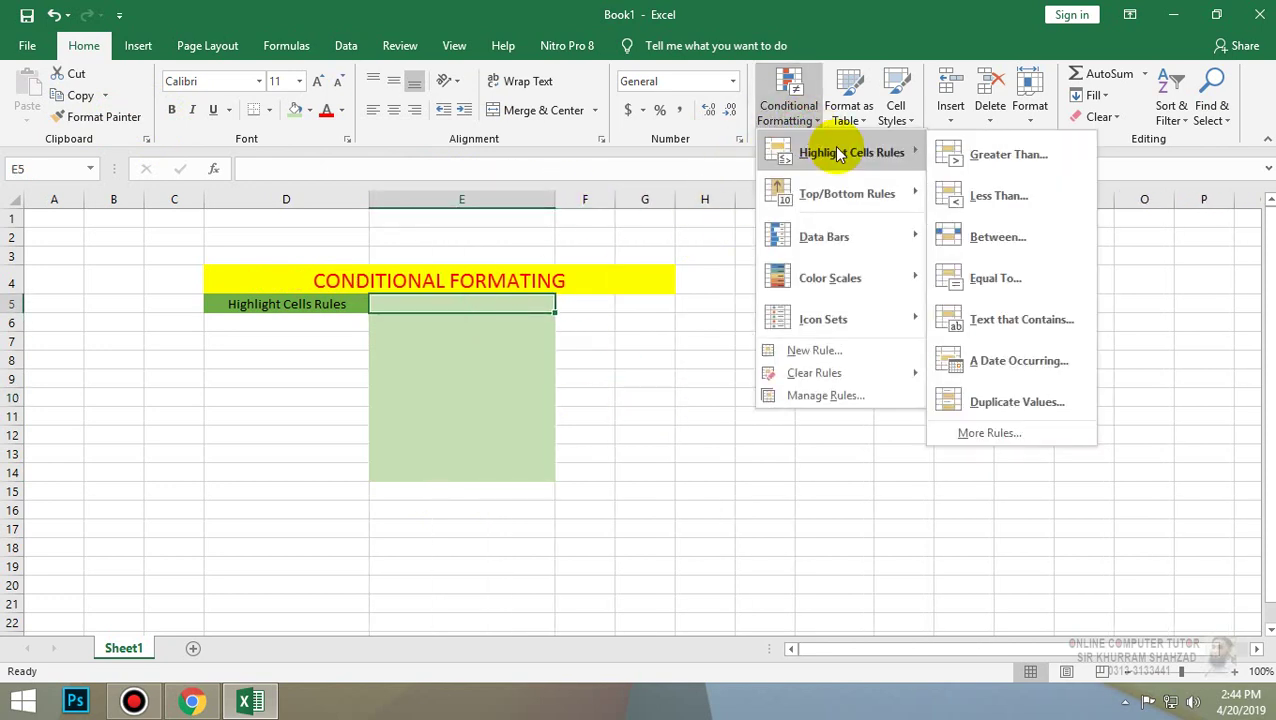
{"action": "left_click", "coordinate": [497, 304]}
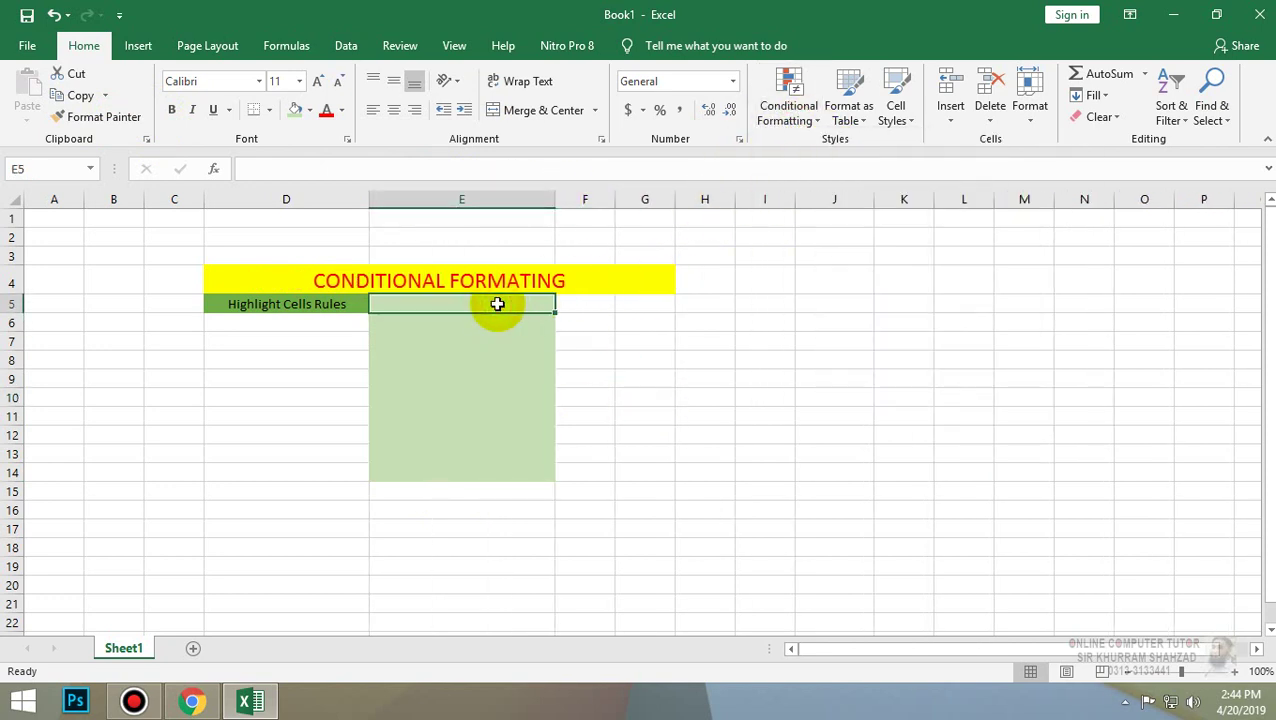
{"action": "type", "text": "Gr"}
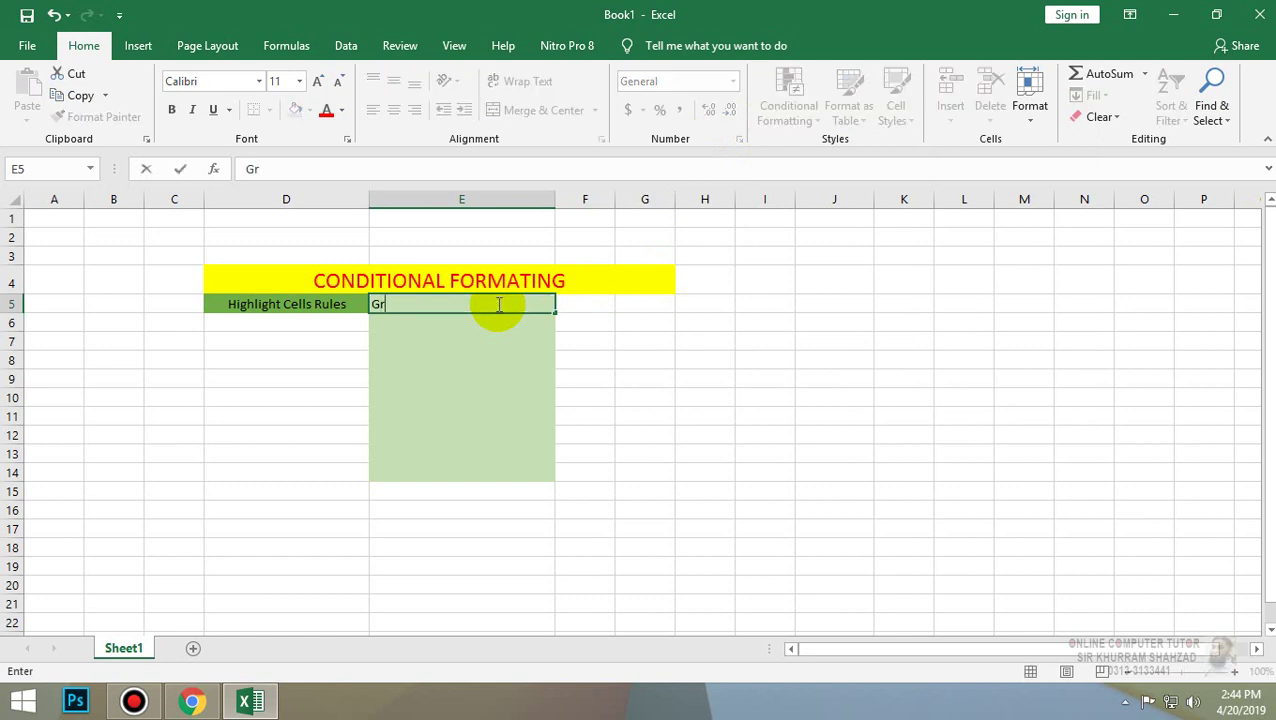
{"action": "type", "text": "eater Than"}
{"action": "key", "text": "Return"}
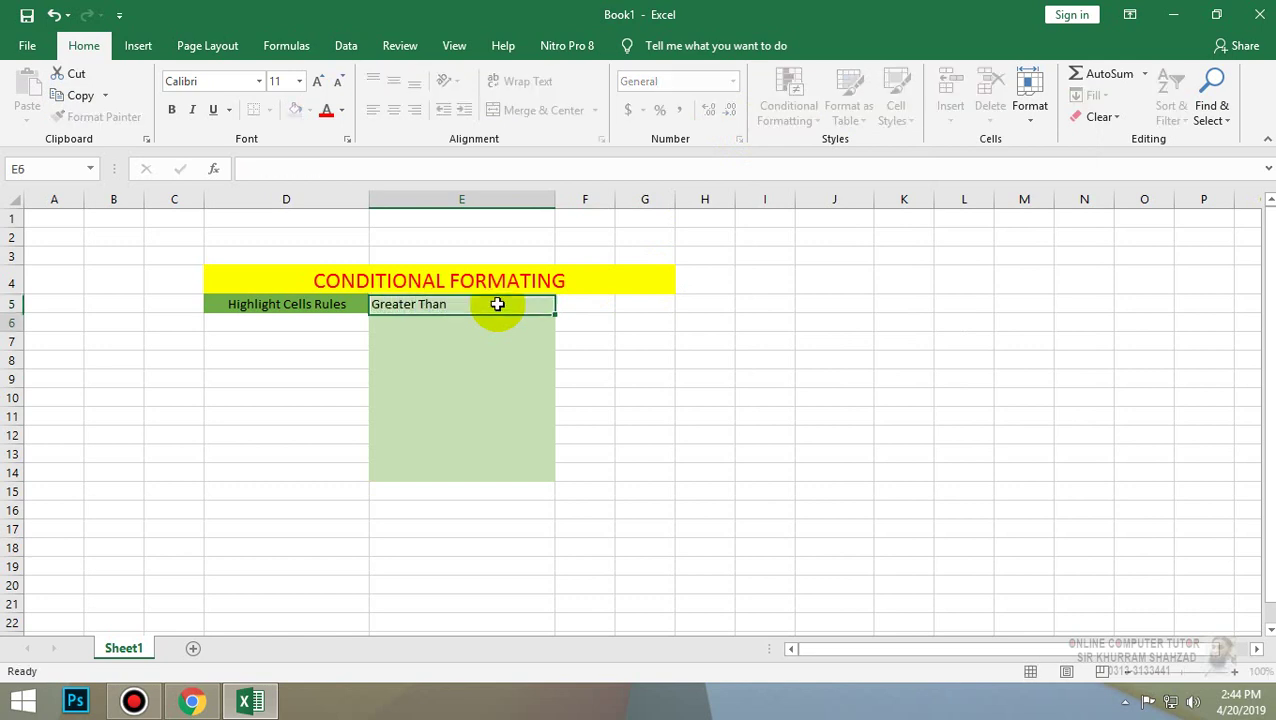
{"action": "type", "text": "Less Tha"}
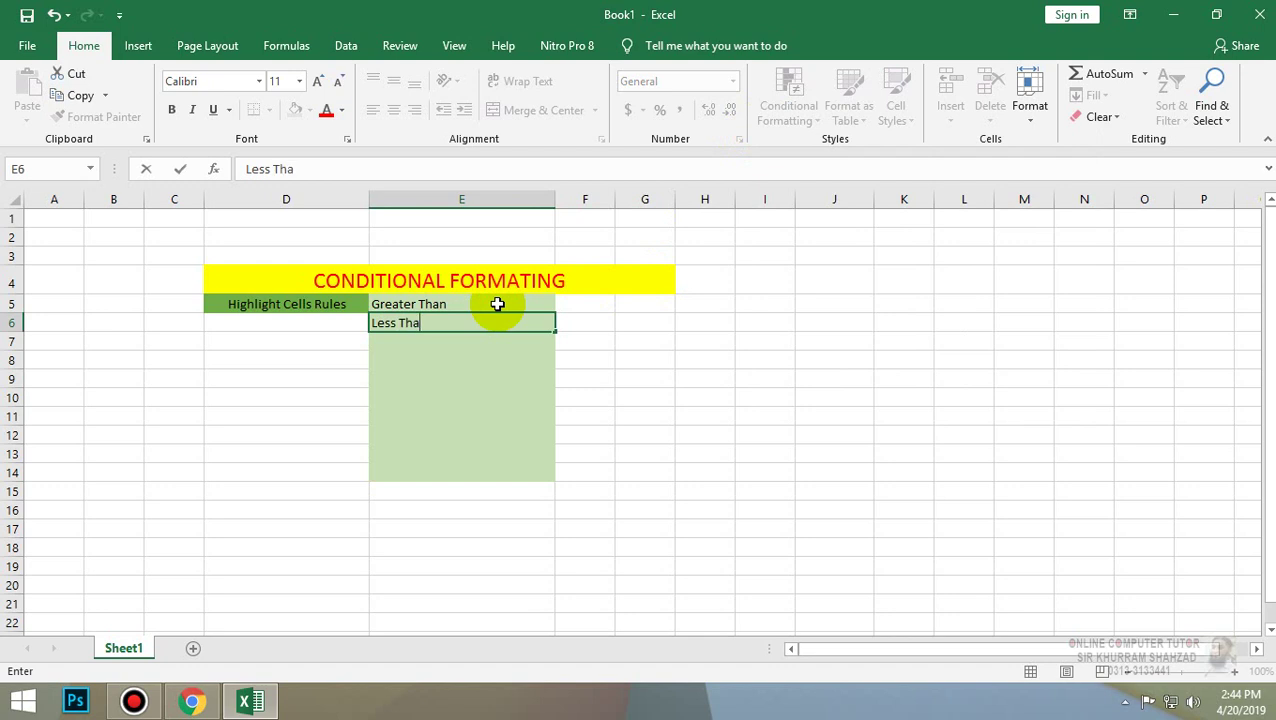
{"action": "type", "text": "n"}
{"action": "key", "text": "Return"}
{"action": "type", "text": "Betwe"}
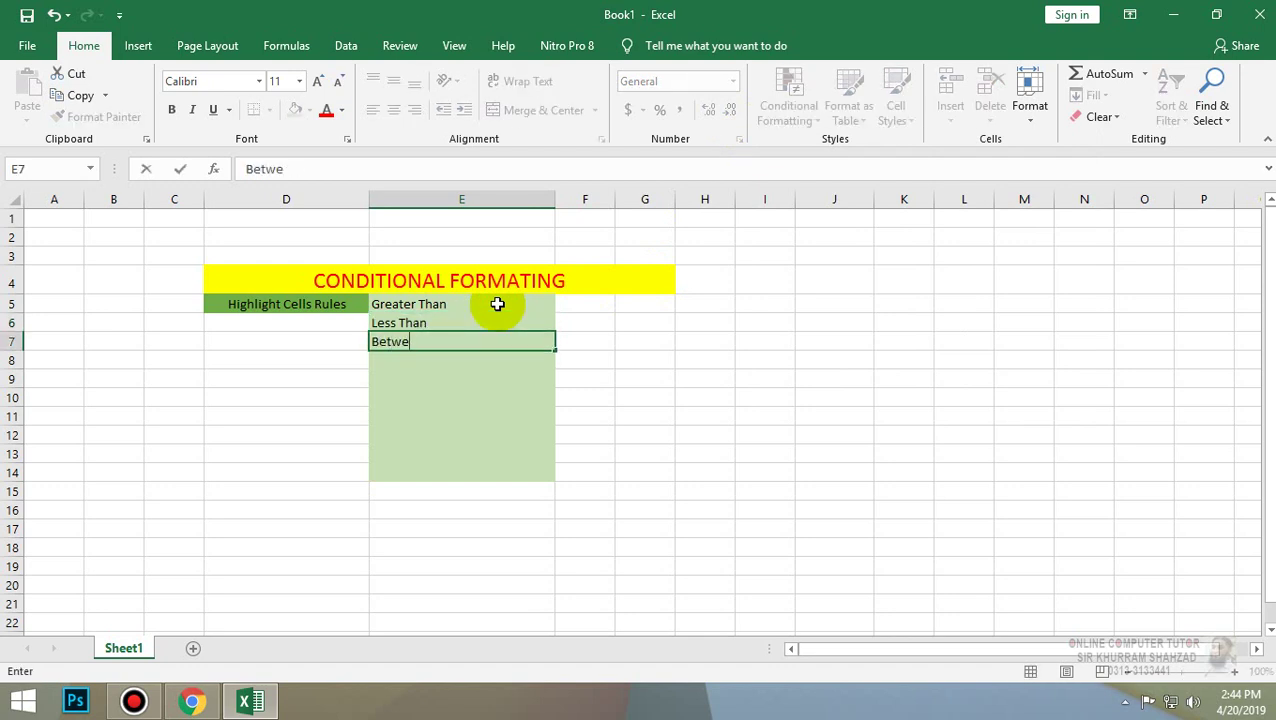
{"action": "type", "text": "en"}
{"action": "key", "text": "Return"}
Add Equal to and the Text That Contains rule name in E8 and E9.
{"action": "left_click", "coordinate": [801, 117]}
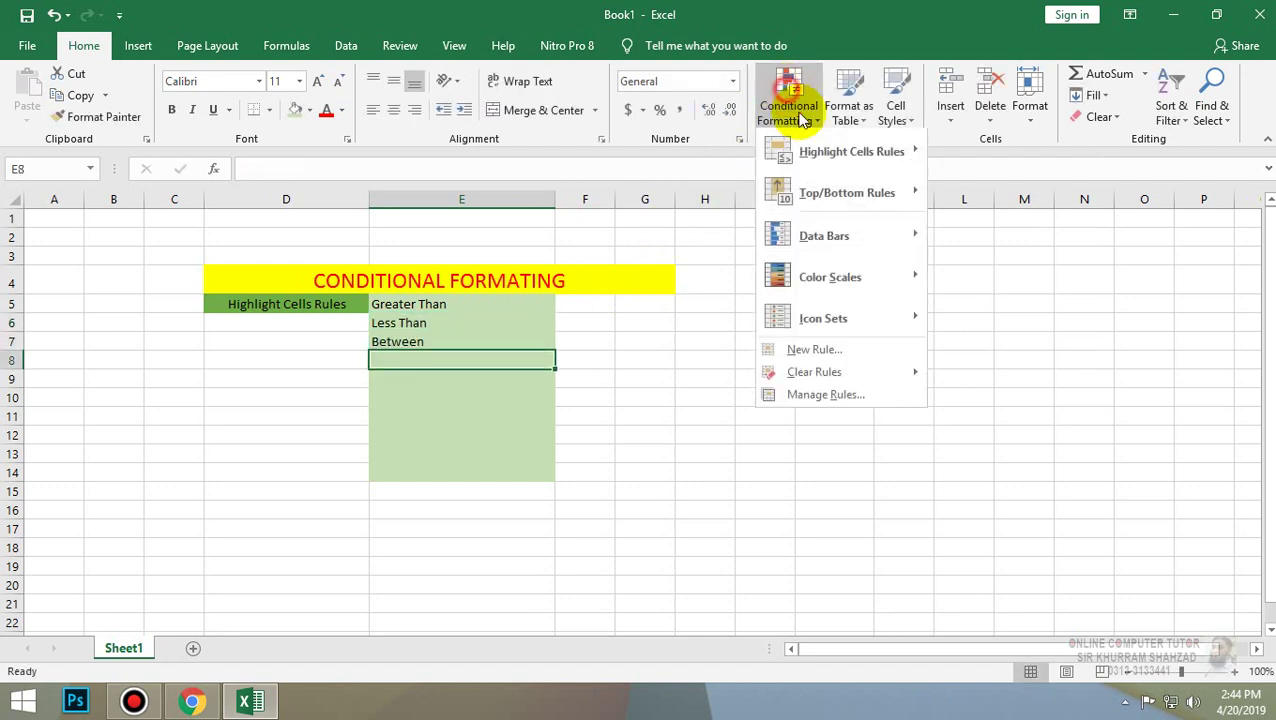
{"action": "left_click", "coordinate": [476, 406]}
{"action": "type", "text": "Equal "}
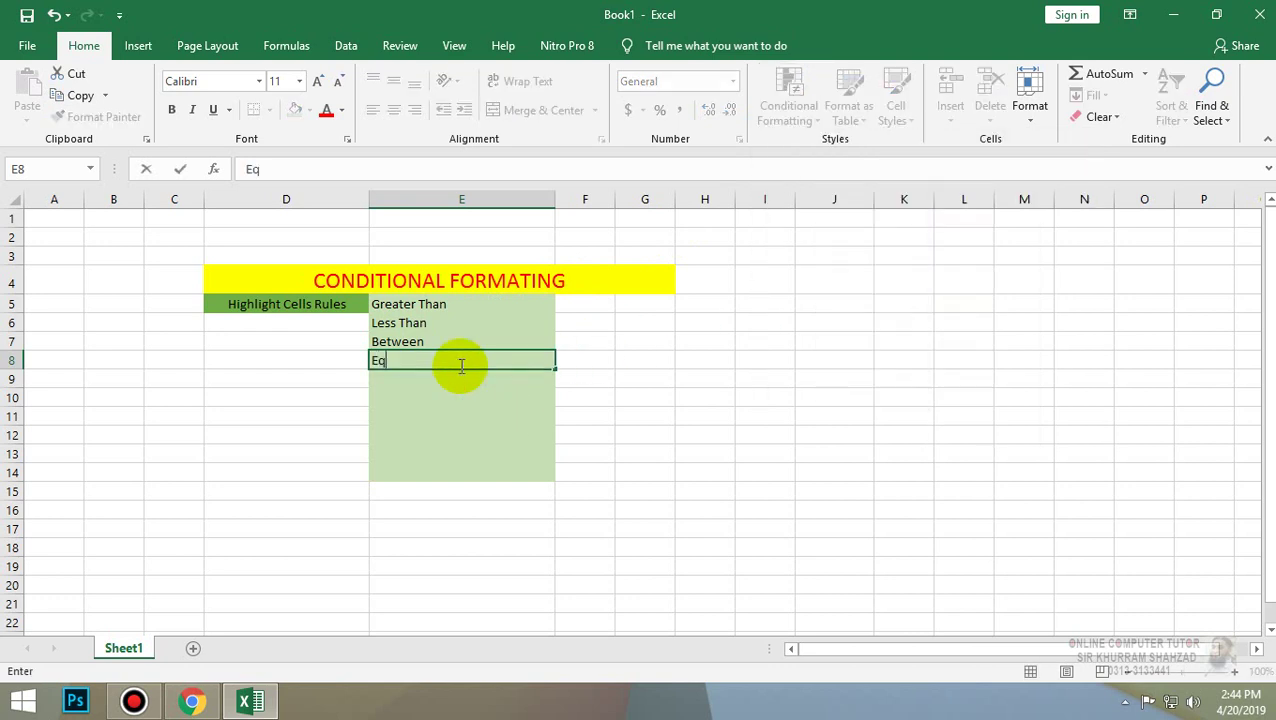
{"action": "type", "text": "to"}
{"action": "key", "text": "Return"}
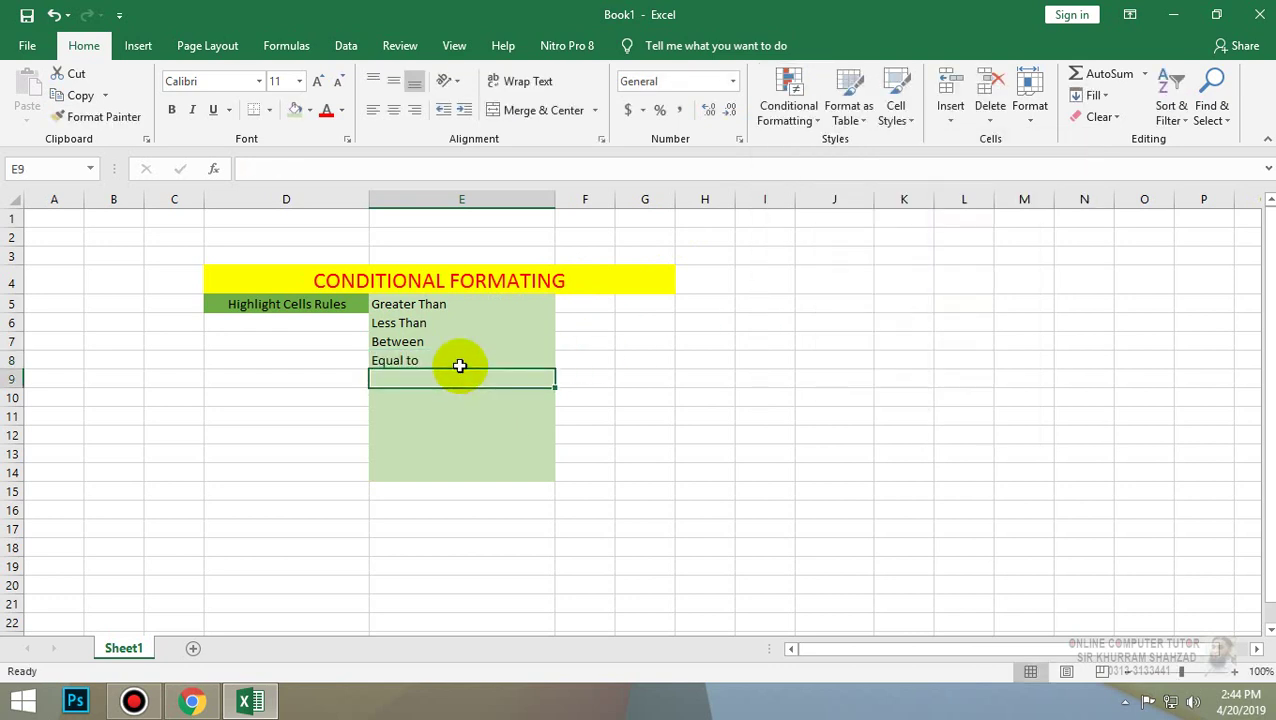
{"action": "type", "text": "TEx"}
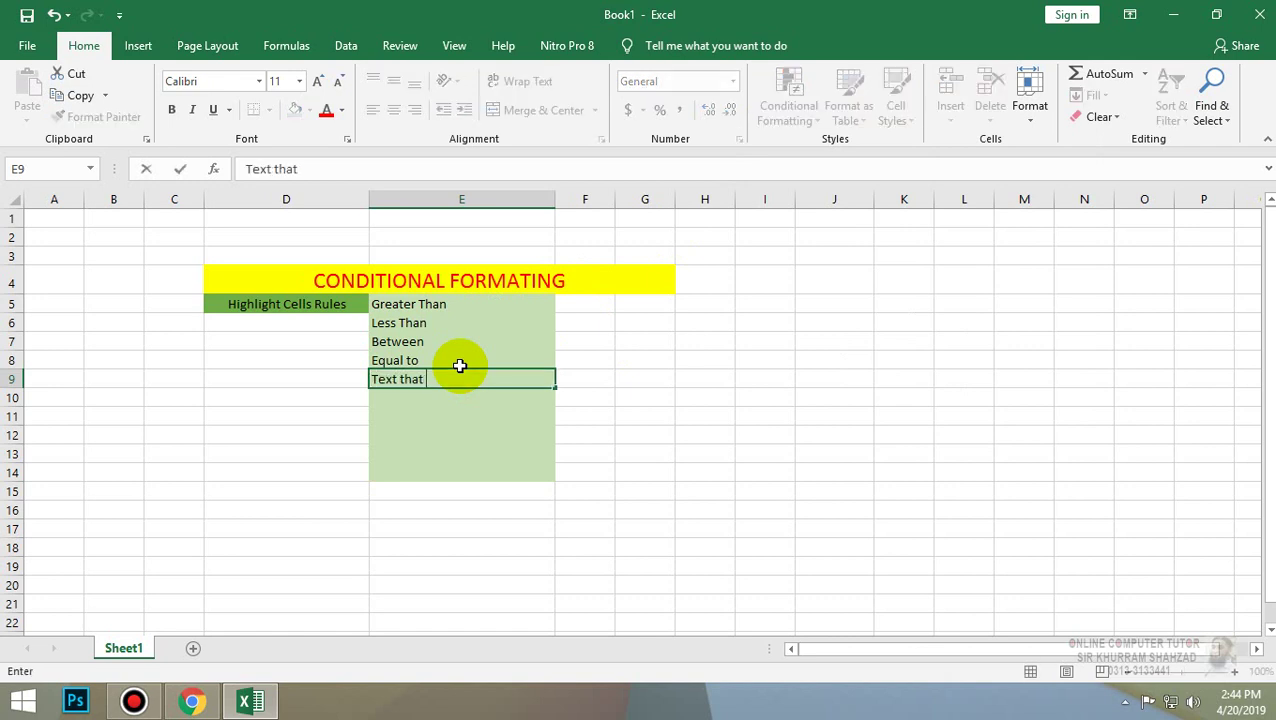
{"action": "type", "text": "s"}
{"action": "key", "text": "Return"}
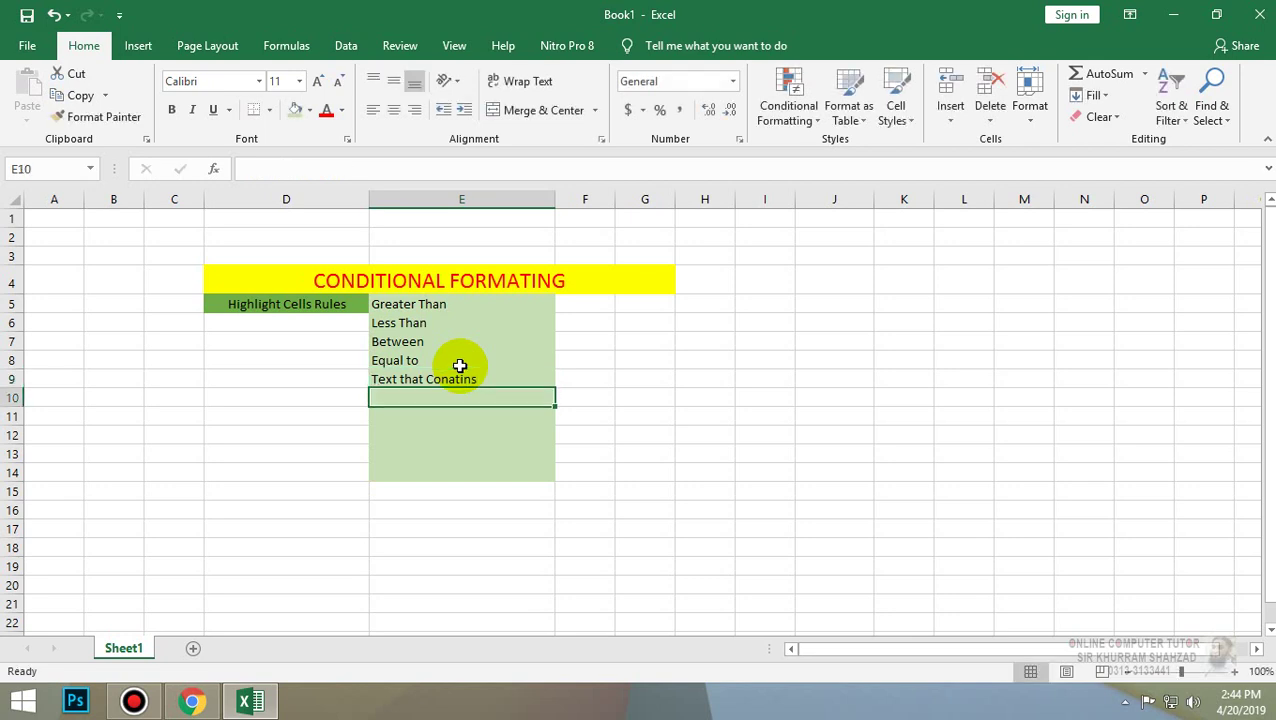
Add the A Date Occurring and Duplicate Values rule names in E10 and E11.
{"action": "left_click", "coordinate": [790, 105]}
{"action": "mouse_move", "coordinate": [820, 147]}
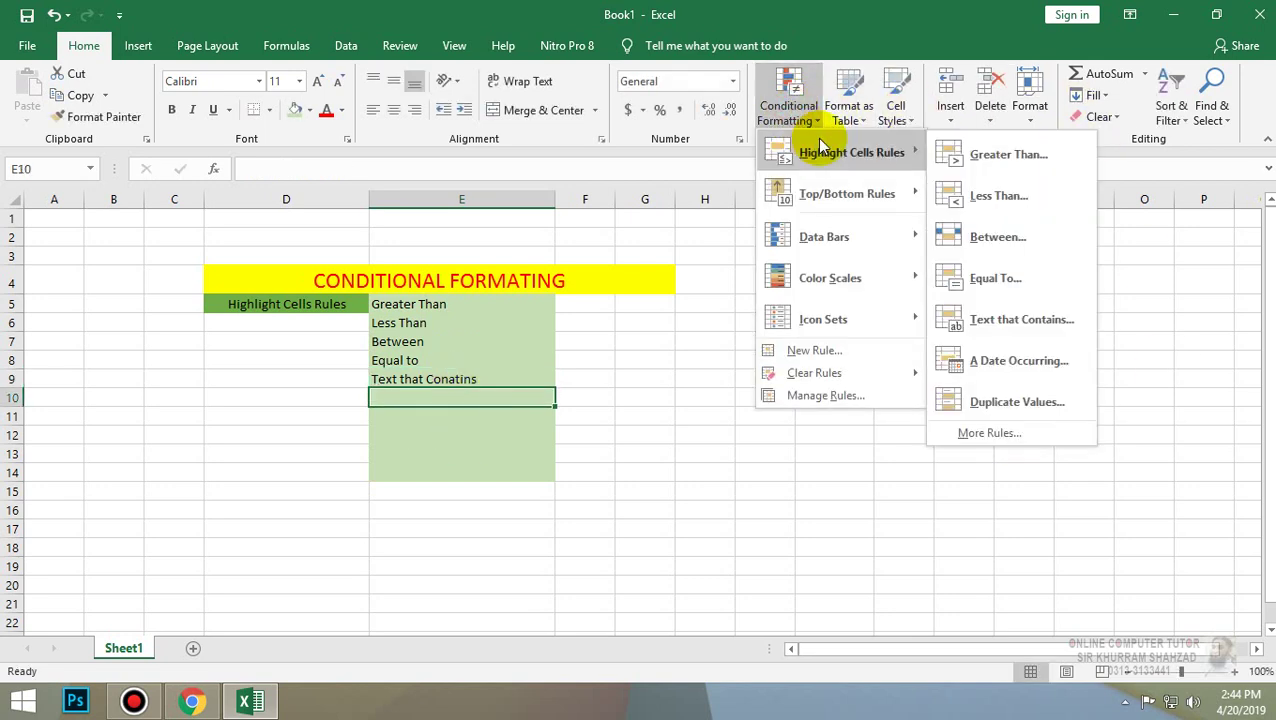
{"action": "left_click", "coordinate": [402, 397]}
{"action": "type", "text": "A Date Ocuurin"}
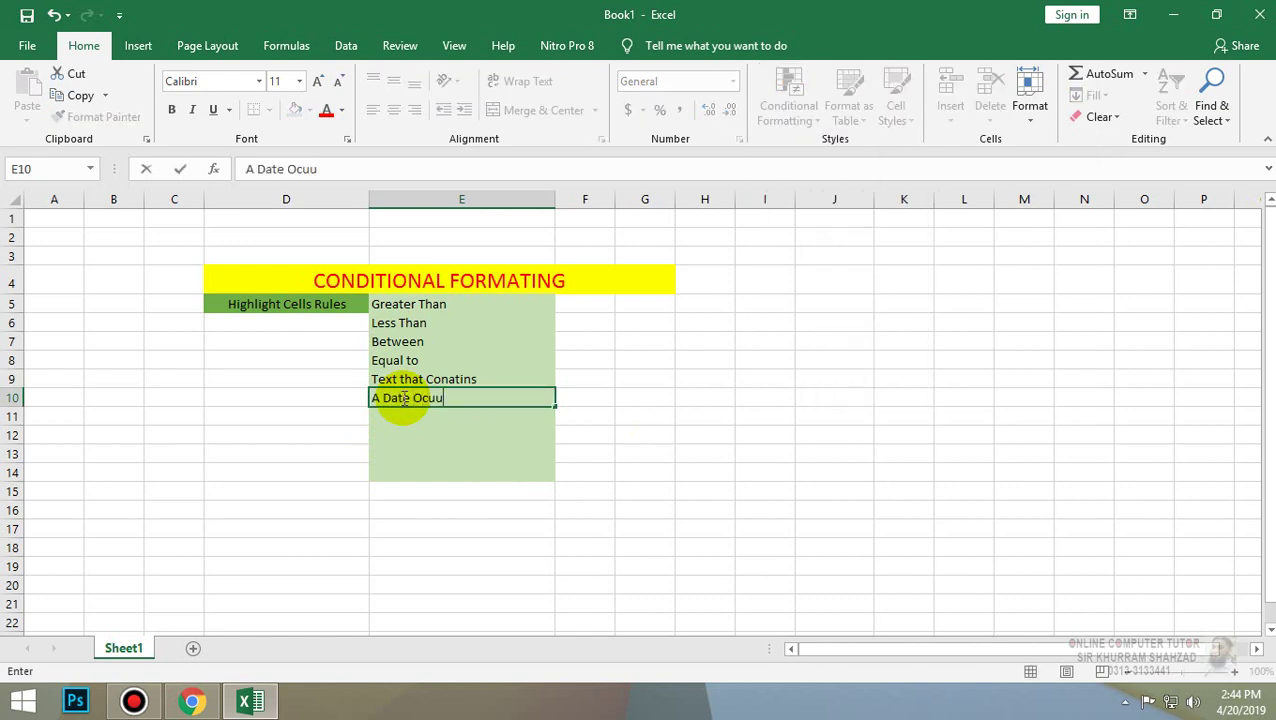
{"action": "type", "text": "g"}
{"action": "key", "text": "Return"}
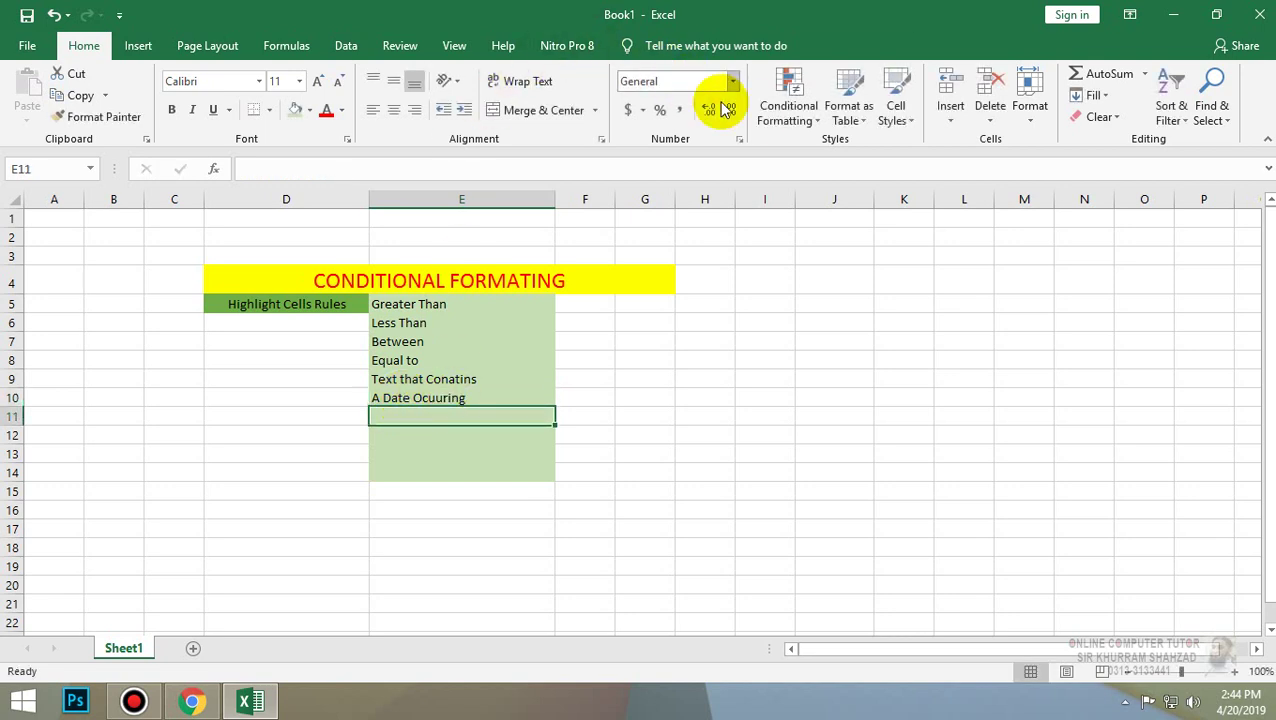
{"action": "left_click", "coordinate": [780, 118]}
{"action": "mouse_move", "coordinate": [820, 155]}
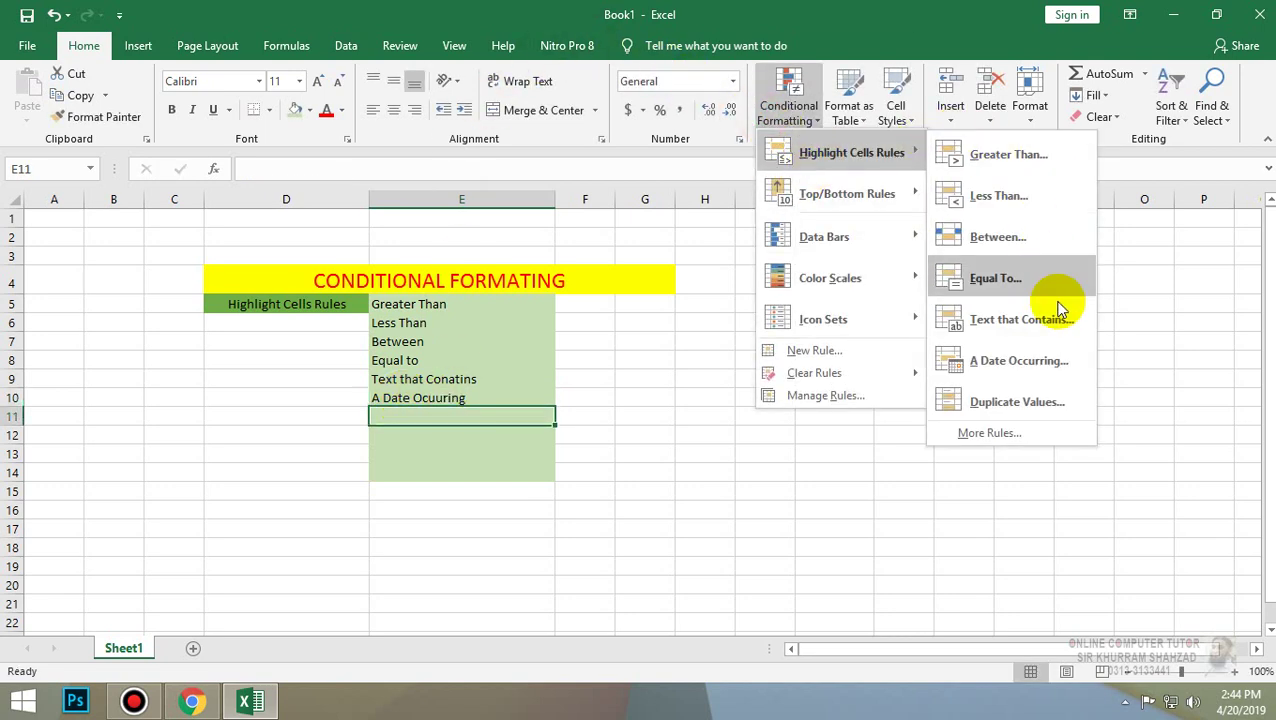
{"action": "left_click", "coordinate": [501, 410]}
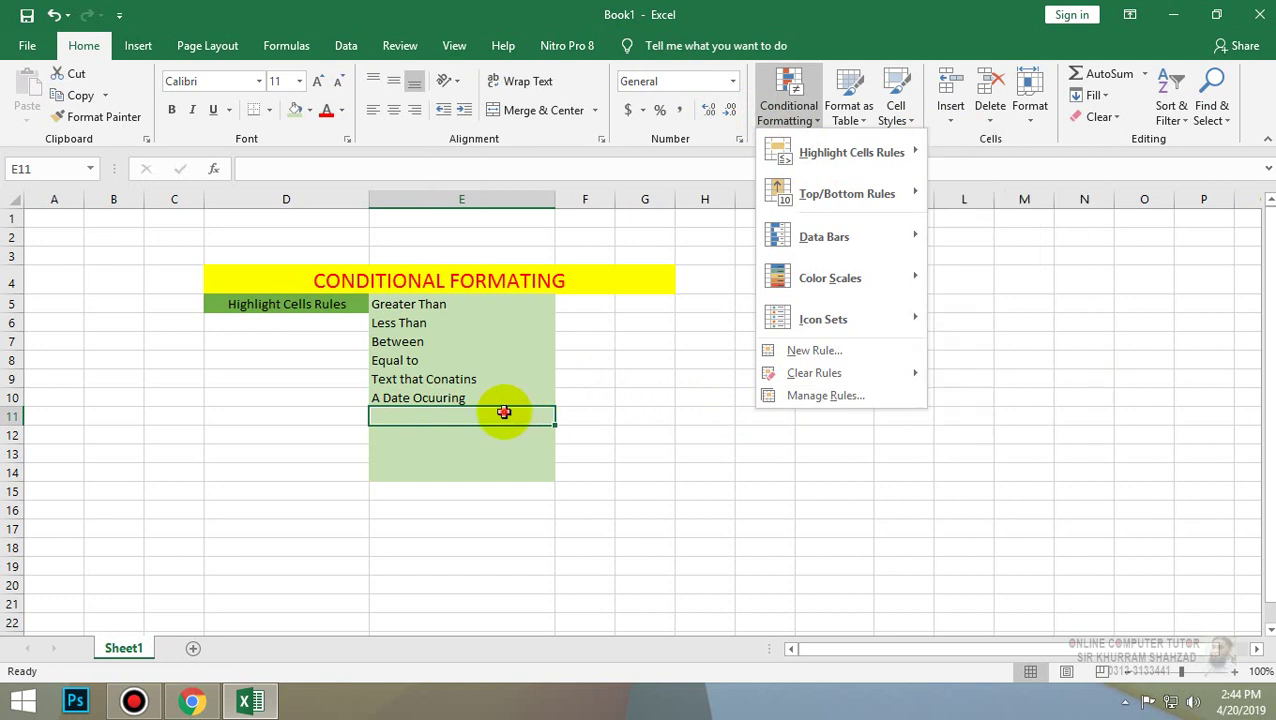
{"action": "type", "text": "Duplicatw Values"}
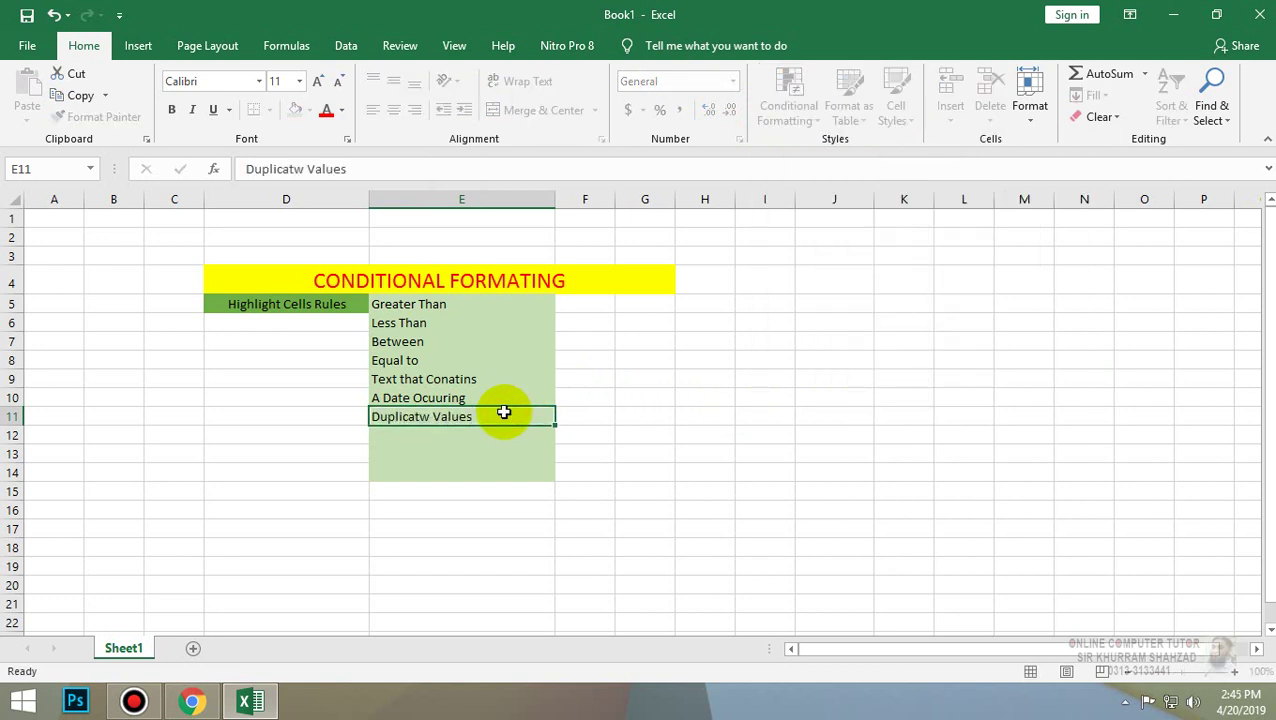
{"action": "key", "text": "Return"}
Clear all formatting from the leftover green cells E12:E15.
{"action": "left_click_drag", "start_coordinate": [493, 432], "coordinate": [495, 490]}
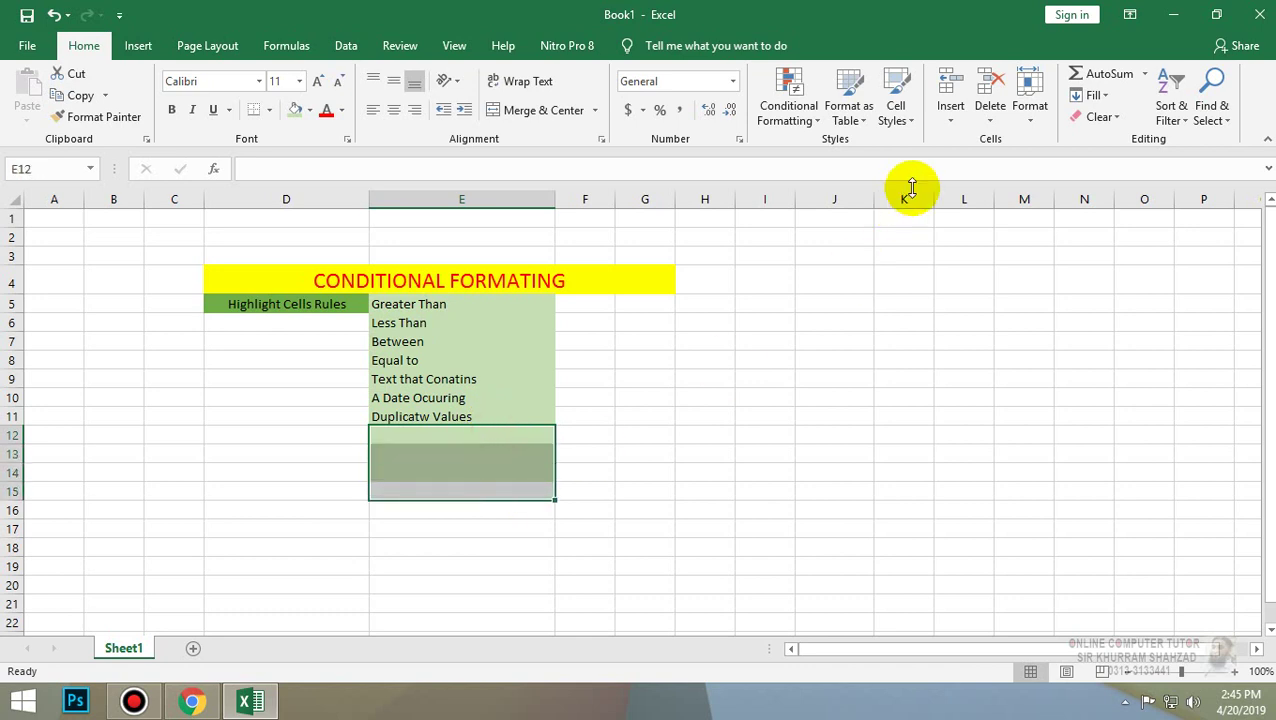
{"action": "left_click", "coordinate": [1100, 116]}
{"action": "left_click", "coordinate": [1127, 137]}
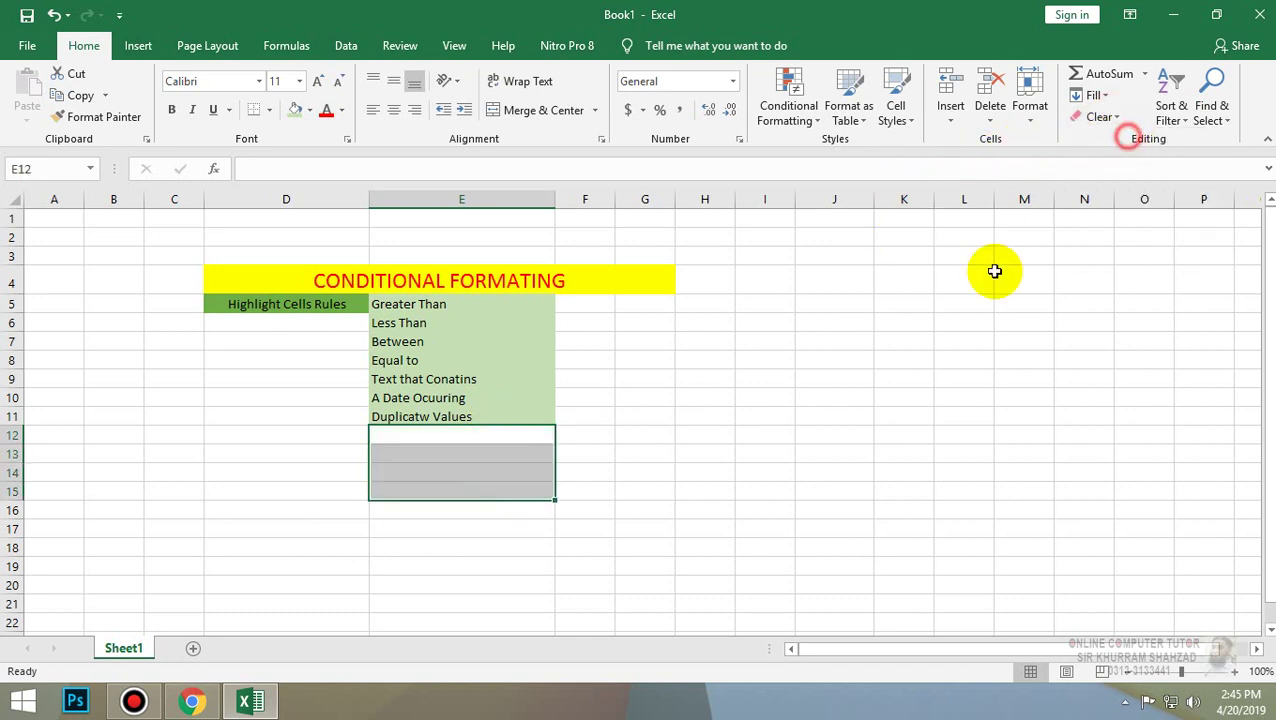
{"action": "left_click", "coordinate": [950, 378]}
Centre E5:E11 vertically and horizontally, add All Borders, and enlarge the font to 14.
{"action": "left_click_drag", "start_coordinate": [496, 300], "coordinate": [516, 410]}
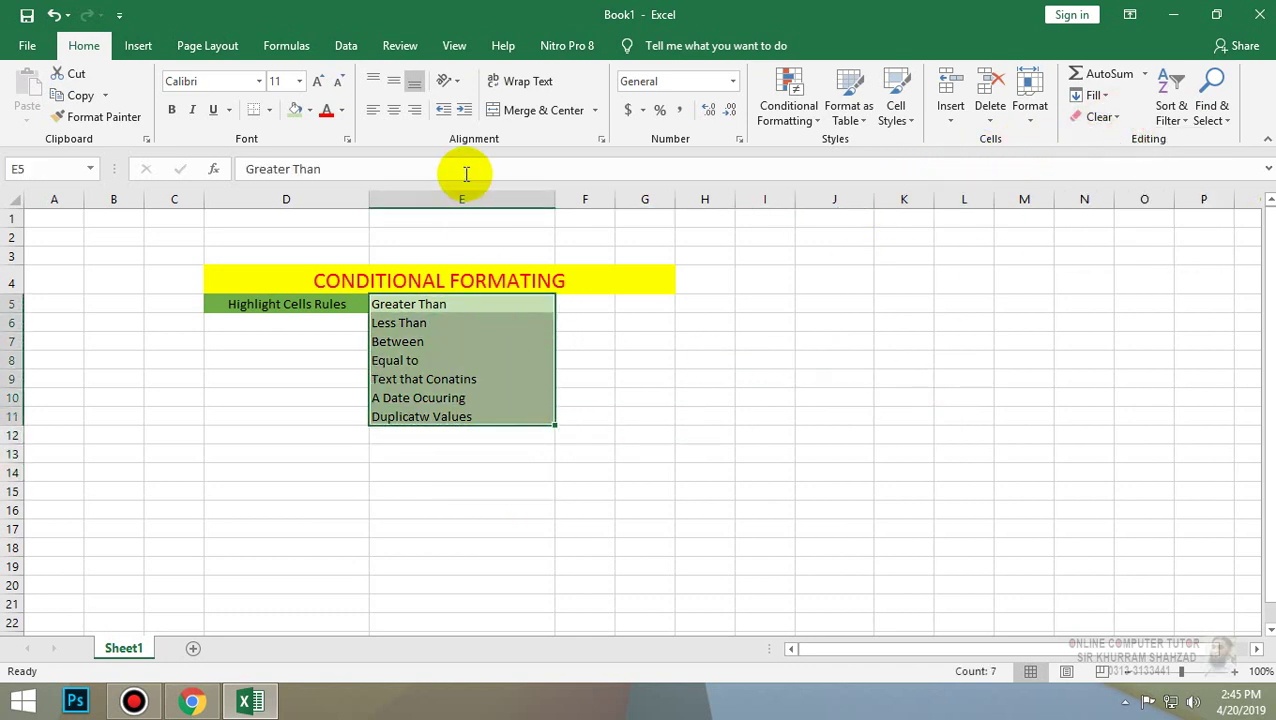
{"action": "left_click", "coordinate": [393, 81]}
{"action": "left_click", "coordinate": [393, 110]}
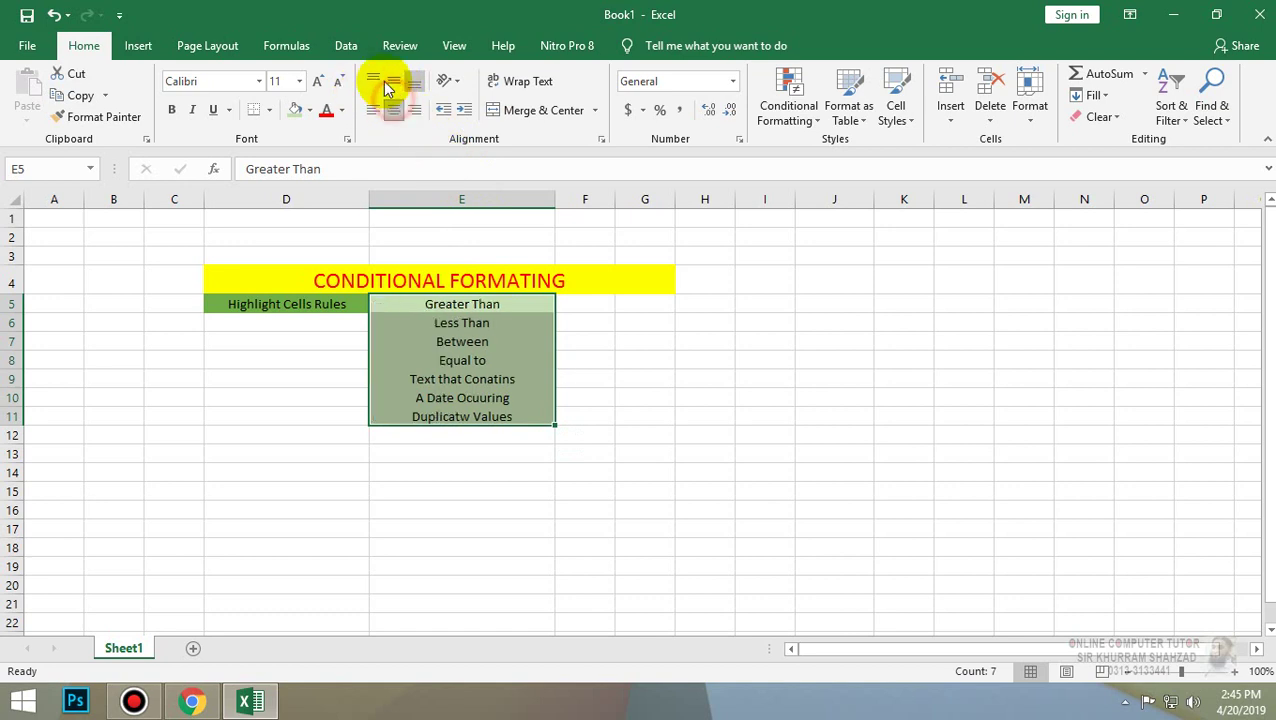
{"action": "left_click", "coordinate": [267, 112]}
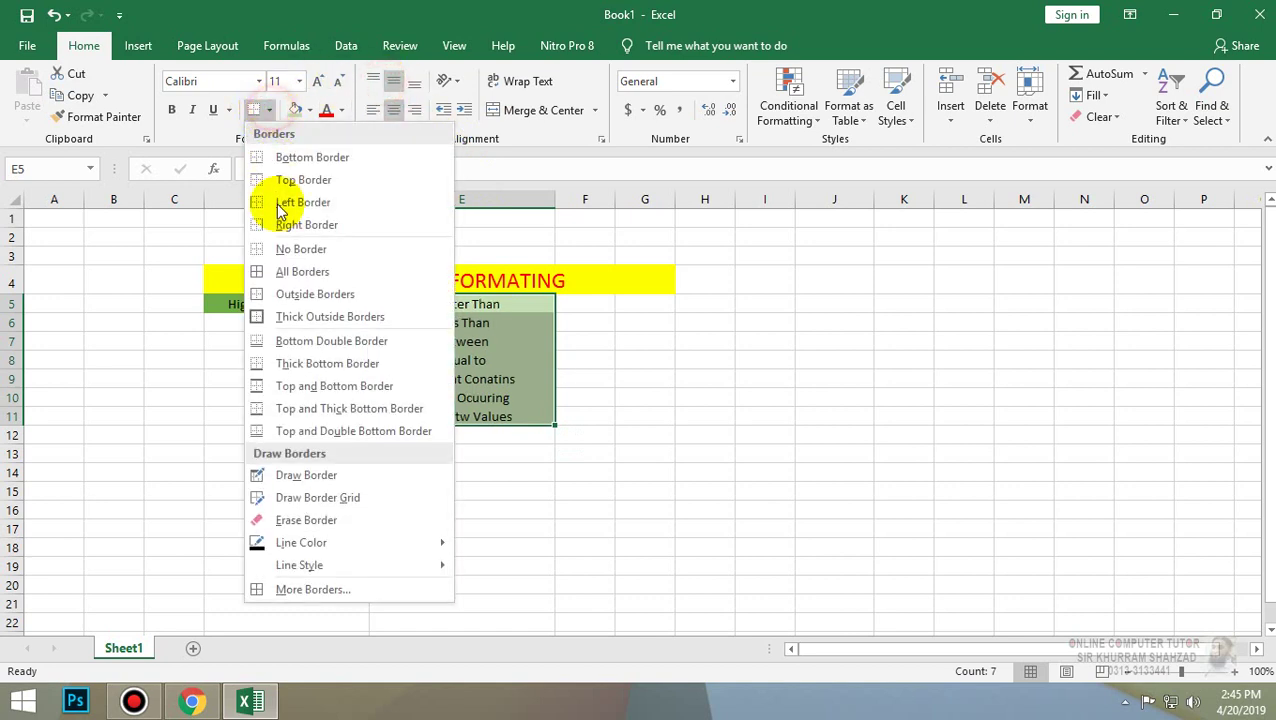
{"action": "left_click", "coordinate": [278, 268]}
{"action": "left_click", "coordinate": [317, 81]}
{"action": "left_click", "coordinate": [317, 81]}
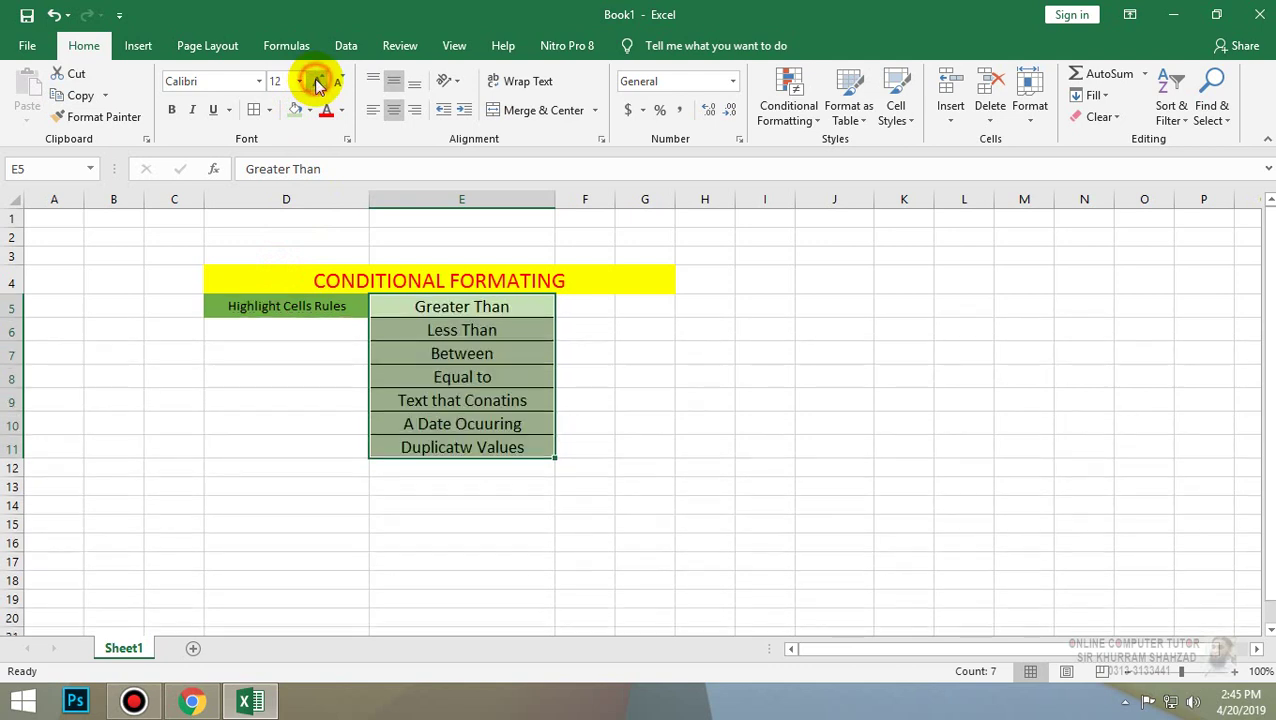
{"action": "left_click", "coordinate": [720, 475]}
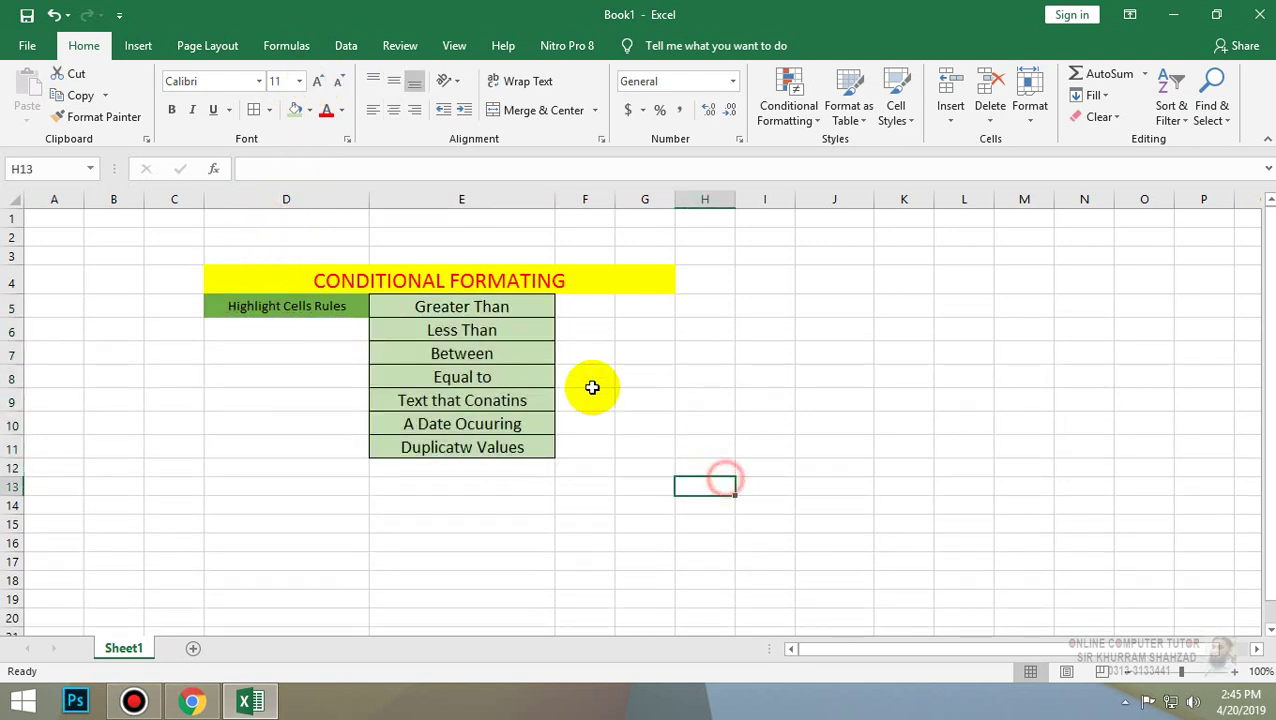
{"action": "left_click", "coordinate": [513, 306]}
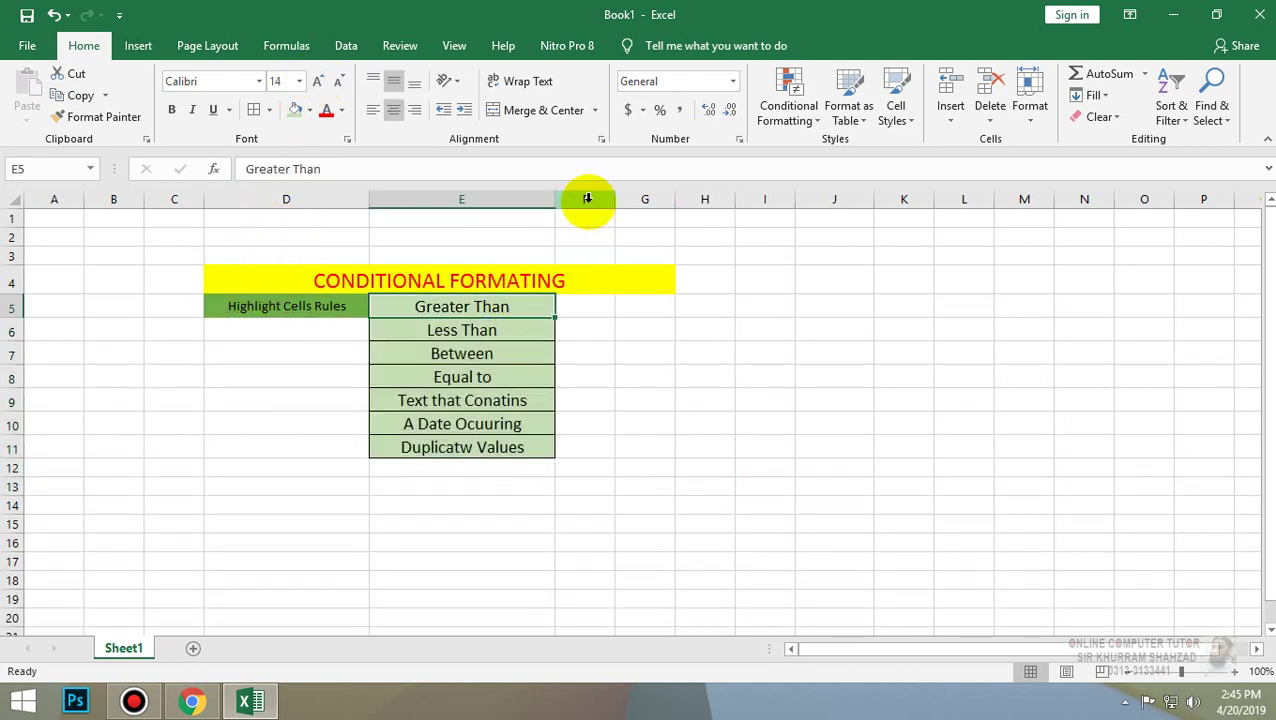
{"action": "left_click", "coordinate": [818, 344]}
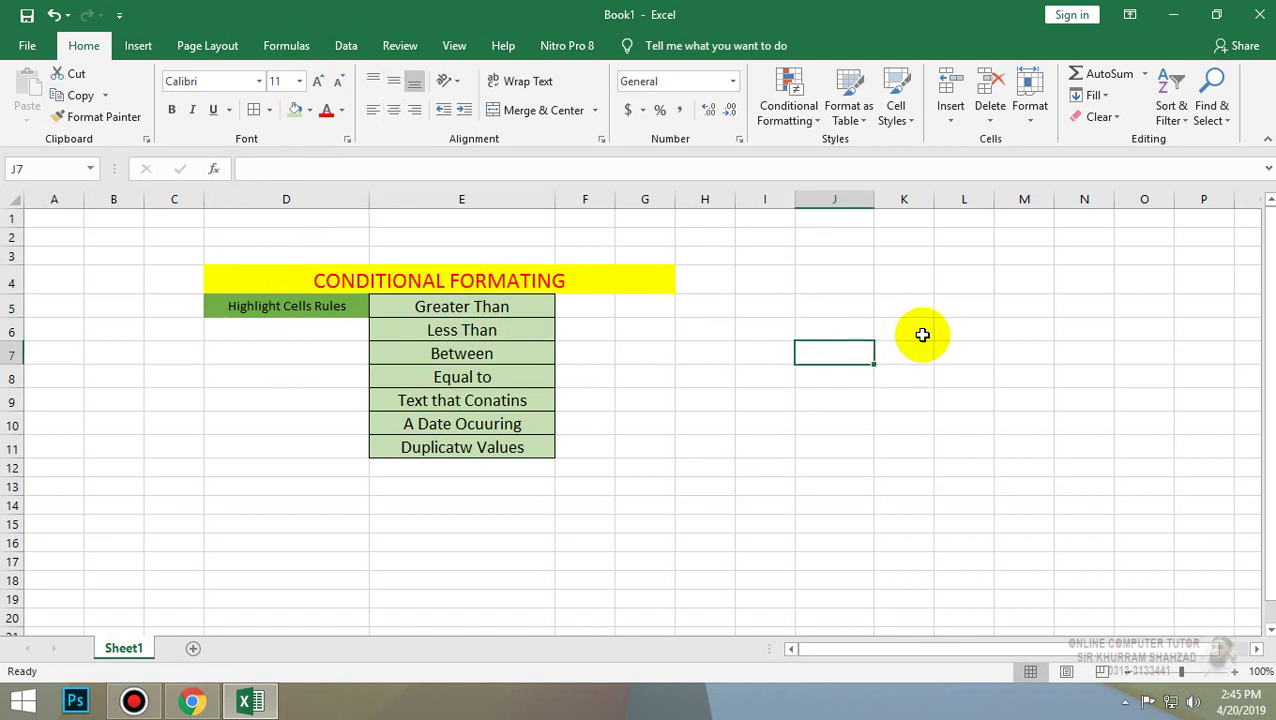
Enter 20, 10, 5, 630, 80, 90, 45 and 60 down column J in J7:J14.
{"action": "type", "text": "20"}
{"action": "key", "text": "Return"}
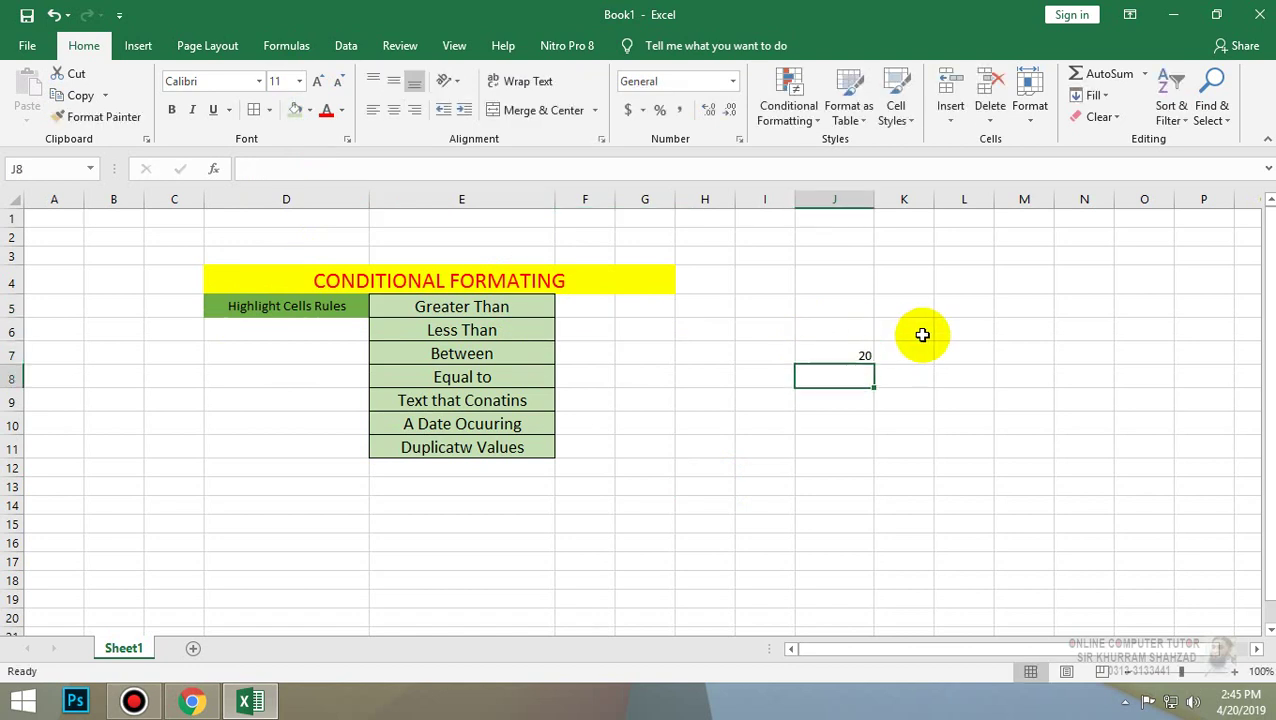
{"action": "type", "text": "10"}
{"action": "key", "text": "Return"}
{"action": "type", "text": "5"}
{"action": "key", "text": "Return"}
{"action": "type", "text": "630"}
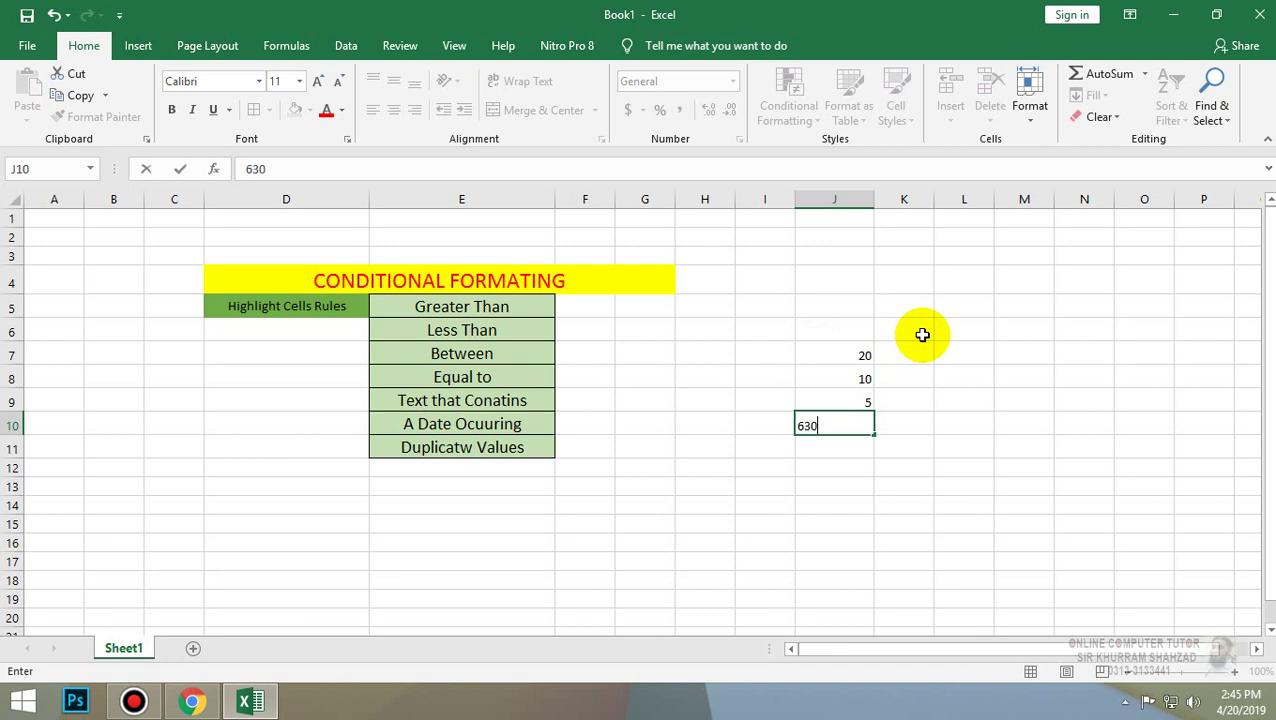
{"action": "key", "text": "Return"}
{"action": "type", "text": "80"}
{"action": "key", "text": "Return"}
{"action": "type", "text": "90"}
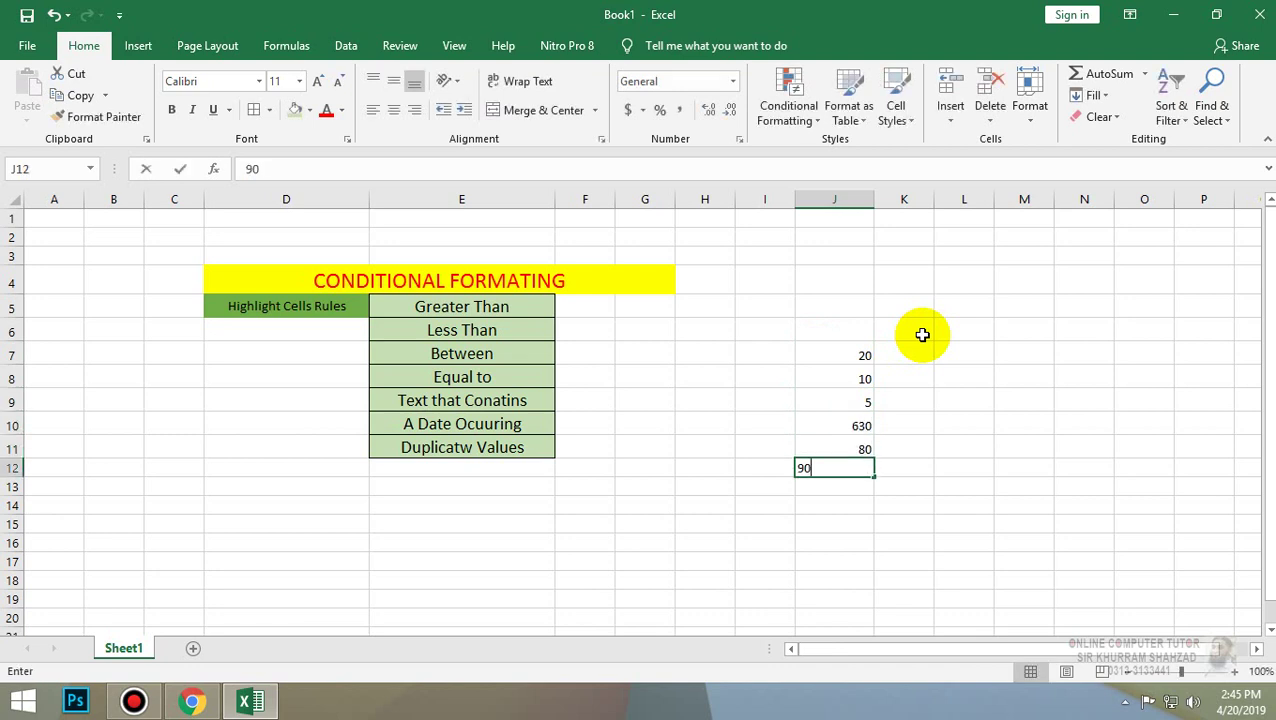
{"action": "key", "text": "Return"}
{"action": "type", "text": "5"}
{"action": "key", "text": "Return"}
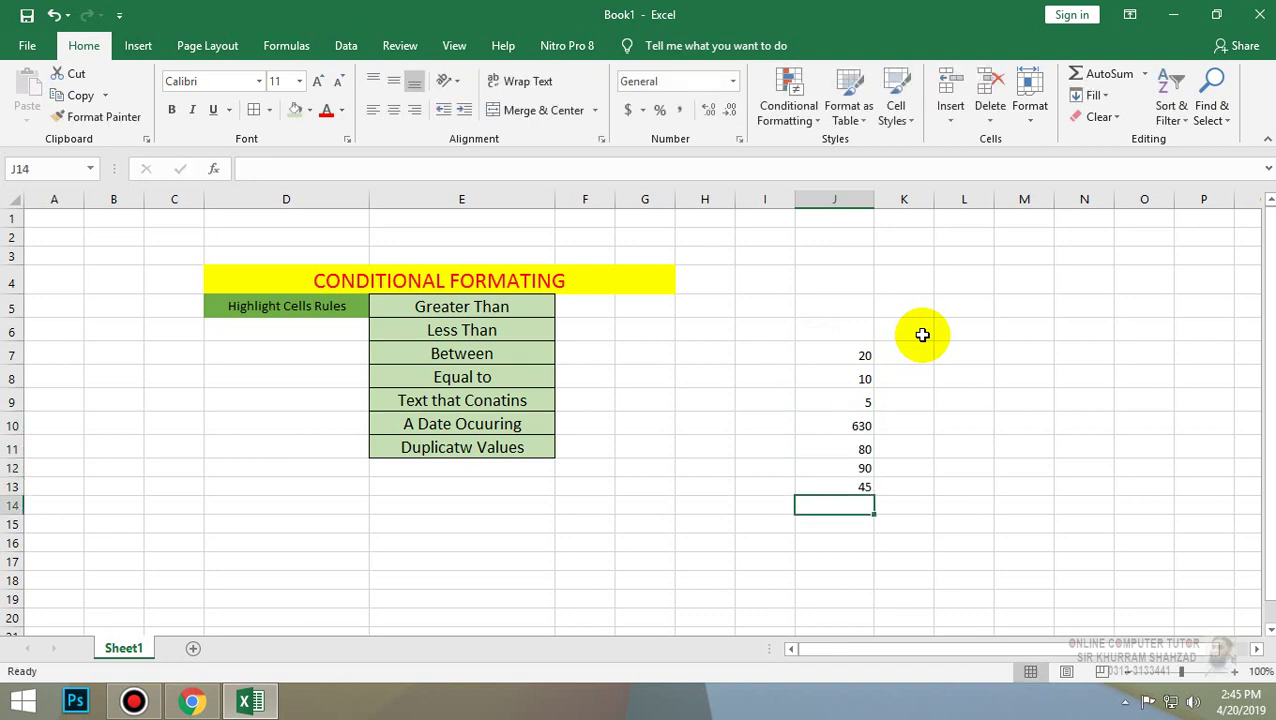
{"action": "type", "text": "60"}
{"action": "key", "text": "Return"}
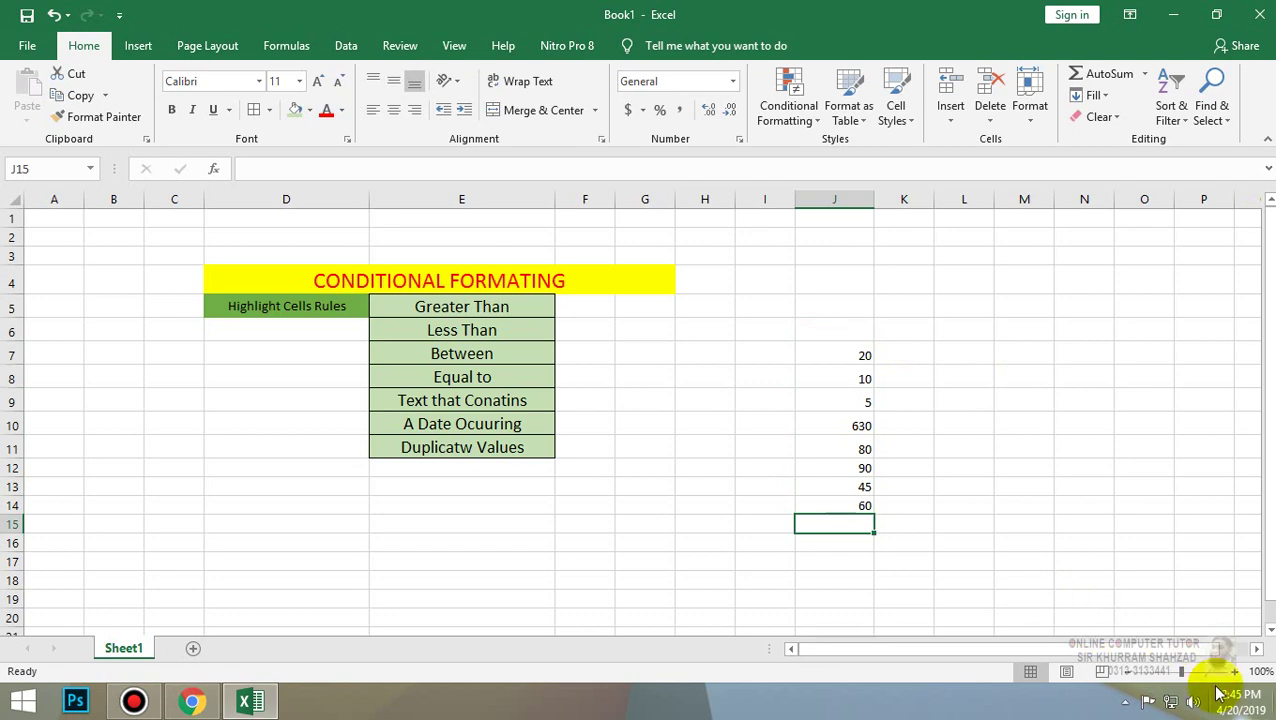
Set the sheet zoom to about 148%.
{"action": "left_click", "coordinate": [1201, 672]}
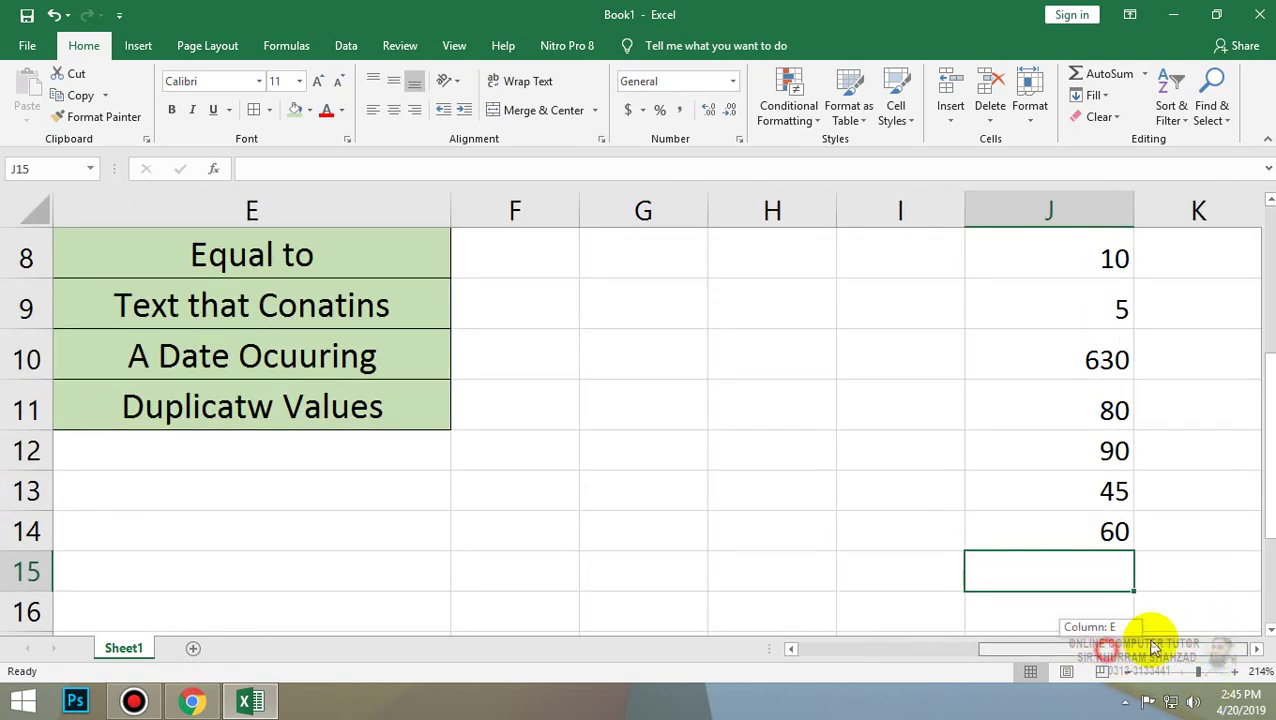
{"action": "left_click_drag", "start_coordinate": [1268, 450], "coordinate": [1264, 440]}
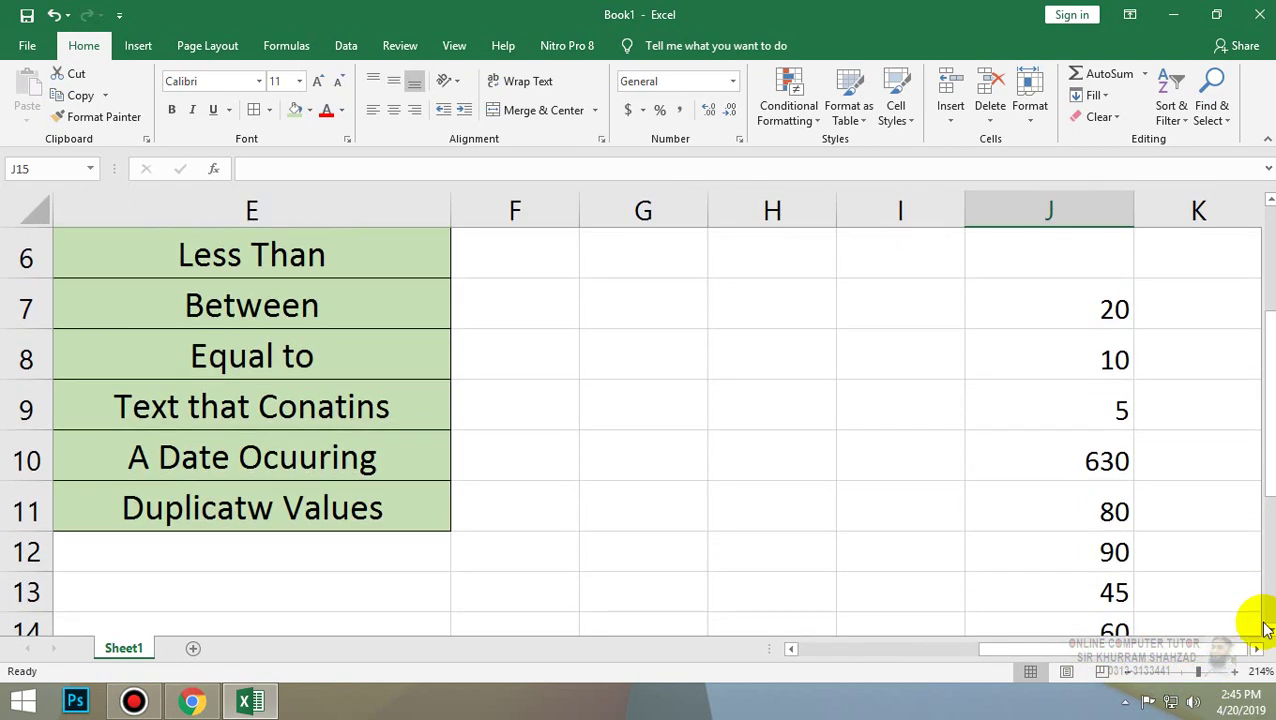
{"action": "left_click", "coordinate": [1257, 648]}
{"action": "left_click", "coordinate": [1258, 648]}
{"action": "left_click_drag", "start_coordinate": [1268, 430], "coordinate": [1268, 445]}
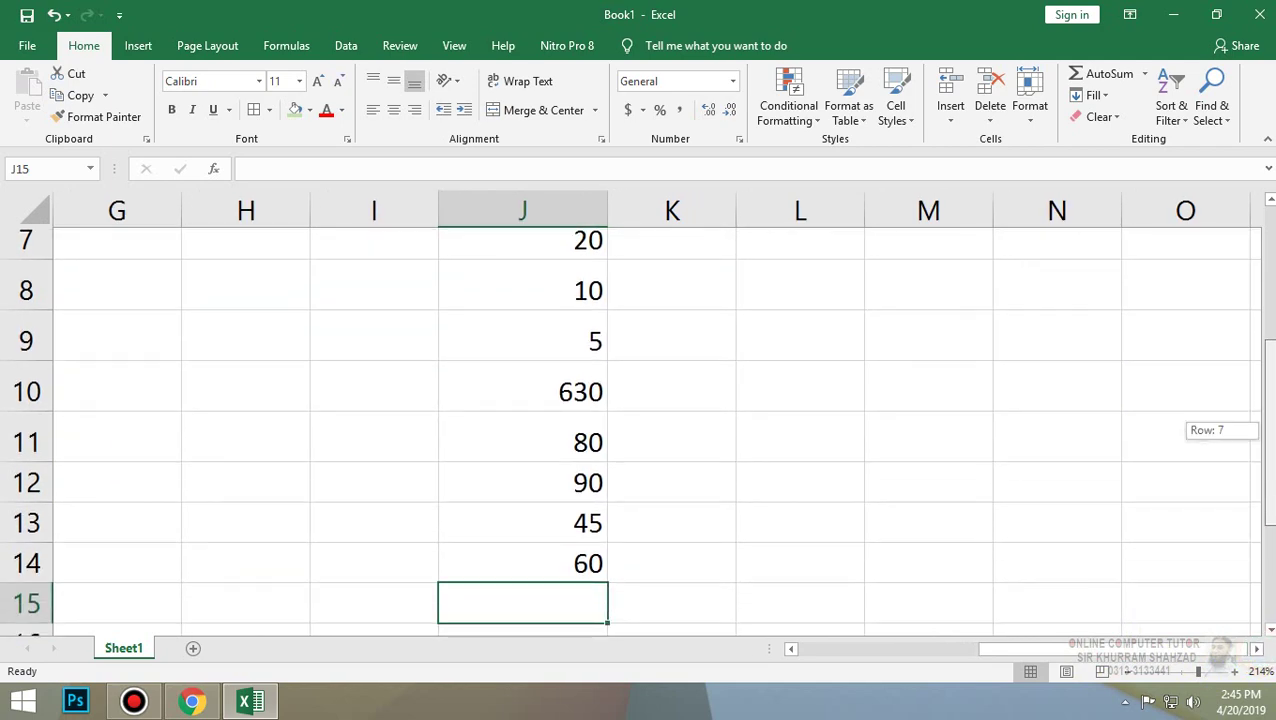
{"action": "left_click", "coordinate": [1188, 671]}
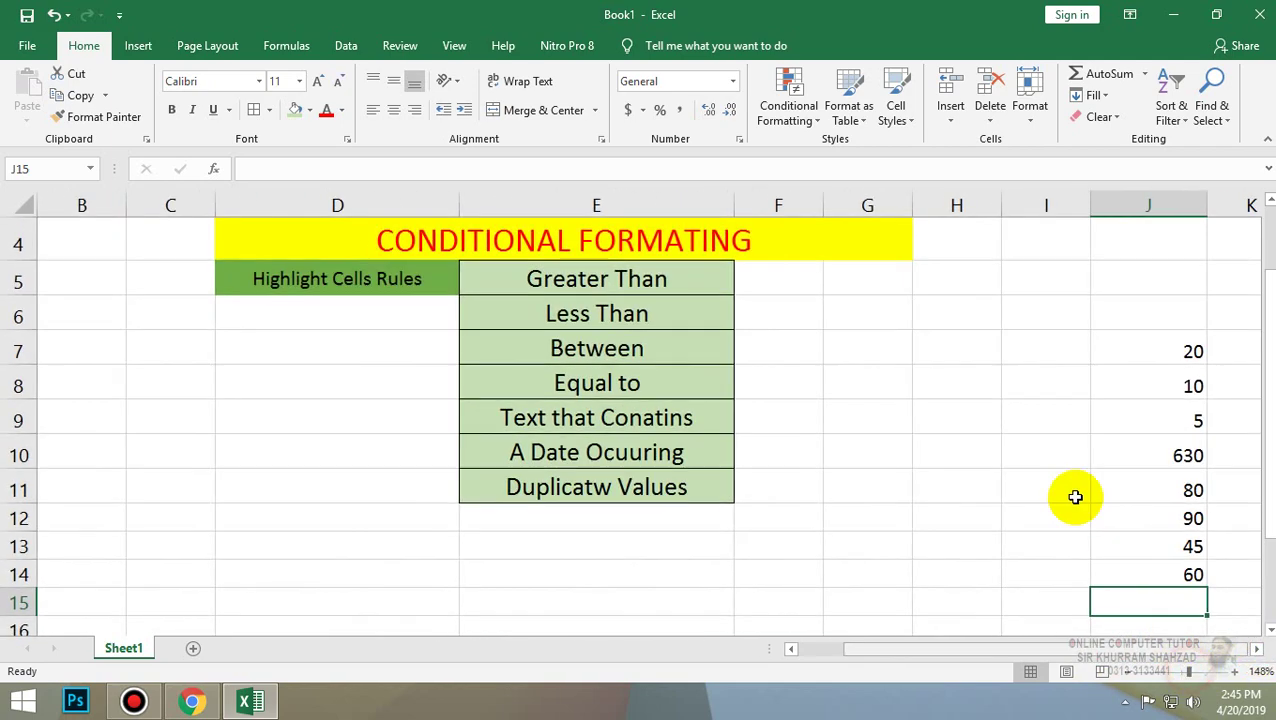
{"action": "left_click", "coordinate": [1256, 649]}
{"action": "left_click", "coordinate": [1256, 649]}
{"action": "left_click", "coordinate": [1269, 631]}
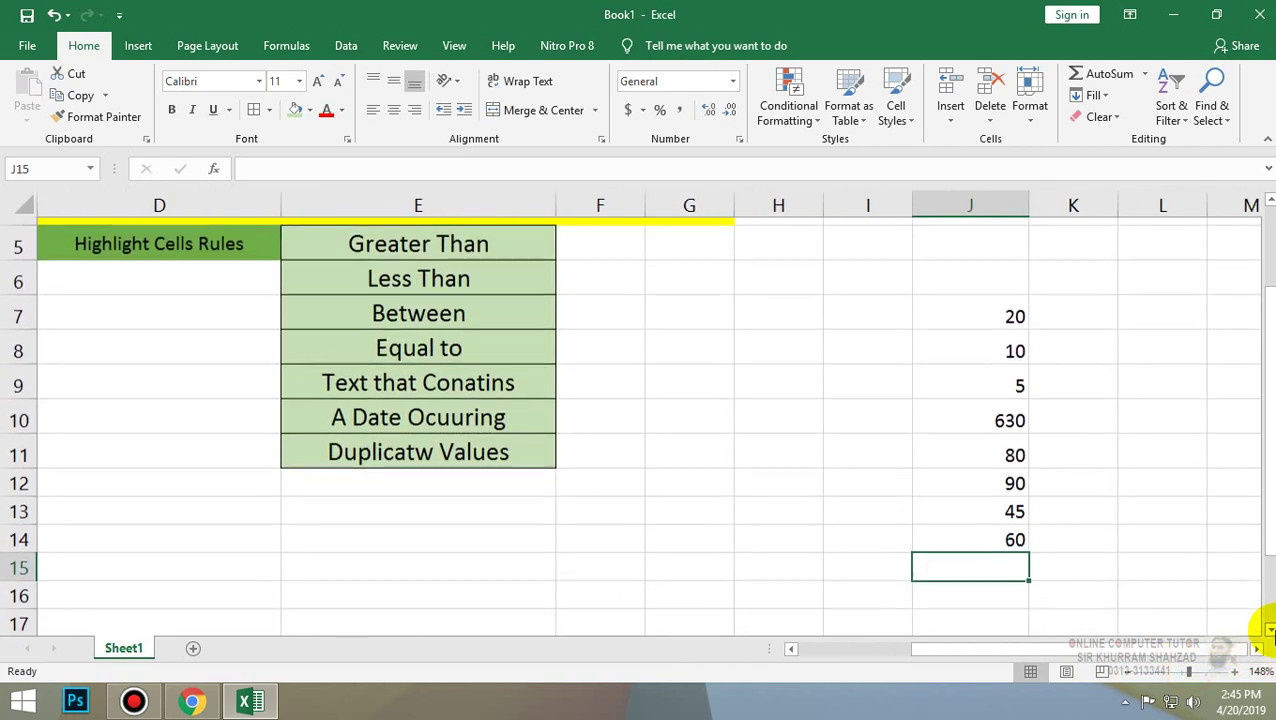
{"action": "left_click", "coordinate": [1256, 649]}
{"action": "left_click", "coordinate": [1256, 649]}
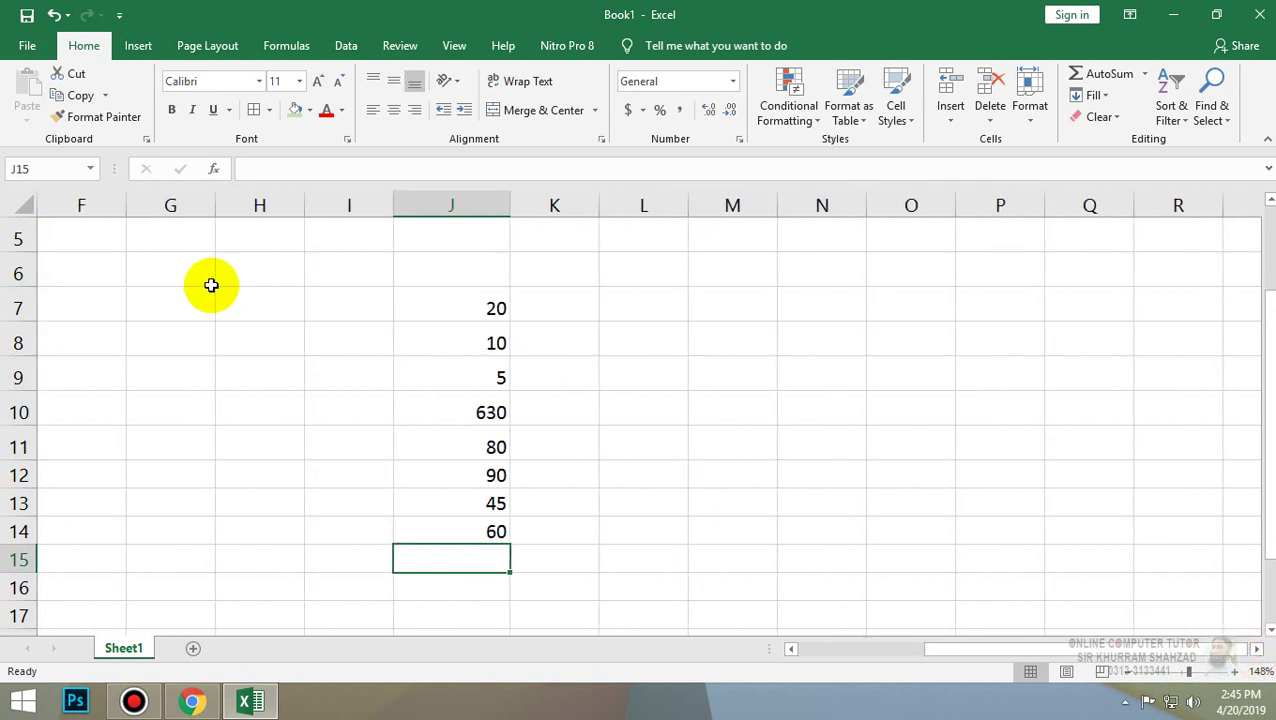
{"action": "left_click", "coordinate": [320, 268]}
Type the heading 'Highlight Value of >35' in J6 and widen column J to fit it.
{"action": "key", "text": "Right"}
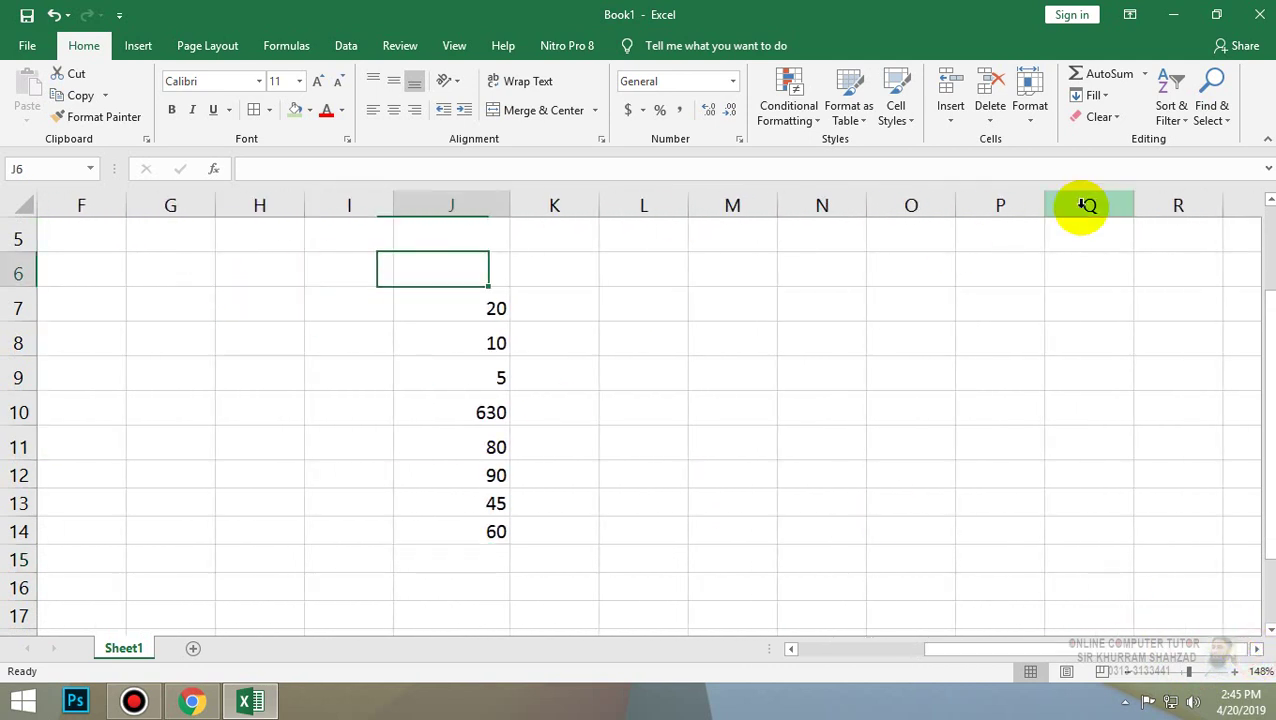
{"action": "type", "text": "Highlight Value of >"}
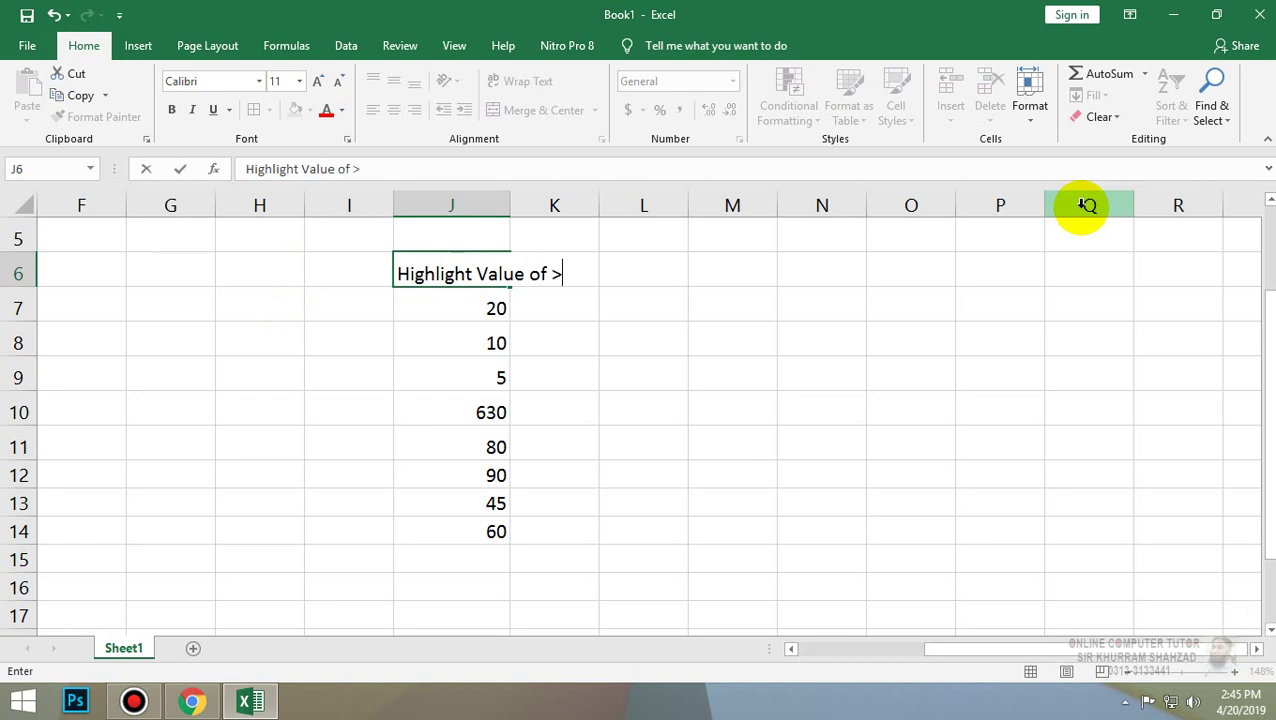
{"action": "type", "text": "35"}
{"action": "key", "text": "Return"}
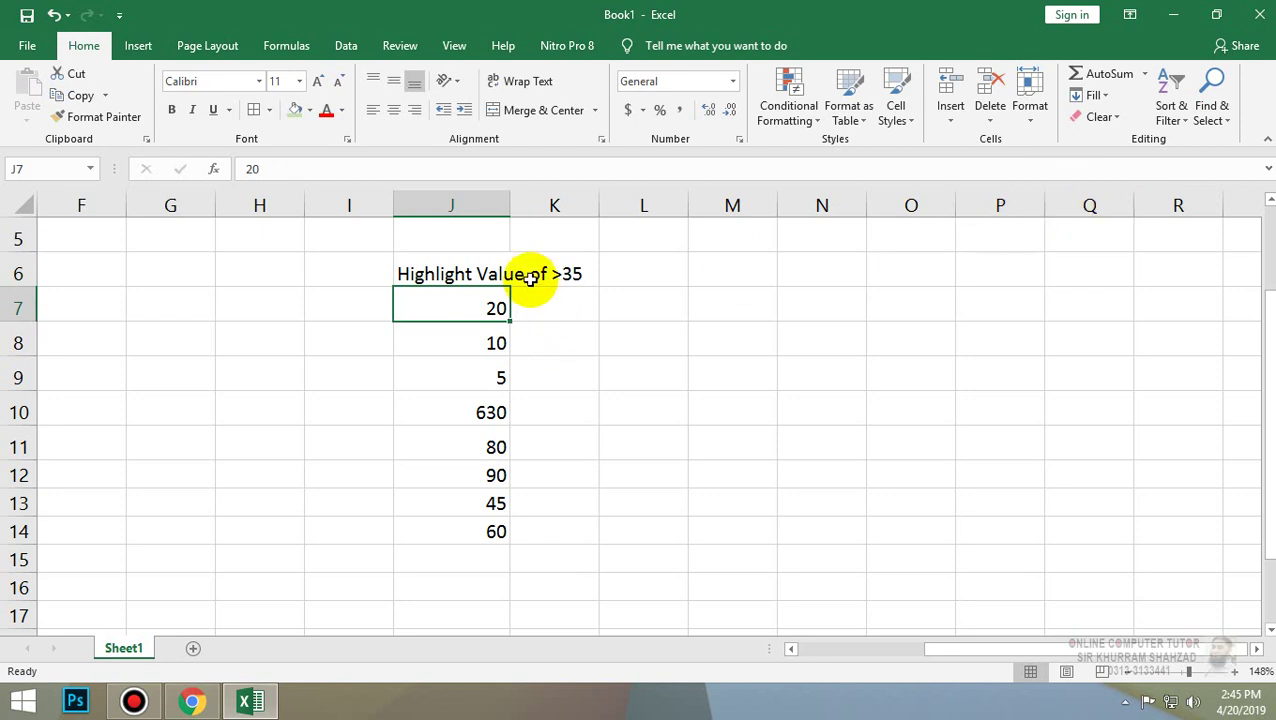
{"action": "left_click_drag", "start_coordinate": [513, 210], "coordinate": [593, 210]}
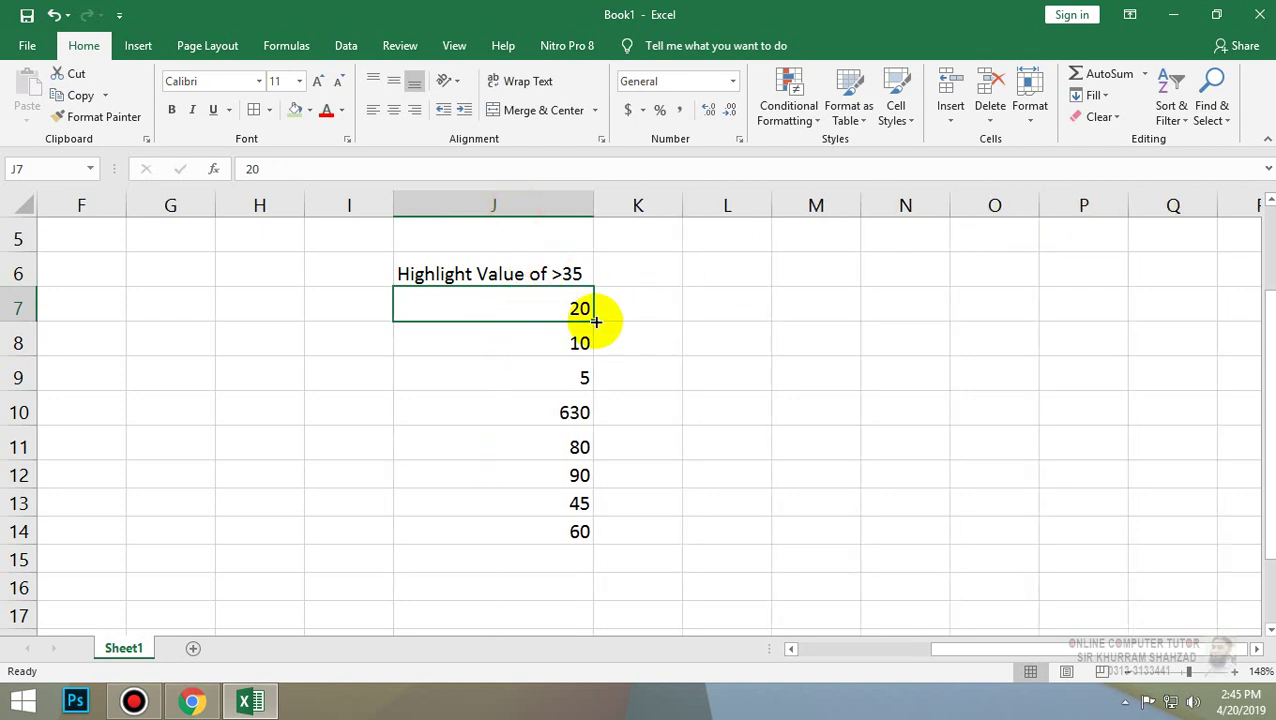
Centre the J7:J14 values, add All Borders to J6:J14, and fill J6 green.
{"action": "mouse_move", "coordinate": [550, 320]}
{"action": "left_mouse_down"}
{"action": "mouse_move", "coordinate": [549, 547]}
{"action": "mouse_move", "coordinate": [549, 532]}
{"action": "left_mouse_up"}
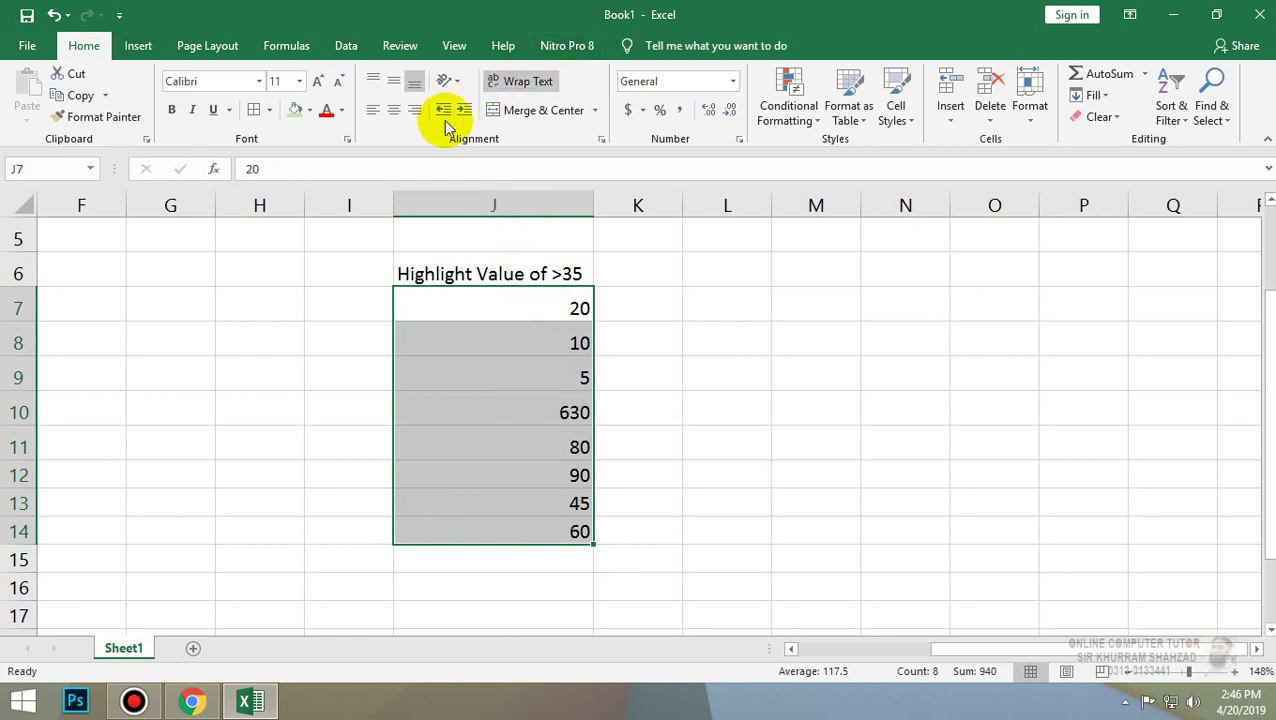
{"action": "left_click", "coordinate": [394, 110]}
{"action": "left_click", "coordinate": [392, 84]}
{"action": "left_click_drag", "start_coordinate": [550, 270], "coordinate": [521, 530]}
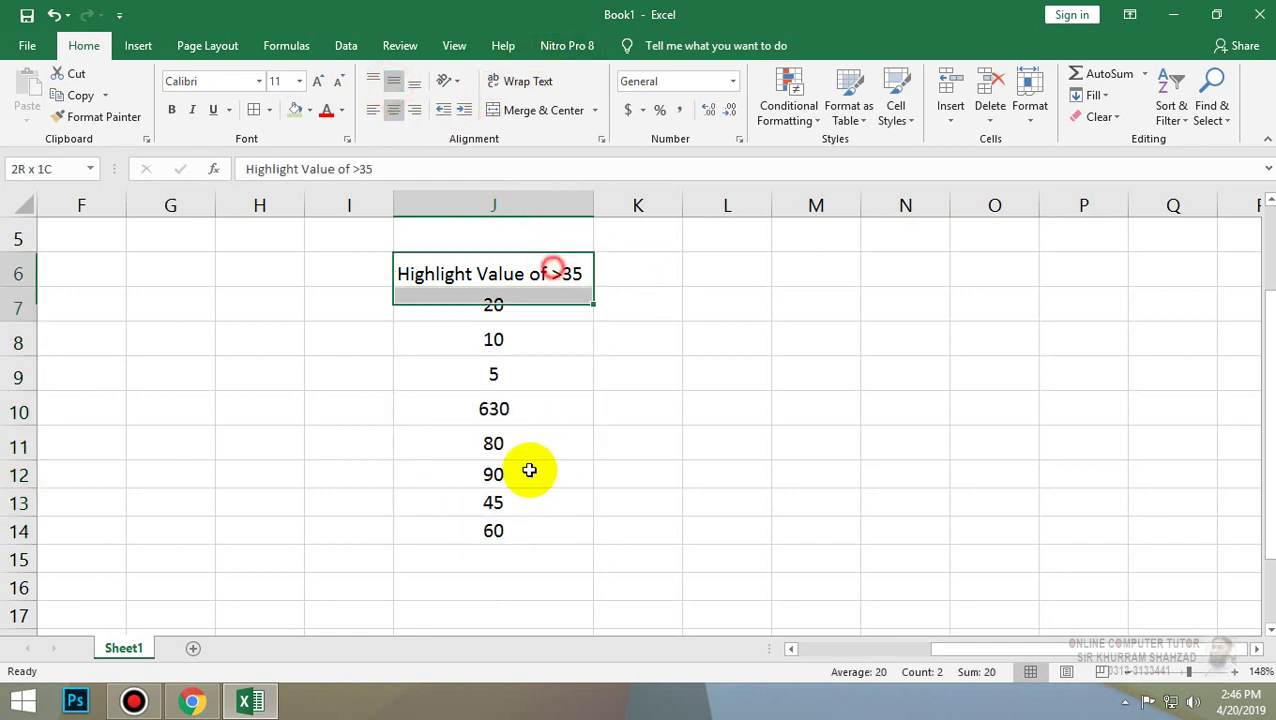
{"action": "left_click", "coordinate": [252, 110]}
{"action": "left_click", "coordinate": [464, 274]}
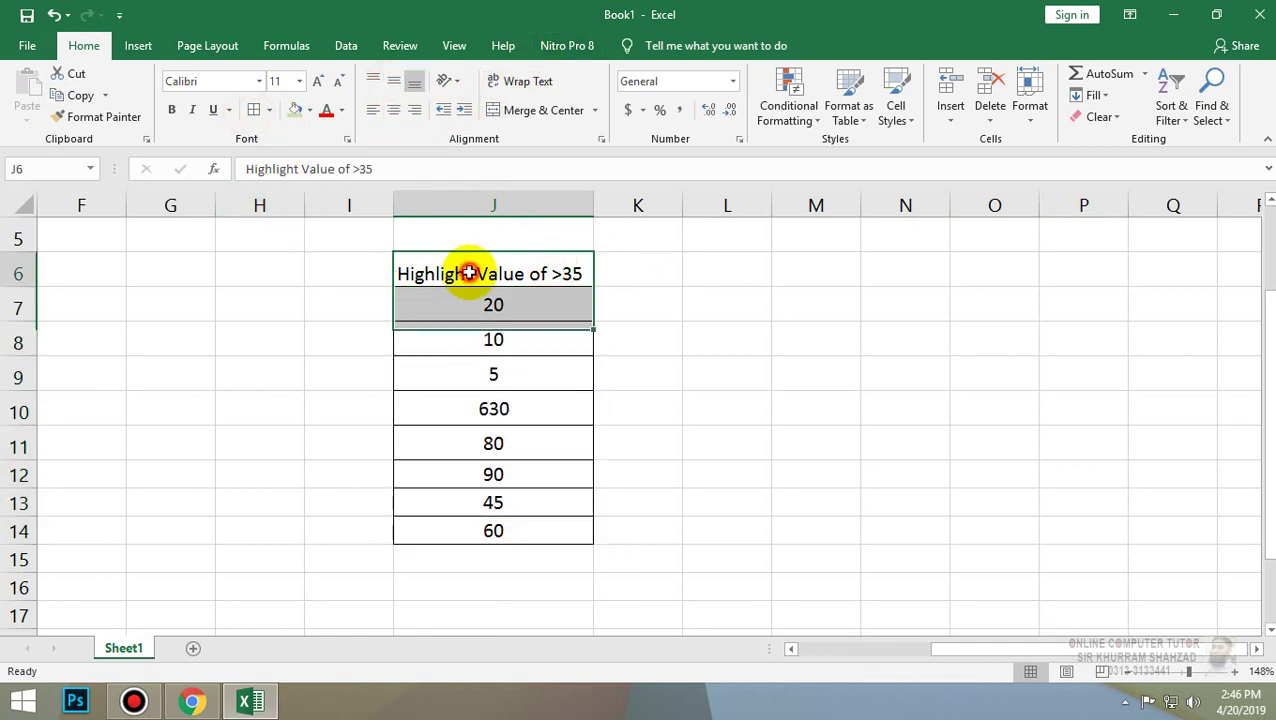
{"action": "left_click", "coordinate": [293, 110]}
{"action": "left_click", "coordinate": [692, 347]}
{"action": "left_click_drag", "start_coordinate": [527, 300], "coordinate": [546, 527]}
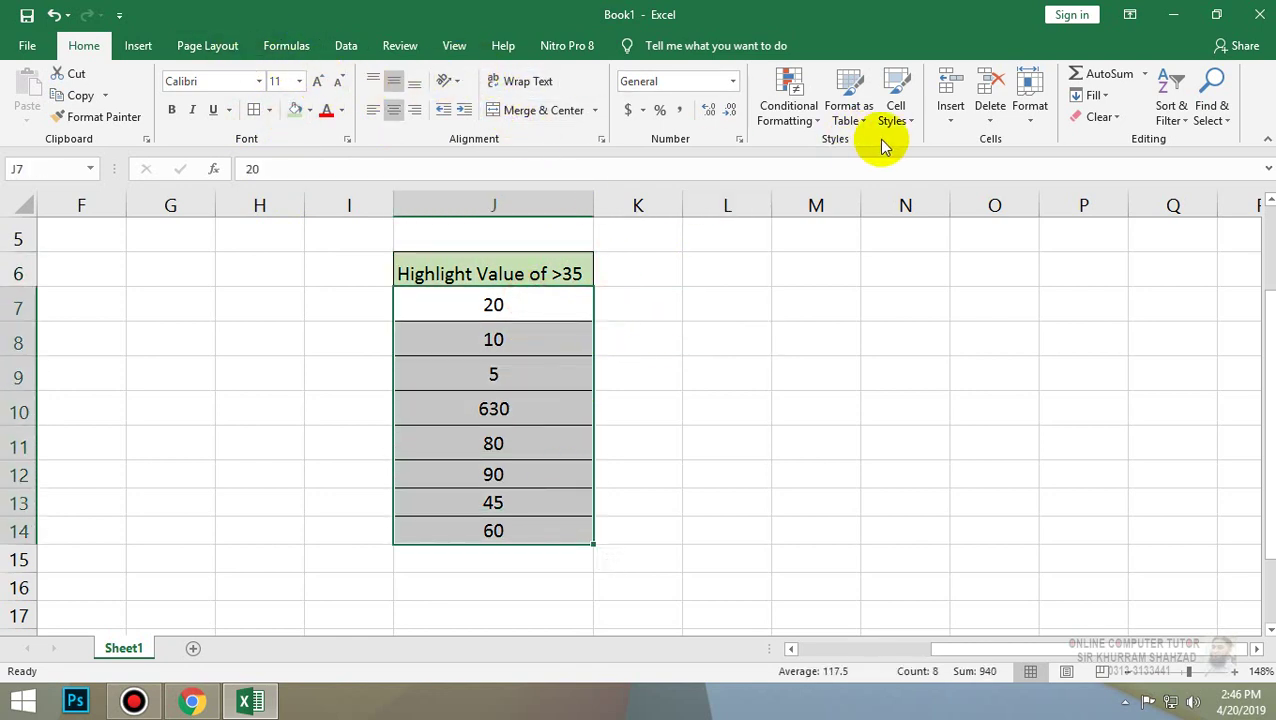
Start a Greater Than highlight rule on J7:J14 with the threshold 35.
{"action": "left_click", "coordinate": [819, 130]}
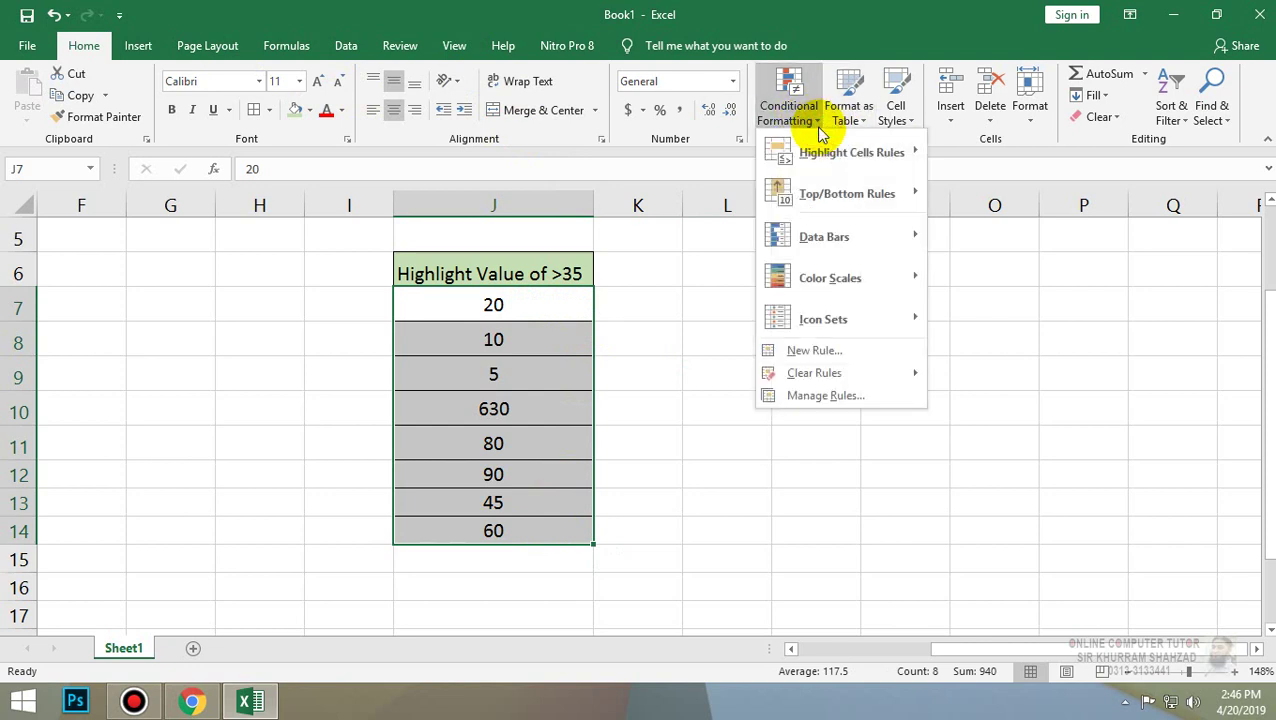
{"action": "mouse_move", "coordinate": [826, 150]}
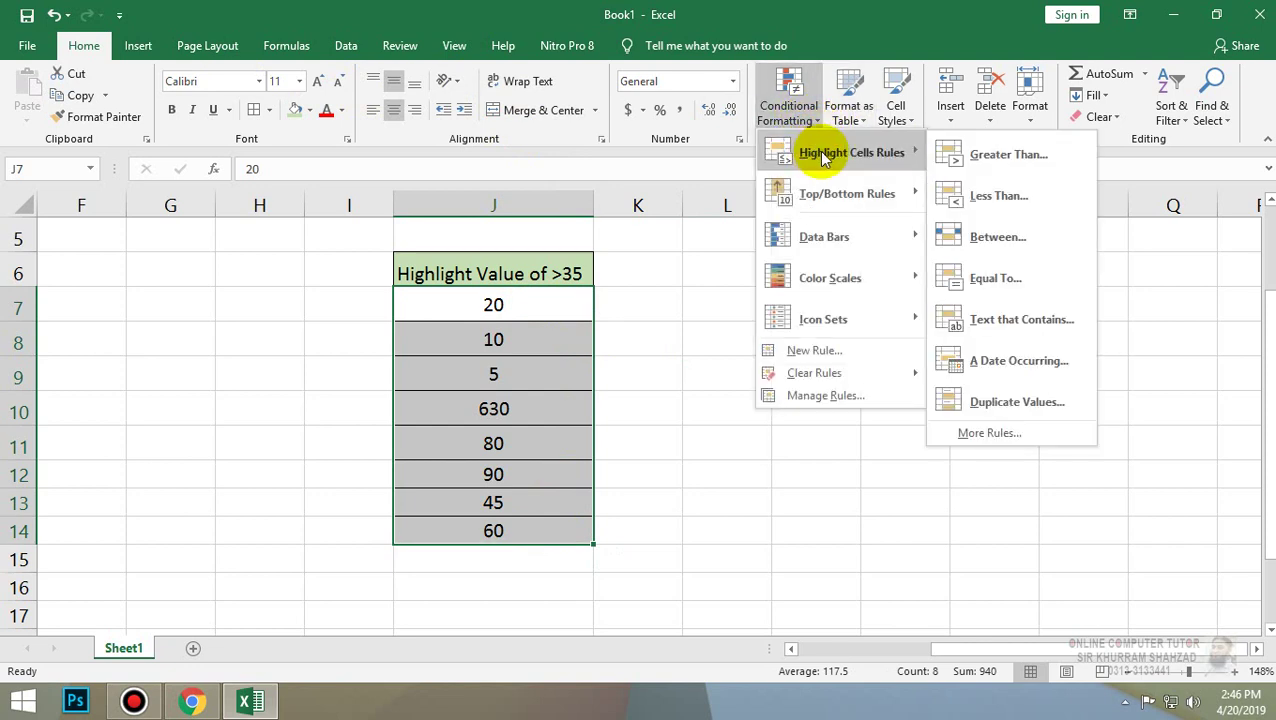
{"action": "left_click", "coordinate": [1004, 155]}
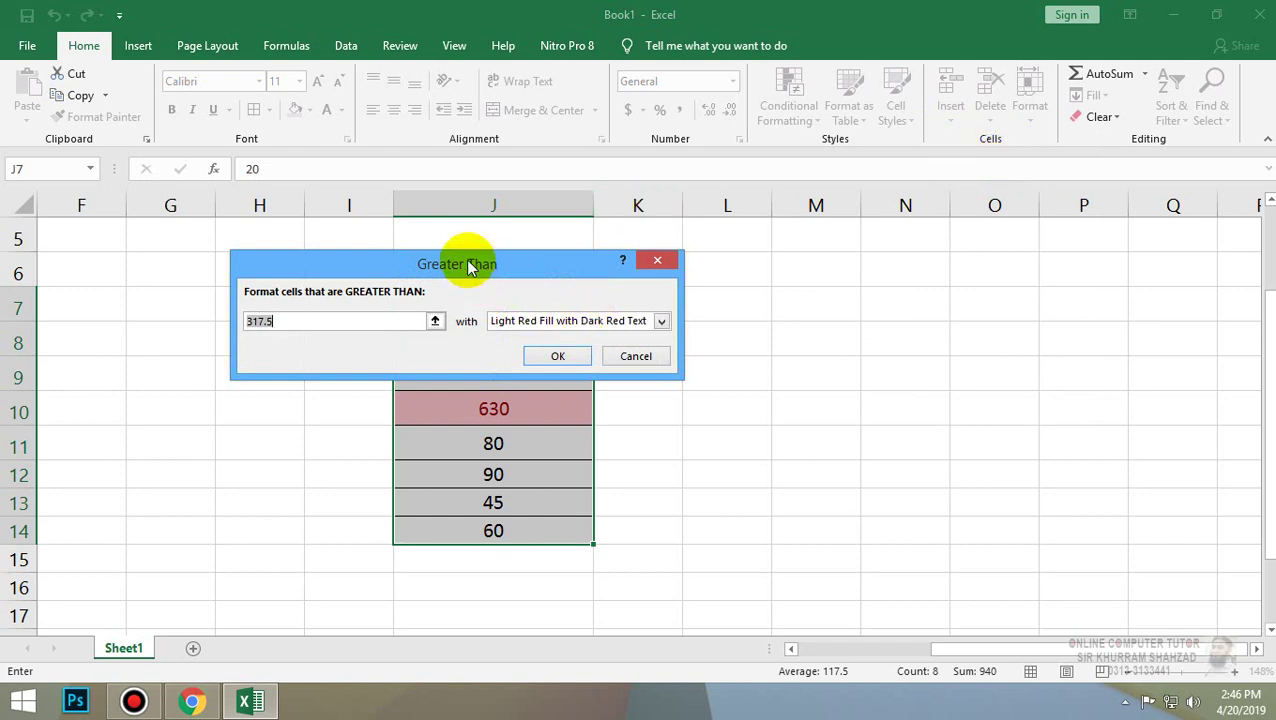
{"action": "left_click_drag", "start_coordinate": [490, 255], "coordinate": [801, 188]}
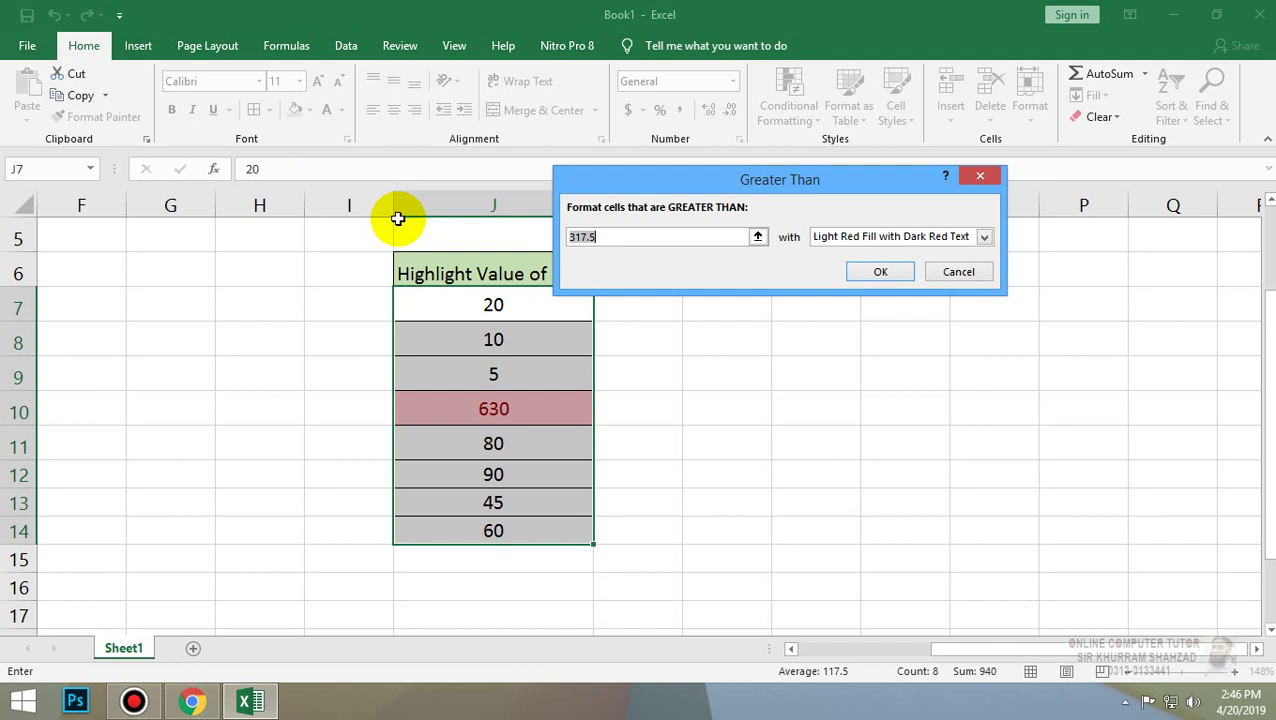
{"action": "double_click", "coordinate": [607, 236]}
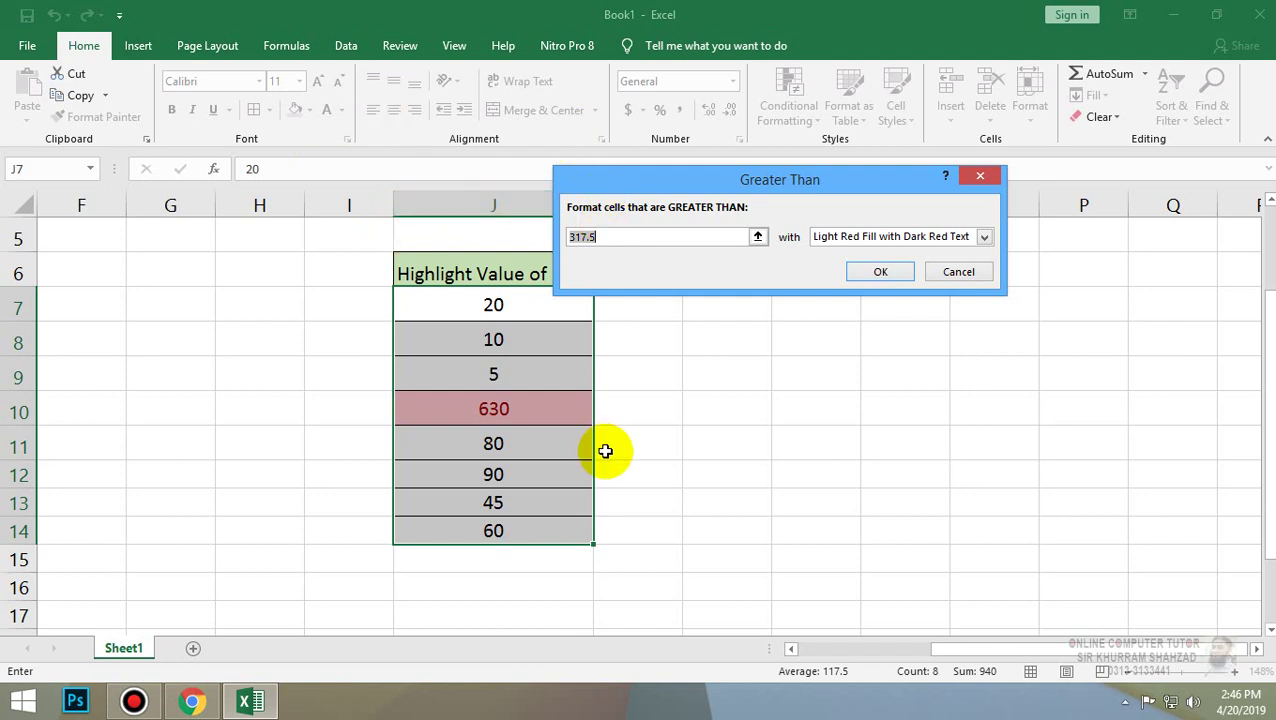
{"action": "left_click_drag", "start_coordinate": [618, 236], "coordinate": [561, 221]}
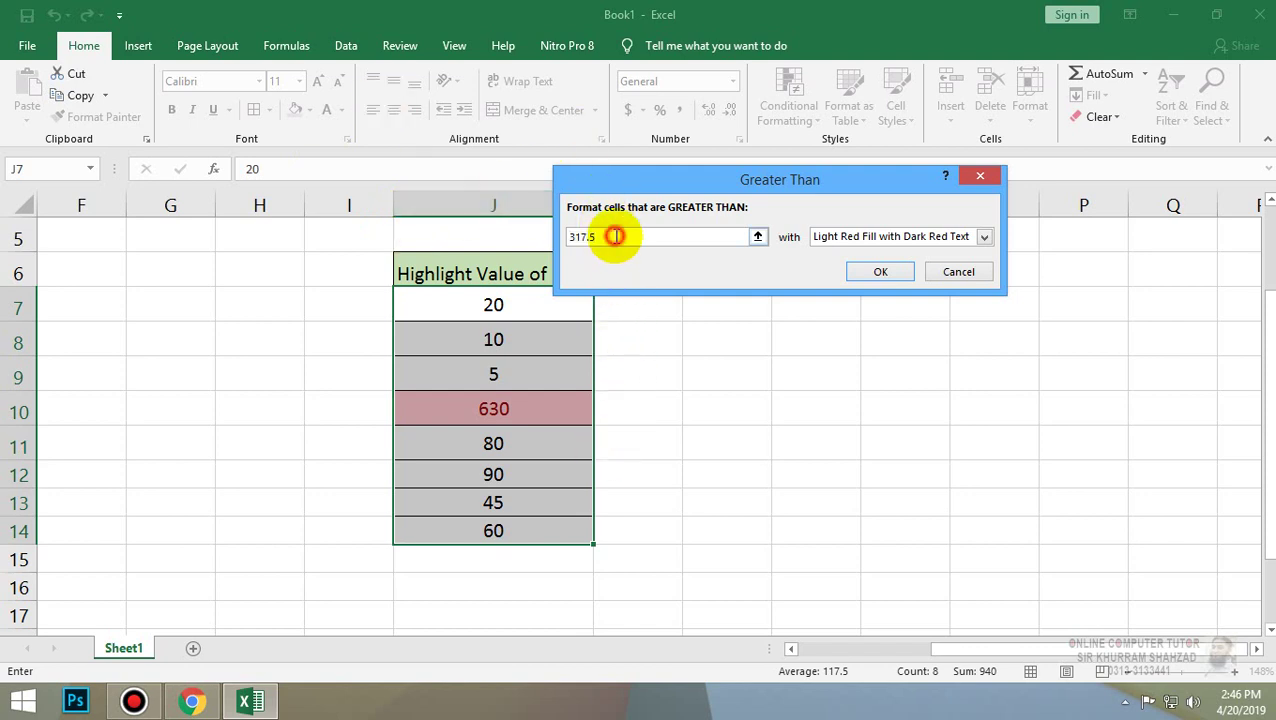
{"action": "type", "text": "35"}
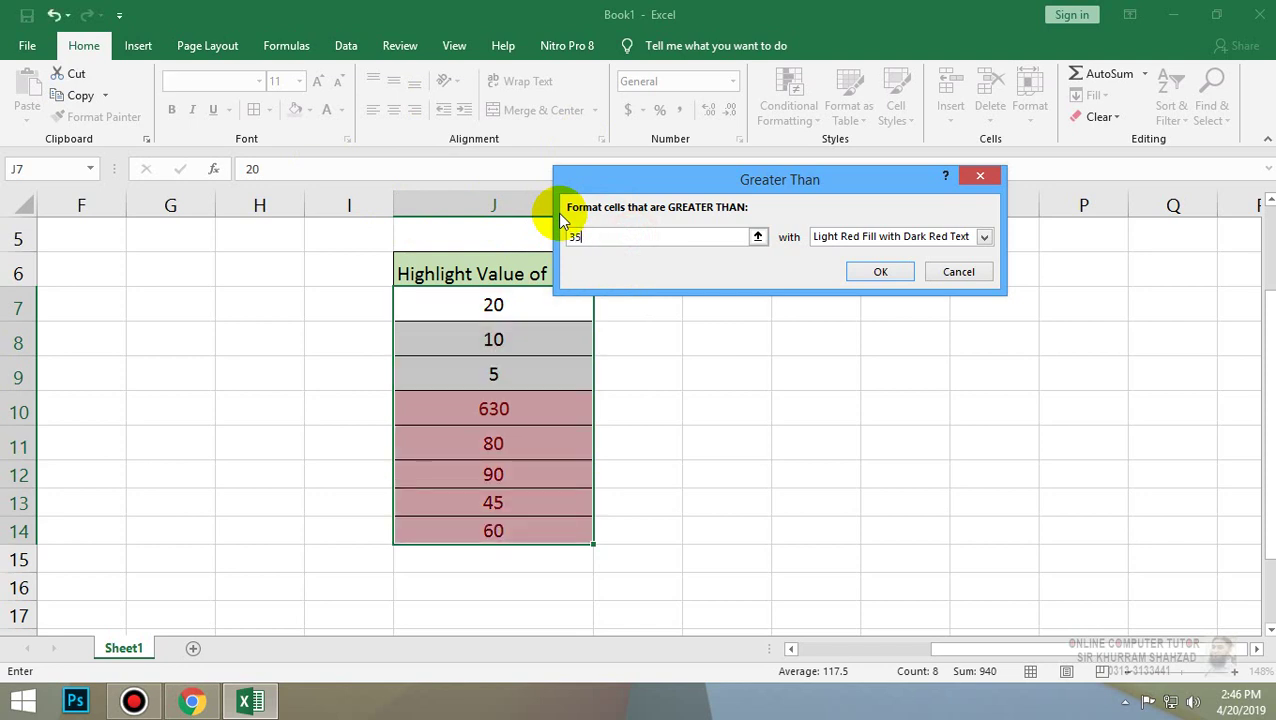
Choose Yellow Fill with Dark Yellow Text and confirm the rule.
{"action": "left_click", "coordinate": [857, 238]}
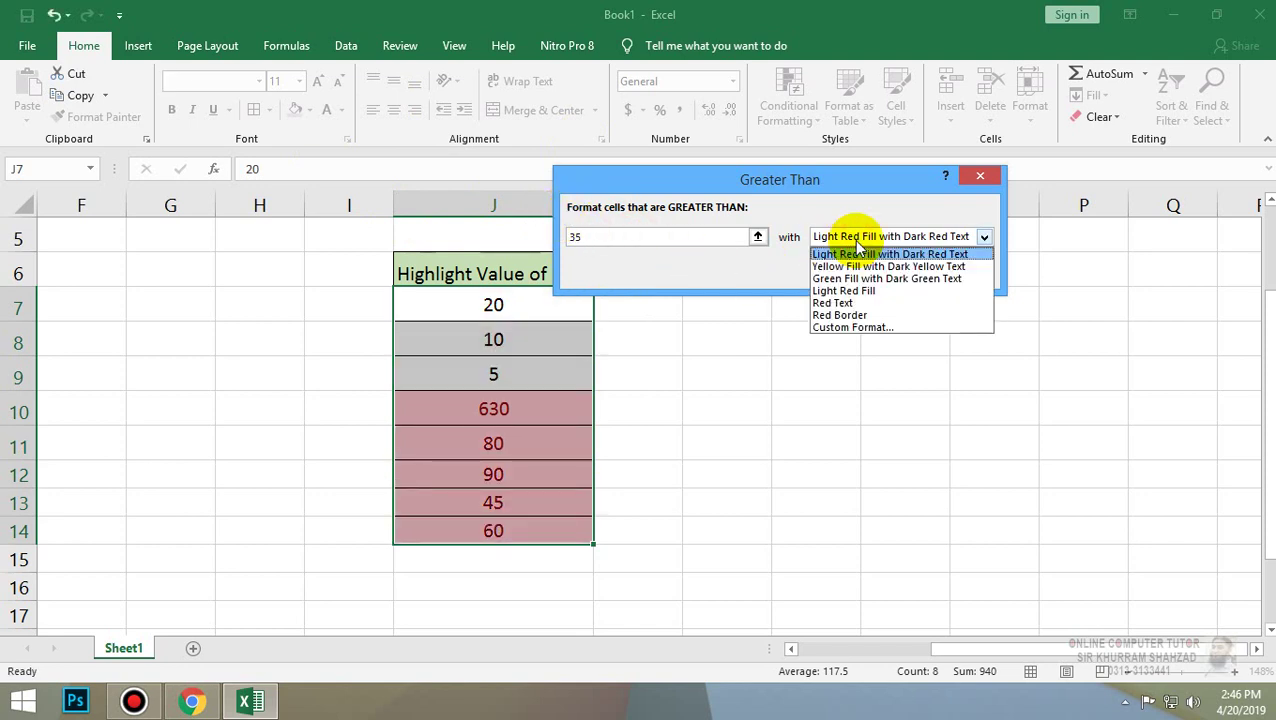
{"action": "left_click", "coordinate": [860, 266]}
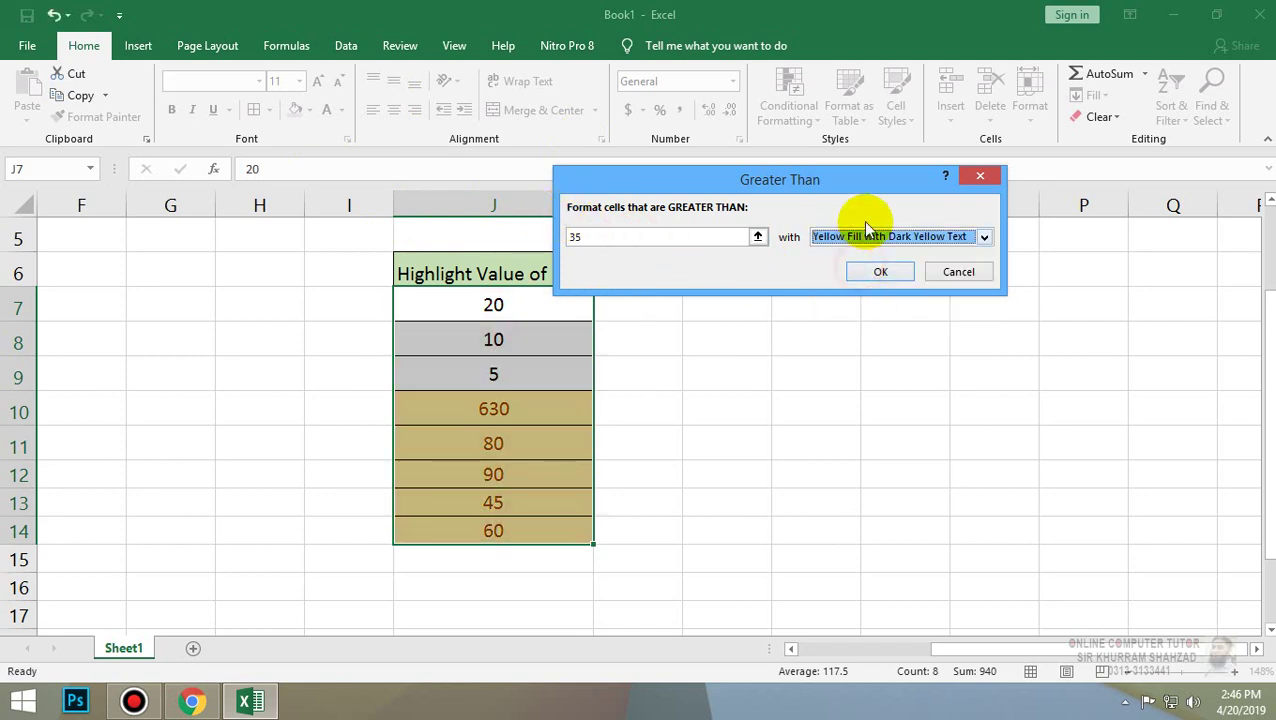
{"action": "left_click", "coordinate": [866, 235]}
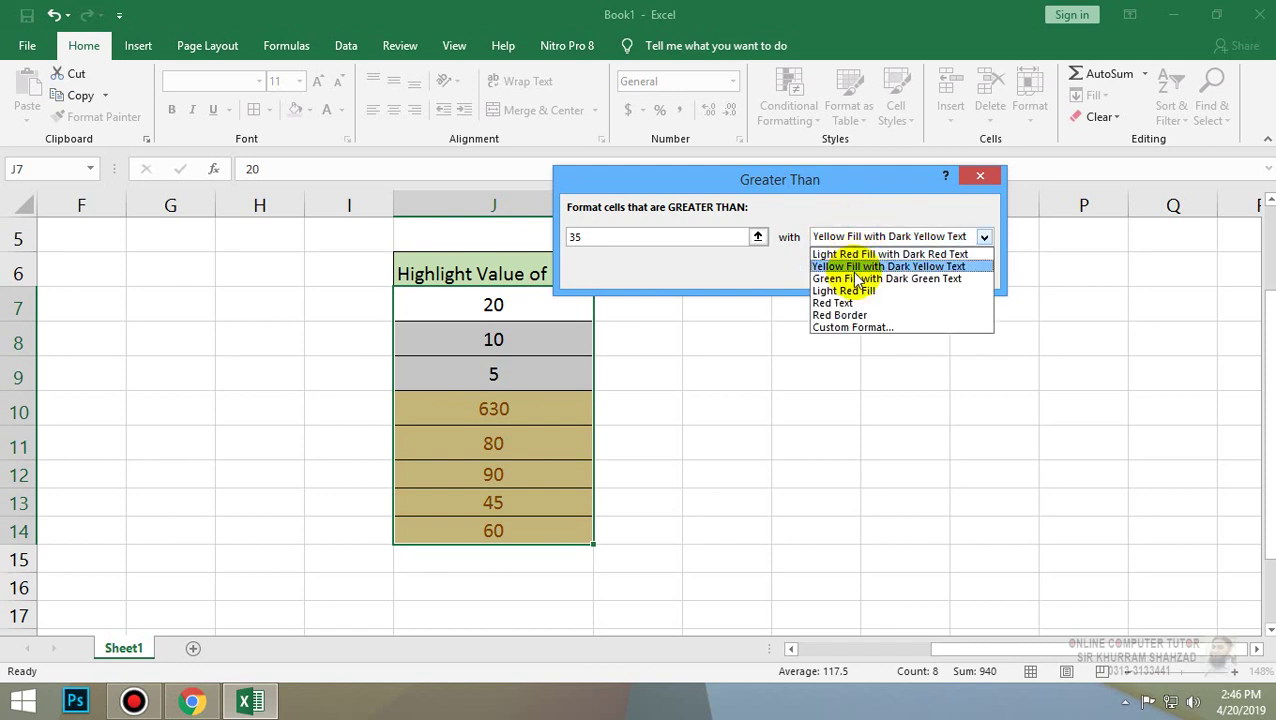
{"action": "left_click", "coordinate": [858, 278]}
{"action": "left_click", "coordinate": [878, 234]}
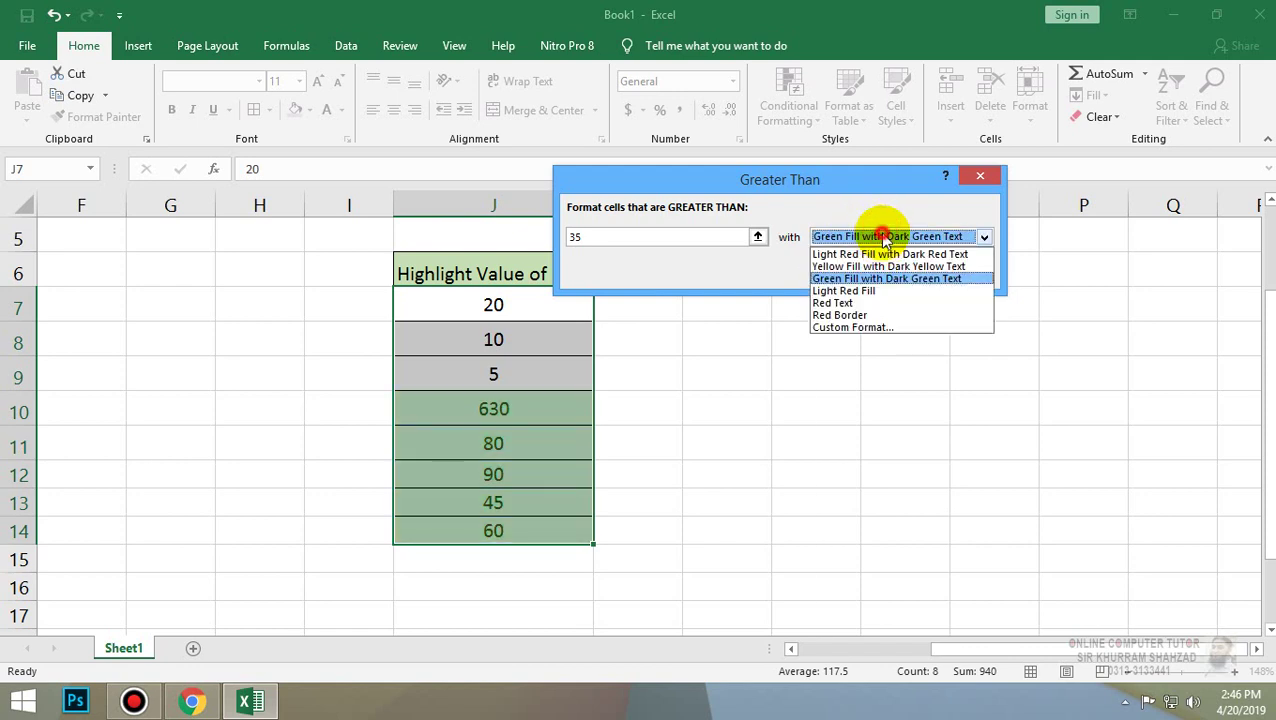
{"action": "left_click", "coordinate": [880, 268]}
{"action": "left_click", "coordinate": [874, 274]}
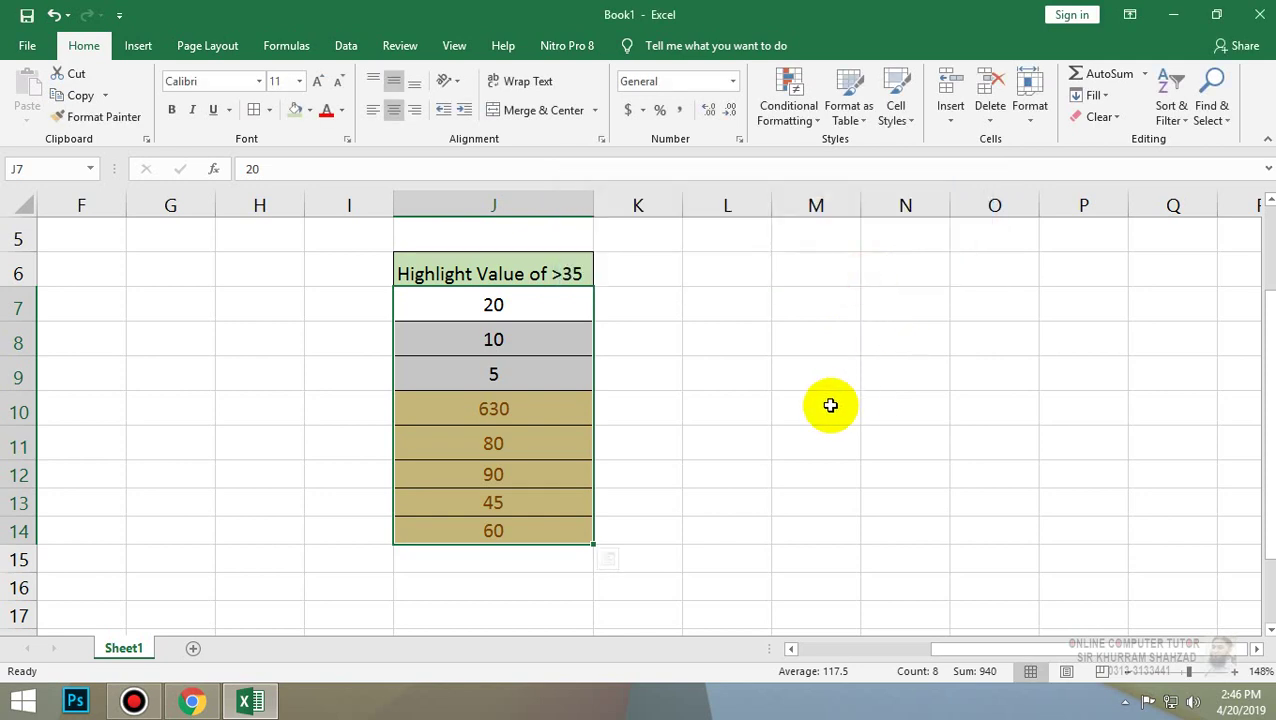
{"action": "left_click", "coordinate": [829, 405]}
Change J7 to 35, J8 to 40, J12 to 35 and J13 to 32.
{"action": "left_click", "coordinate": [493, 441]}
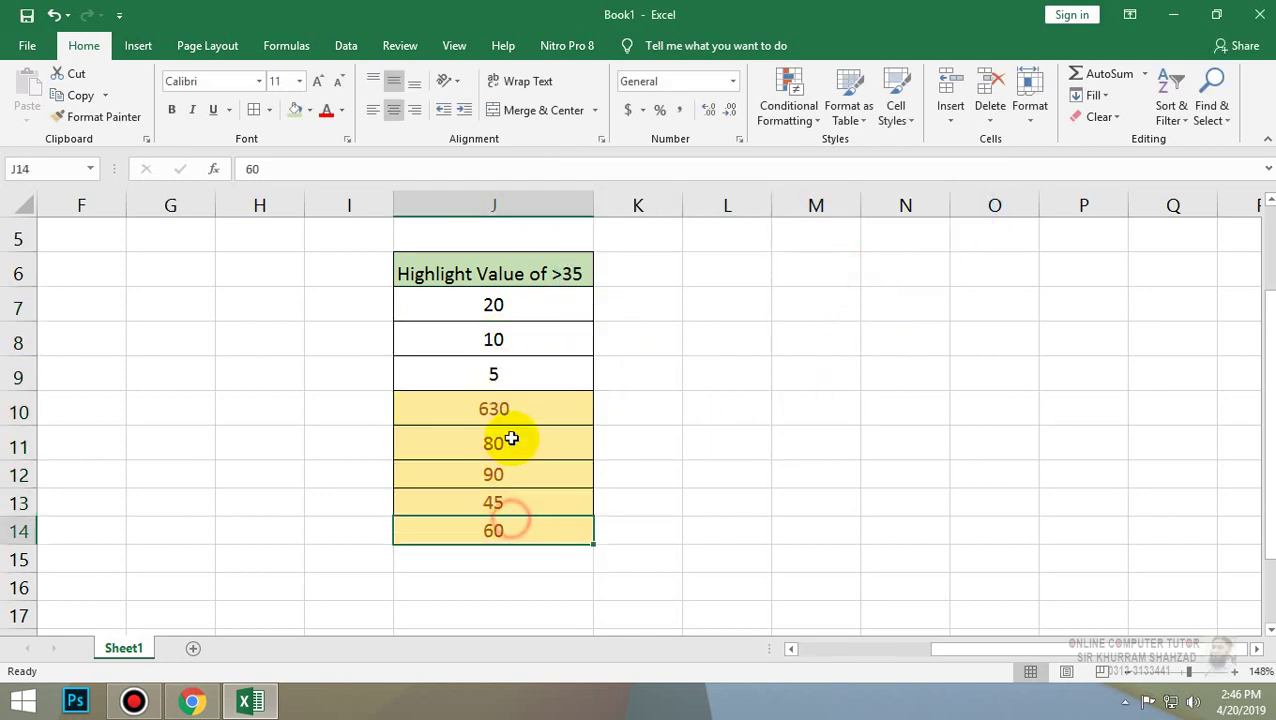
{"action": "left_click", "coordinate": [509, 401]}
{"action": "left_click", "coordinate": [493, 502]}
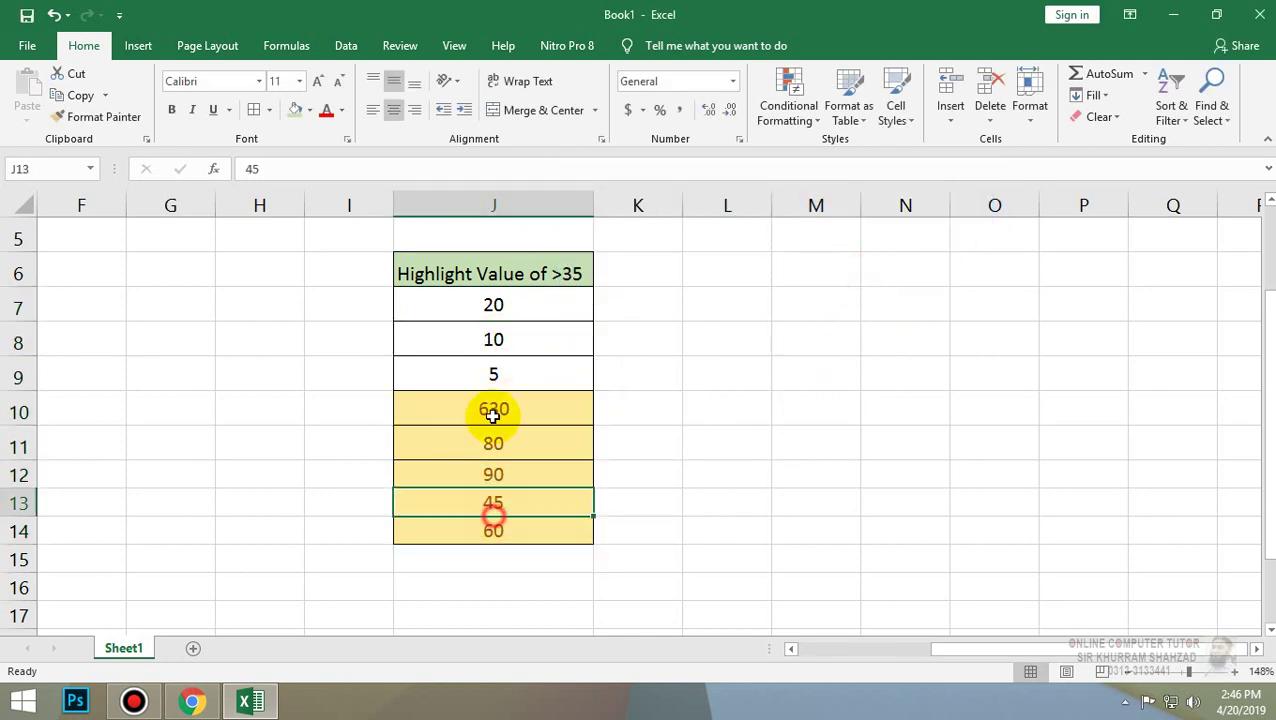
{"action": "left_click", "coordinate": [515, 300]}
{"action": "type", "text": "35"}
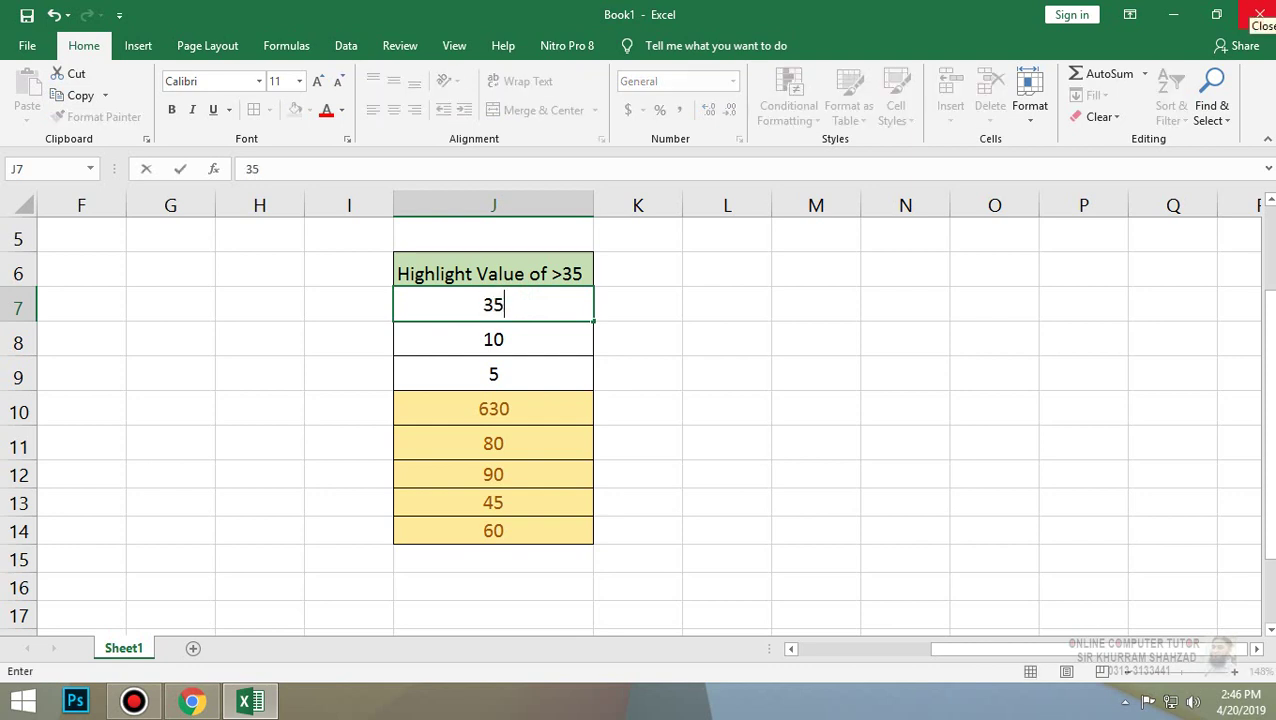
{"action": "key", "text": "Return"}
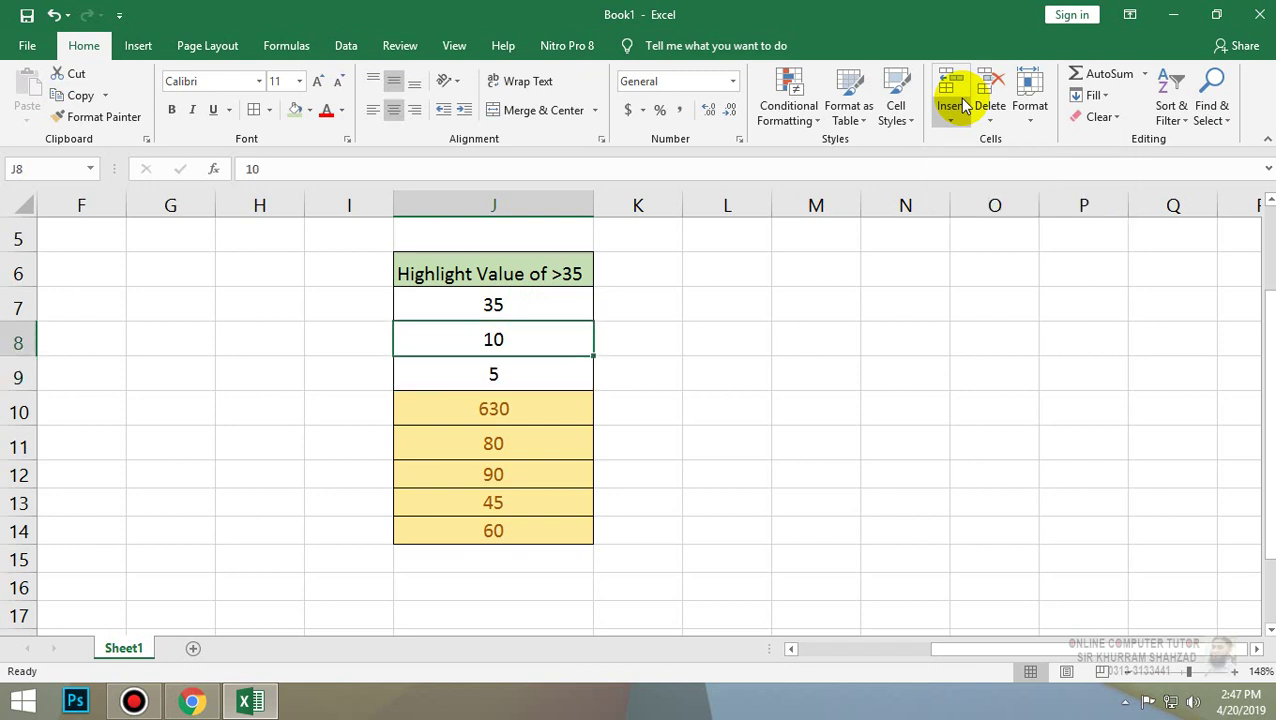
{"action": "type", "text": "40"}
{"action": "key", "text": "Return"}
{"action": "key", "text": "Down"}
{"action": "key", "text": "Down"}
{"action": "key", "text": "Down"}
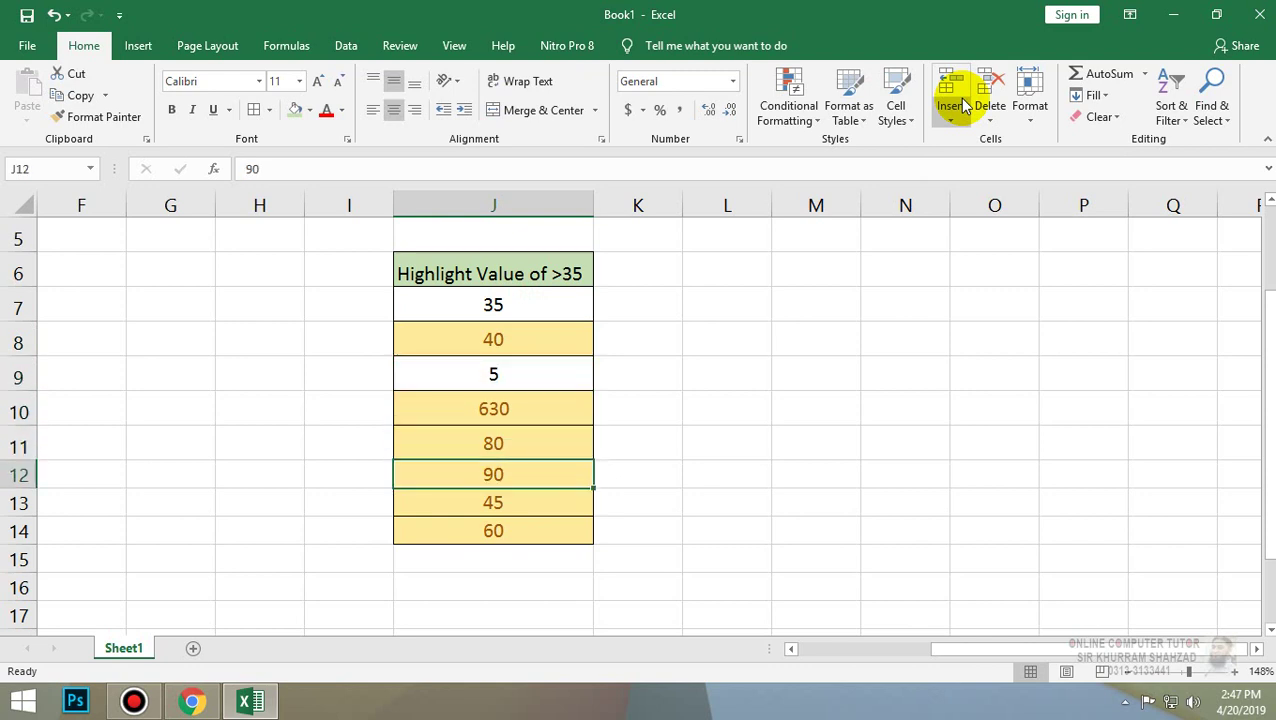
{"action": "type", "text": "35"}
{"action": "key", "text": "Return"}
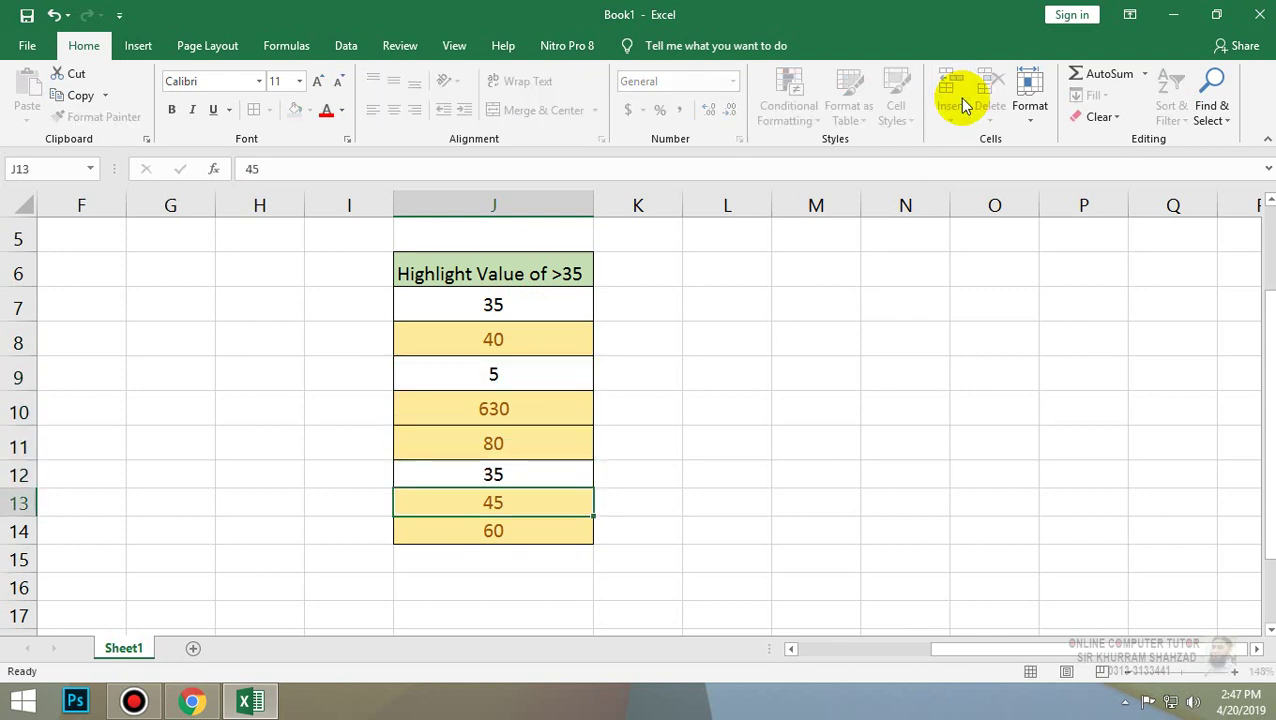
{"action": "type", "text": "32"}
{"action": "key", "text": "Return"}
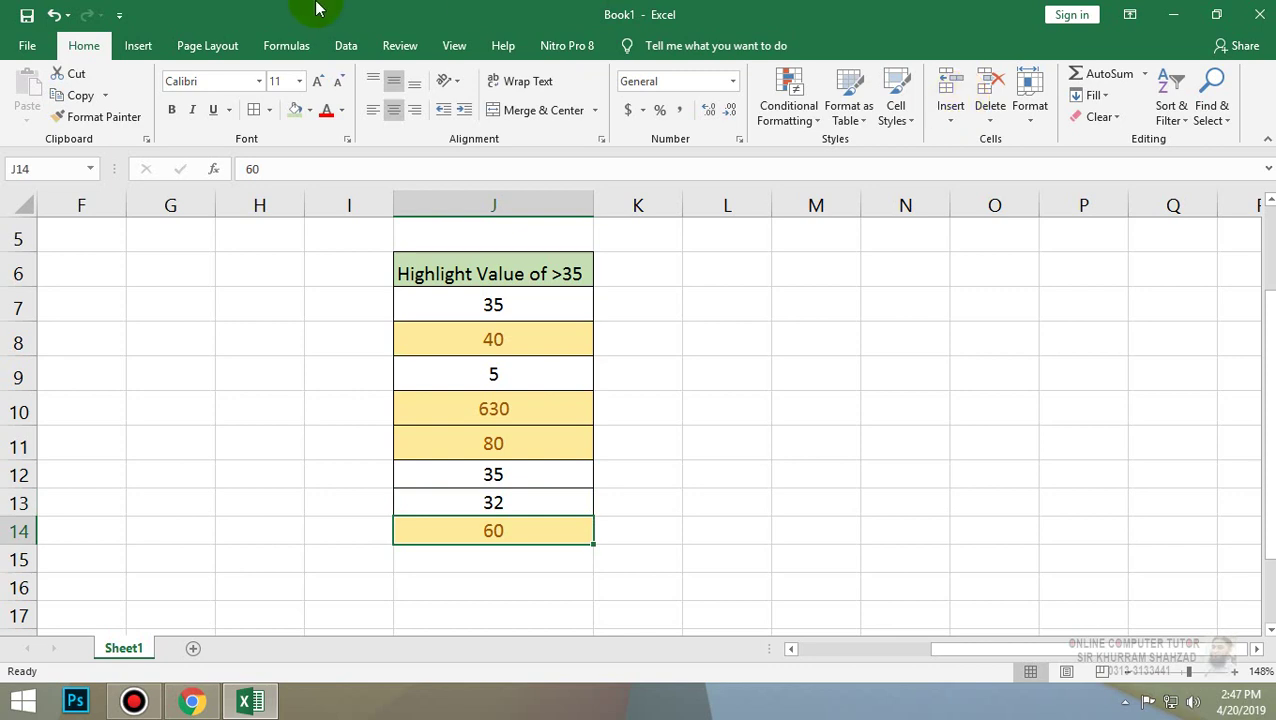
Copy the J6:J14 table to L6 and autofit column L.
{"action": "left_click_drag", "start_coordinate": [493, 273], "coordinate": [496, 528]}
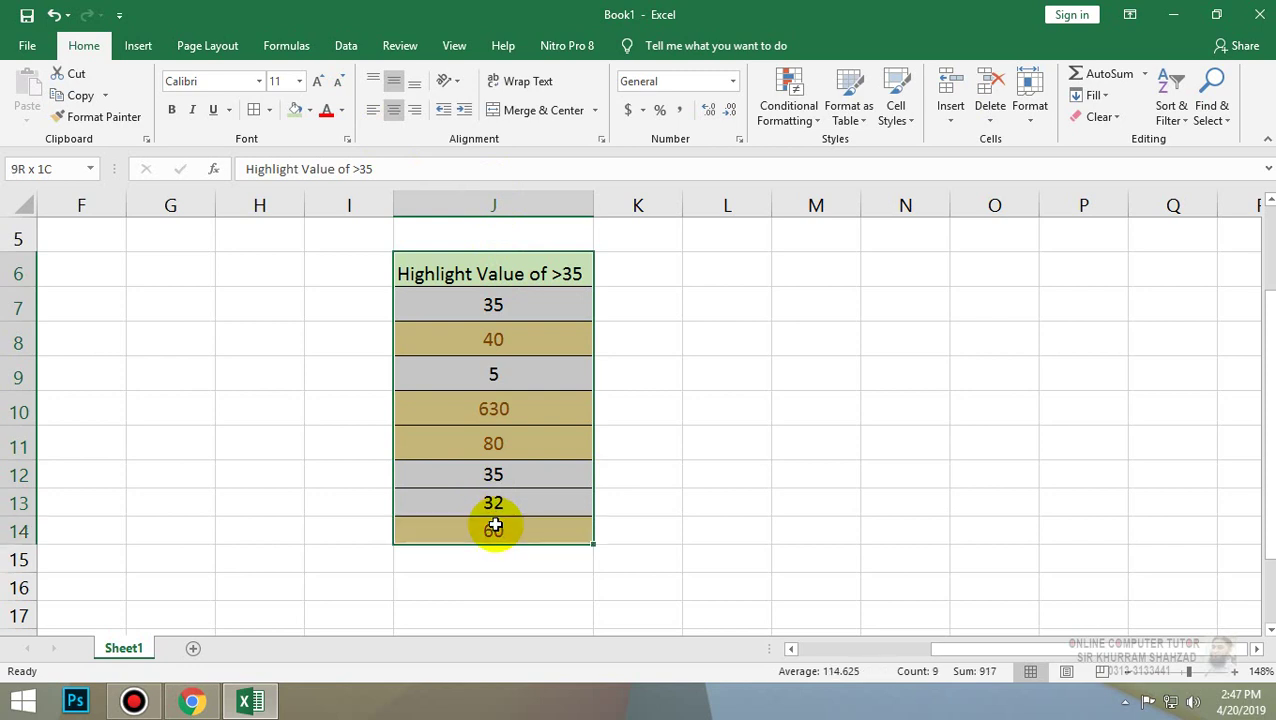
{"action": "key", "text": "ctrl+c"}
{"action": "left_click", "coordinate": [735, 276]}
{"action": "key", "text": "ctrl+v"}
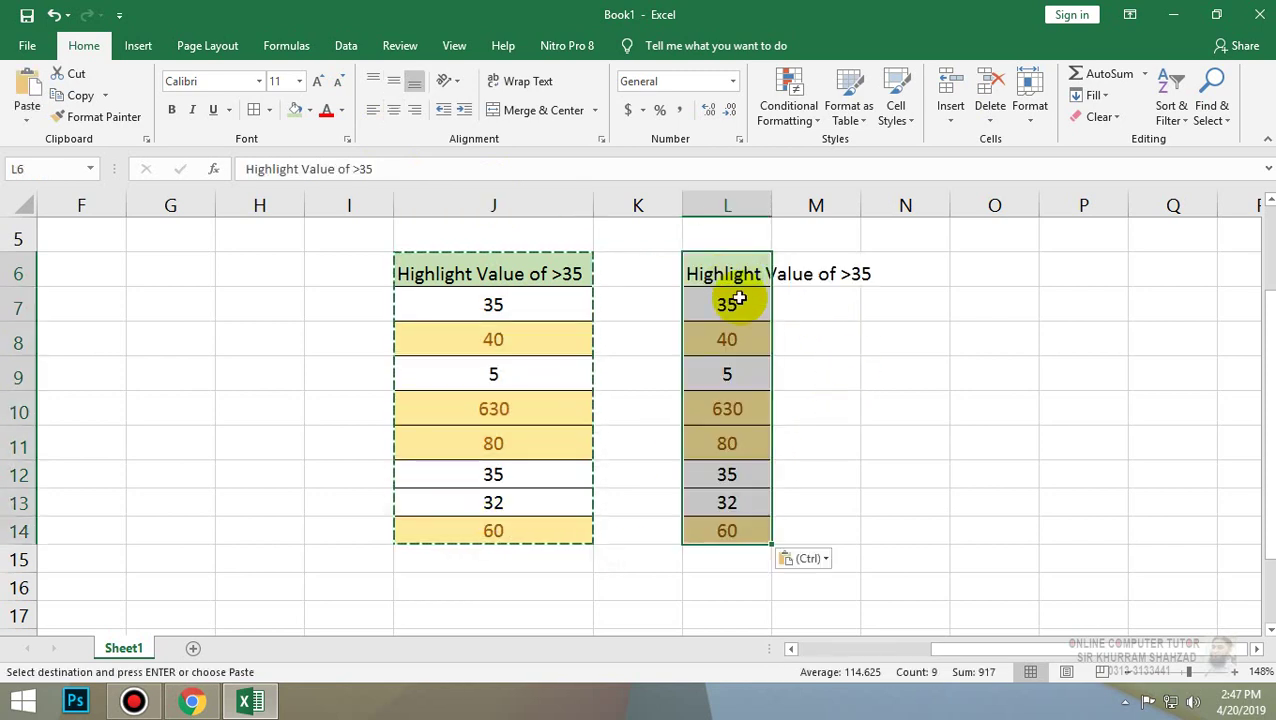
{"action": "double_click", "coordinate": [766, 203]}
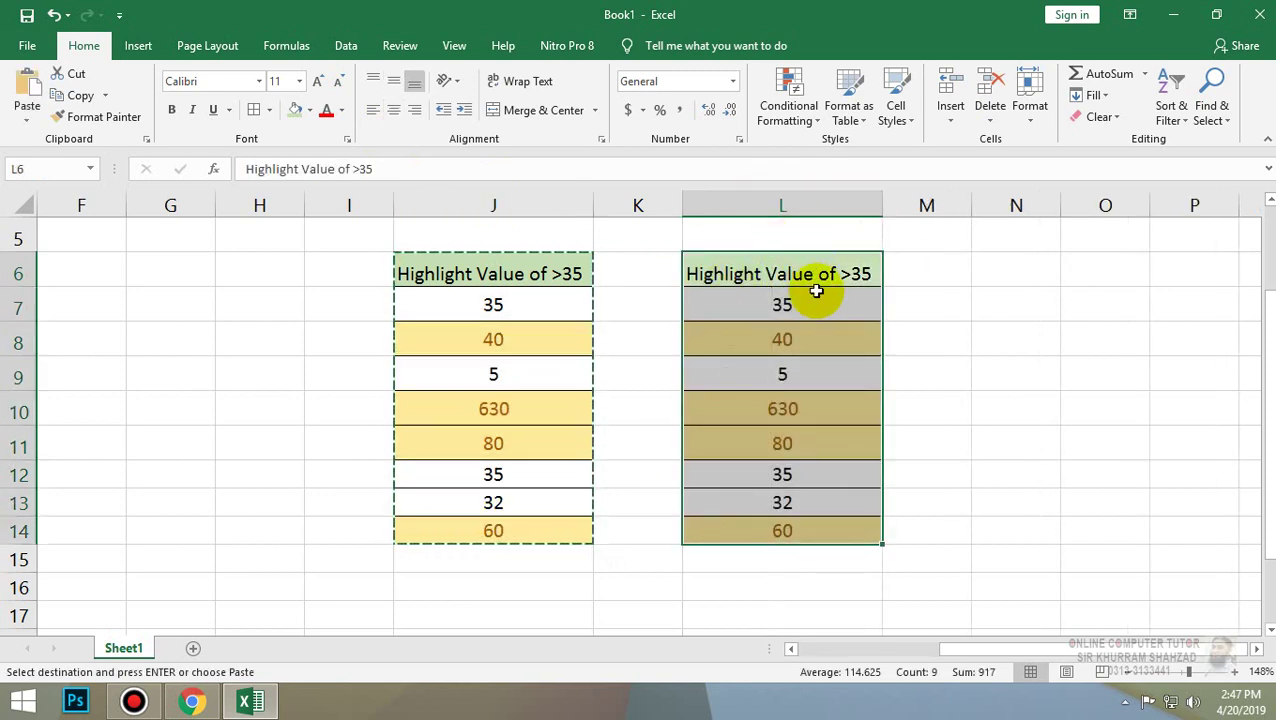
Clear the conditional formatting rules from L7:L14 and begin editing the L6 heading.
{"action": "left_click_drag", "start_coordinate": [785, 302], "coordinate": [780, 530]}
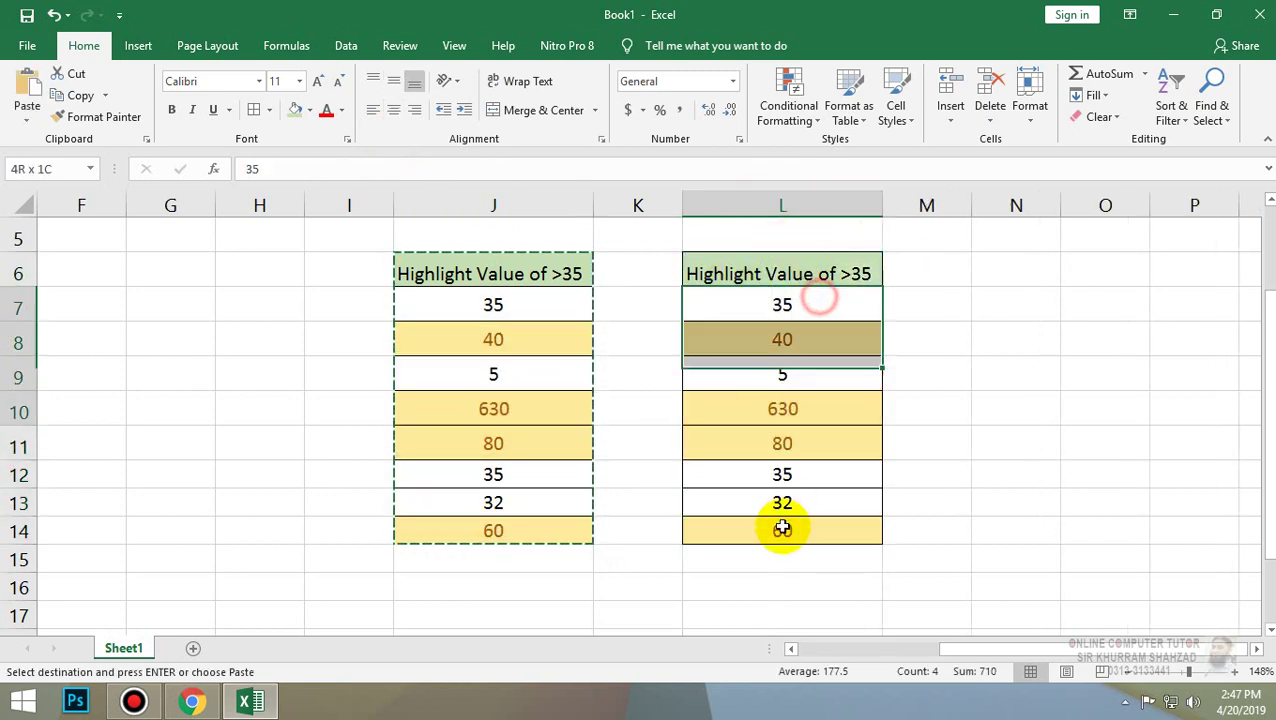
{"action": "left_click", "coordinate": [806, 118]}
{"action": "mouse_move", "coordinate": [854, 372]}
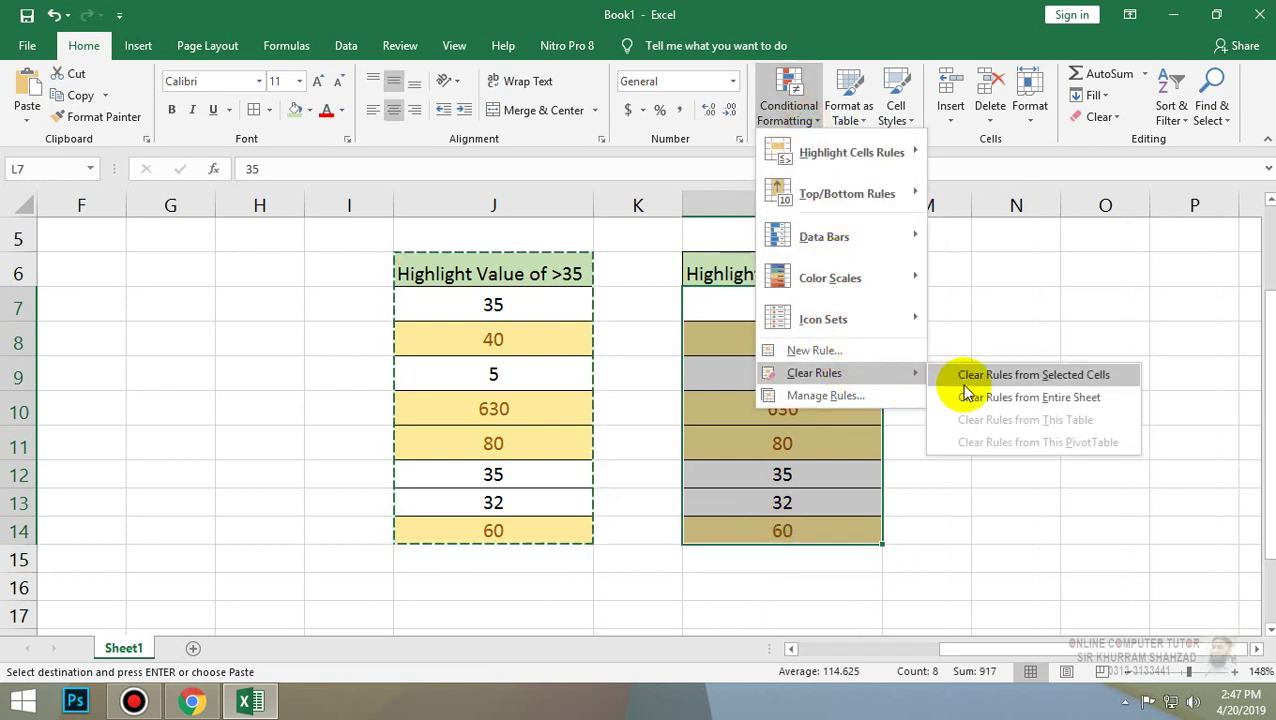
{"action": "left_click", "coordinate": [963, 384]}
{"action": "left_click", "coordinate": [955, 408]}
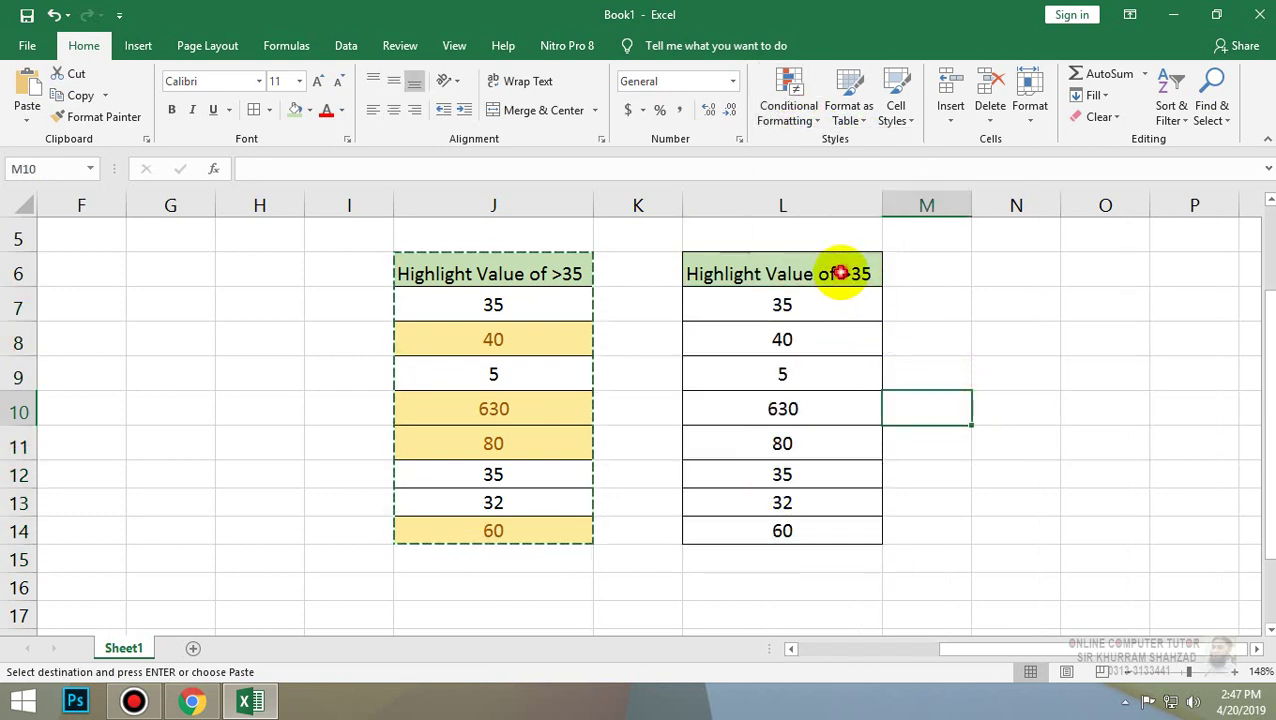
{"action": "double_click", "coordinate": [841, 273]}
{"action": "type", "text": "<"}
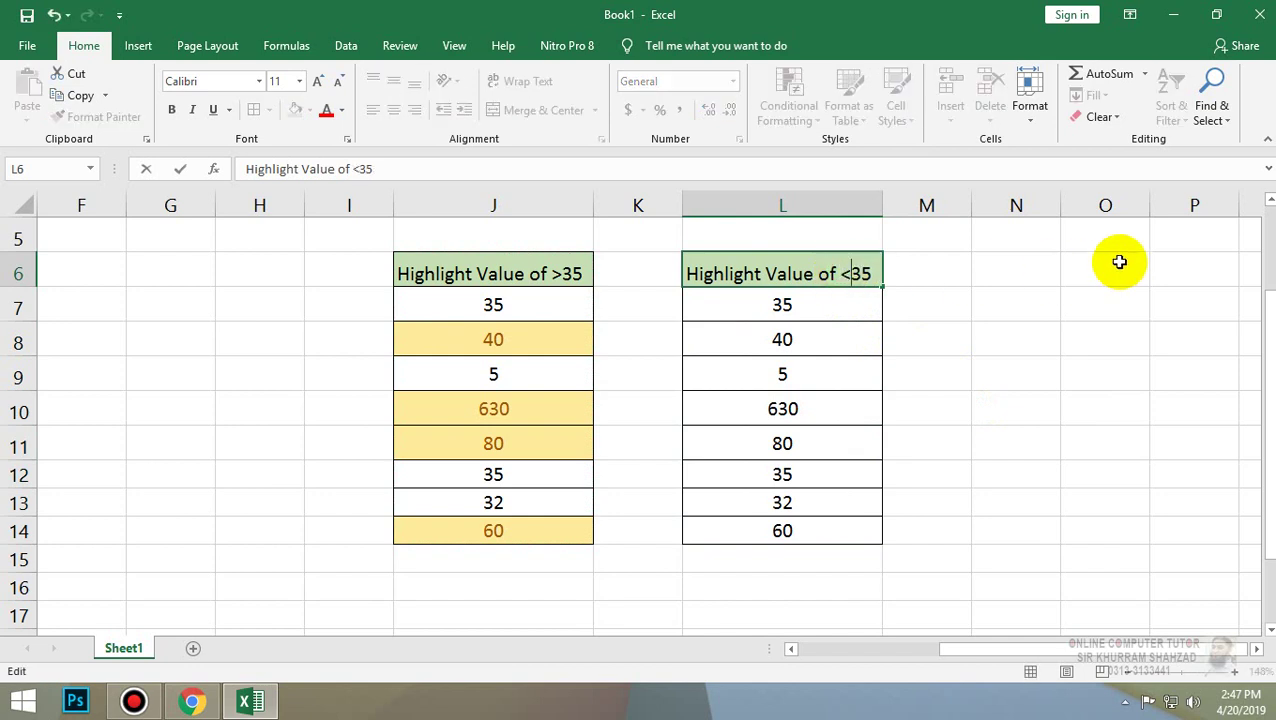
Finish the L6 heading and start a Less Than highlight rule on L7:L14.
{"action": "left_click", "coordinate": [1030, 376]}
{"action": "left_click_drag", "start_coordinate": [746, 302], "coordinate": [783, 408]}
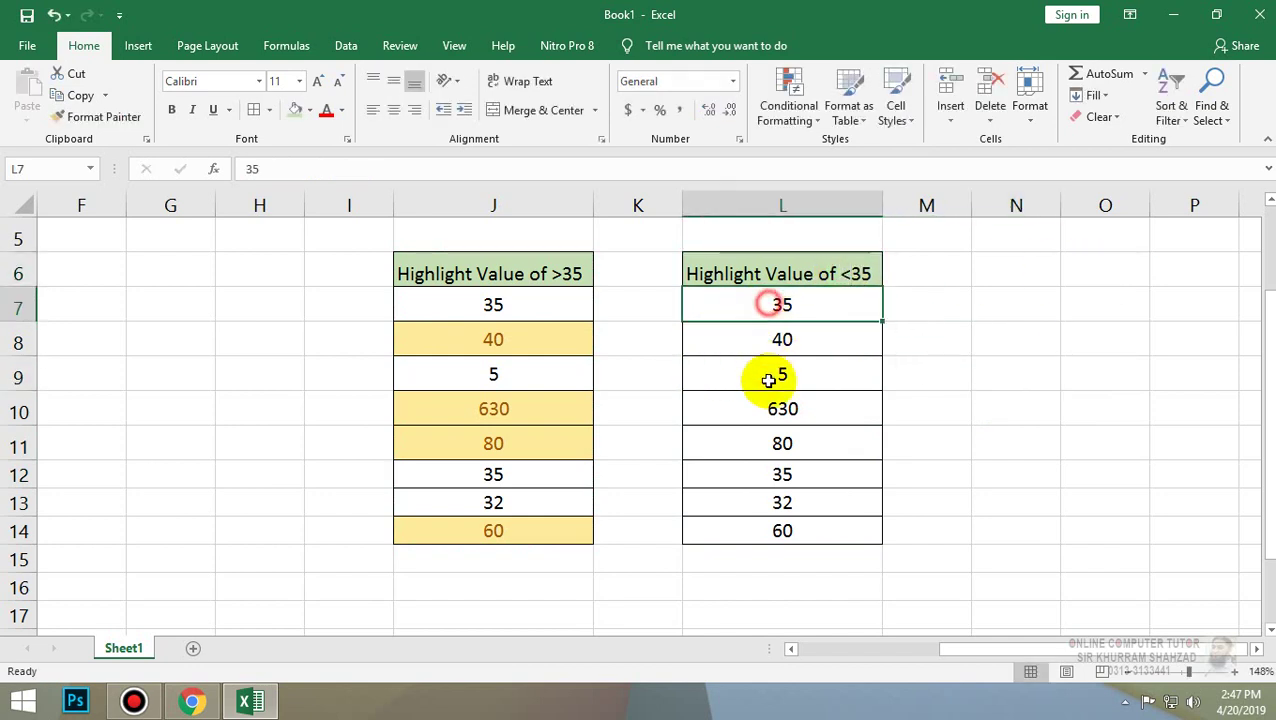
{"action": "left_click", "coordinate": [968, 326]}
{"action": "left_click_drag", "start_coordinate": [800, 302], "coordinate": [790, 530]}
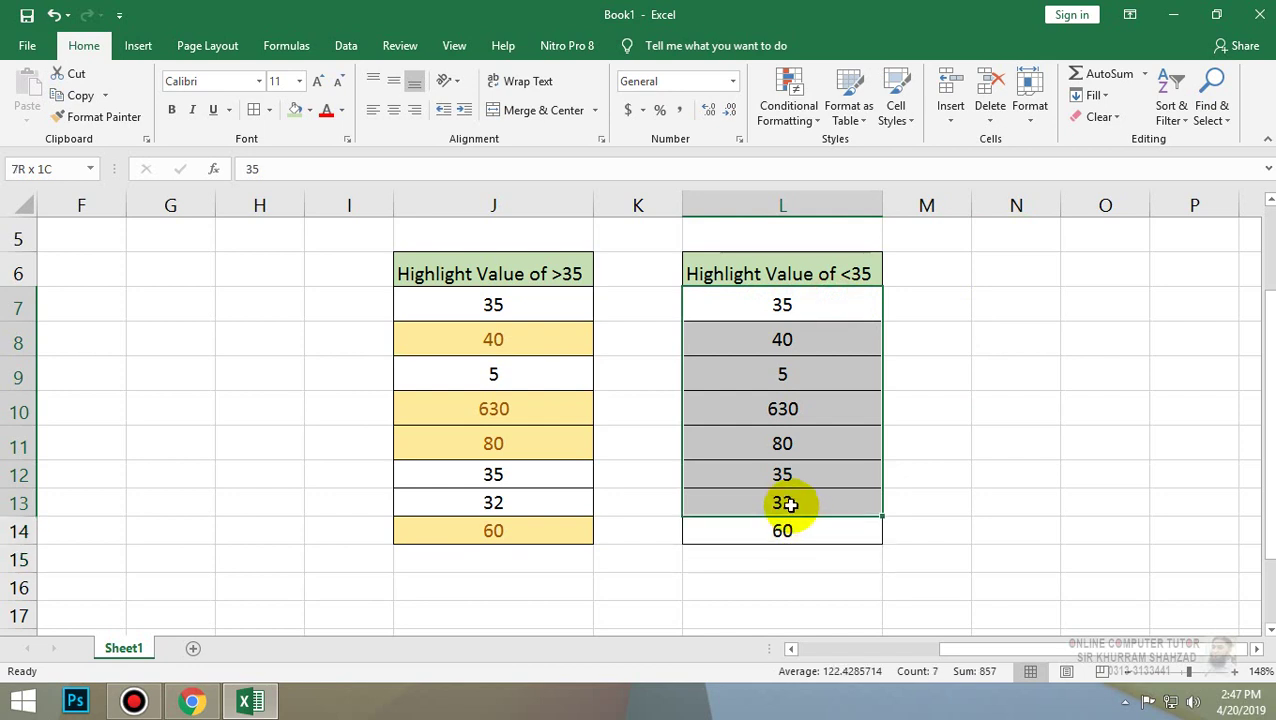
{"action": "left_click", "coordinate": [789, 92]}
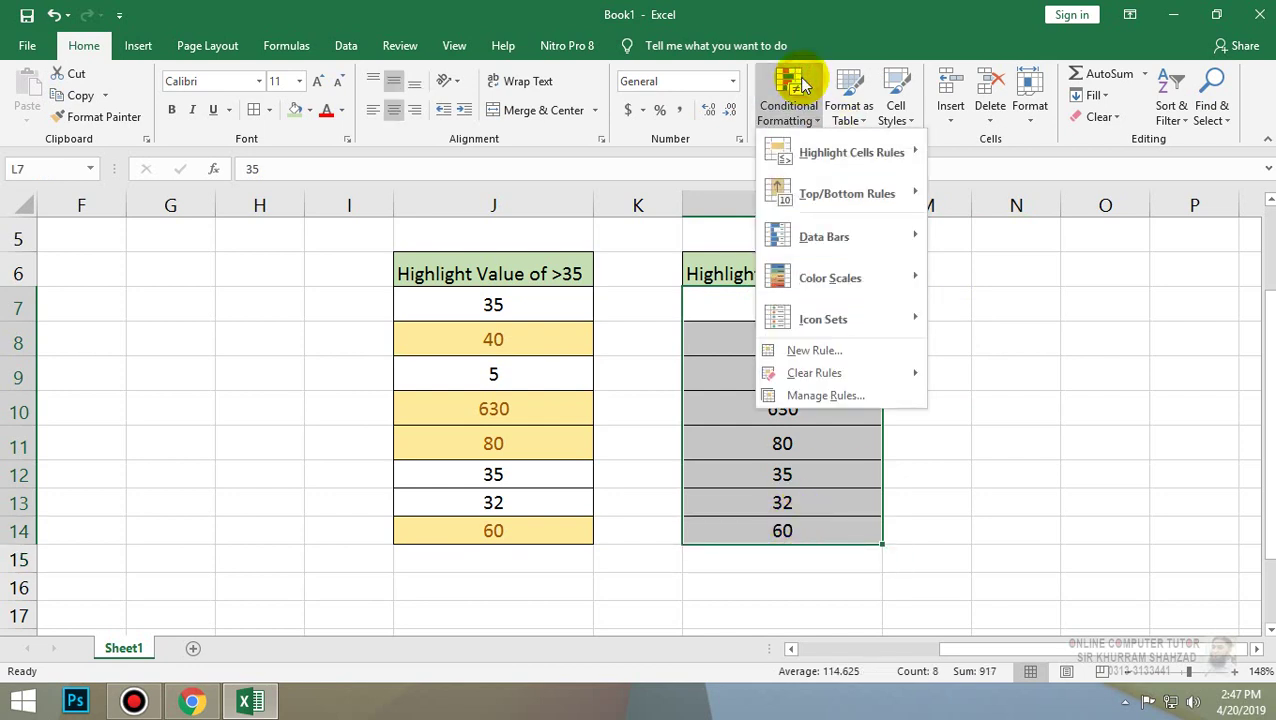
{"action": "mouse_move", "coordinate": [821, 159]}
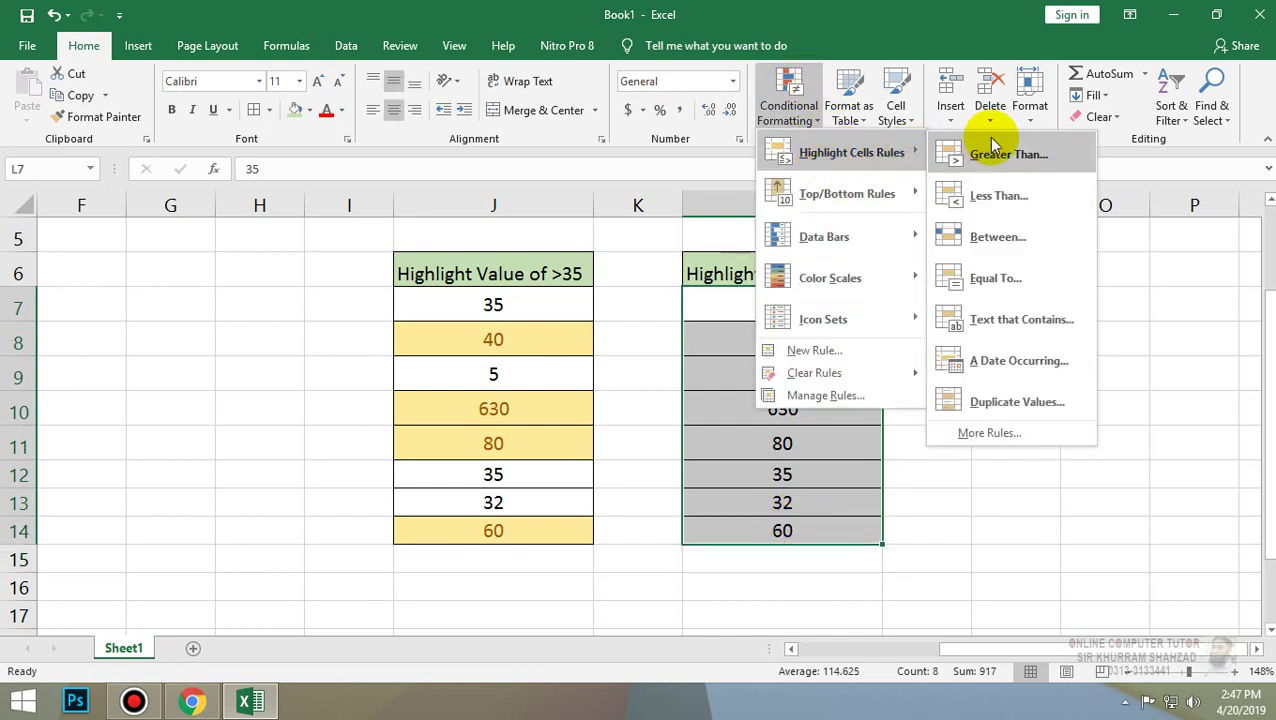
{"action": "left_click", "coordinate": [1000, 196]}
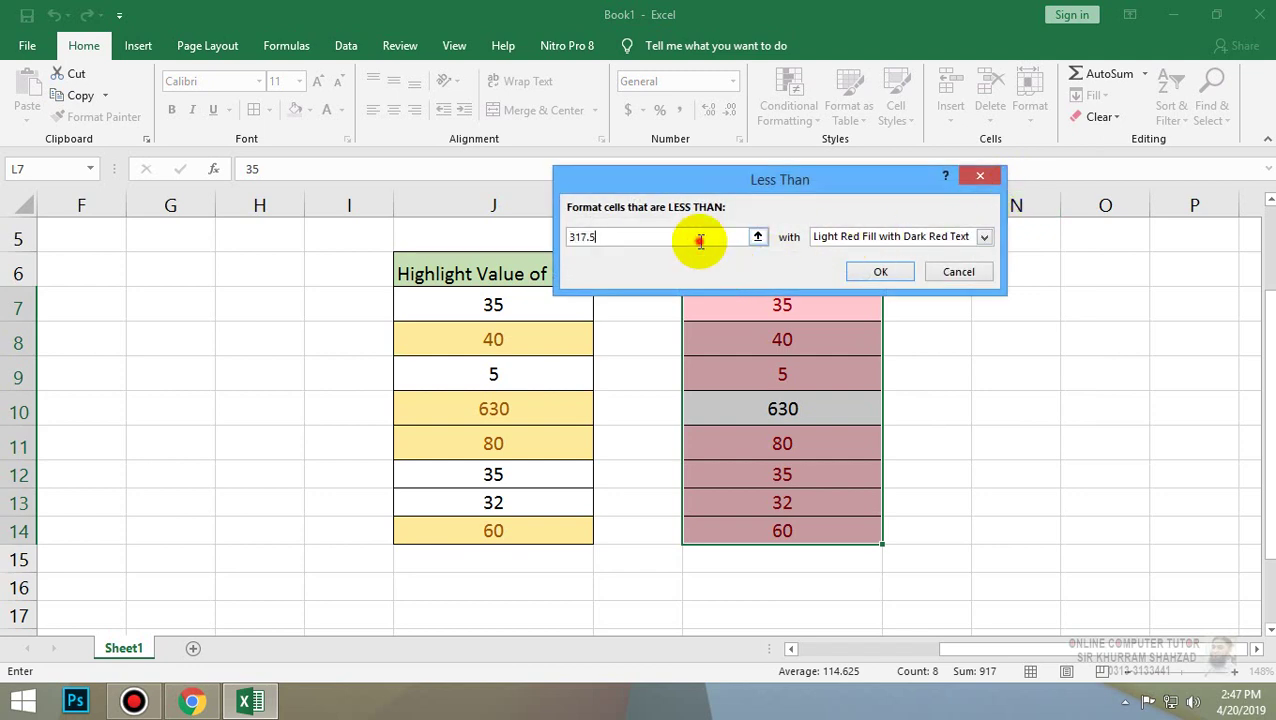
Set the threshold to 35 and apply Light Red Fill with Dark Red Text.
{"action": "left_click_drag", "start_coordinate": [700, 240], "coordinate": [497, 227]}
{"action": "type", "text": "35"}
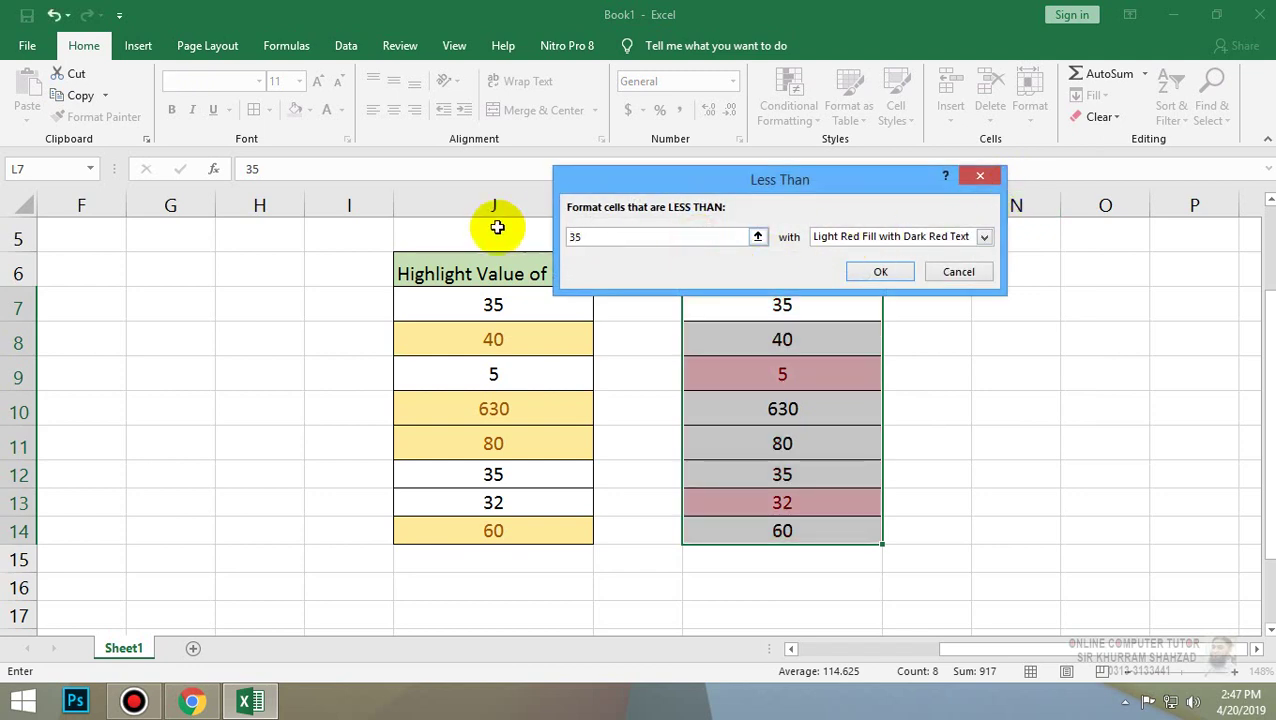
{"action": "key", "text": "BackSpace"}
{"action": "type", "text": "0"}
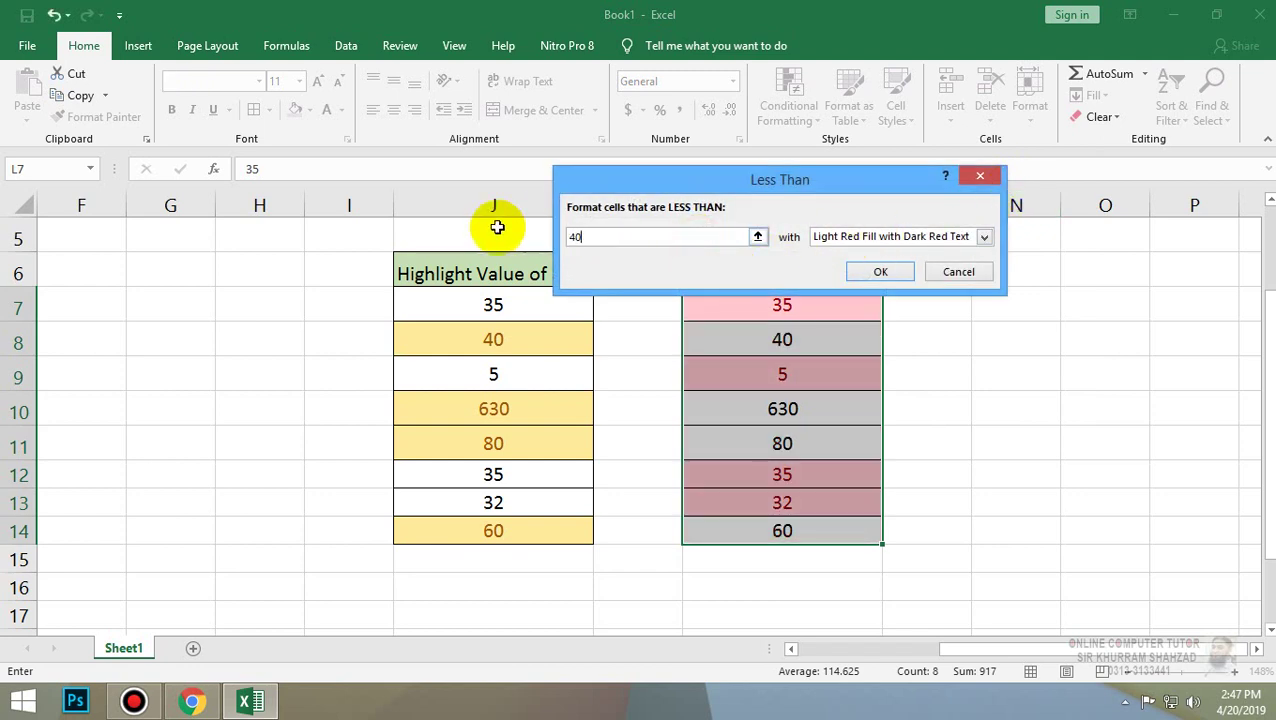
{"action": "key", "text": "BackSpace"}
{"action": "key", "text": "BackSpace"}
{"action": "type", "text": "6"}
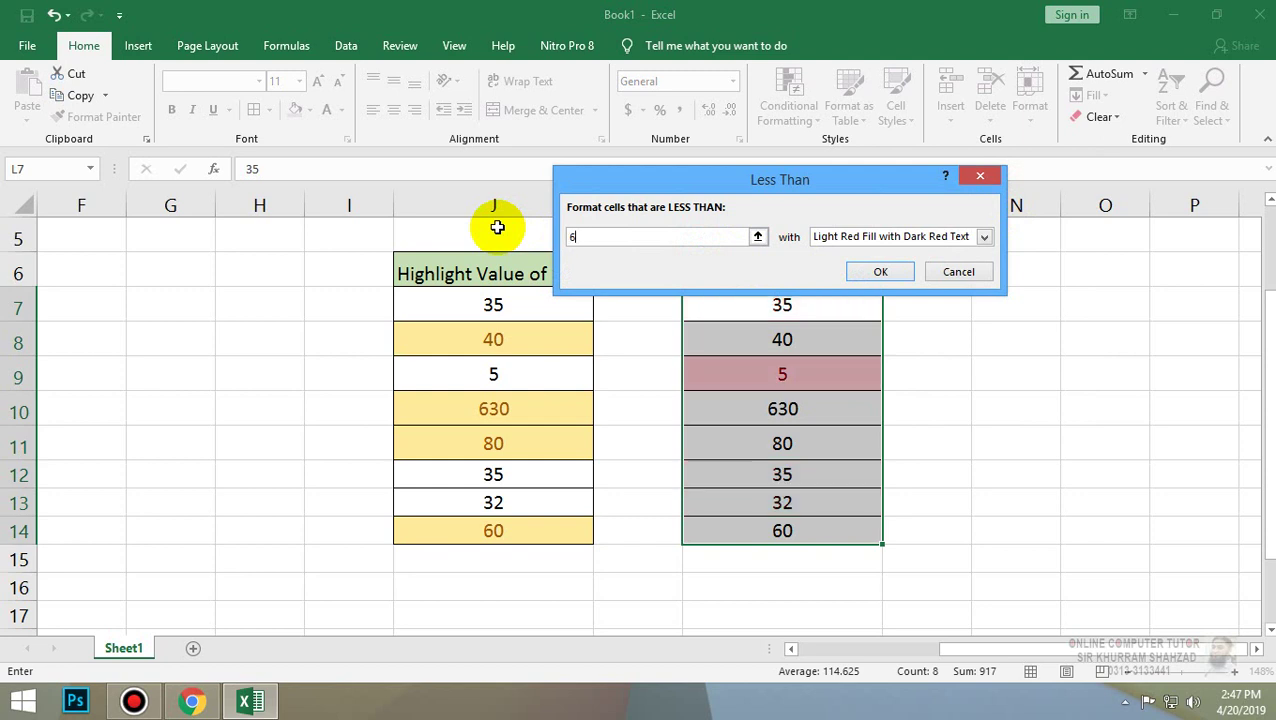
{"action": "type", "text": "5"}
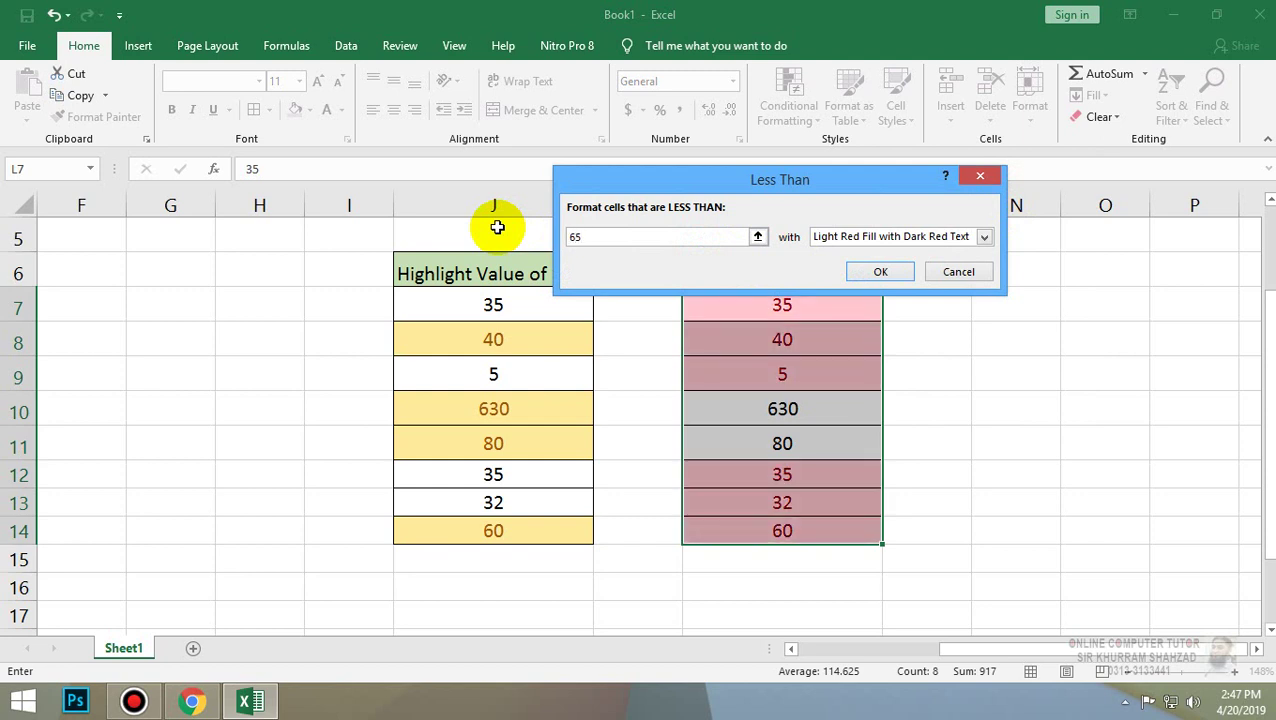
{"action": "key", "text": "BackSpace"}
{"action": "key", "text": "BackSpace"}
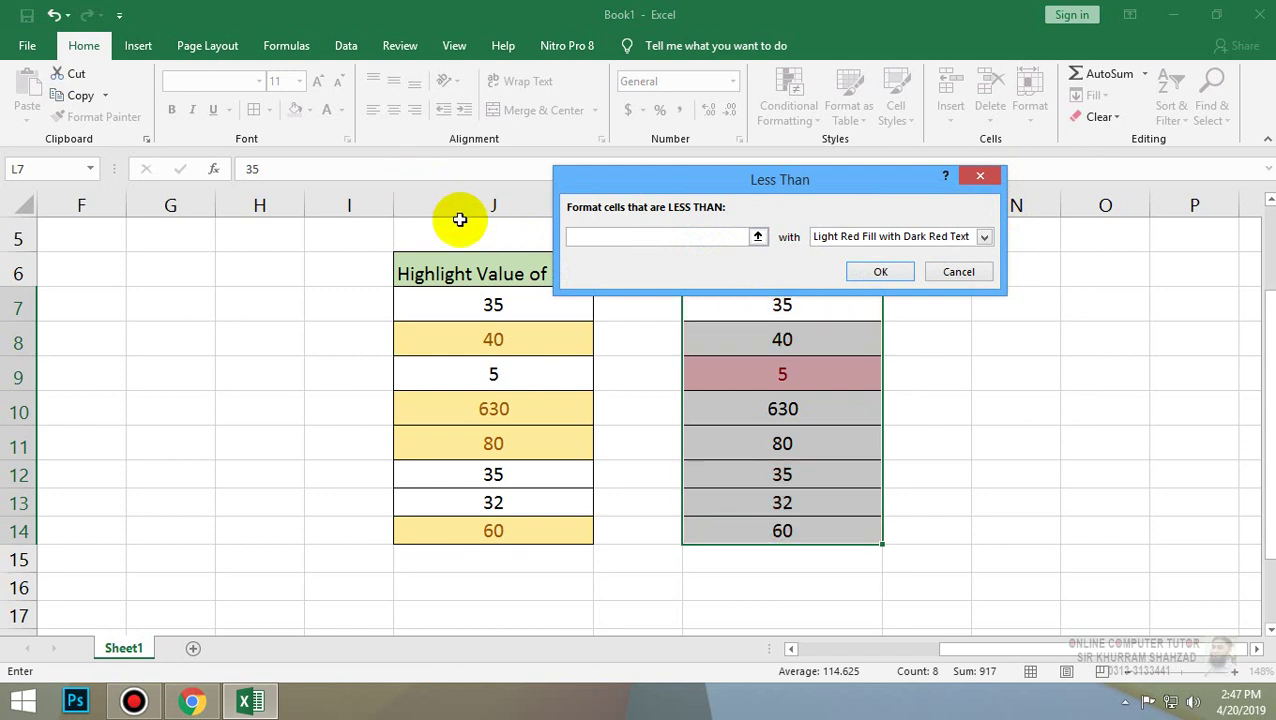
{"action": "type", "text": "35"}
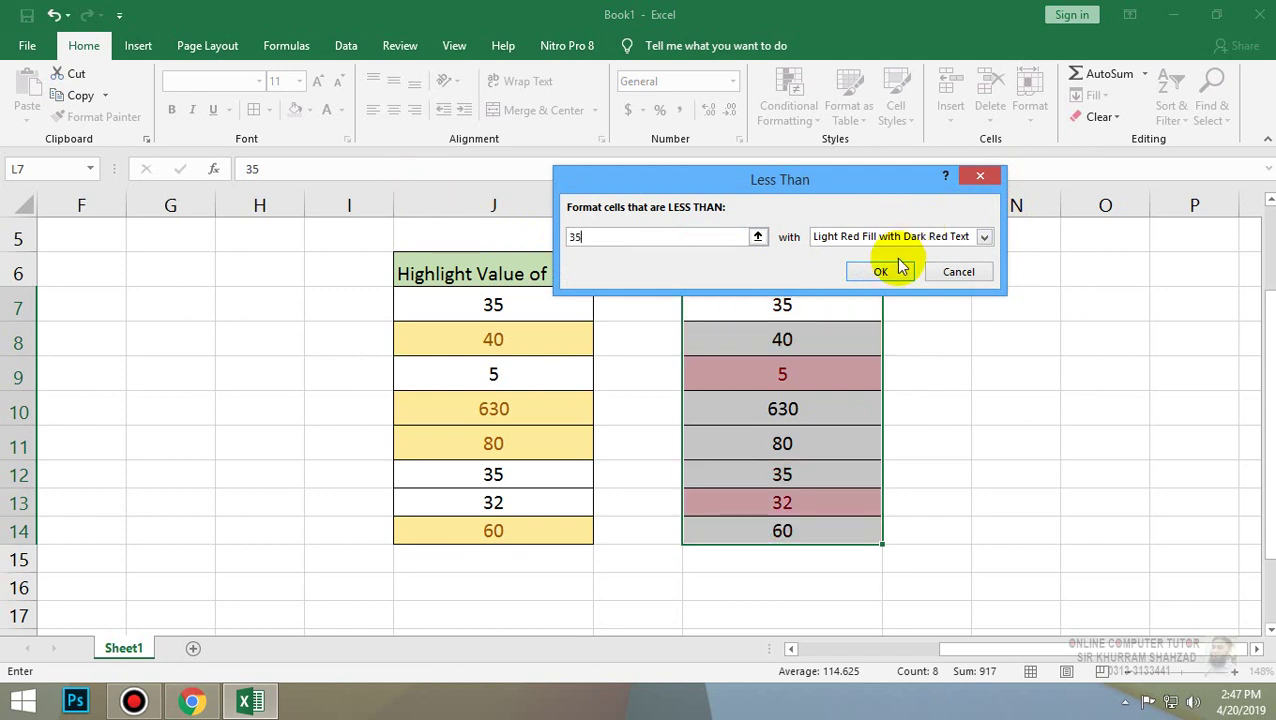
{"action": "left_click", "coordinate": [889, 270]}
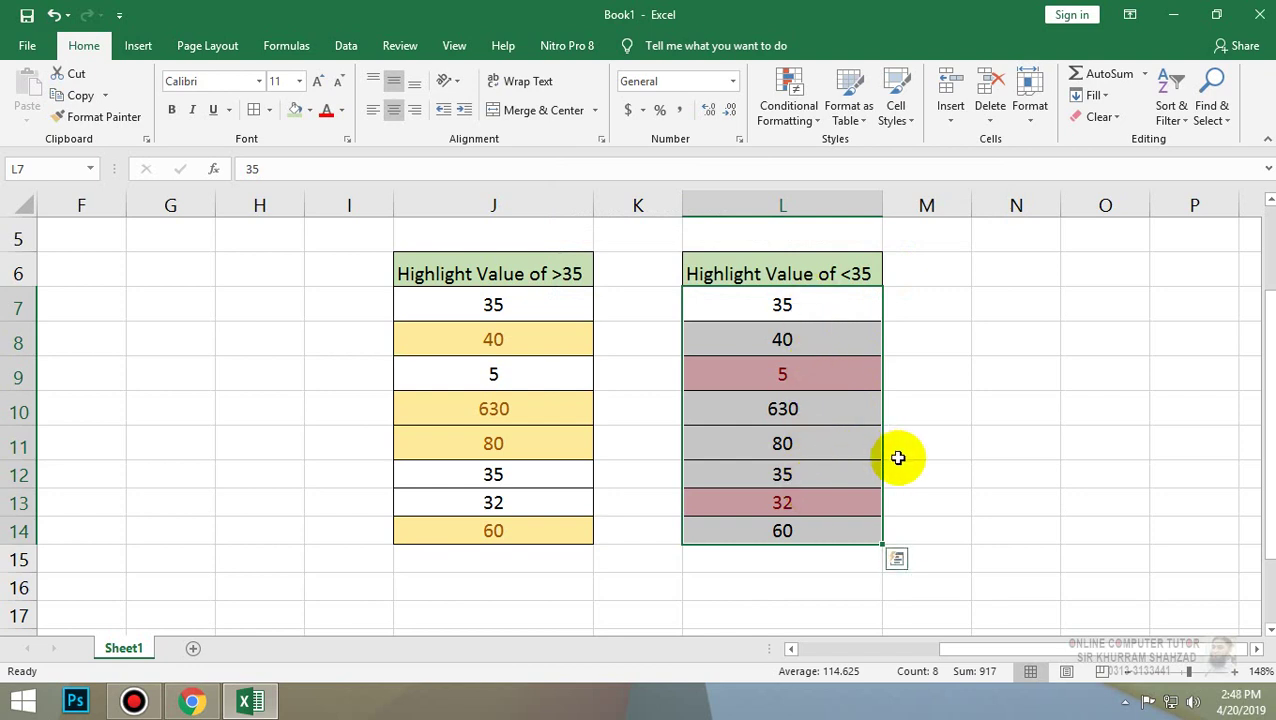
Copy the <35 table into O6 and autofit column O.
{"action": "key", "text": "ctrl+c"}
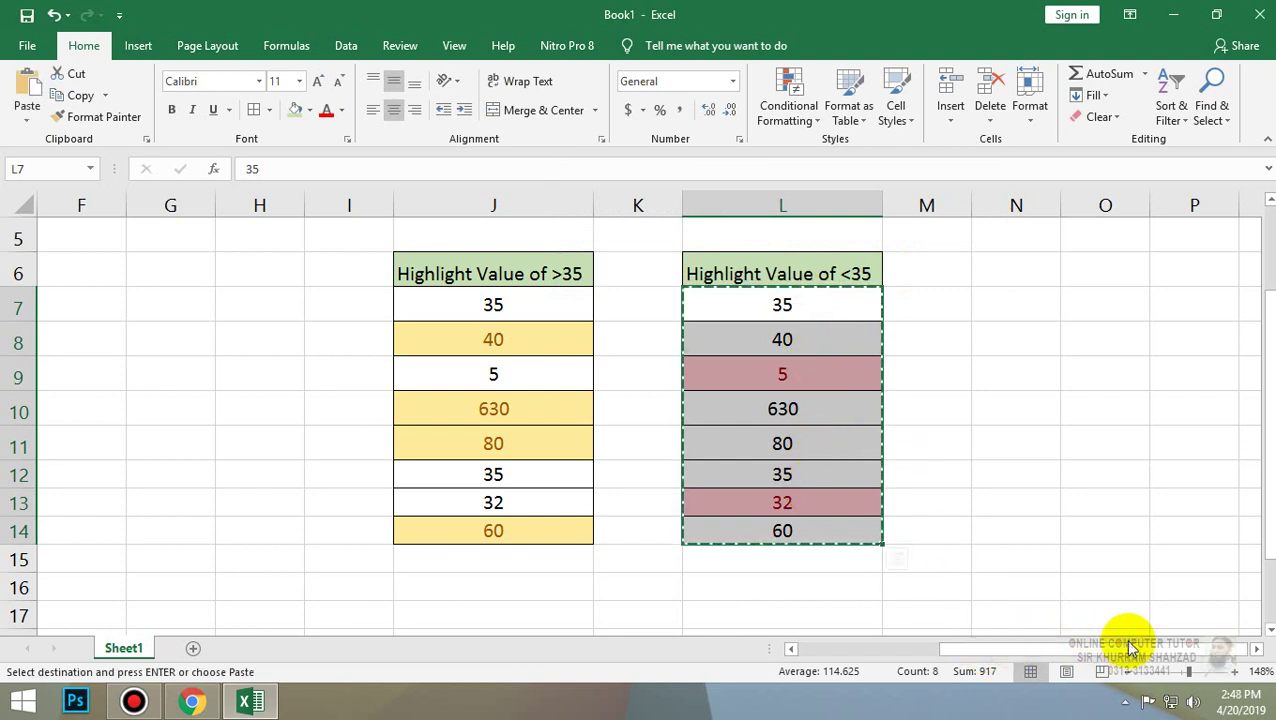
{"action": "scroll", "coordinate": [1243, 660], "scroll_direction": "right", "scroll_amount": 3}
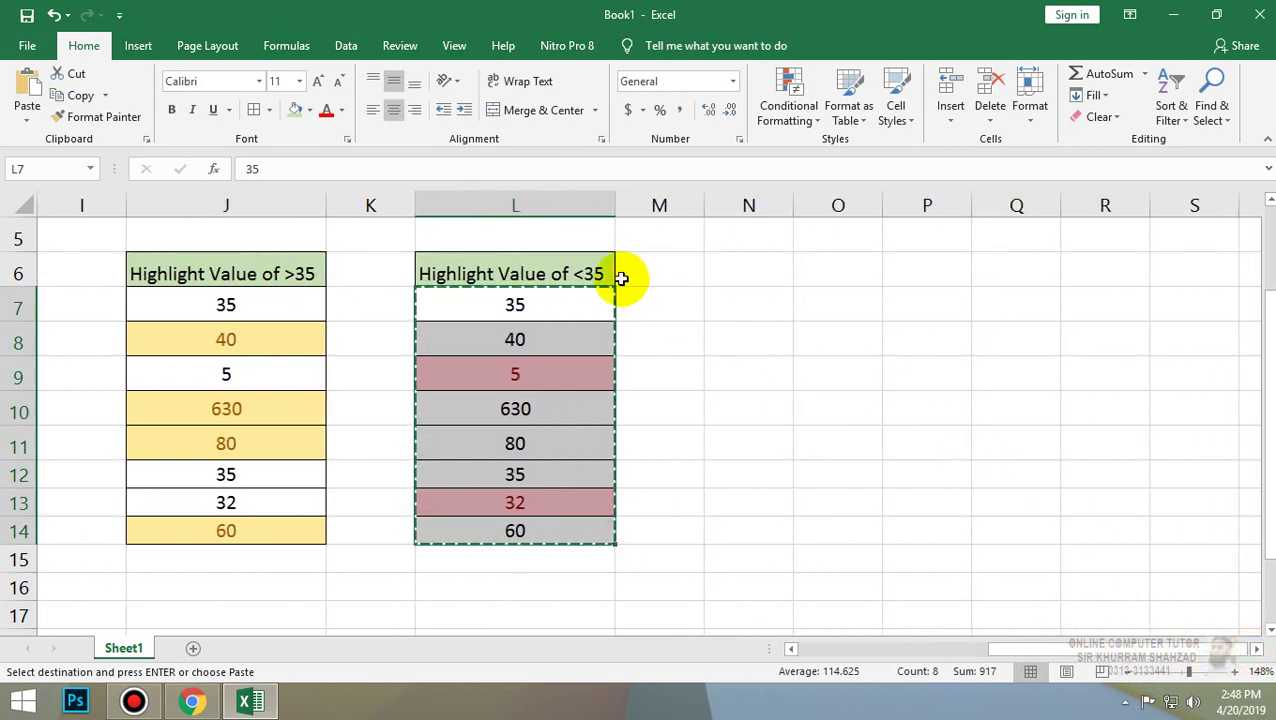
{"action": "left_click_drag", "start_coordinate": [588, 267], "coordinate": [535, 530]}
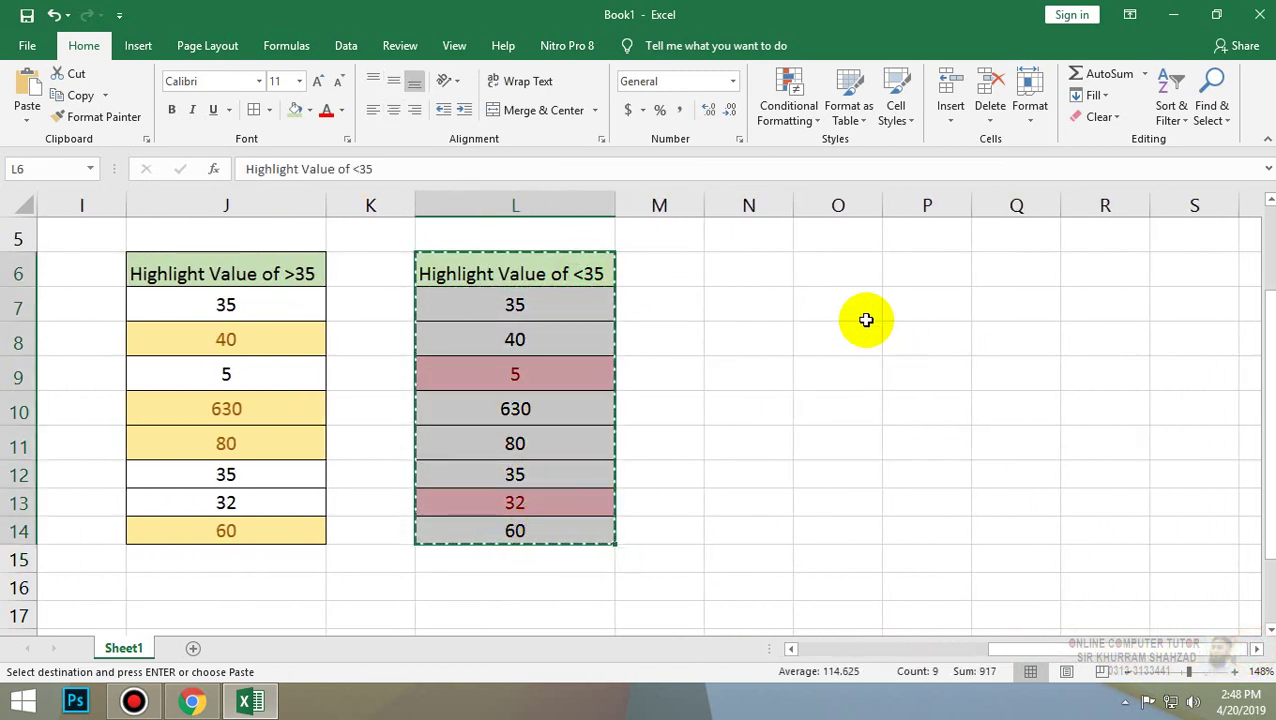
{"action": "left_click", "coordinate": [811, 272]}
{"action": "key", "text": "ctrl+v"}
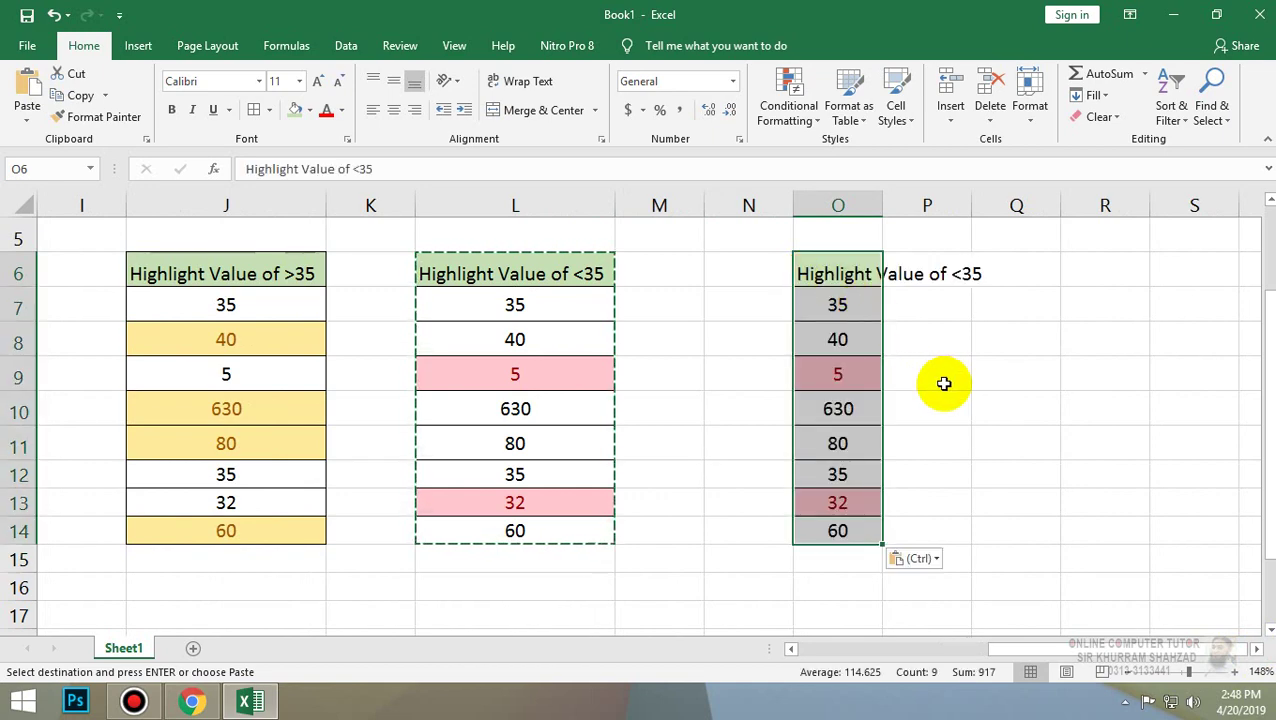
{"action": "double_click", "coordinate": [883, 205]}
Clear the copied conditional formatting rules from O7:O14.
{"action": "left_click_drag", "start_coordinate": [910, 300], "coordinate": [900, 530]}
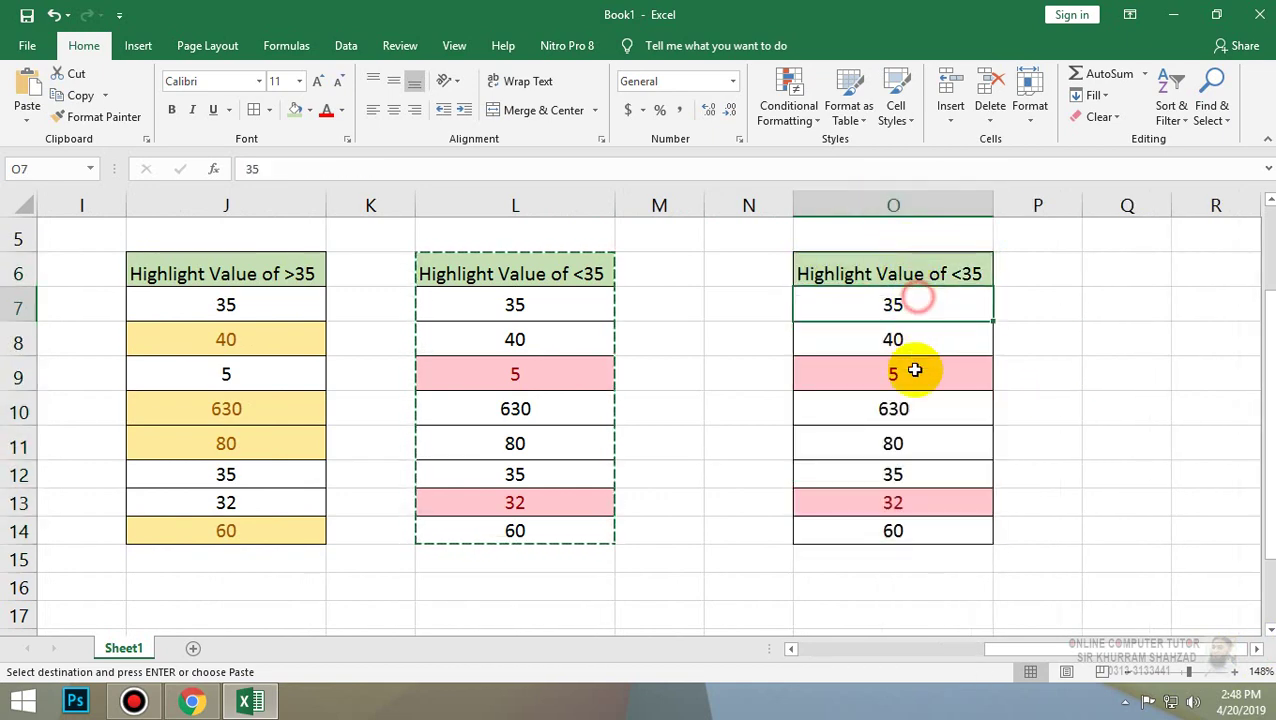
{"action": "left_click", "coordinate": [765, 117]}
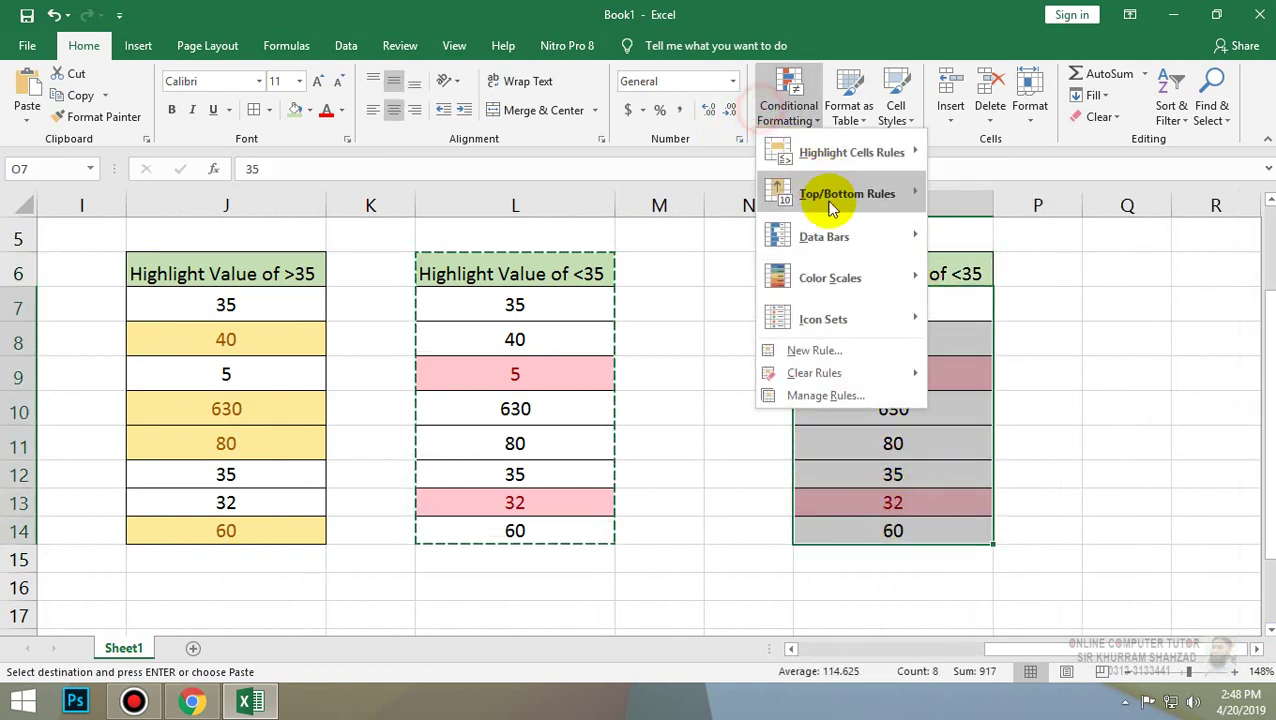
{"action": "mouse_move", "coordinate": [841, 233]}
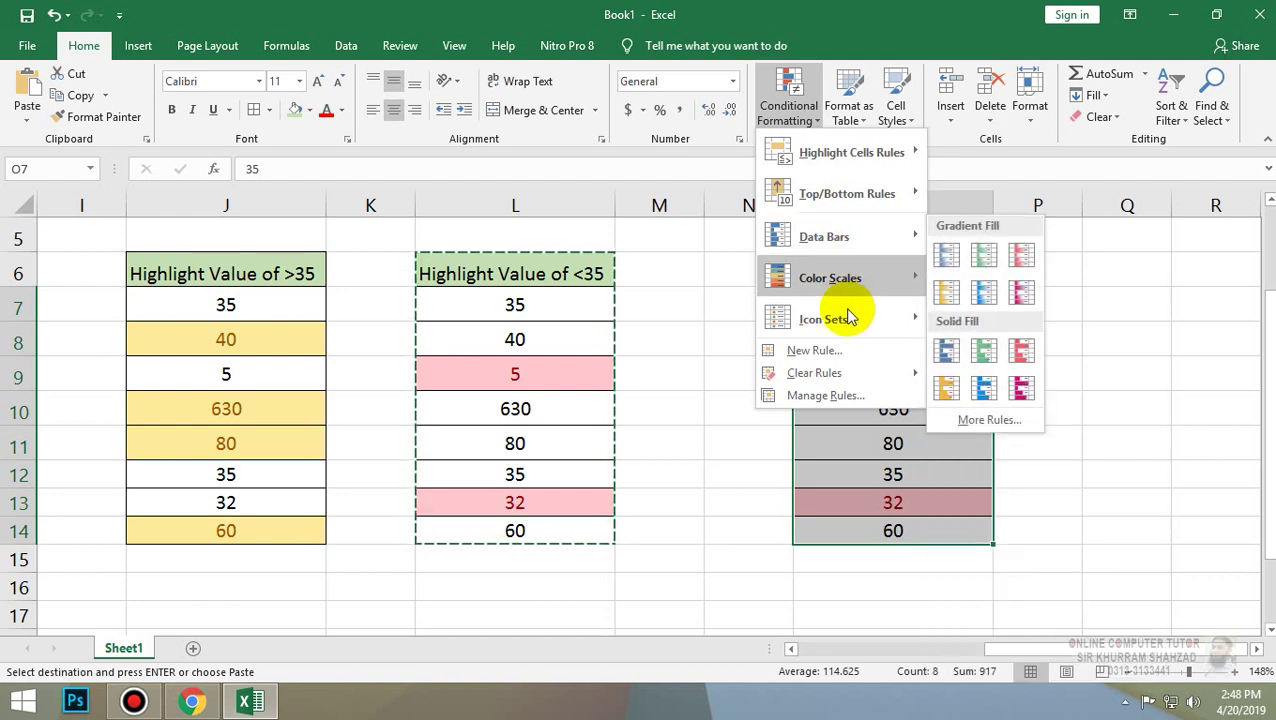
{"action": "mouse_move", "coordinate": [853, 372]}
{"action": "left_click", "coordinate": [950, 375]}
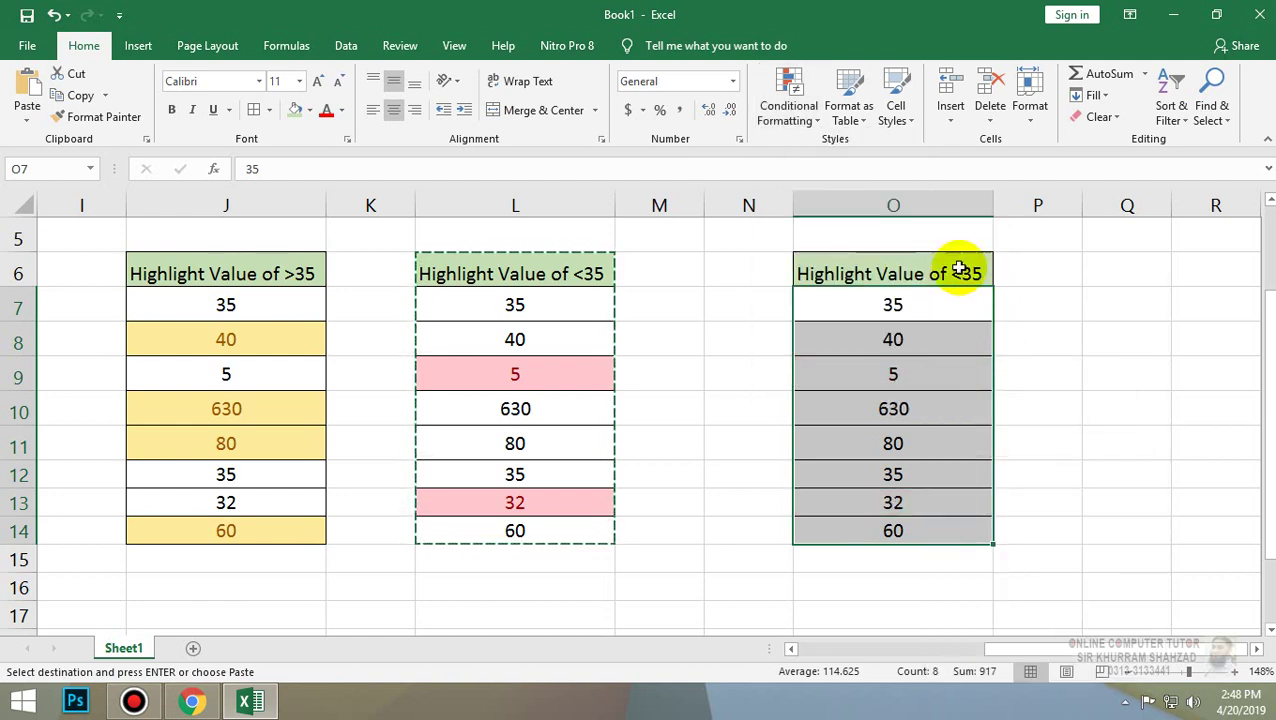
Retitle O6 'Highlight Between 20 to 65' and refit column O.
{"action": "double_click", "coordinate": [897, 273]}
{"action": "left_click", "coordinate": [952, 278]}
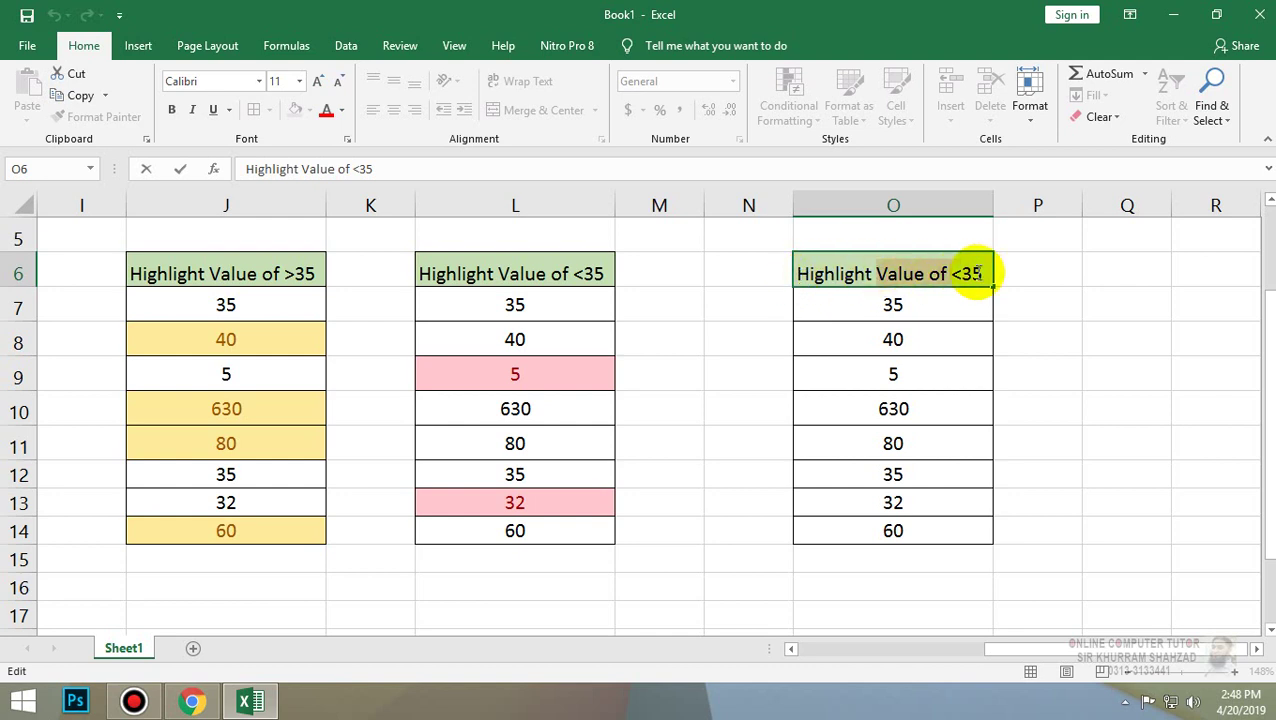
{"action": "left_click_drag", "start_coordinate": [978, 273], "coordinate": [1009, 273]}
{"action": "type", "text": "Between"}
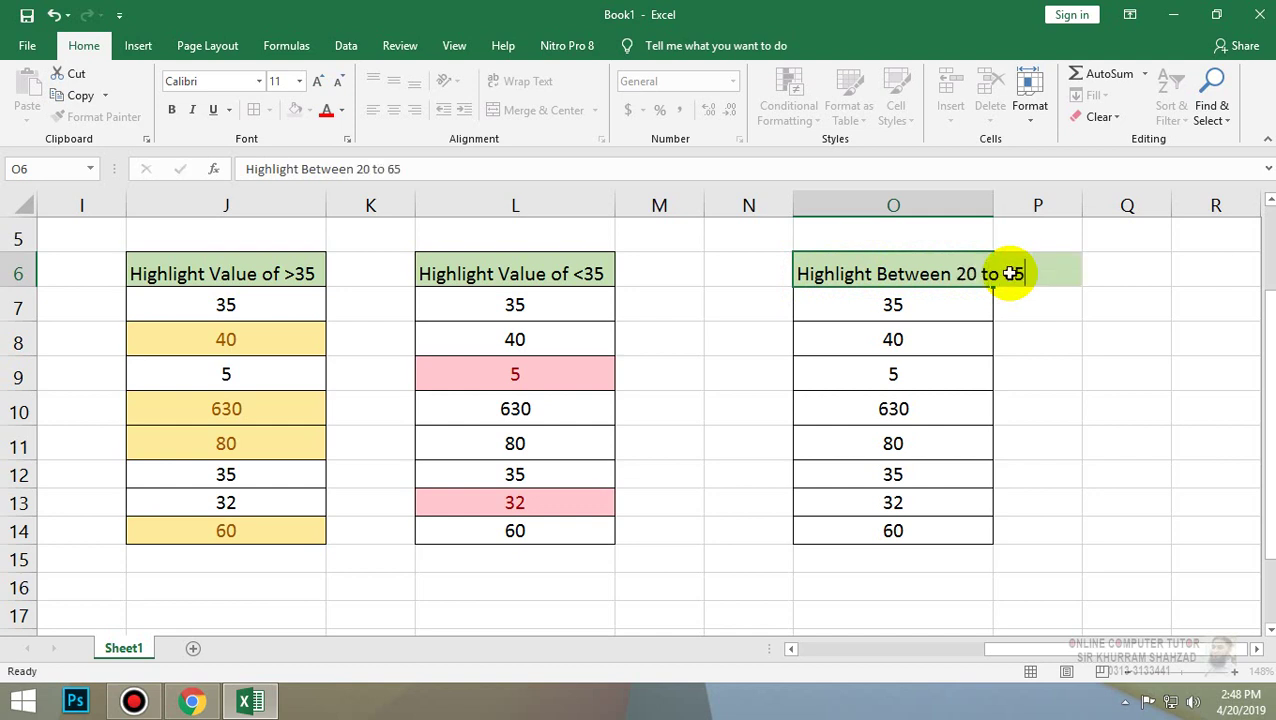
{"action": "key", "text": "Return"}
{"action": "double_click", "coordinate": [994, 205]}
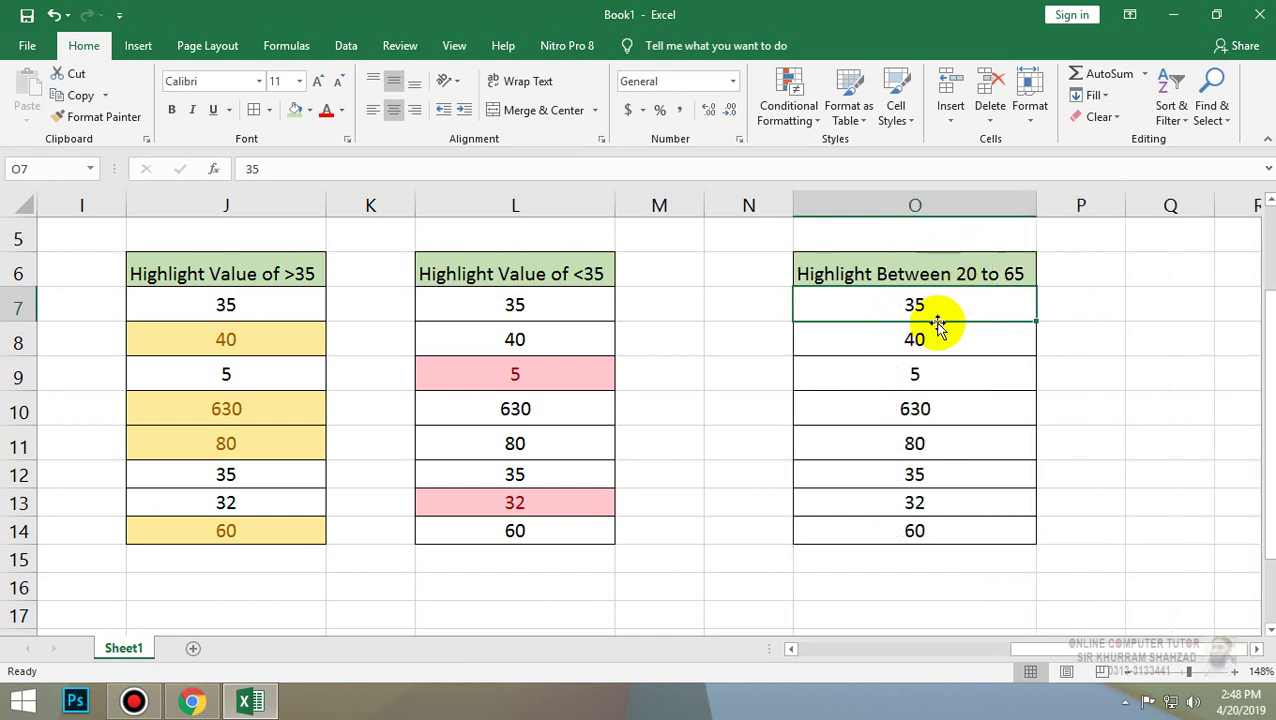
Start a Between highlight rule on O7:O14 with bounds 20 and 65.
{"action": "left_click_drag", "start_coordinate": [919, 291], "coordinate": [914, 531]}
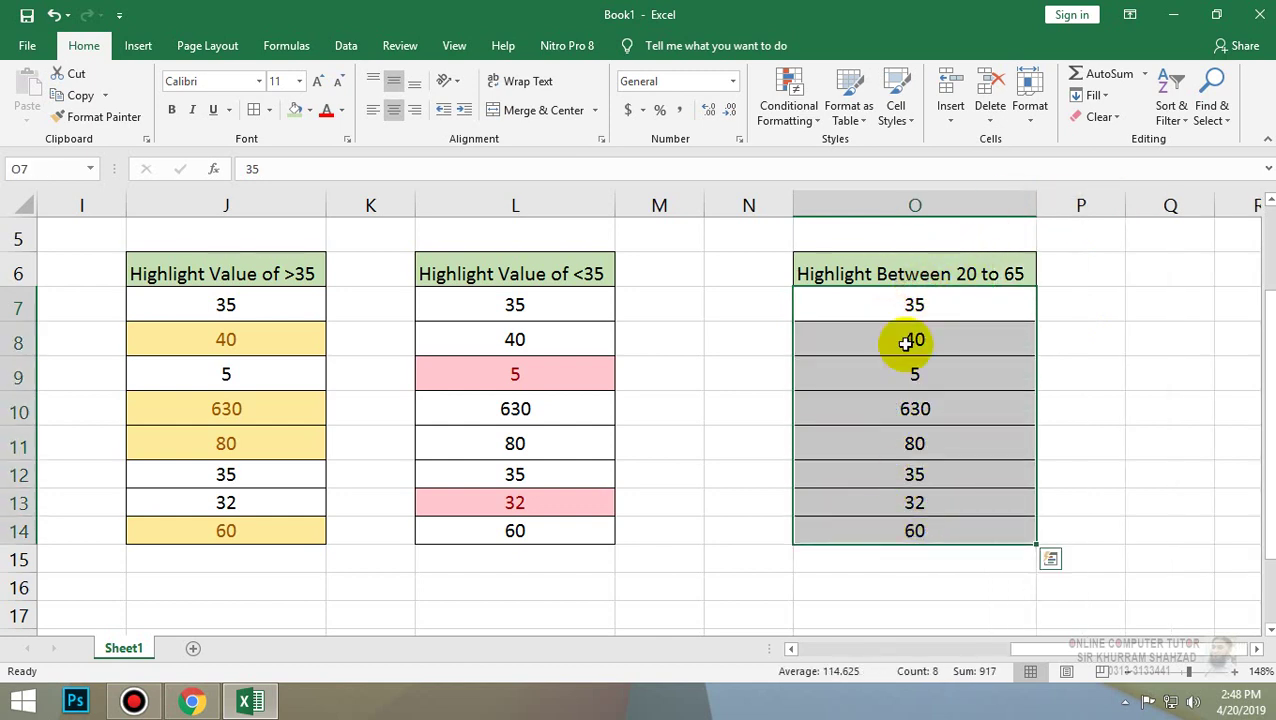
{"action": "left_click", "coordinate": [813, 137]}
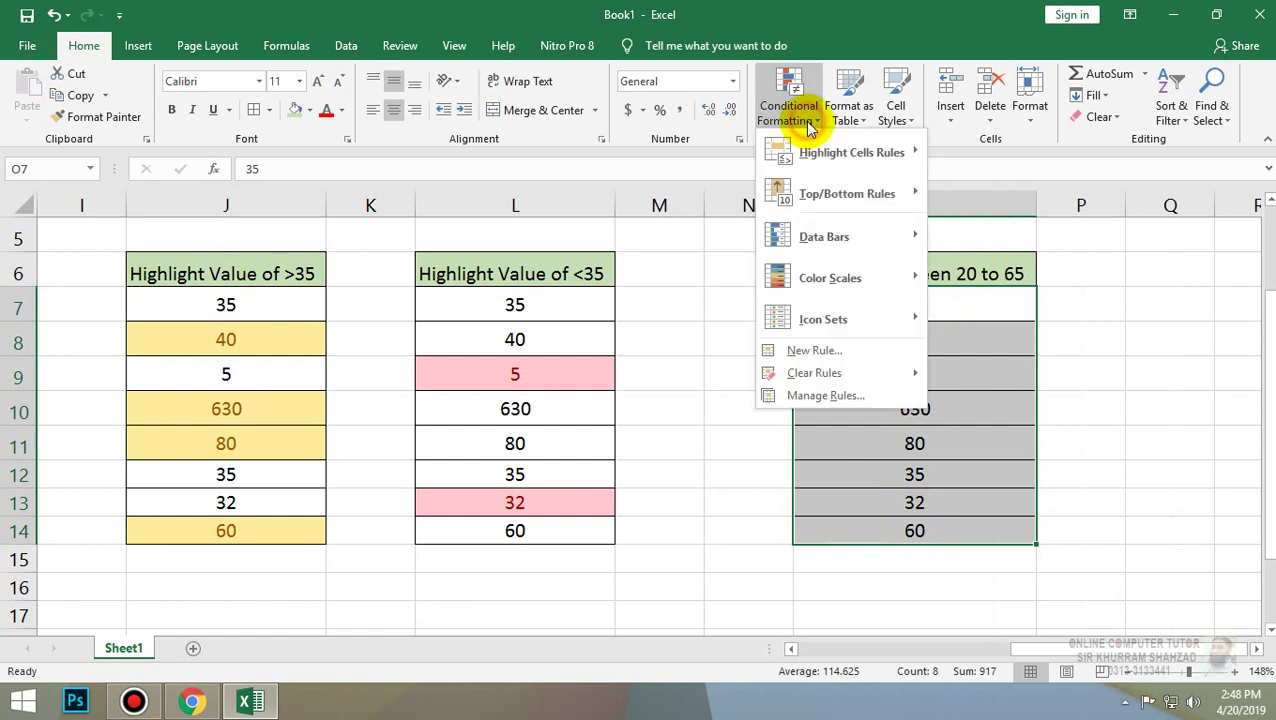
{"action": "mouse_move", "coordinate": [860, 152]}
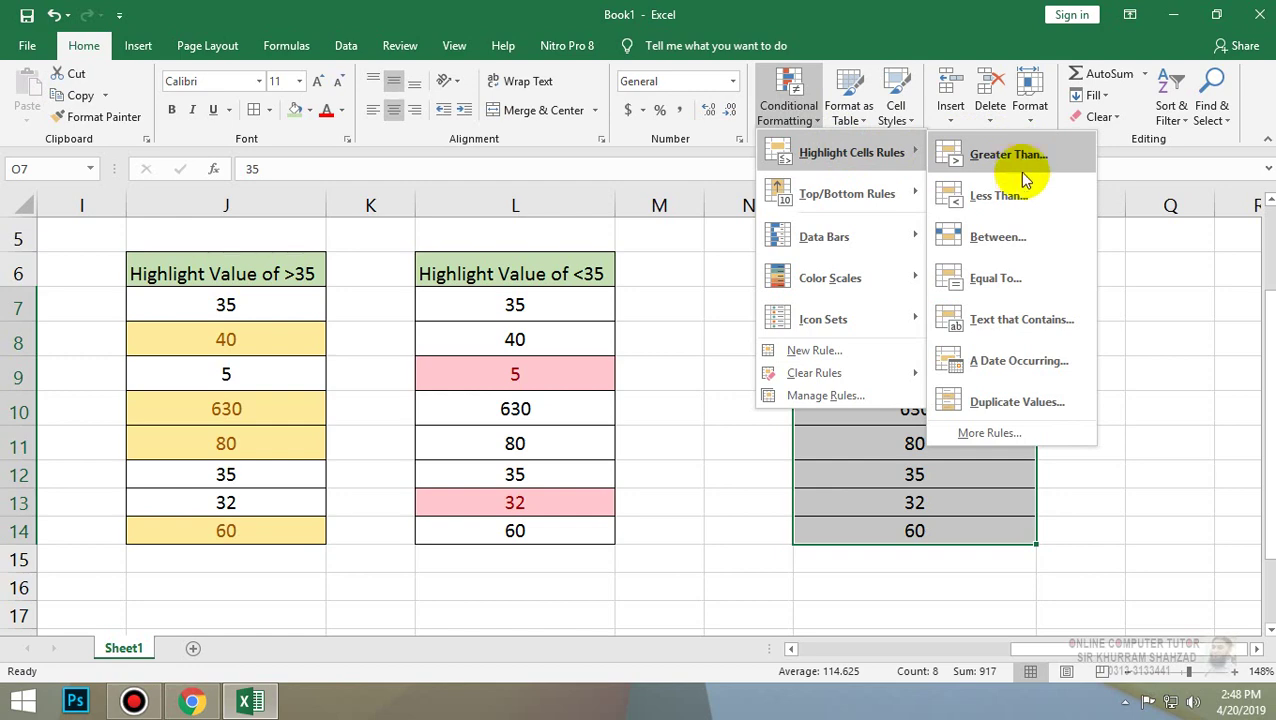
{"action": "left_click", "coordinate": [1025, 240]}
{"action": "left_click_drag", "start_coordinate": [843, 168], "coordinate": [539, 96]}
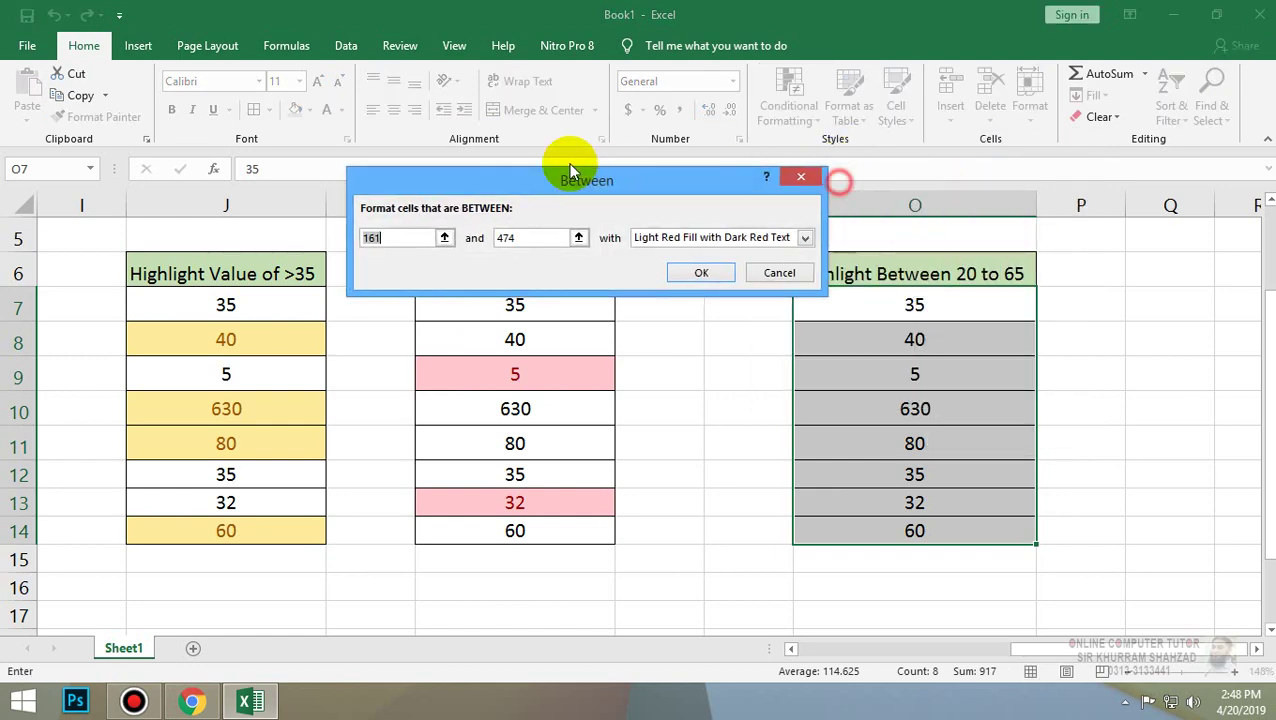
{"action": "left_click", "coordinate": [275, 164]}
{"action": "left_click", "coordinate": [419, 164]}
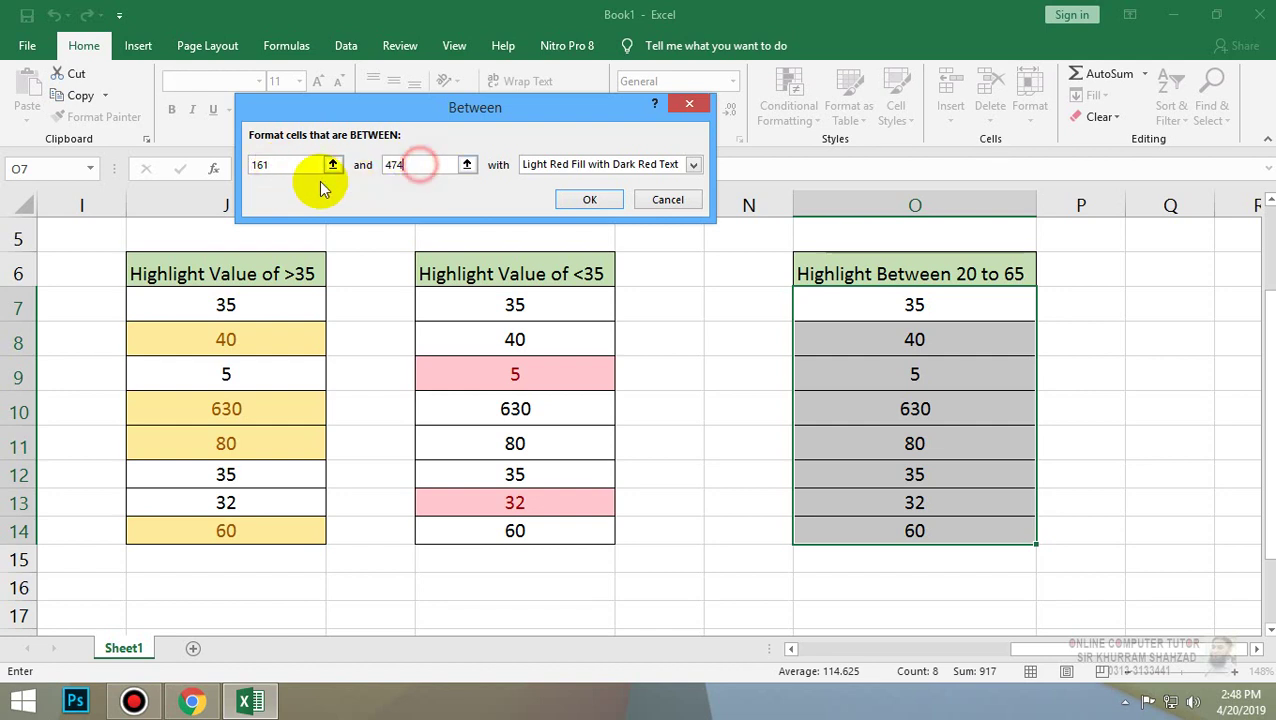
{"action": "left_click", "coordinate": [285, 164]}
{"action": "double_click", "coordinate": [295, 163]}
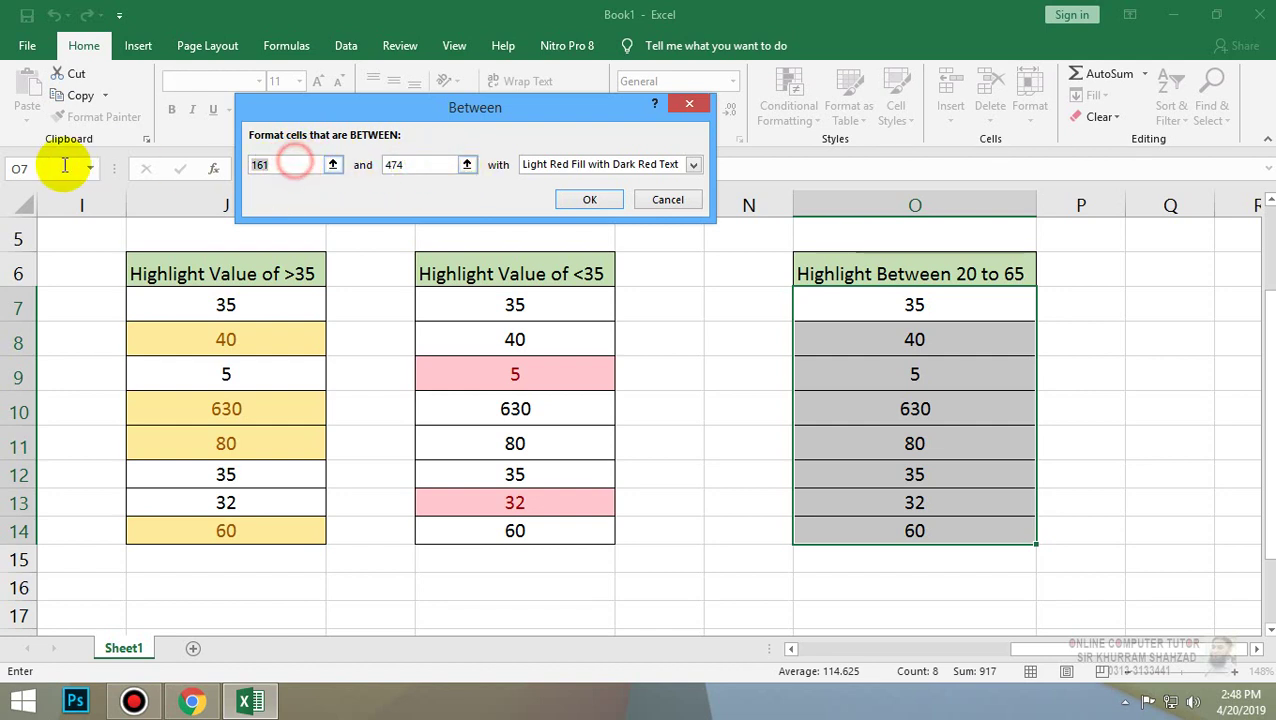
{"action": "type", "text": "20"}
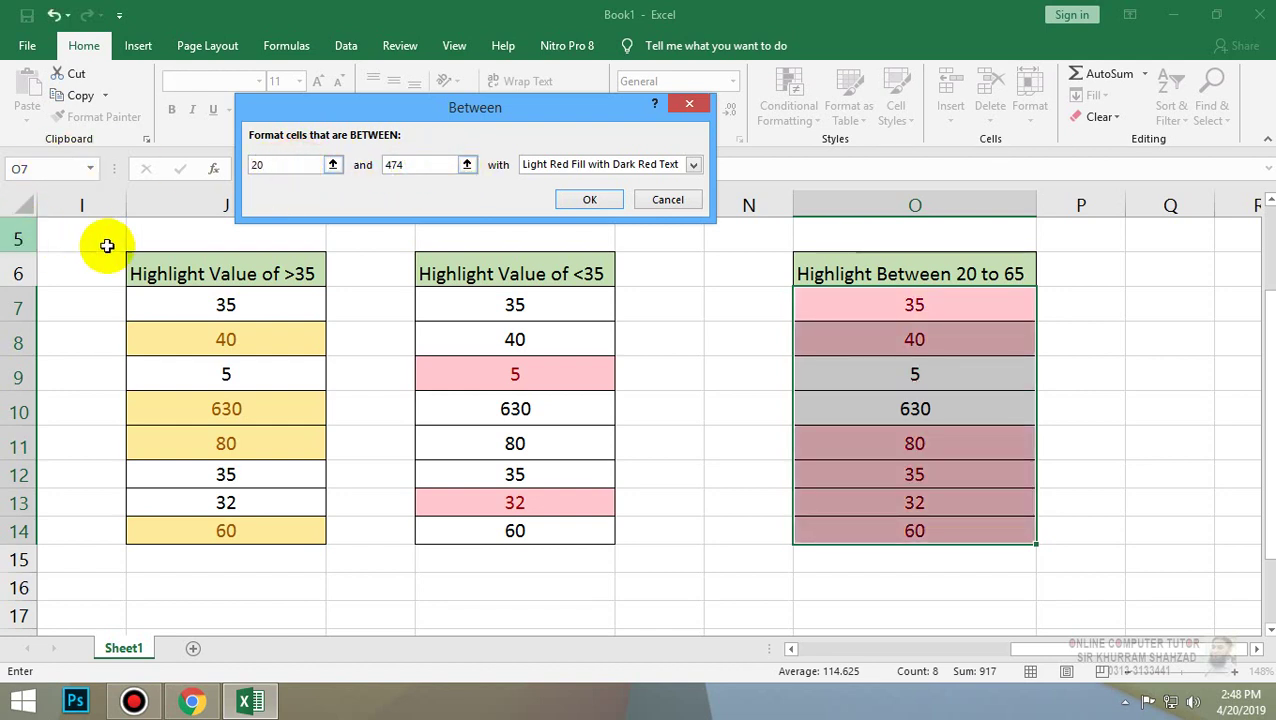
{"action": "double_click", "coordinate": [410, 164]}
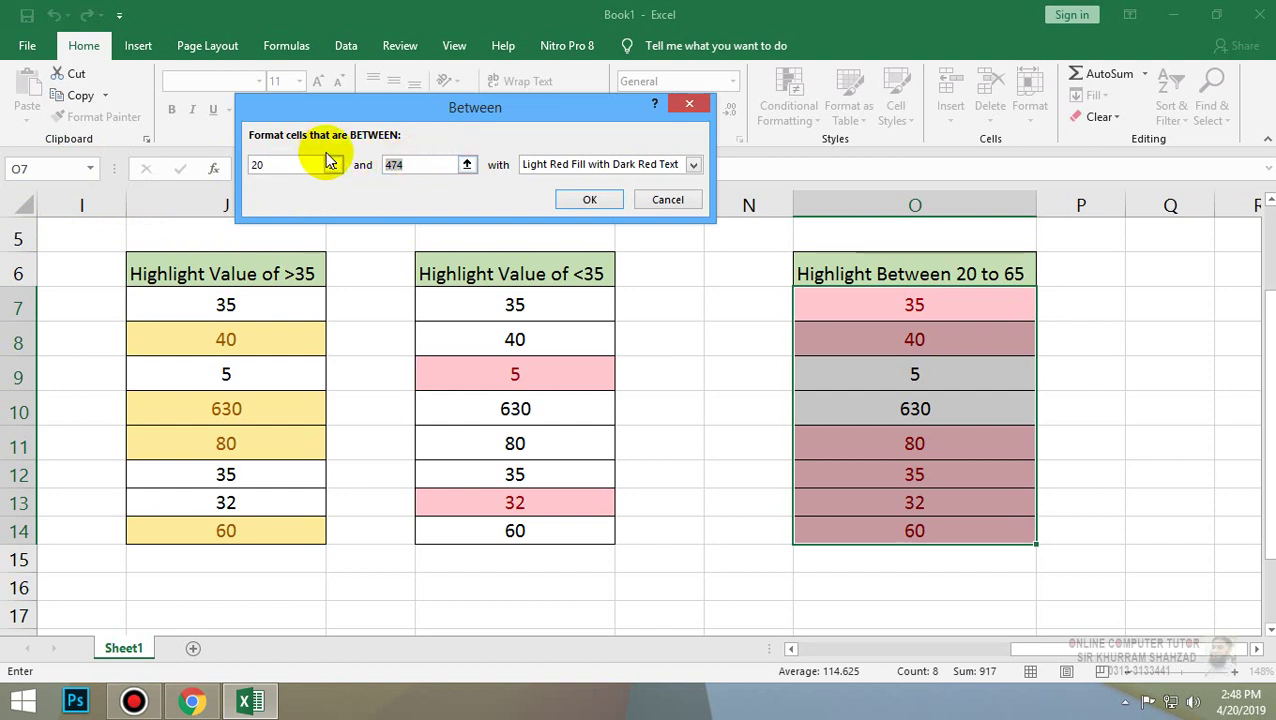
{"action": "type", "text": "65"}
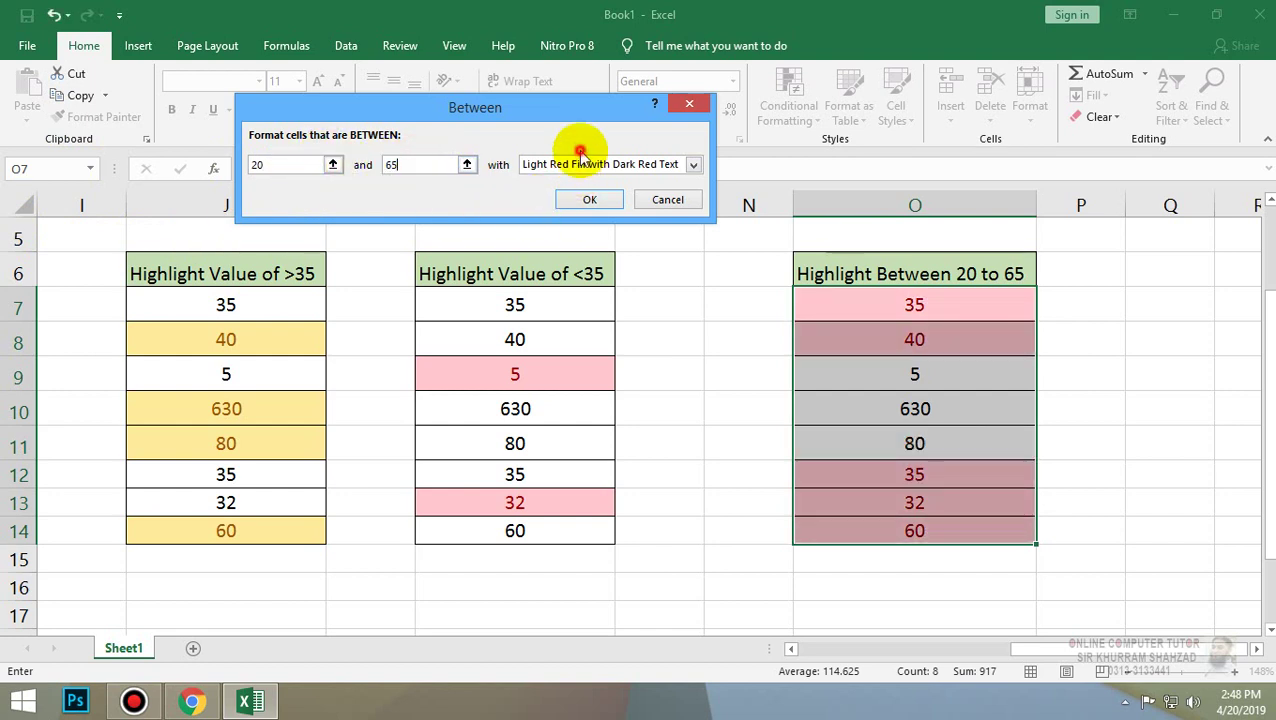
Choose Green Fill with Dark Green Text and apply the rule.
{"action": "left_click", "coordinate": [594, 164]}
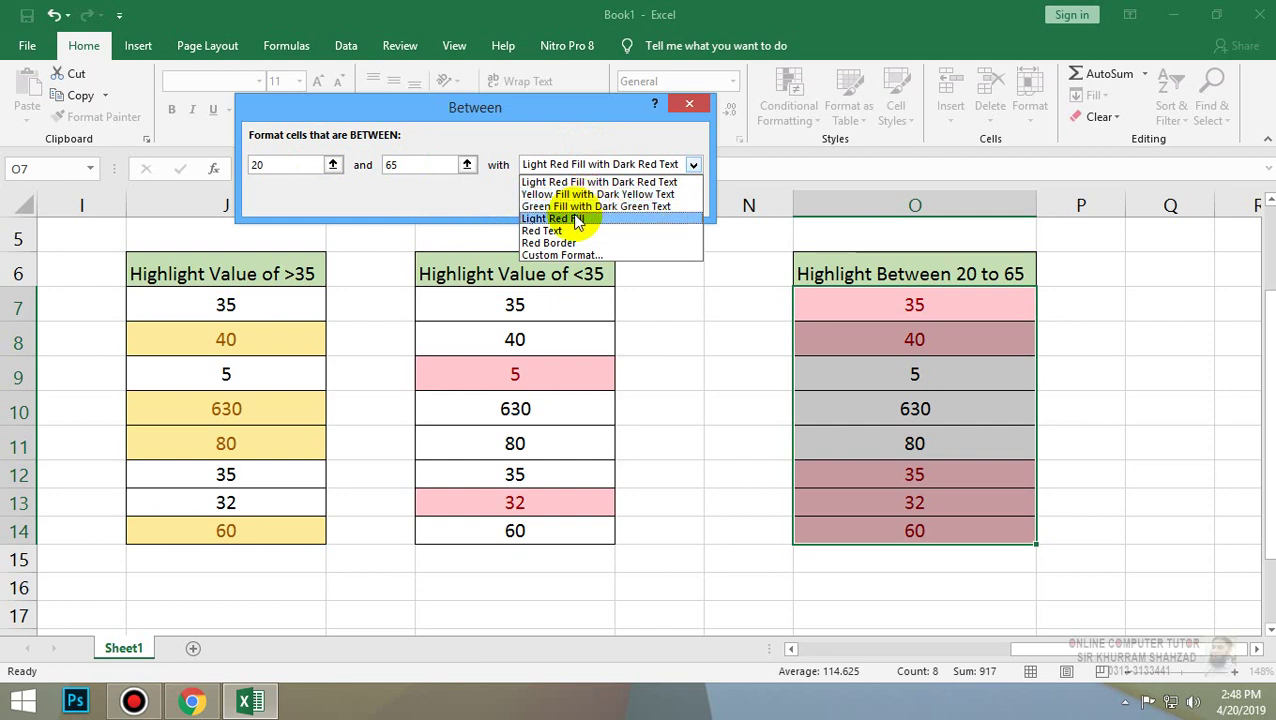
{"action": "left_click", "coordinate": [575, 194]}
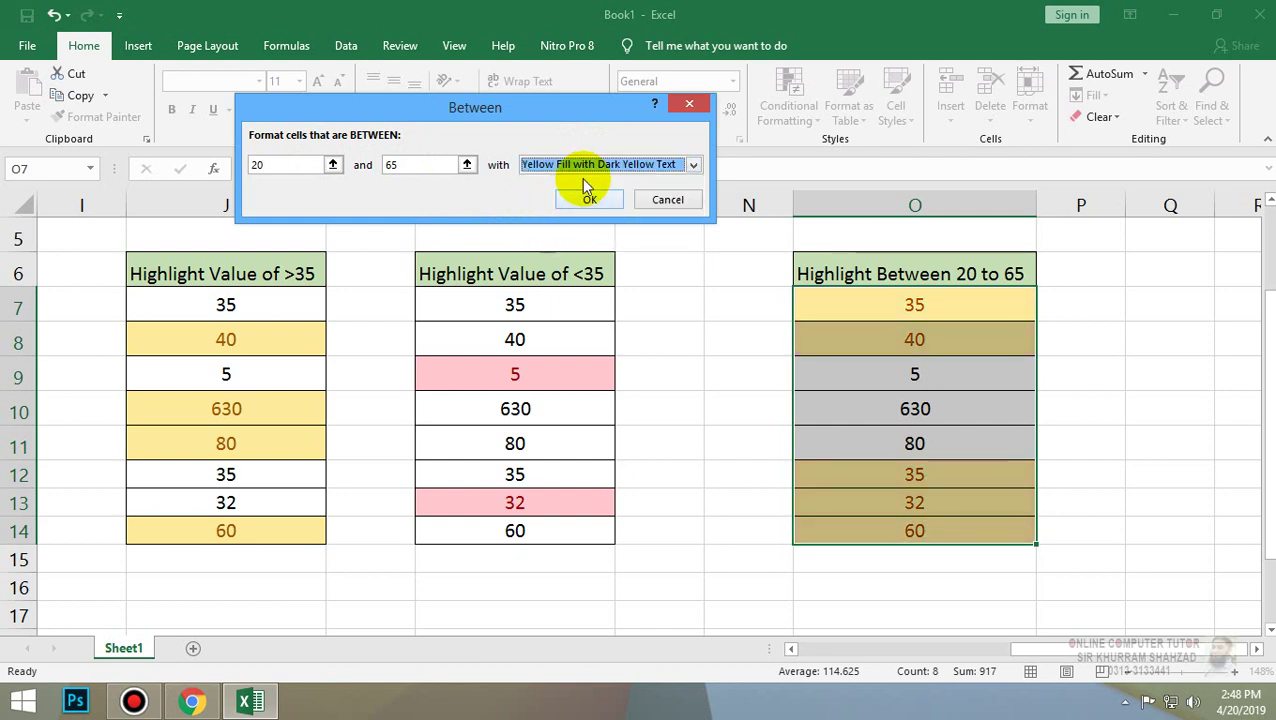
{"action": "left_click", "coordinate": [583, 166]}
{"action": "left_click", "coordinate": [578, 206]}
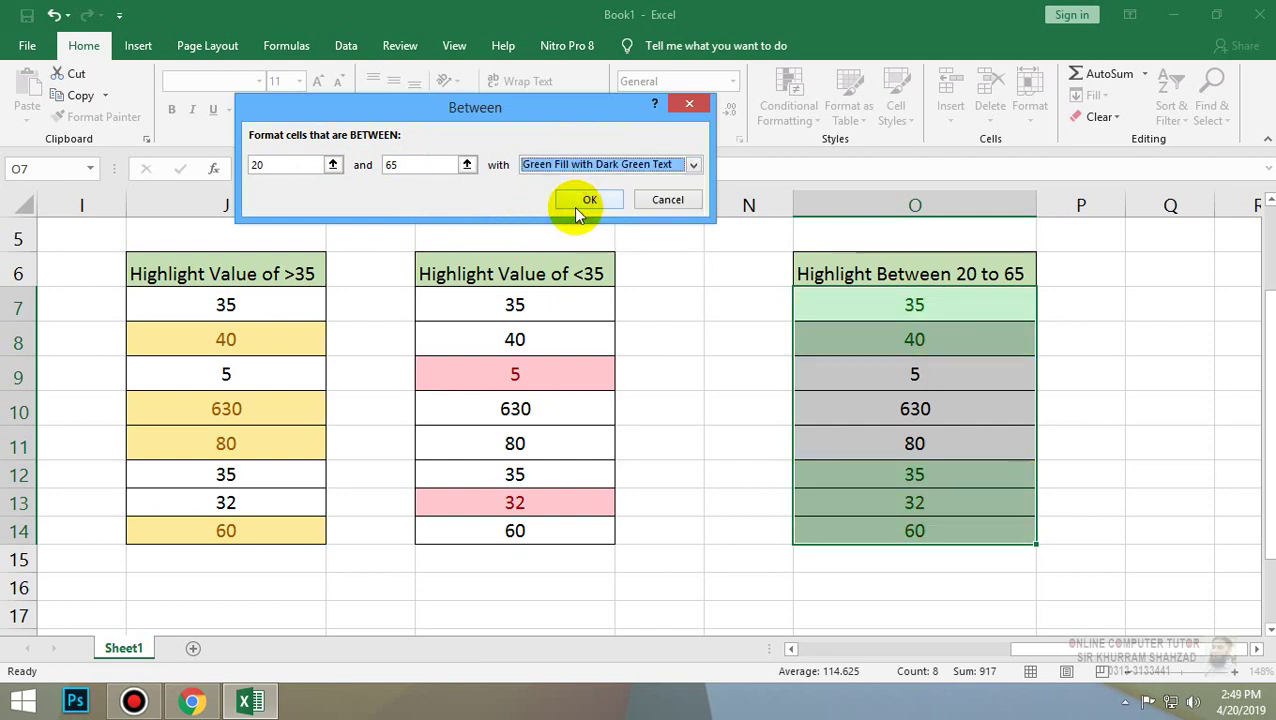
{"action": "left_click", "coordinate": [580, 200]}
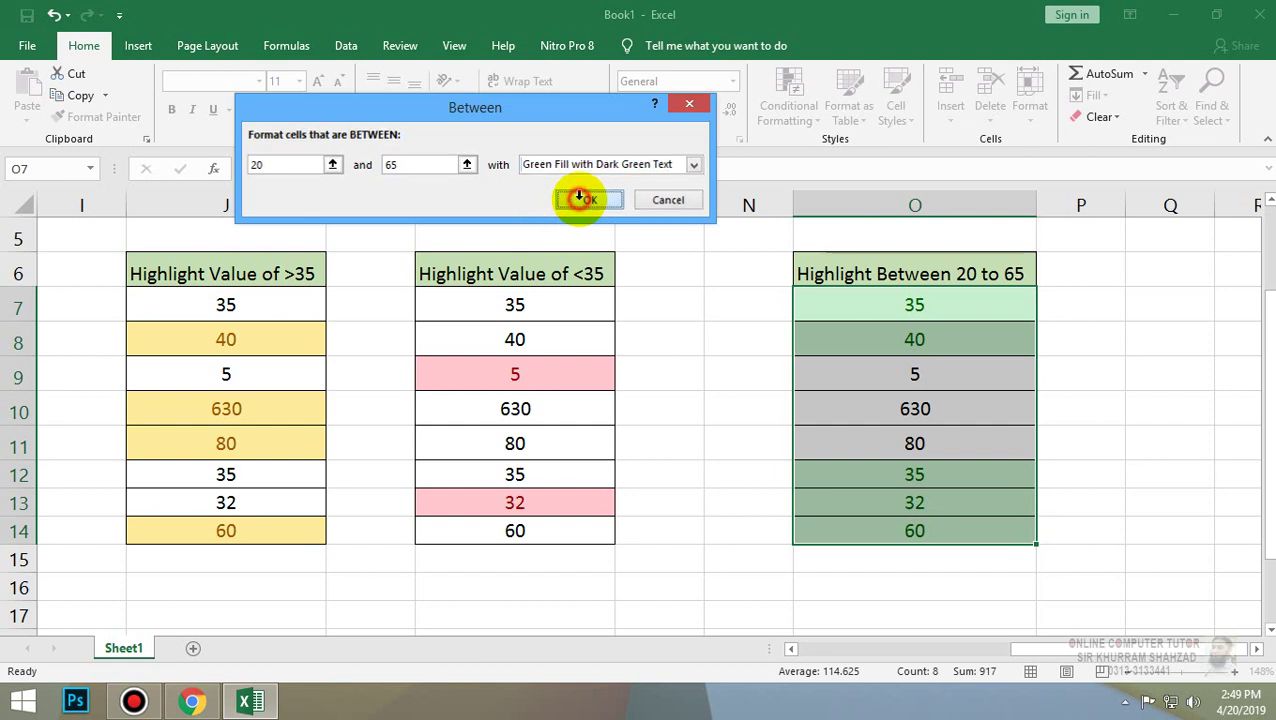
In the Between 20 to 65 table, change O10 to 21, O13 to 19 and O7 to 66.
{"action": "left_click", "coordinate": [1062, 378]}
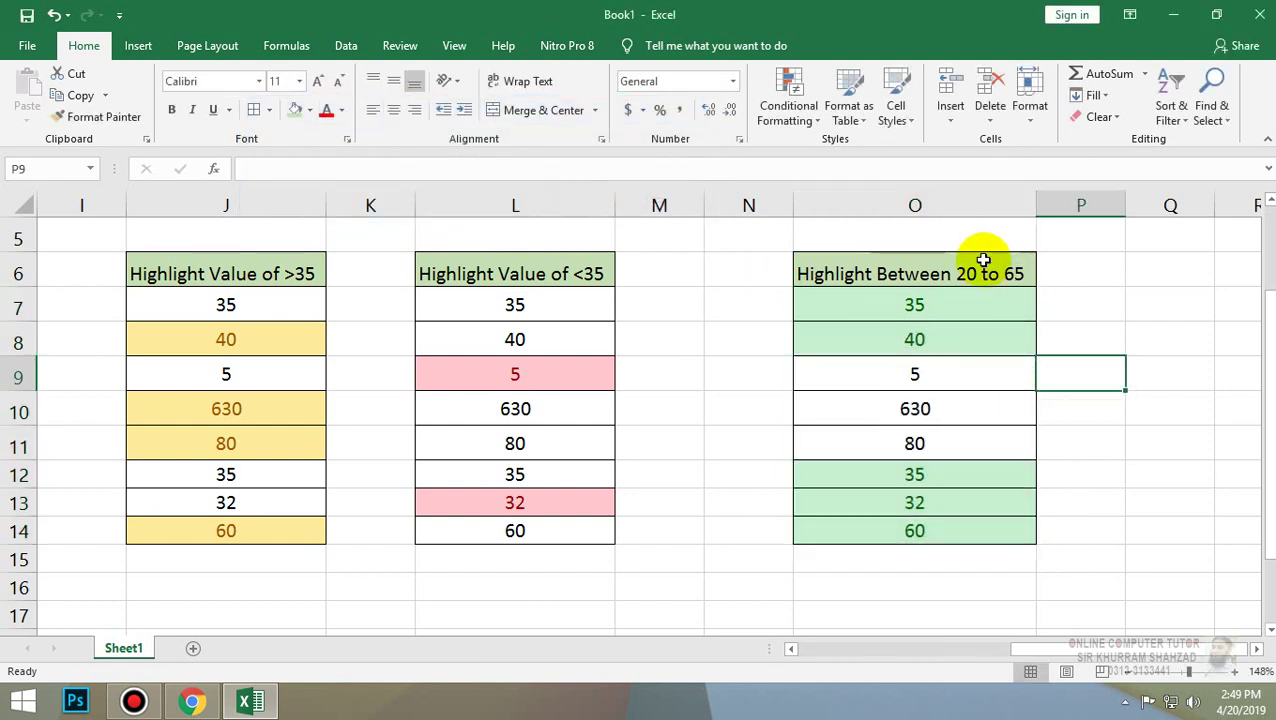
{"action": "left_click", "coordinate": [958, 408]}
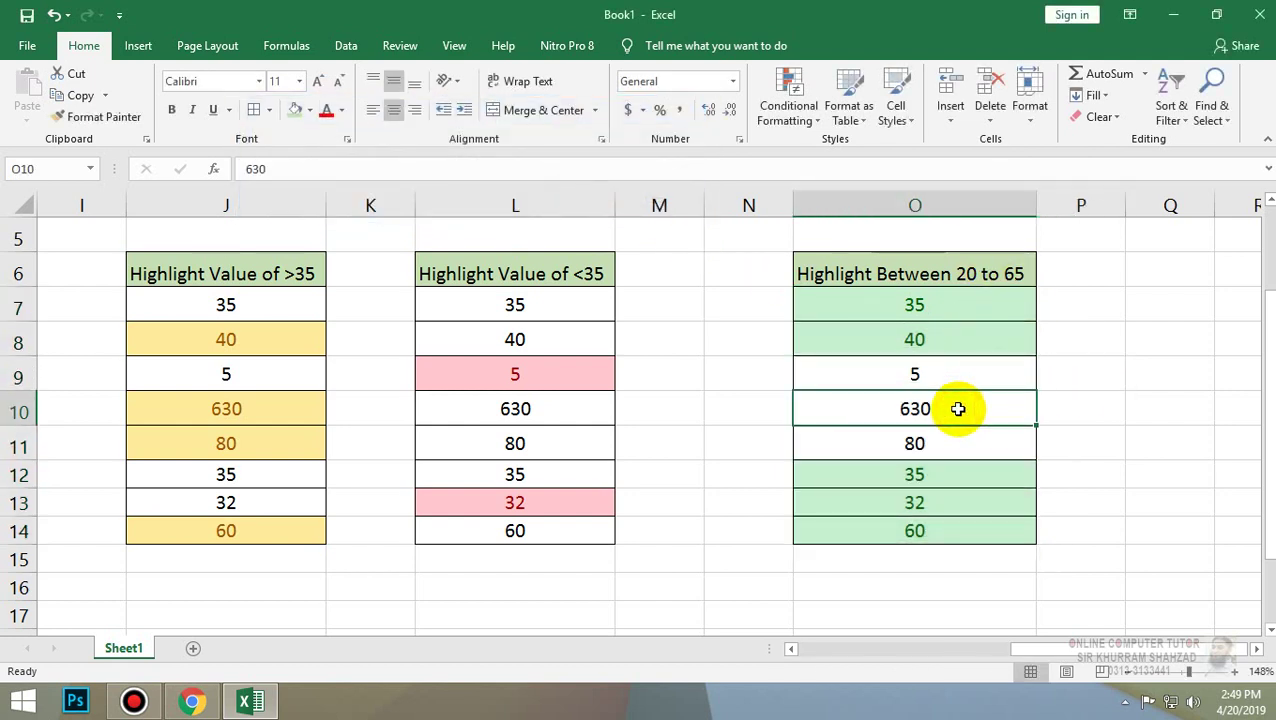
{"action": "type", "text": "21"}
{"action": "key", "text": "Return"}
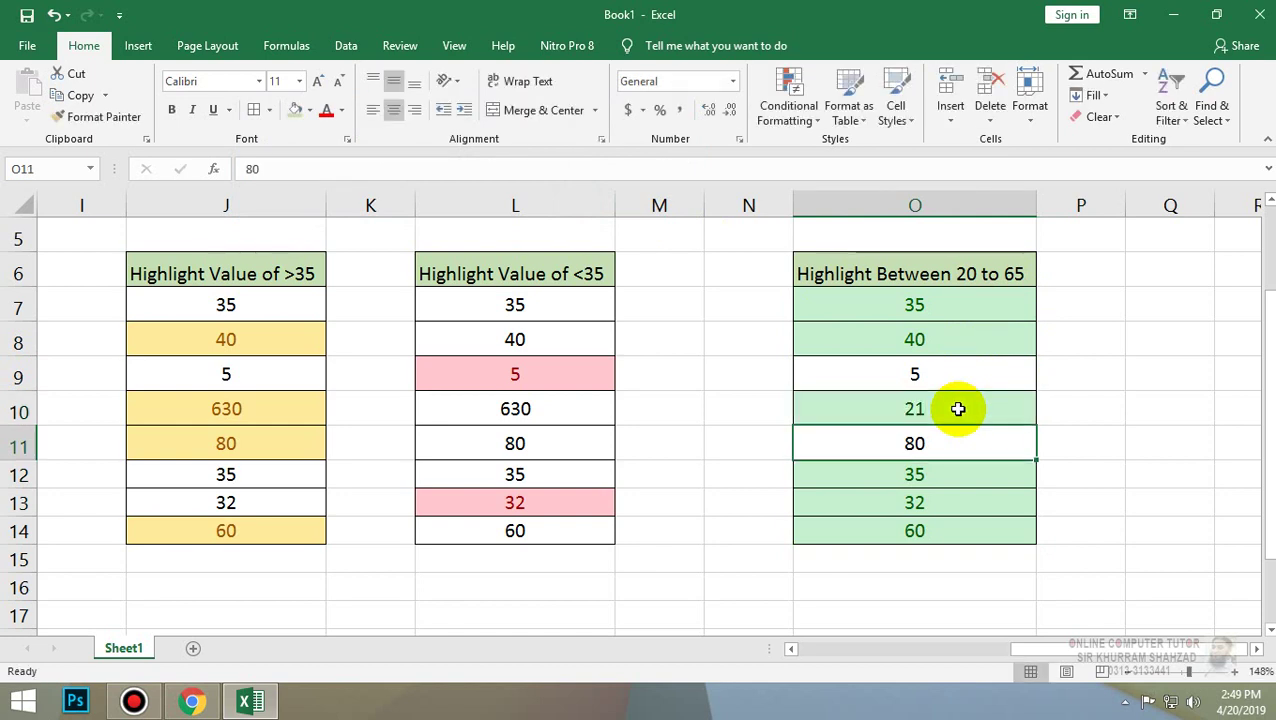
{"action": "key", "text": "Down"}
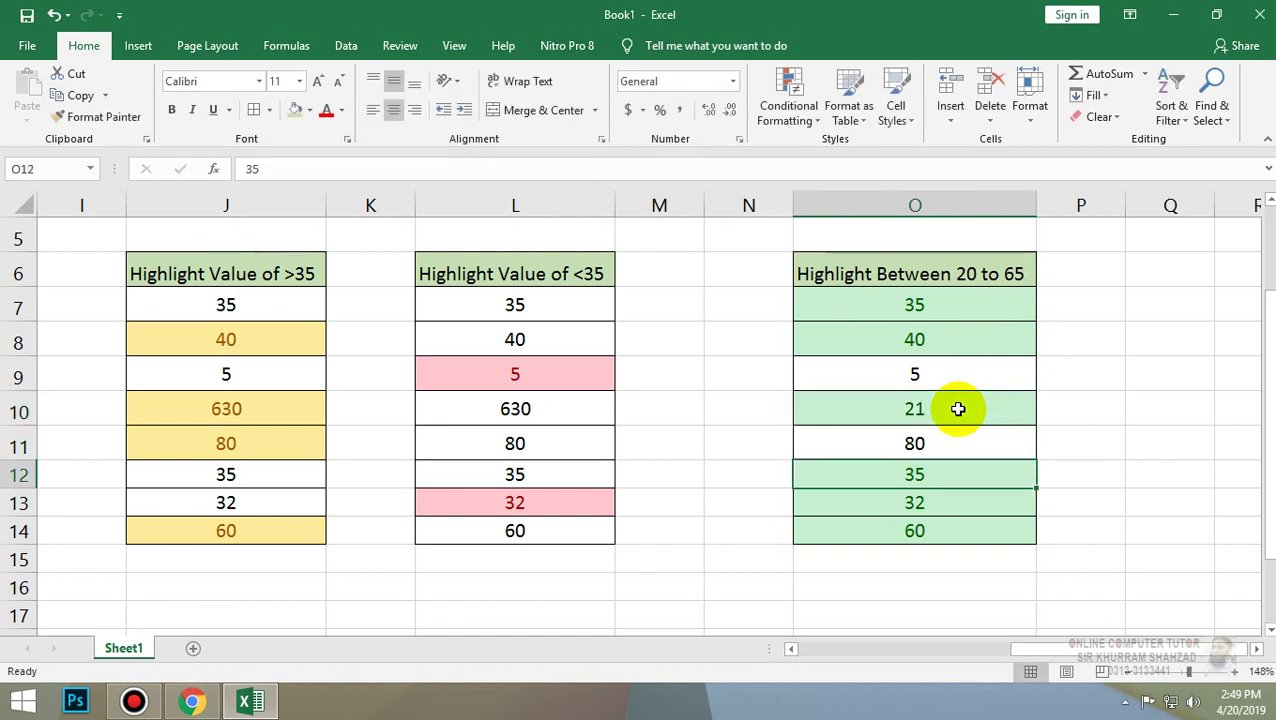
{"action": "key", "text": "Down"}
{"action": "type", "text": "2"}
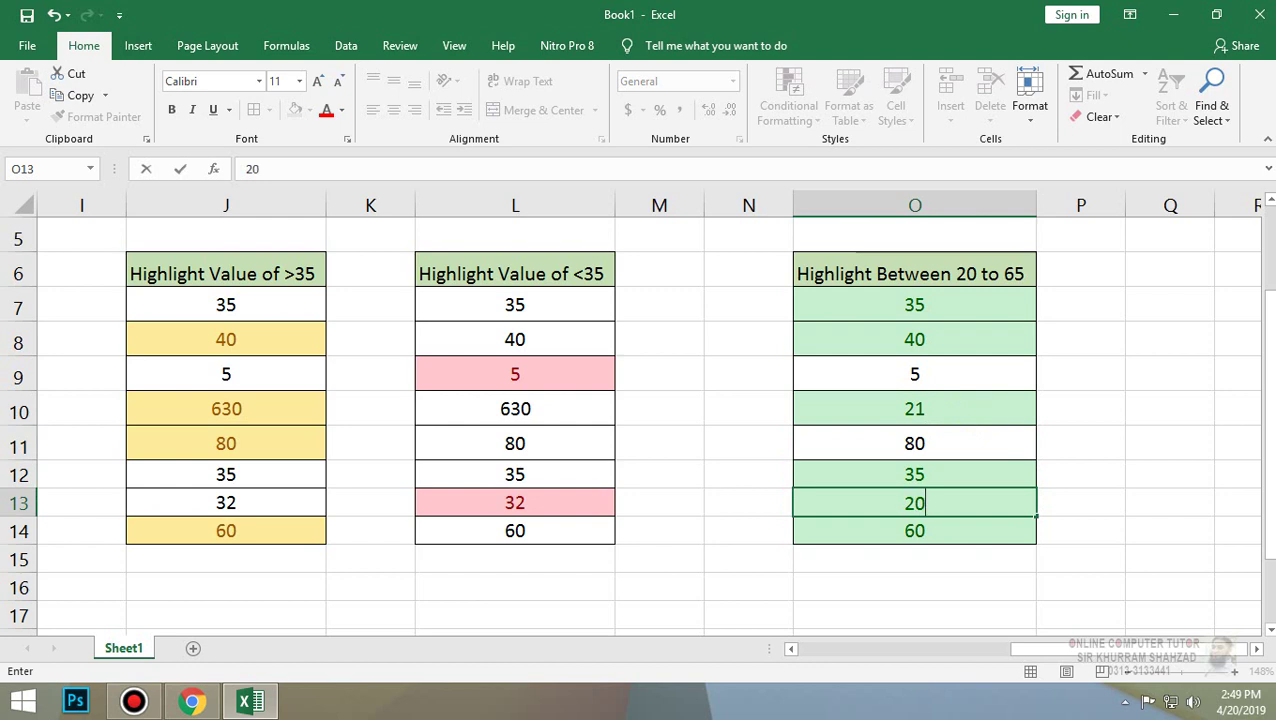
{"action": "key", "text": "Up"}
{"action": "key", "text": "Down"}
{"action": "type", "text": "1"}
{"action": "key", "text": "Up"}
{"action": "key", "text": "Up"}
{"action": "key", "text": "Up"}
{"action": "key", "text": "Up"}
{"action": "key", "text": "Up"}
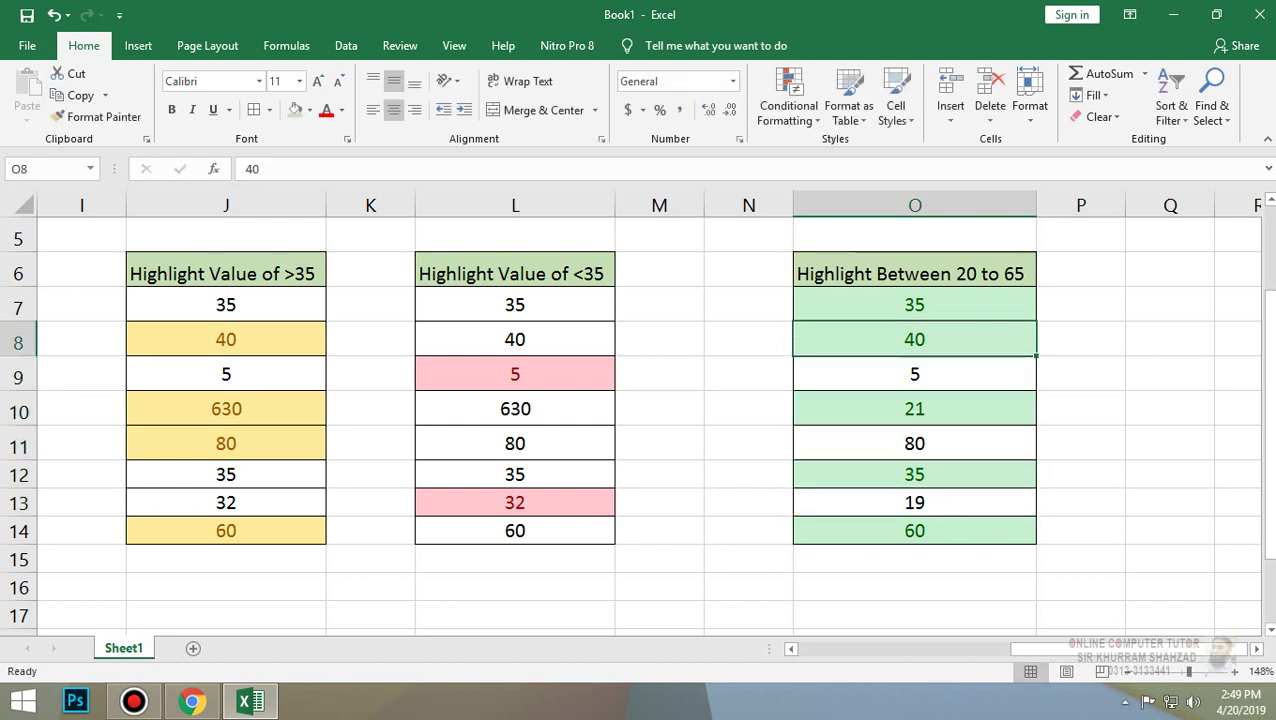
{"action": "key", "text": "Up"}
{"action": "type", "text": "66"}
{"action": "key", "text": "Return"}
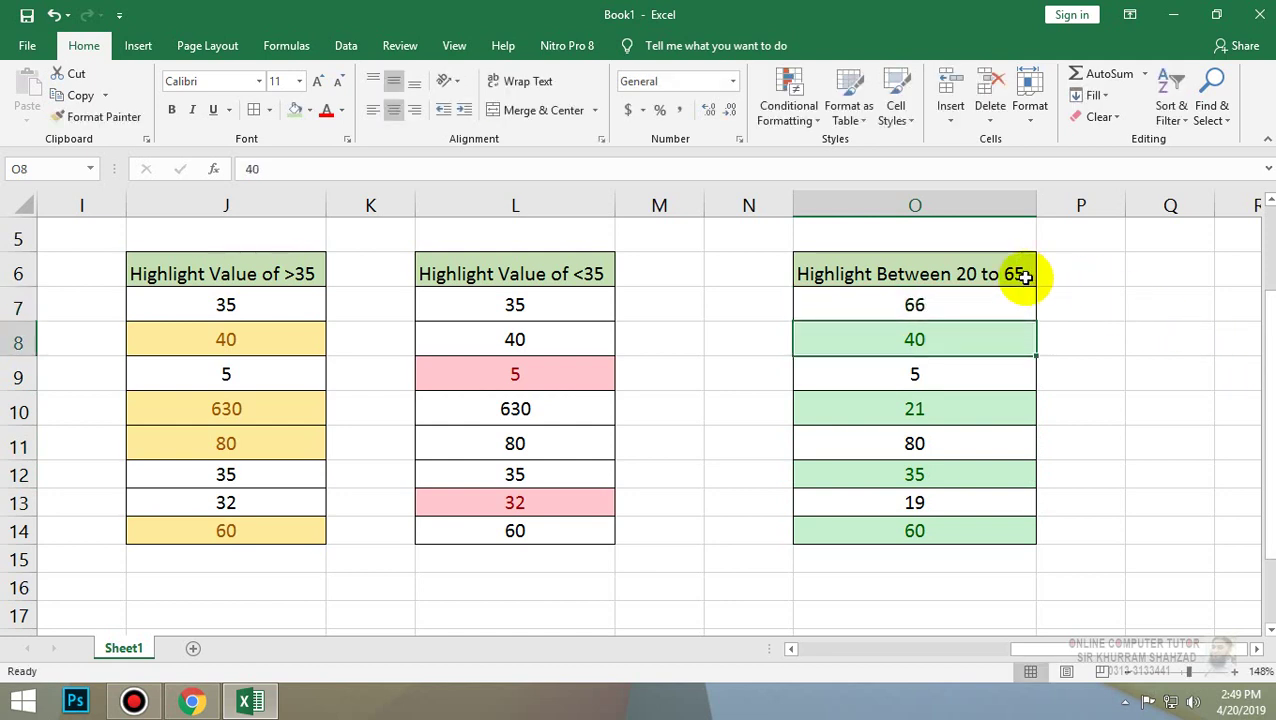
Reselect the Between 20 to 65 table, then scroll to show columns E–M from row 8.
{"action": "left_click_drag", "start_coordinate": [930, 263], "coordinate": [925, 524]}
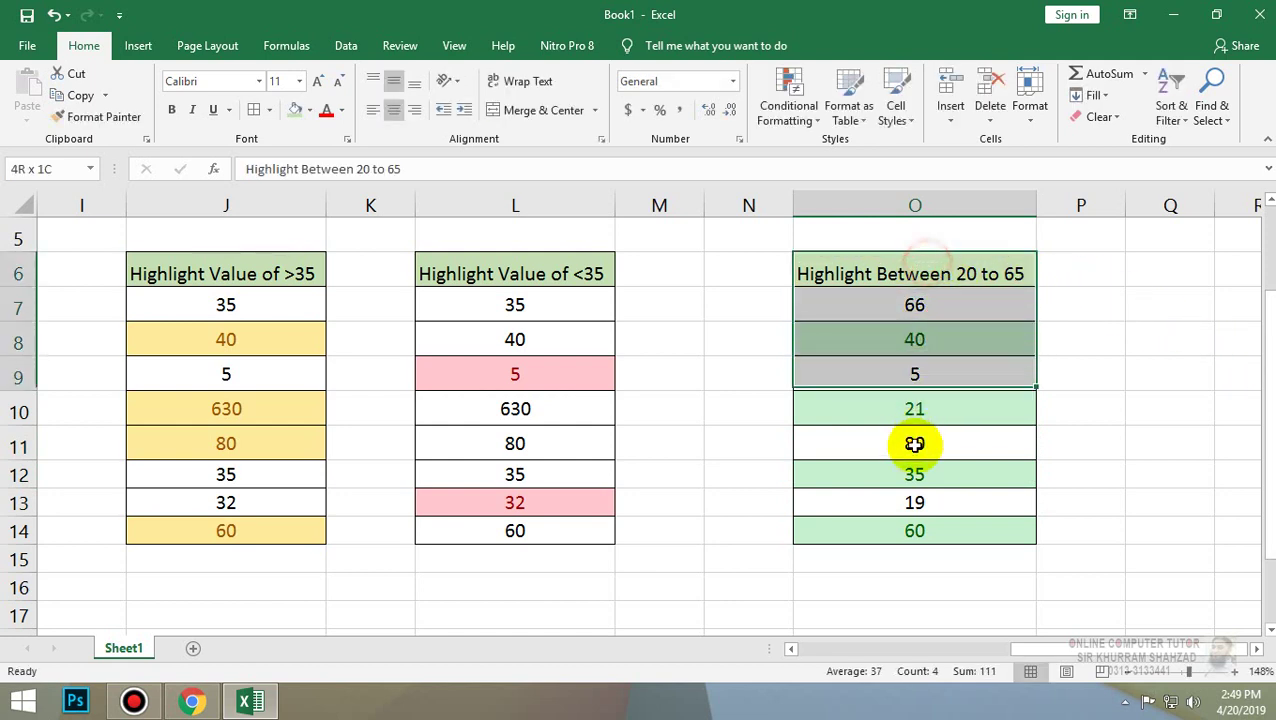
{"action": "right_click", "coordinate": [972, 280]}
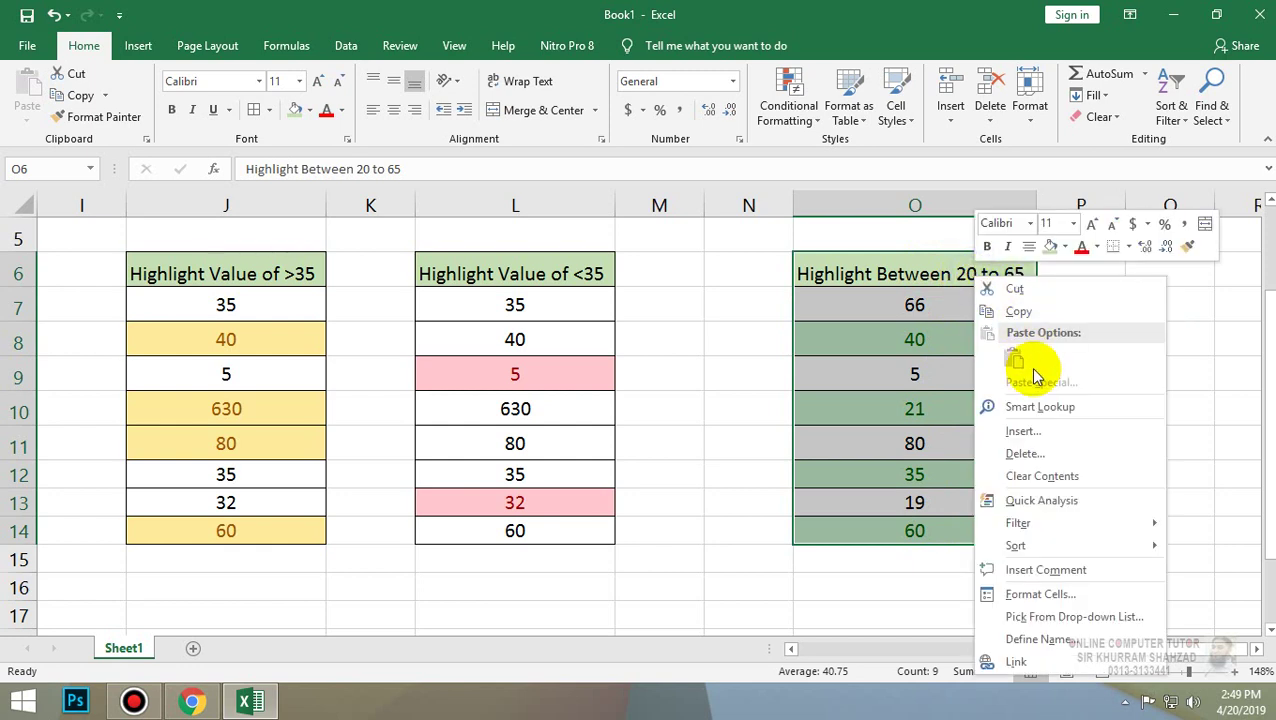
{"action": "left_click", "coordinate": [735, 441]}
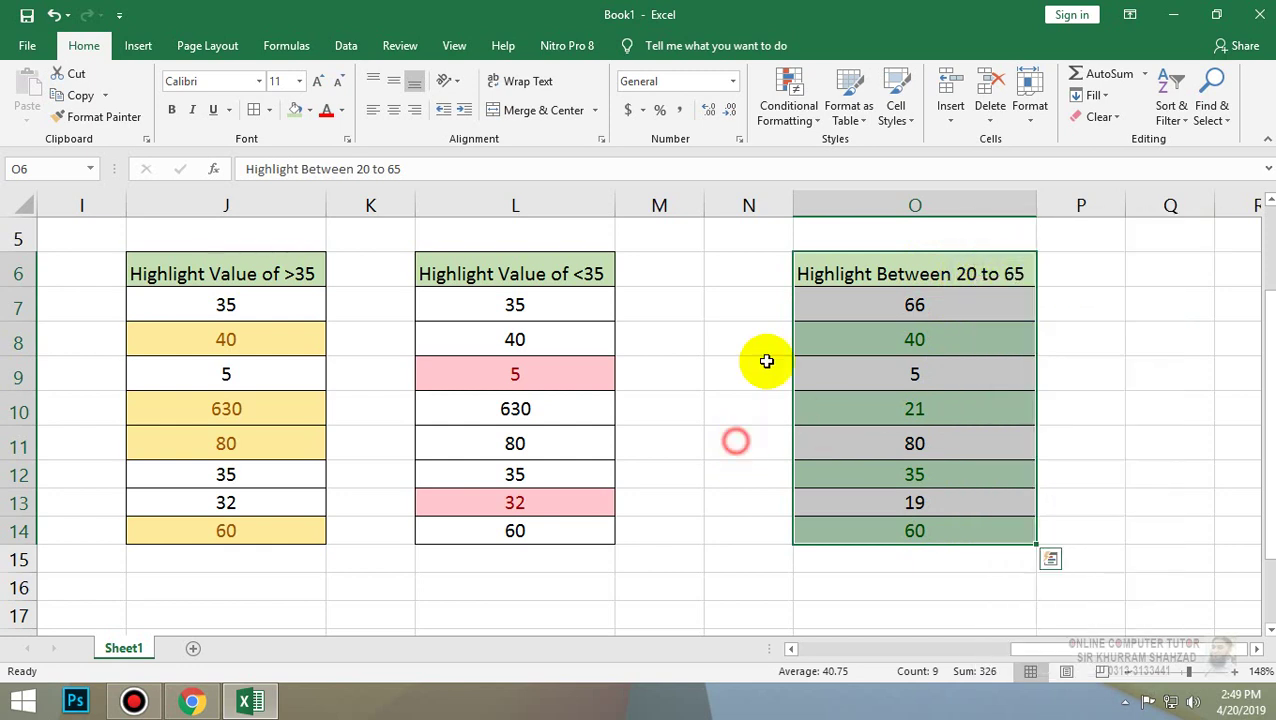
{"action": "left_click", "coordinate": [790, 105]}
{"action": "mouse_move", "coordinate": [900, 165]}
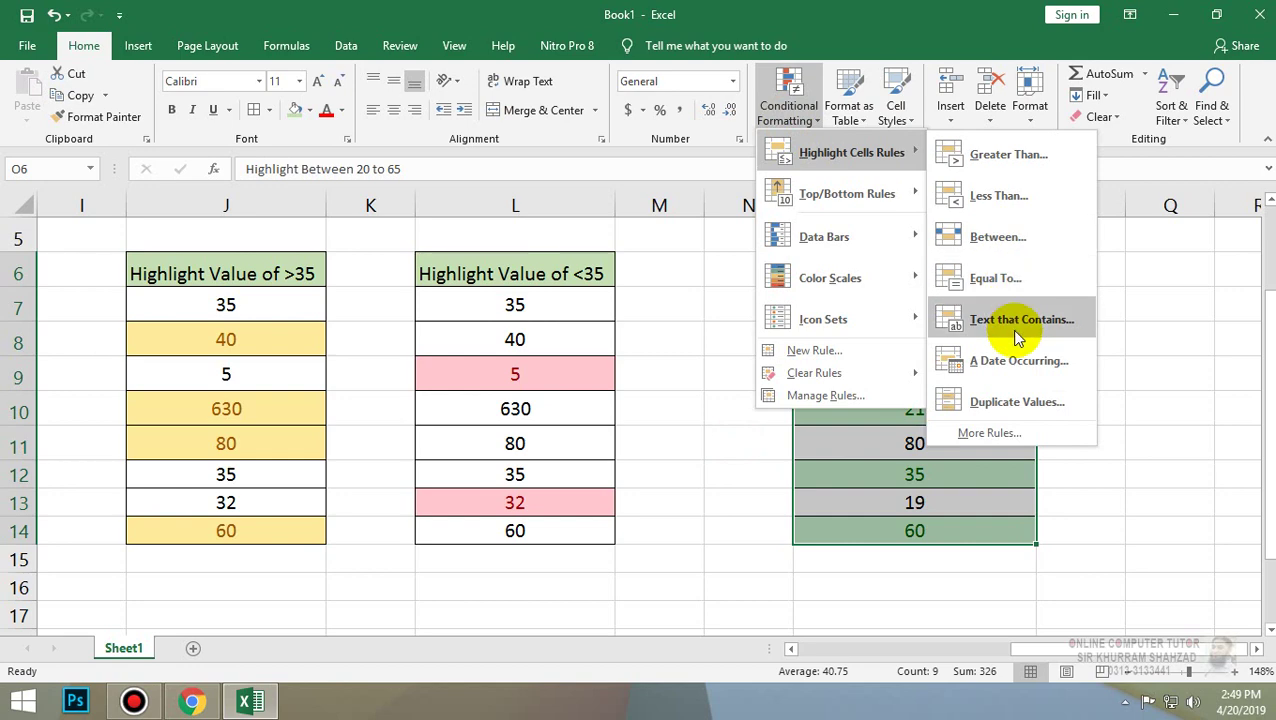
{"action": "left_click_drag", "start_coordinate": [1078, 648], "coordinate": [985, 648]}
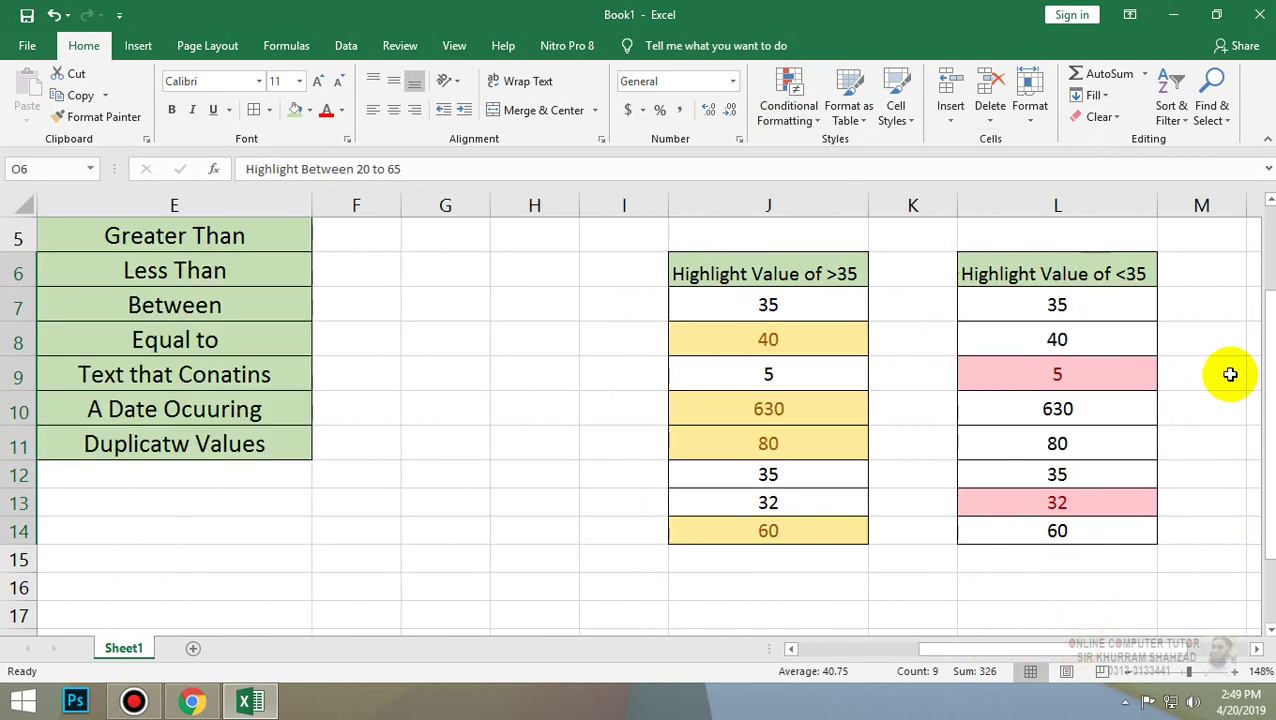
{"action": "left_click_drag", "start_coordinate": [1268, 300], "coordinate": [1266, 350]}
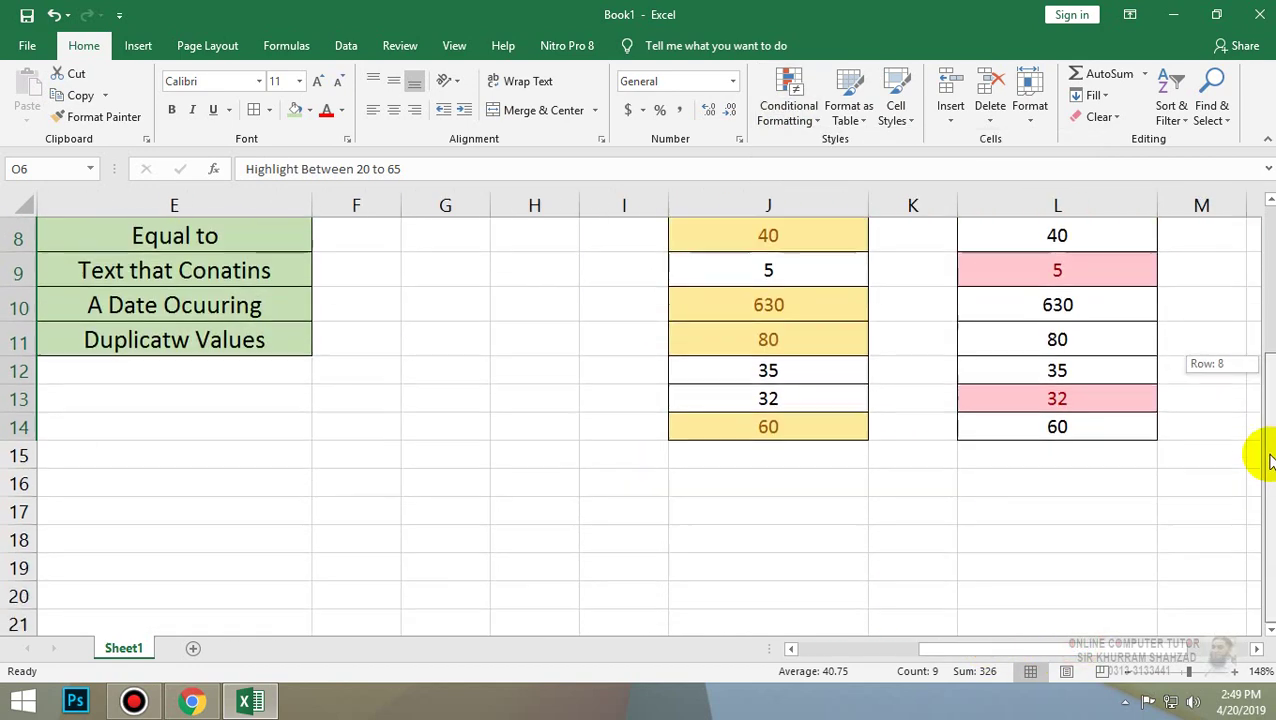
Type A, B, C across F16:H16 and C, A, B across F17:H17.
{"action": "left_click", "coordinate": [356, 484]}
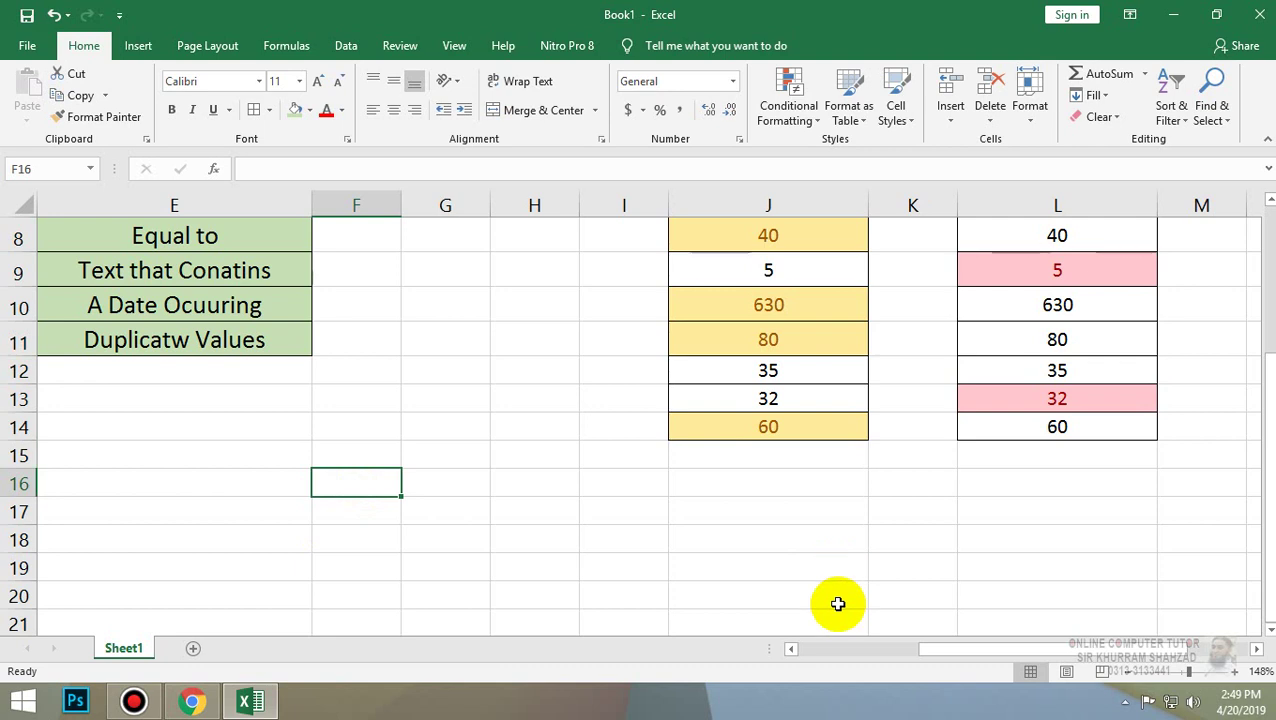
{"action": "type", "text": "A"}
{"action": "key", "text": "Tab"}
{"action": "type", "text": "B"}
{"action": "key", "text": "Tab"}
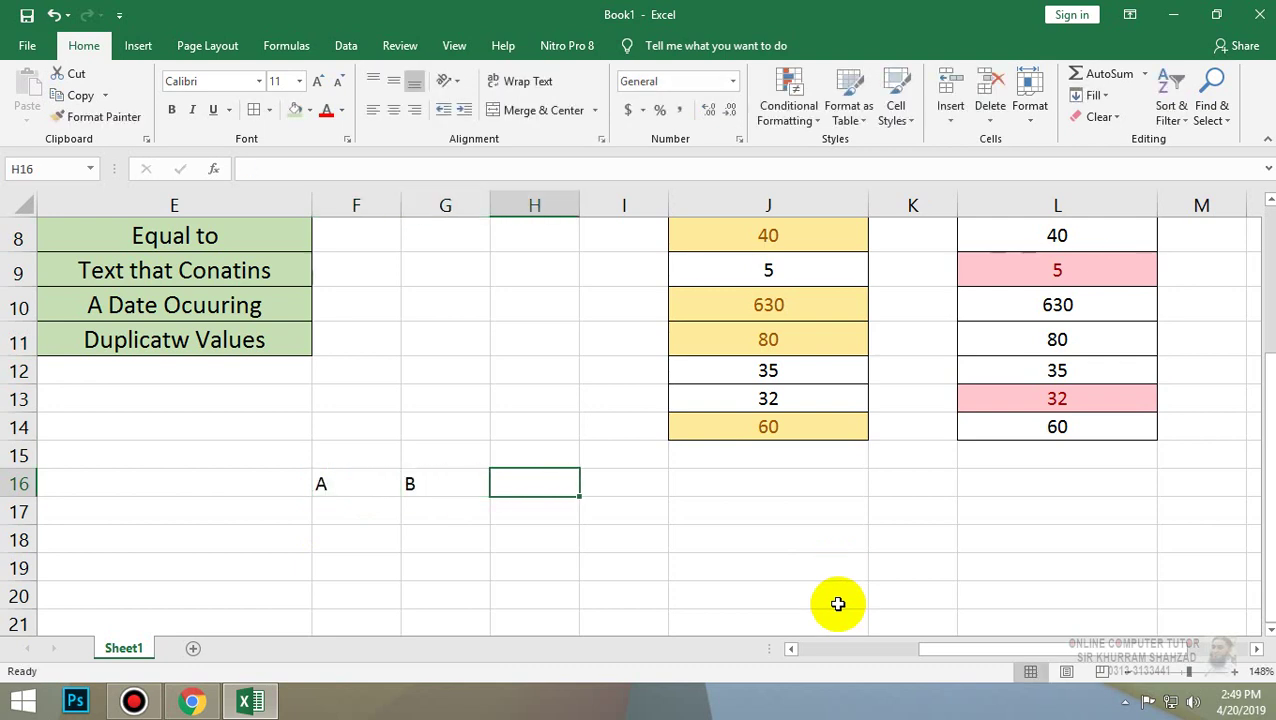
{"action": "type", "text": "C"}
{"action": "key", "text": "Return"}
{"action": "type", "text": "C"}
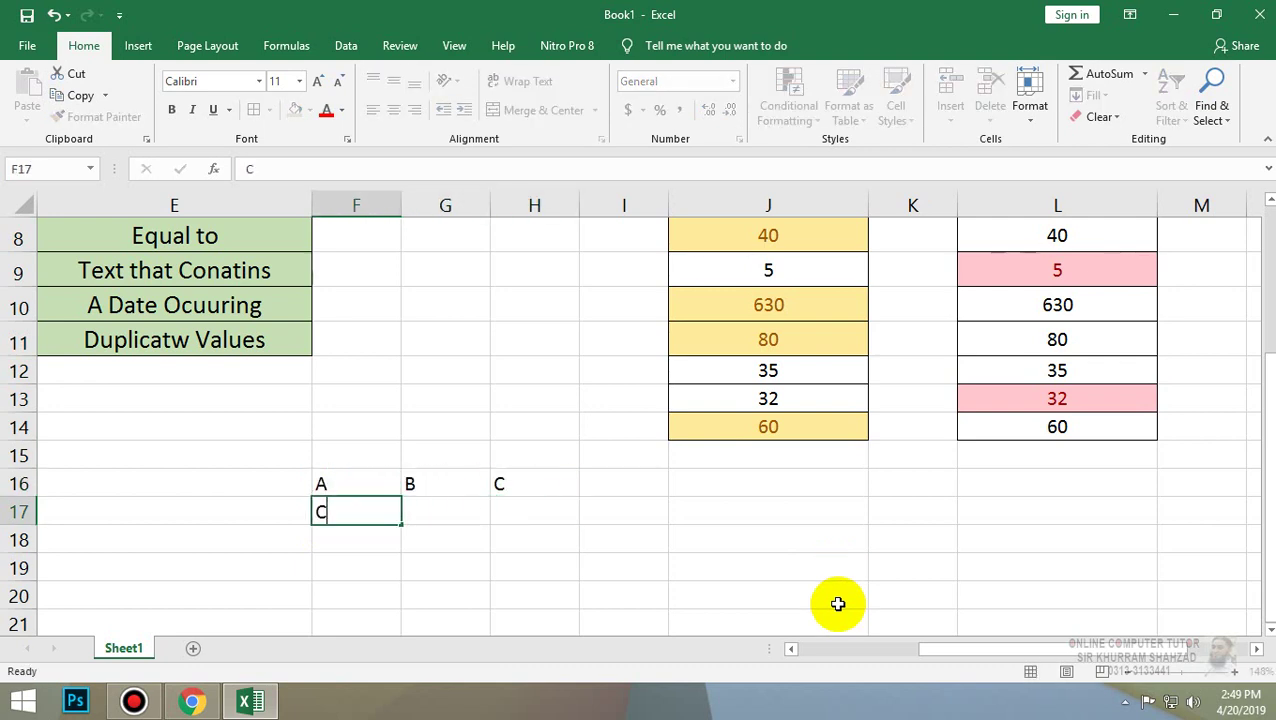
{"action": "key", "text": "Tab"}
{"action": "type", "text": "A"}
{"action": "key", "text": "Tab"}
{"action": "type", "text": "B"}
{"action": "key", "text": "Return"}
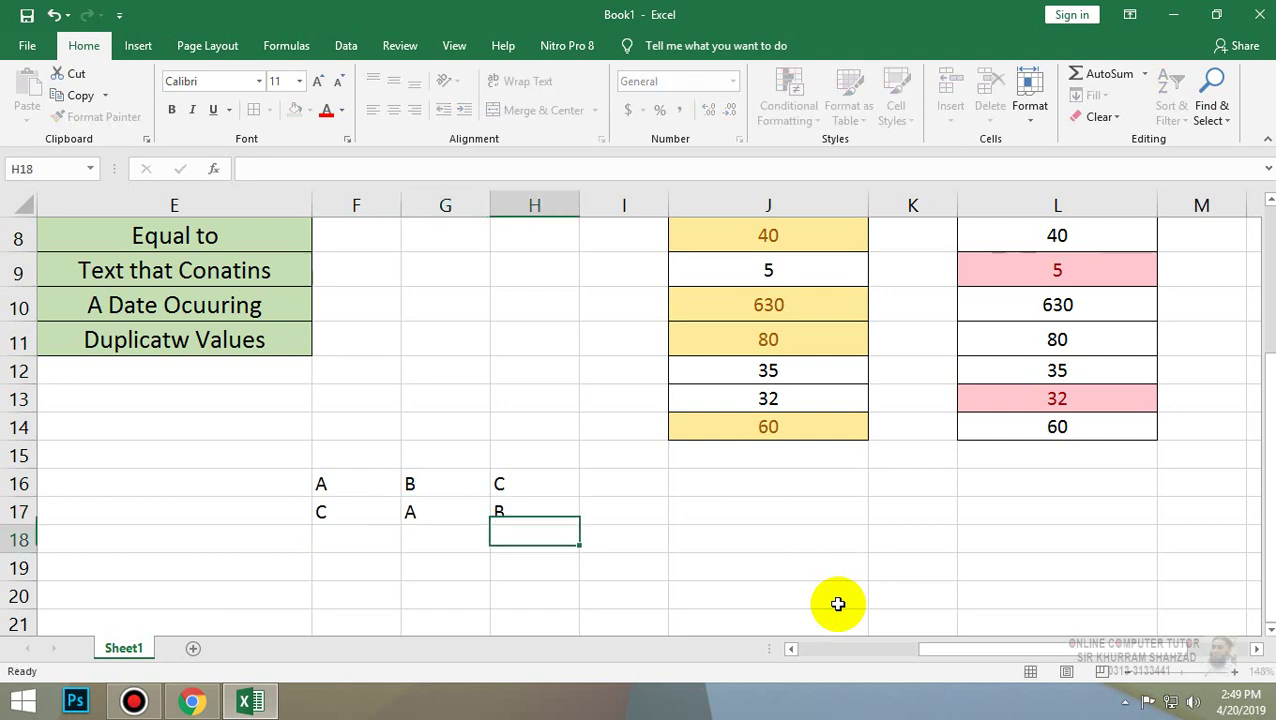
Fill row 18 with B, C, A and select the F16:H18 letter grid.
{"action": "type", "text": "A"}
{"action": "key", "text": "shift+Tab"}
{"action": "type", "text": "C"}
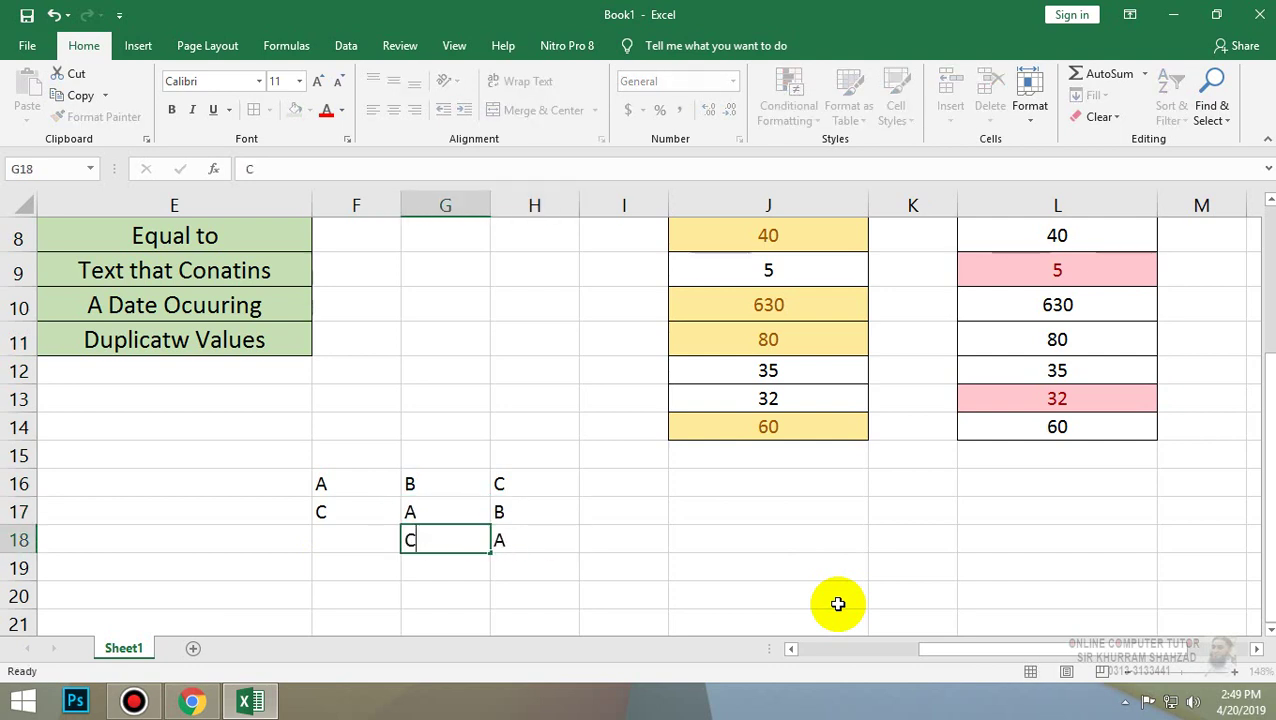
{"action": "key", "text": "shift+Tab"}
{"action": "type", "text": "B"}
{"action": "key", "text": "Tab"}
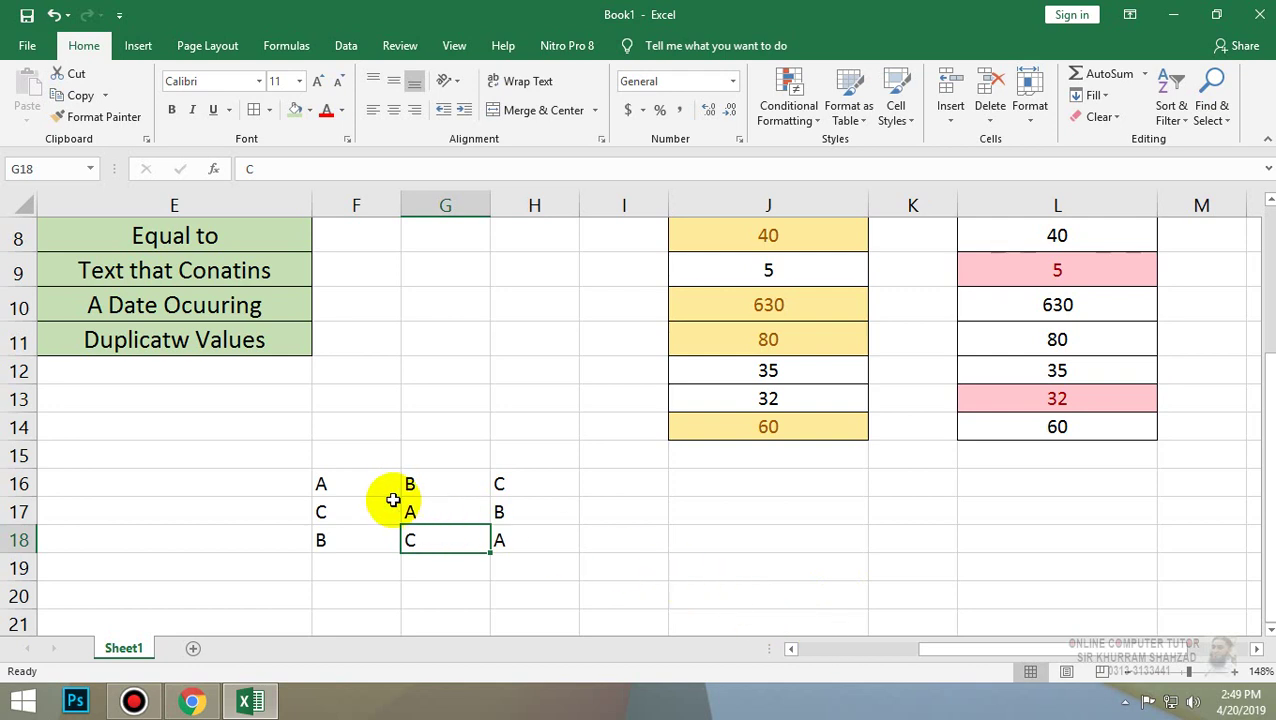
{"action": "mouse_move", "coordinate": [360, 486]}
{"action": "left_mouse_down"}
{"action": "mouse_move", "coordinate": [512, 525]}
{"action": "mouse_move", "coordinate": [512, 540]}
{"action": "left_mouse_up"}
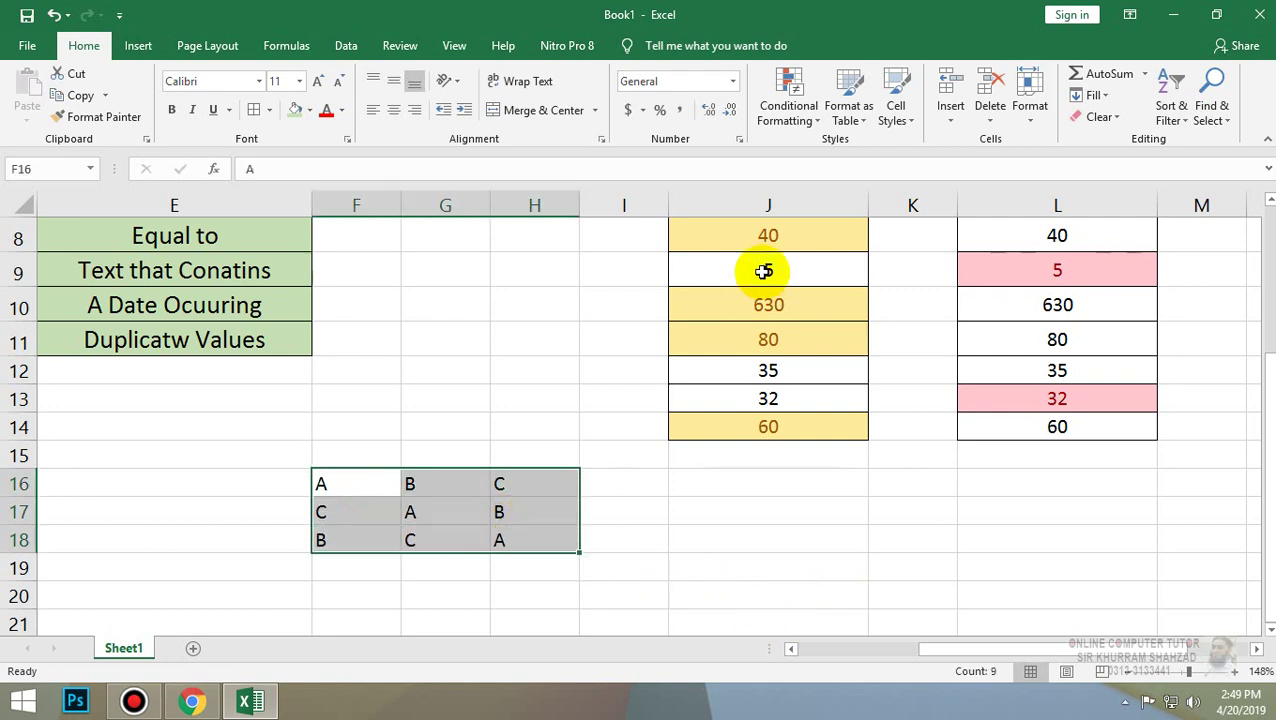
Highlight grid cells containing A with light red fill and dark red text.
{"action": "left_click", "coordinate": [805, 128]}
{"action": "mouse_move", "coordinate": [830, 150]}
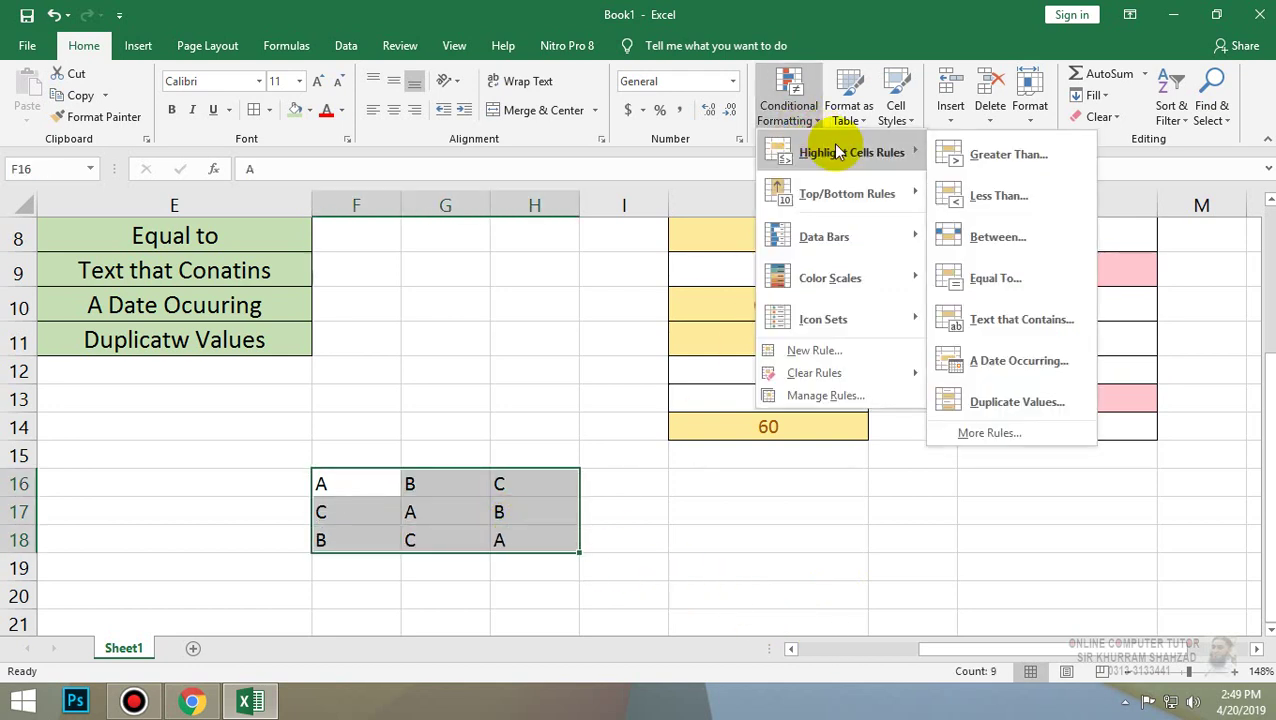
{"action": "left_click", "coordinate": [1052, 320]}
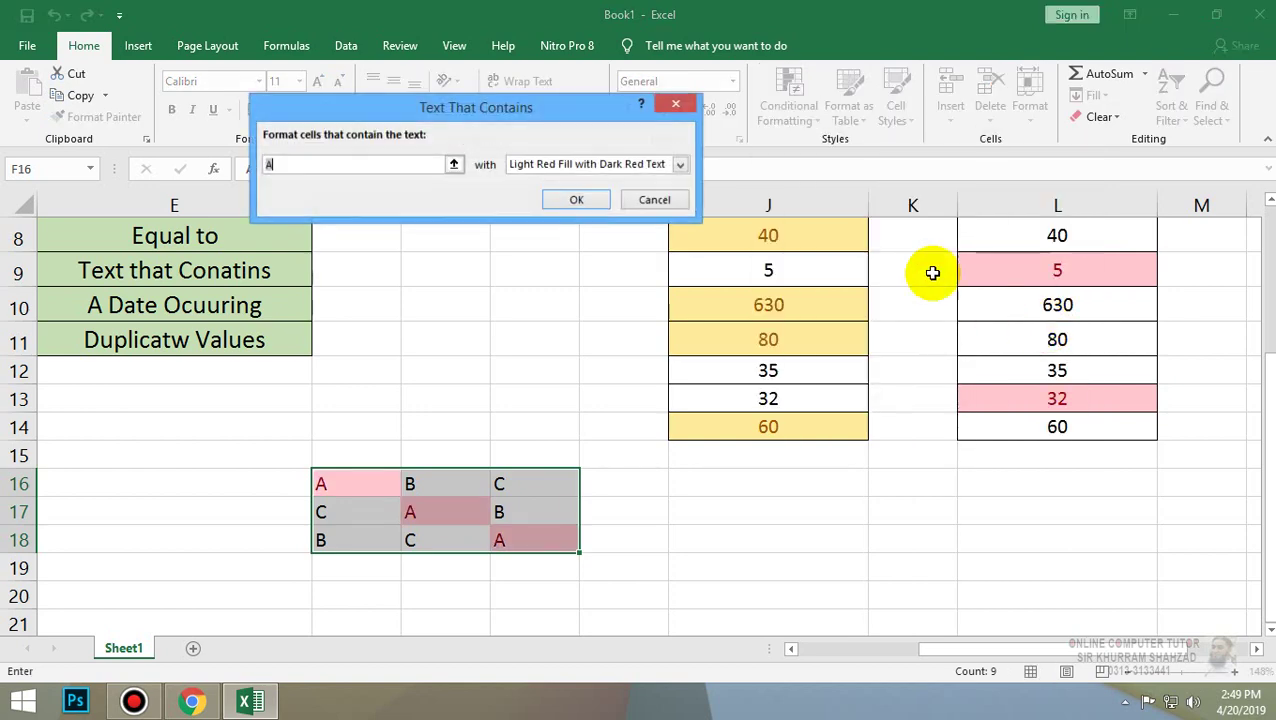
{"action": "left_click_drag", "start_coordinate": [498, 105], "coordinate": [965, 72]}
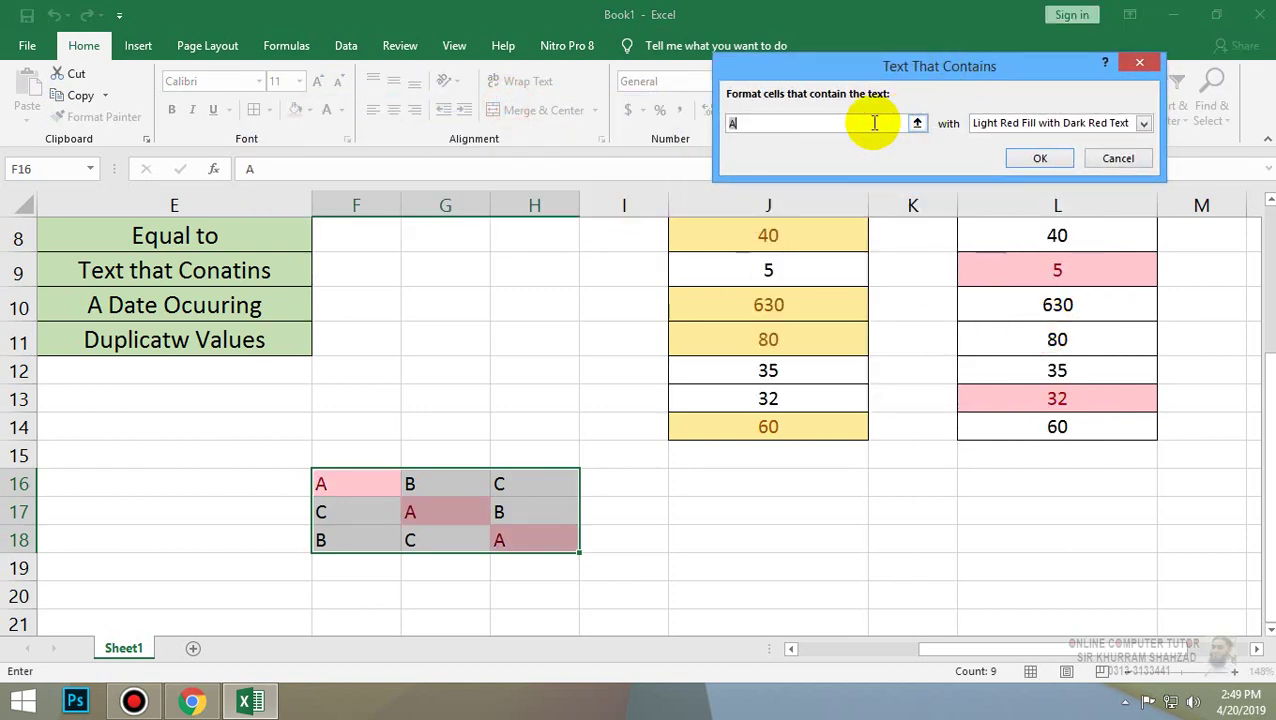
{"action": "left_click", "coordinate": [1000, 122]}
{"action": "left_click", "coordinate": [1020, 137]}
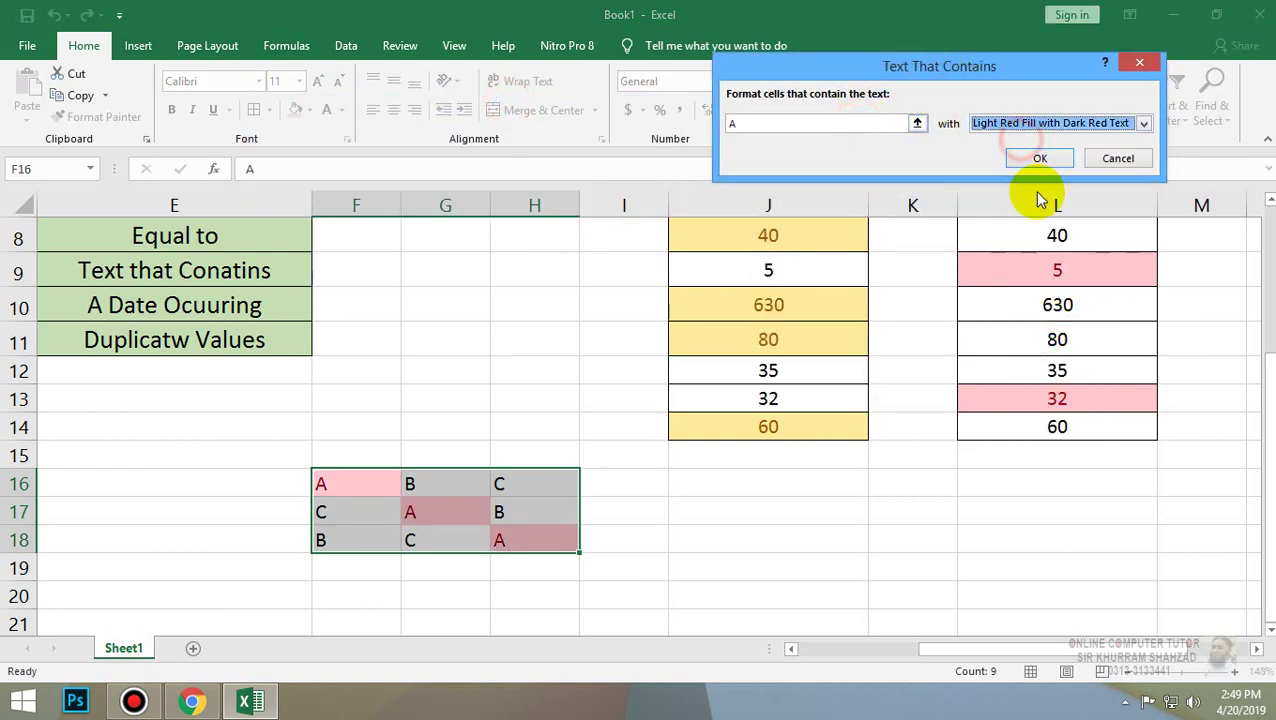
{"action": "left_click", "coordinate": [1040, 160]}
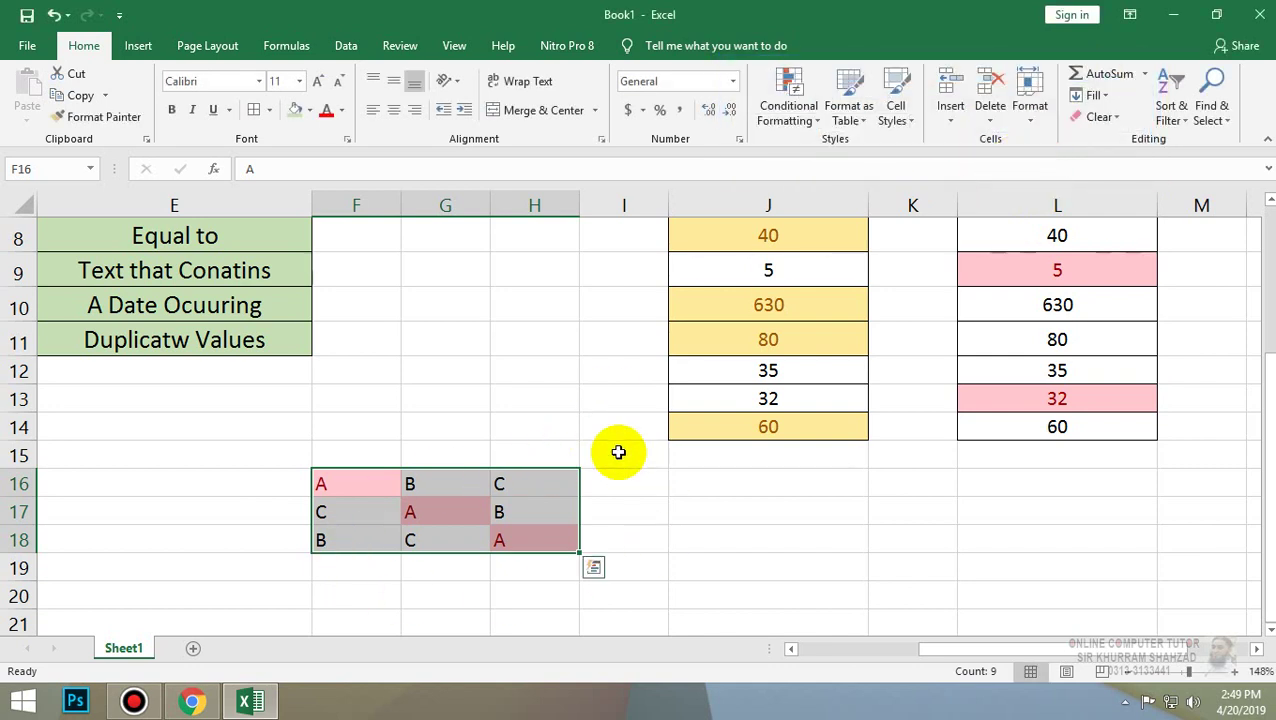
{"action": "left_click", "coordinate": [585, 604]}
Add a Text That Contains rule for b using green fill with dark green text.
{"action": "left_click_drag", "start_coordinate": [356, 490], "coordinate": [567, 553]}
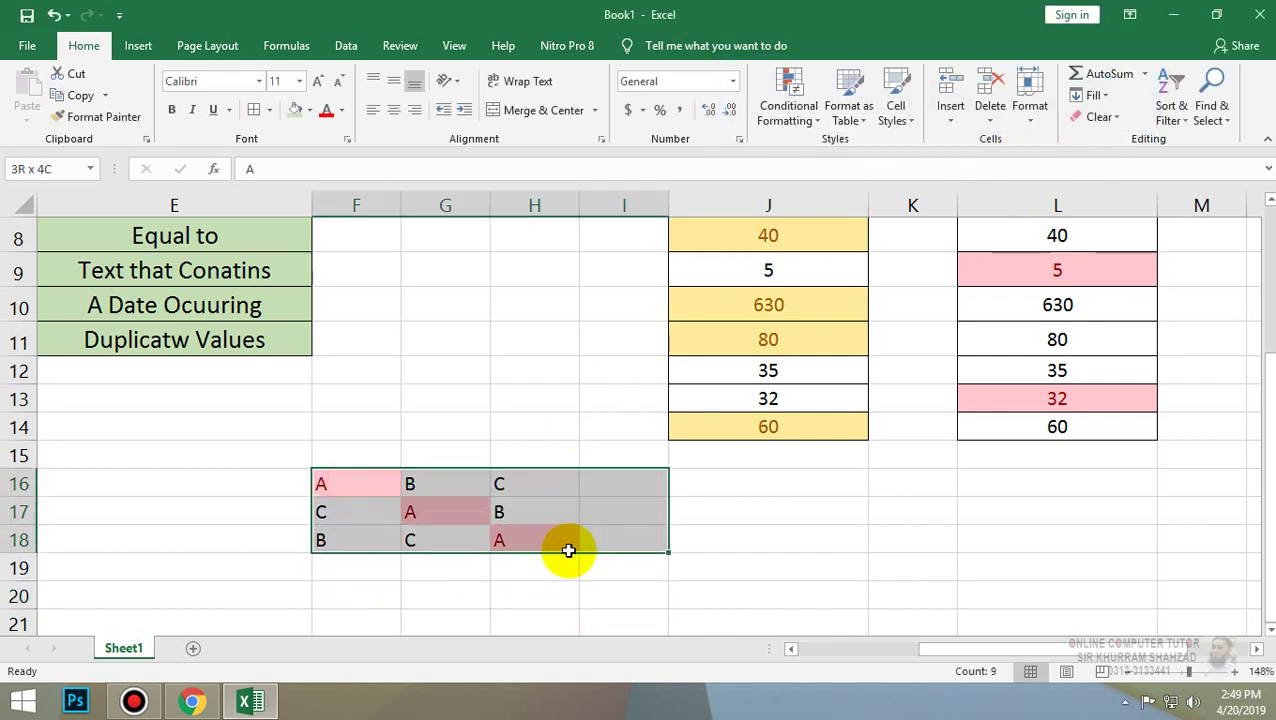
{"action": "left_click", "coordinate": [790, 95]}
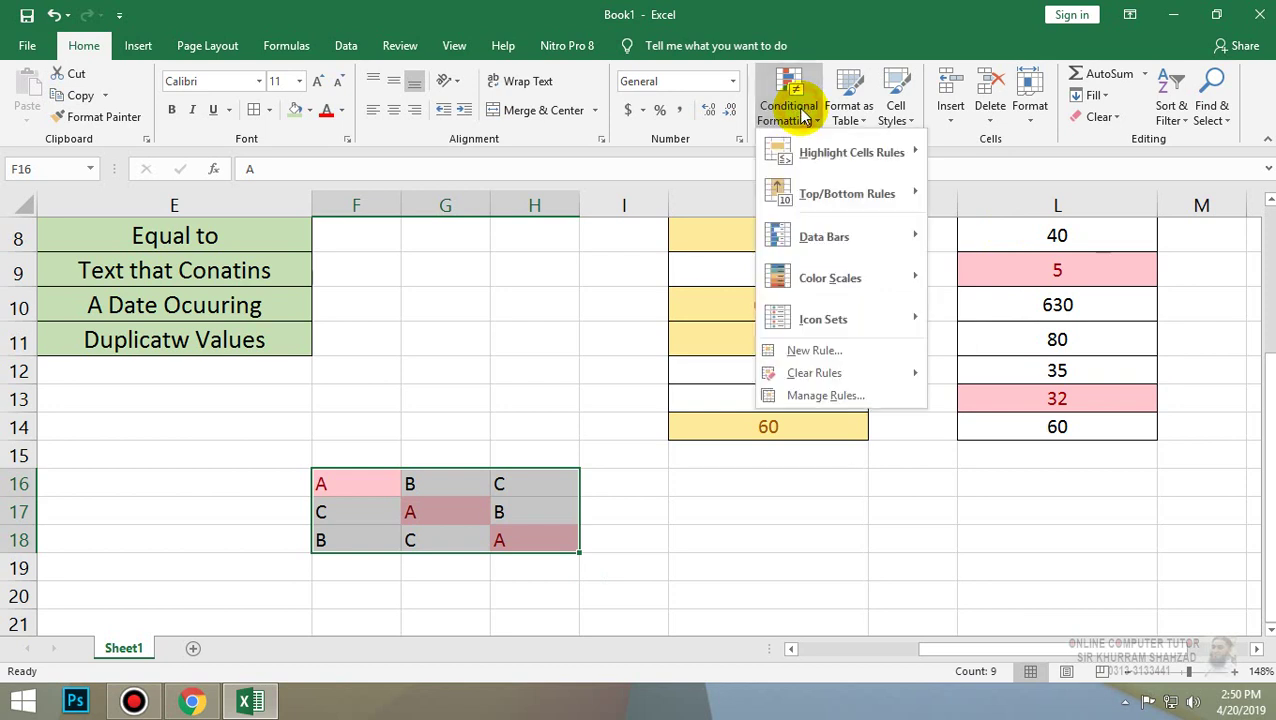
{"action": "mouse_move", "coordinate": [836, 162]}
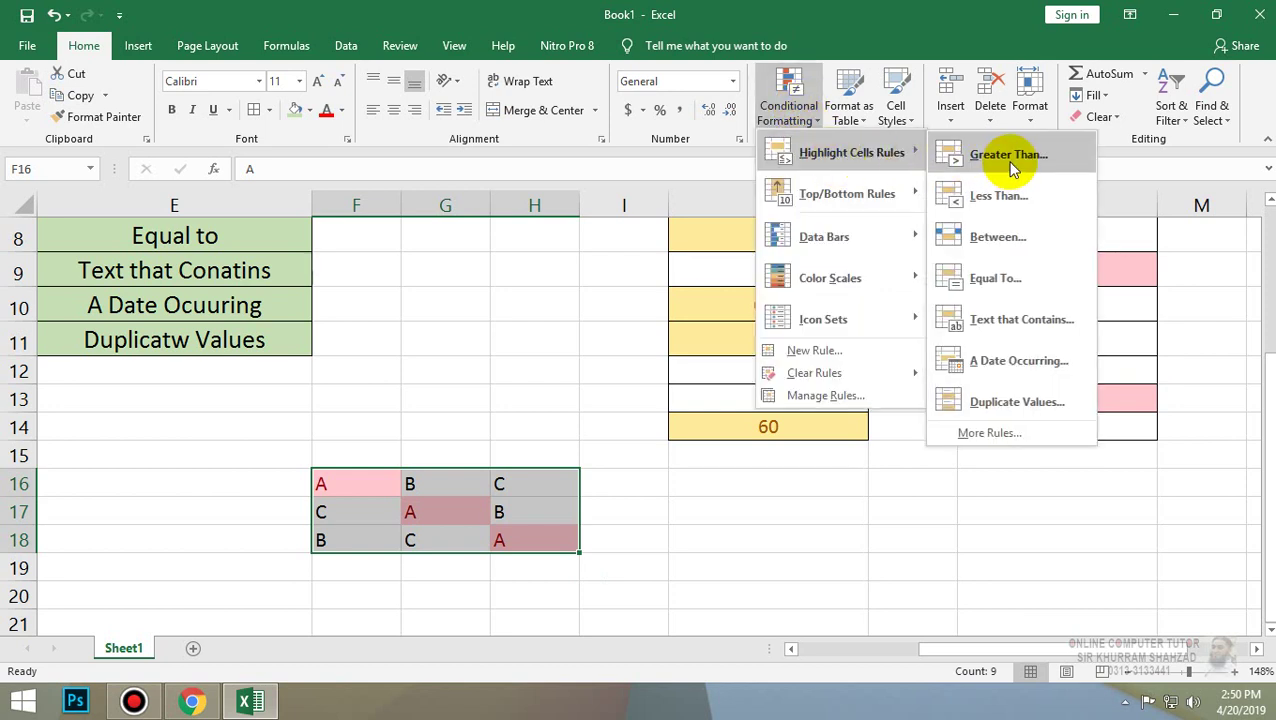
{"action": "left_click", "coordinate": [1022, 320]}
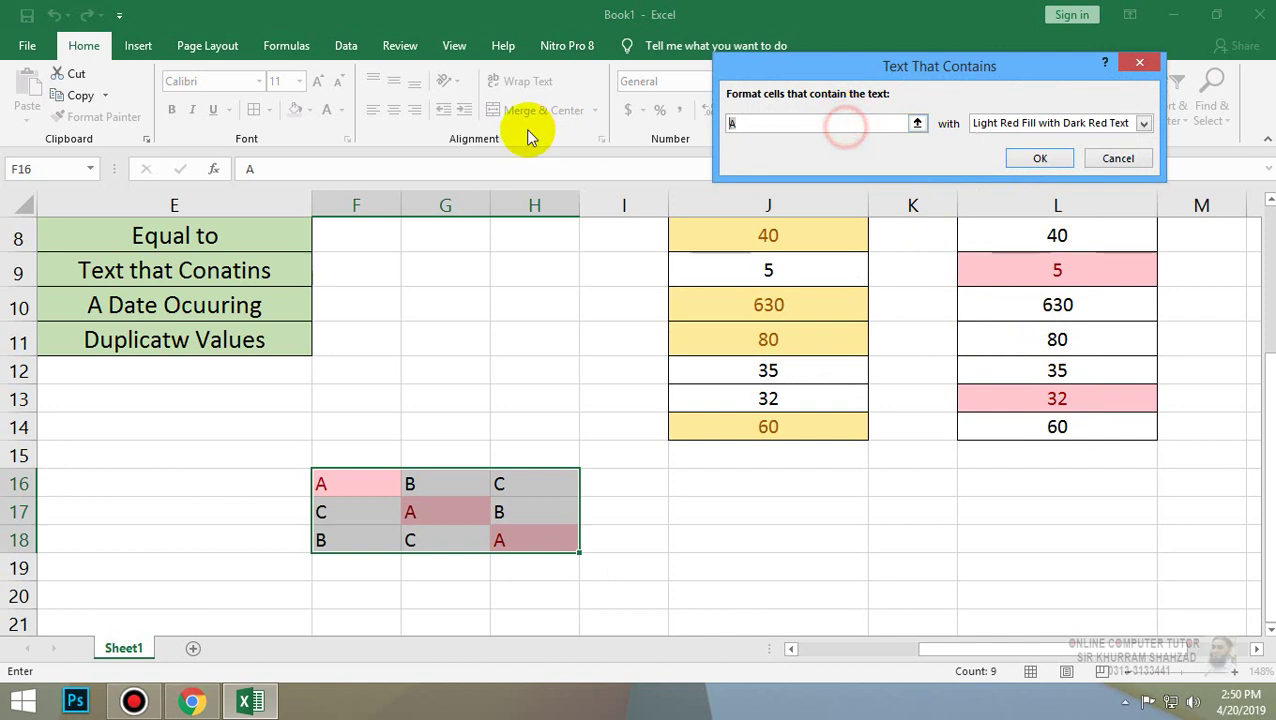
{"action": "type", "text": "b"}
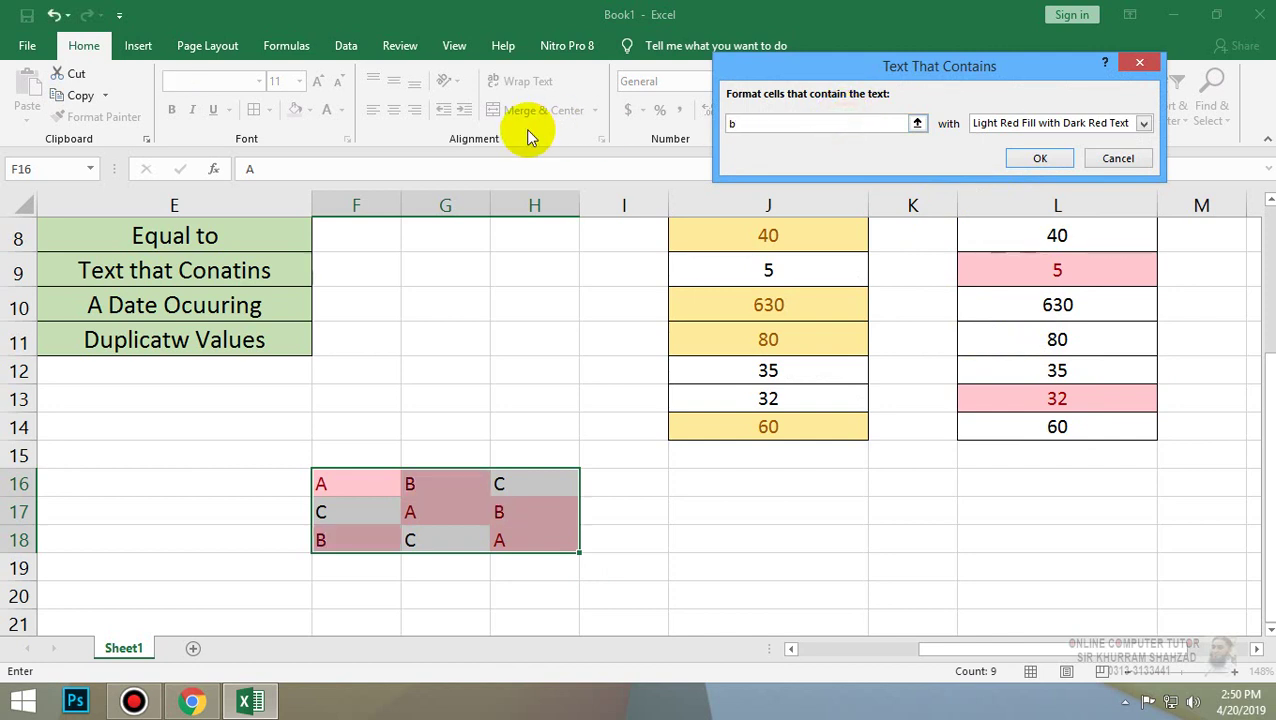
{"action": "left_click", "coordinate": [1040, 122]}
{"action": "left_click", "coordinate": [1042, 164]}
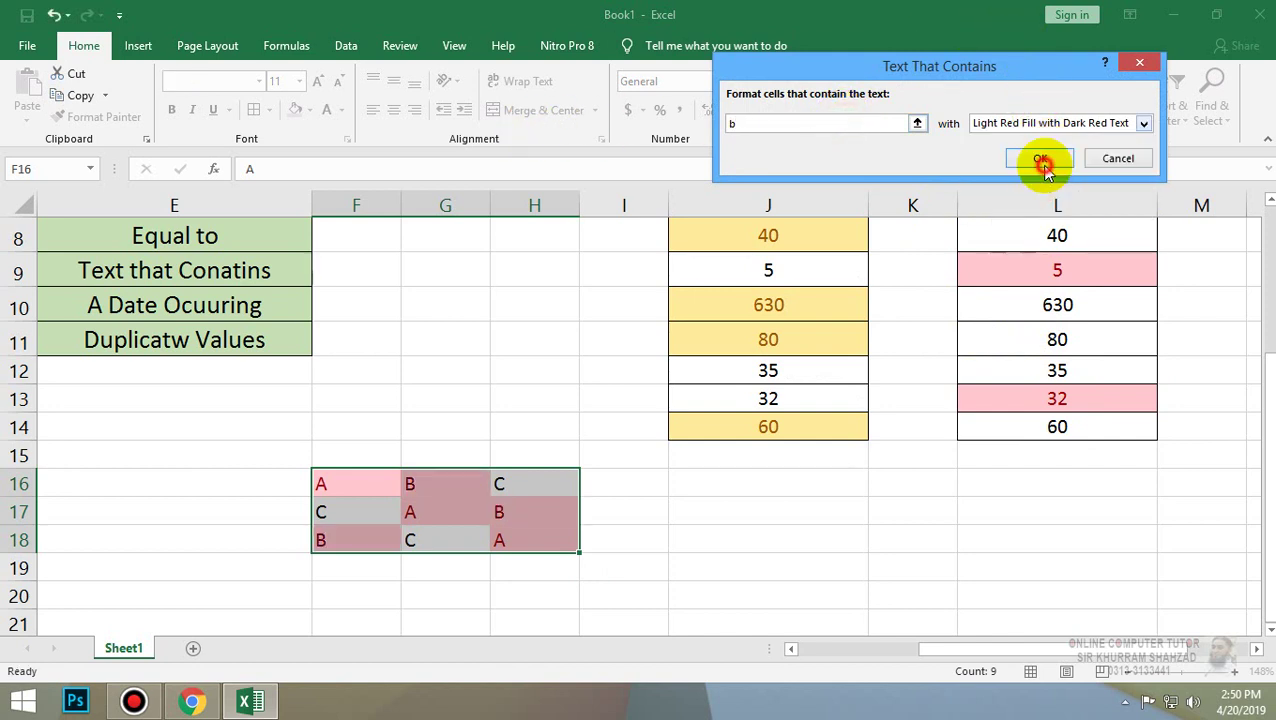
{"action": "left_click", "coordinate": [1040, 157]}
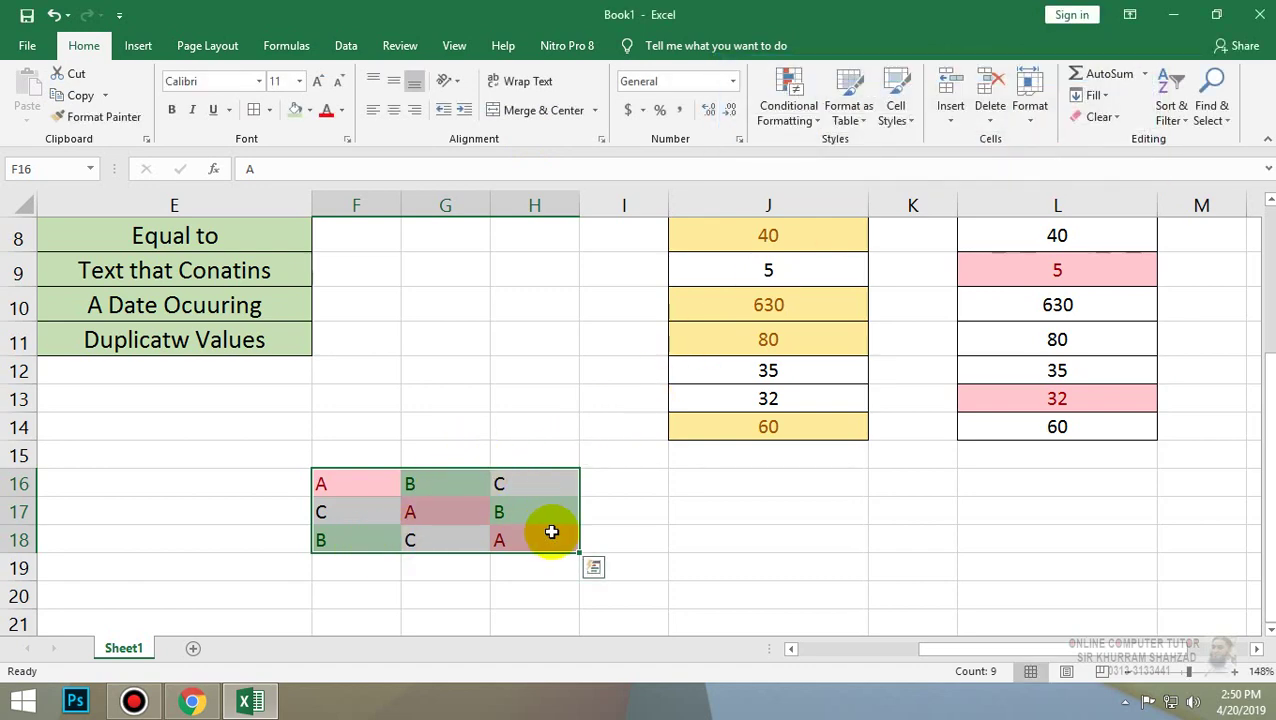
Add a Text That Contains rule for c using yellow fill with dark yellow text.
{"action": "left_click", "coordinate": [787, 98]}
{"action": "mouse_move", "coordinate": [843, 155]}
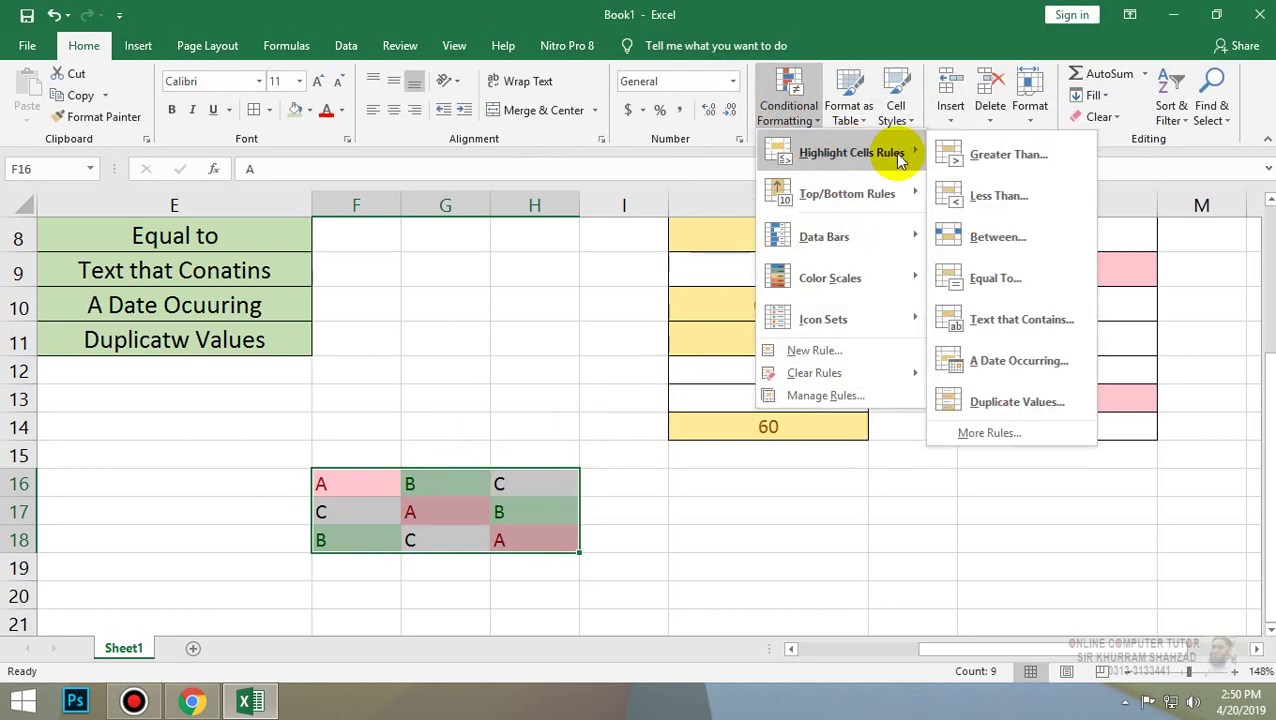
{"action": "left_click", "coordinate": [1045, 320]}
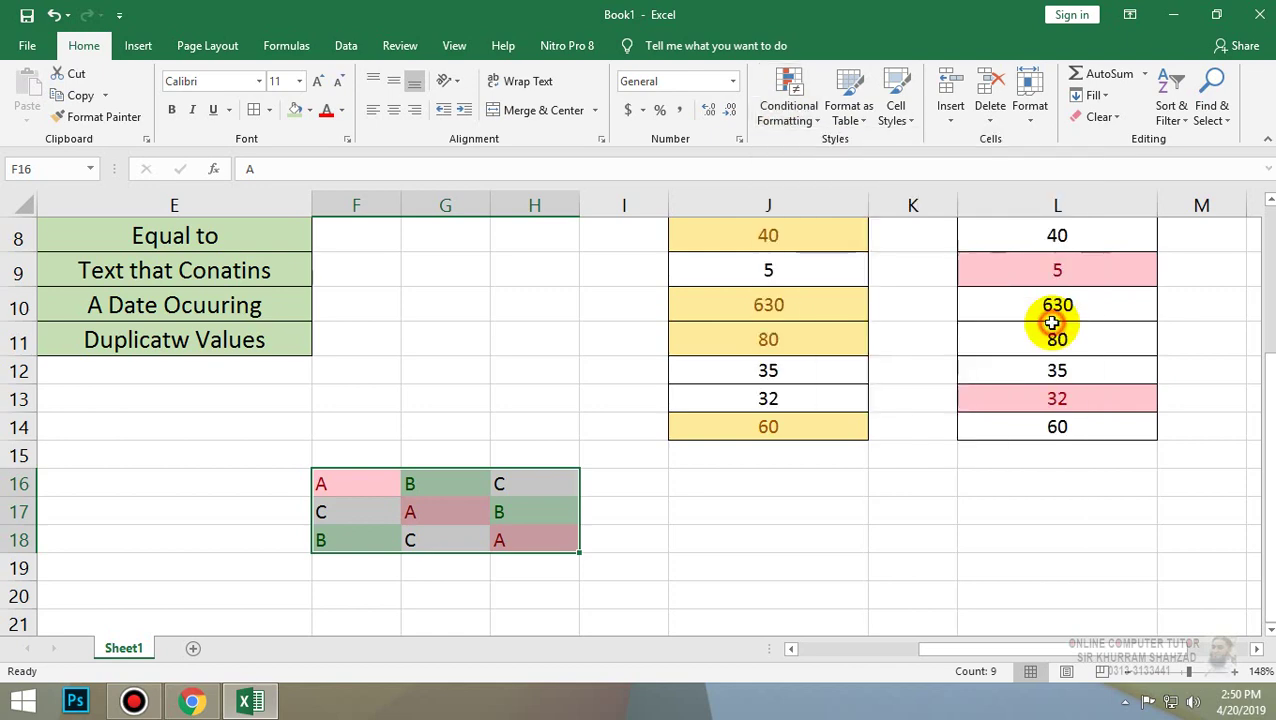
{"action": "type", "text": "c"}
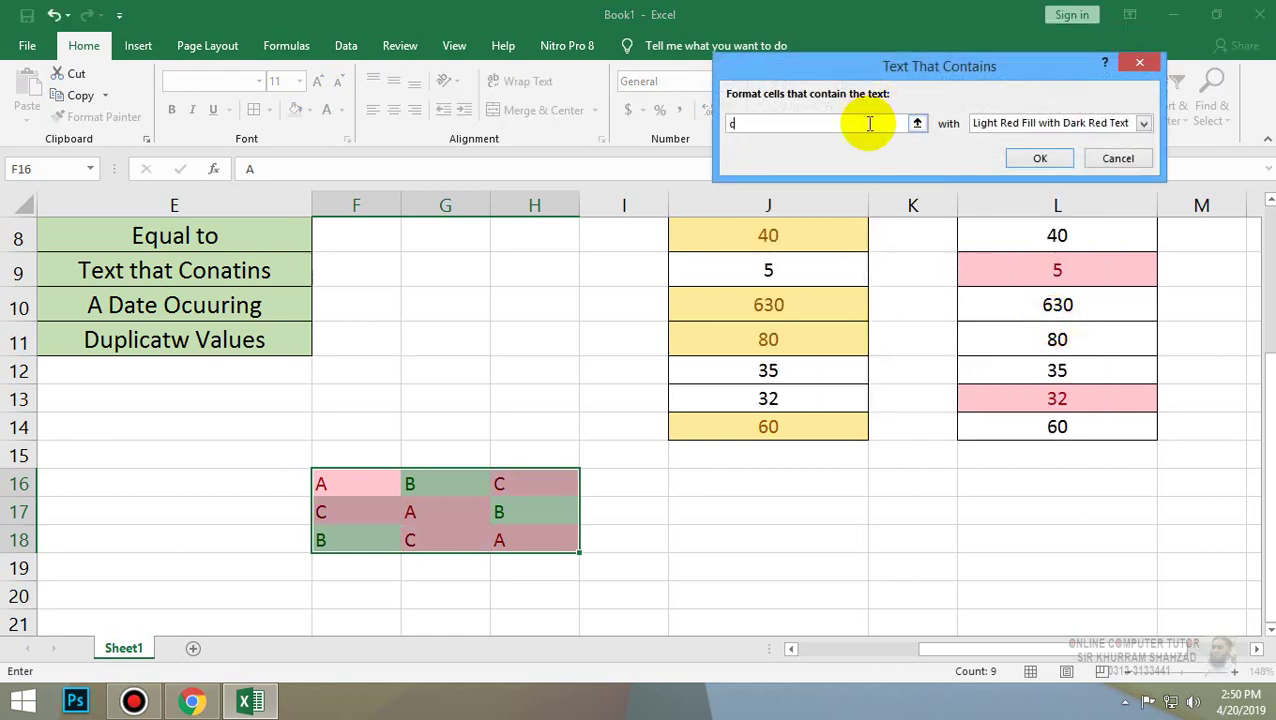
{"action": "left_click", "coordinate": [983, 123]}
{"action": "left_click", "coordinate": [1000, 152]}
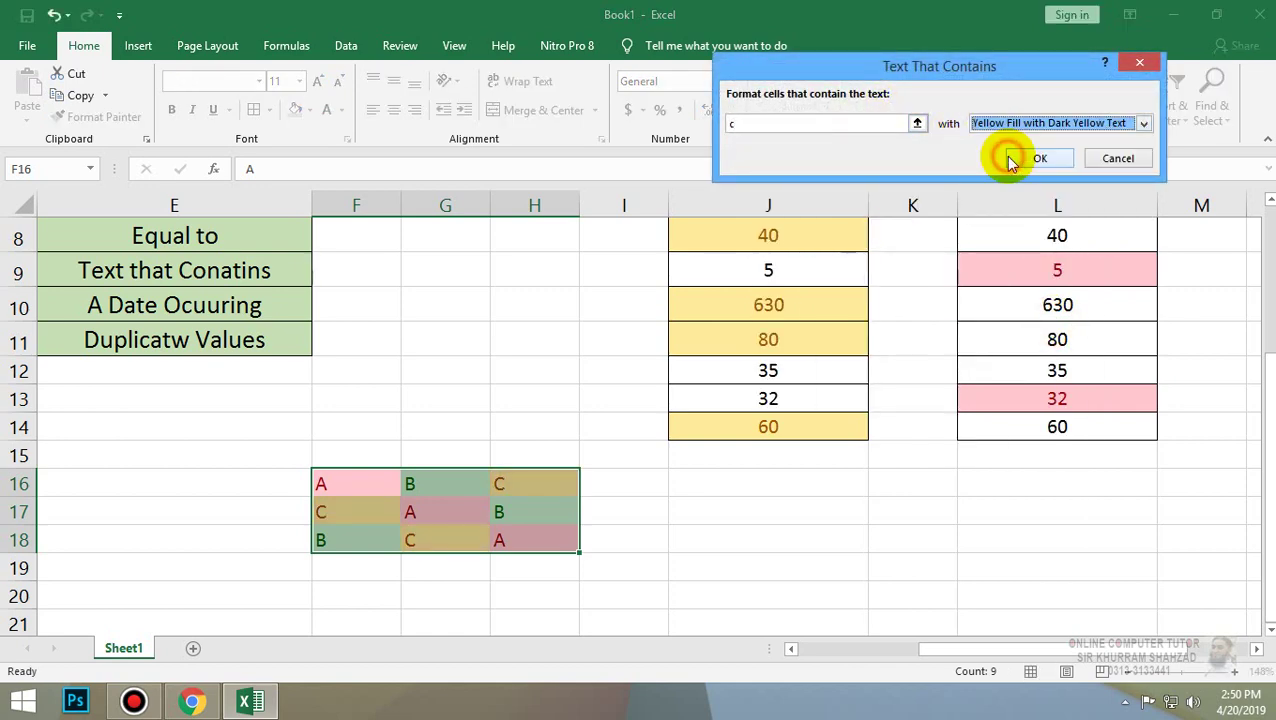
{"action": "left_click", "coordinate": [1018, 158]}
{"action": "left_click", "coordinate": [834, 478]}
Enter a in H16, b in F17 and c in G17 so their highlight colours change.
{"action": "left_click", "coordinate": [551, 487]}
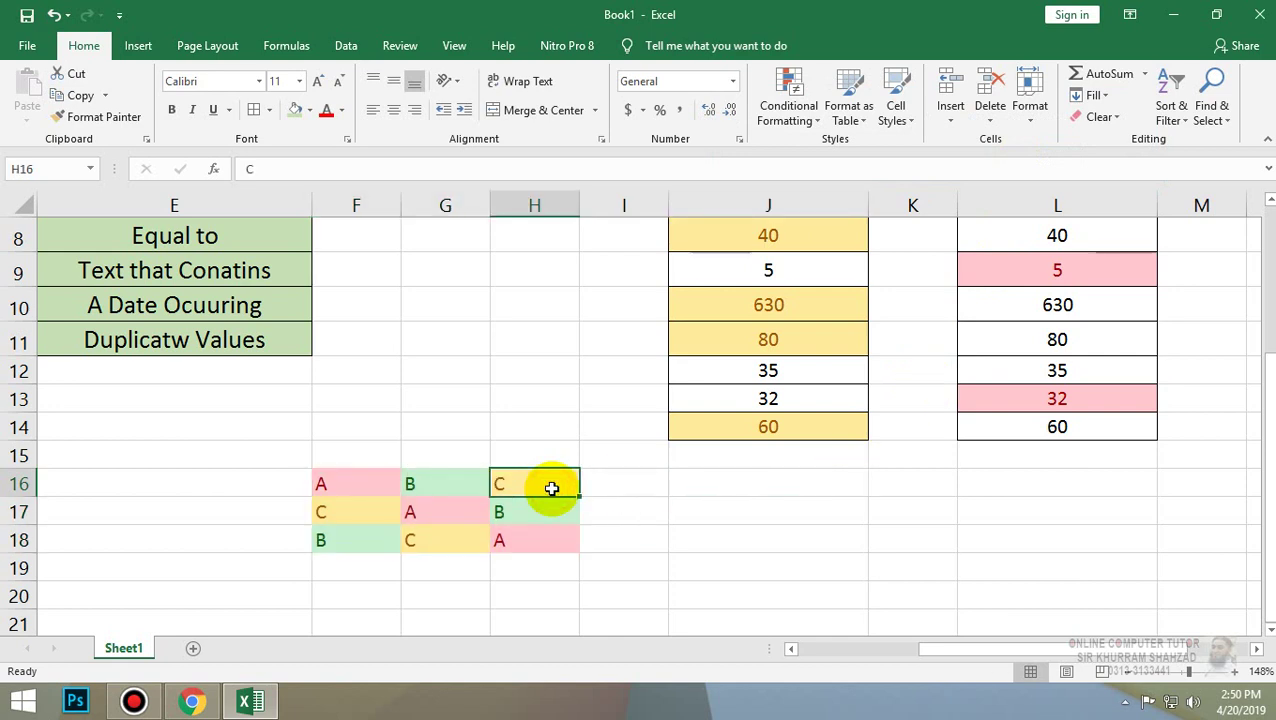
{"action": "type", "text": "a"}
{"action": "key", "text": "Left"}
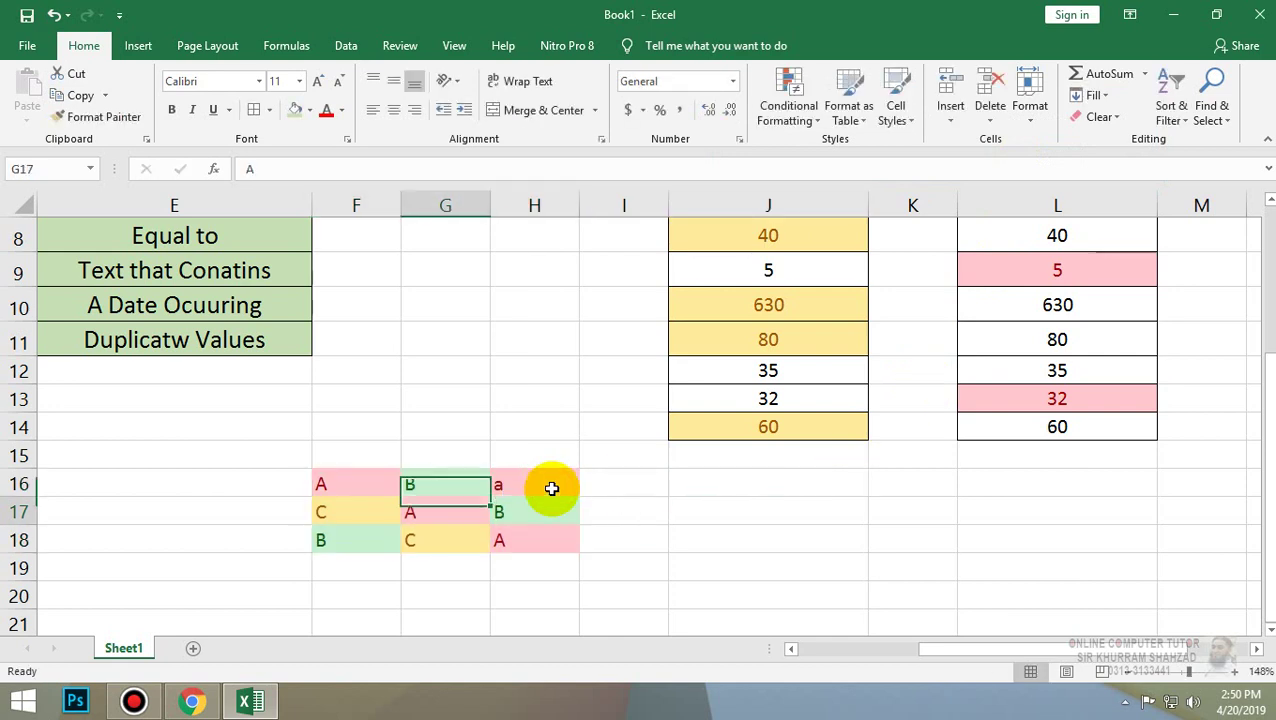
{"action": "key", "text": "Down"}
{"action": "key", "text": "Down"}
{"action": "key", "text": "Left"}
{"action": "key", "text": "Up"}
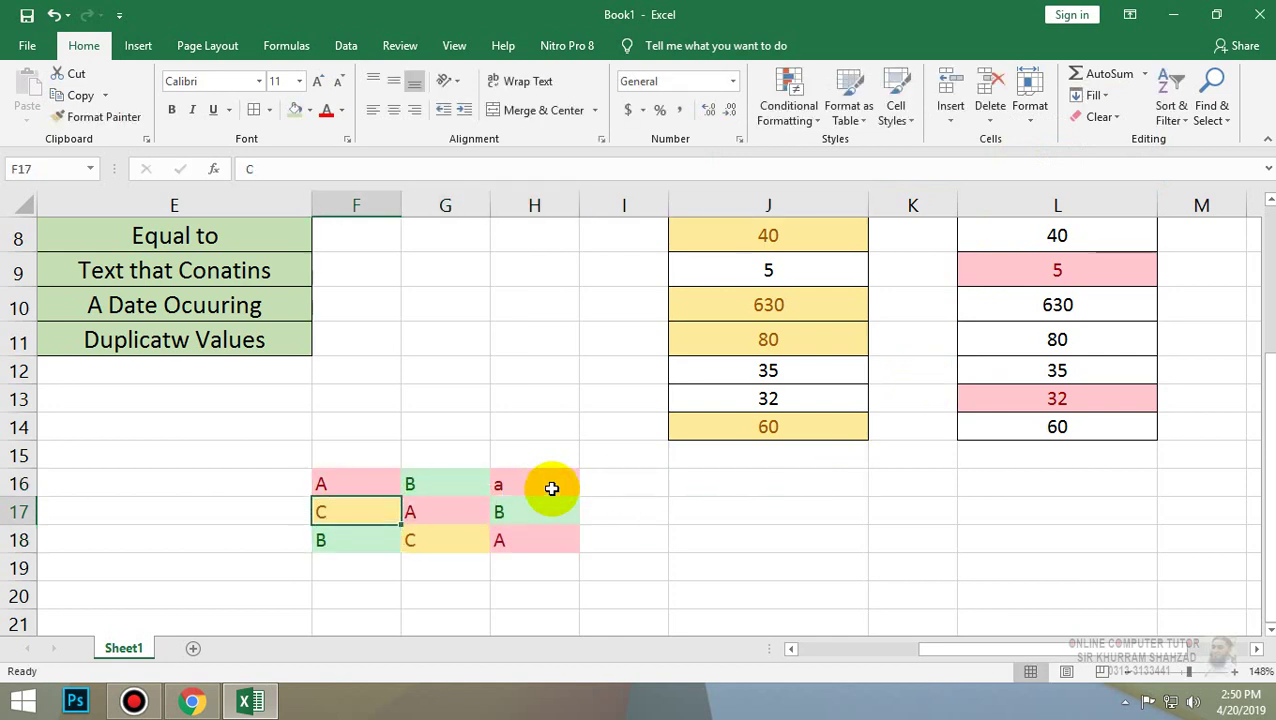
{"action": "type", "text": "b"}
{"action": "key", "text": "Right"}
{"action": "type", "text": "c"}
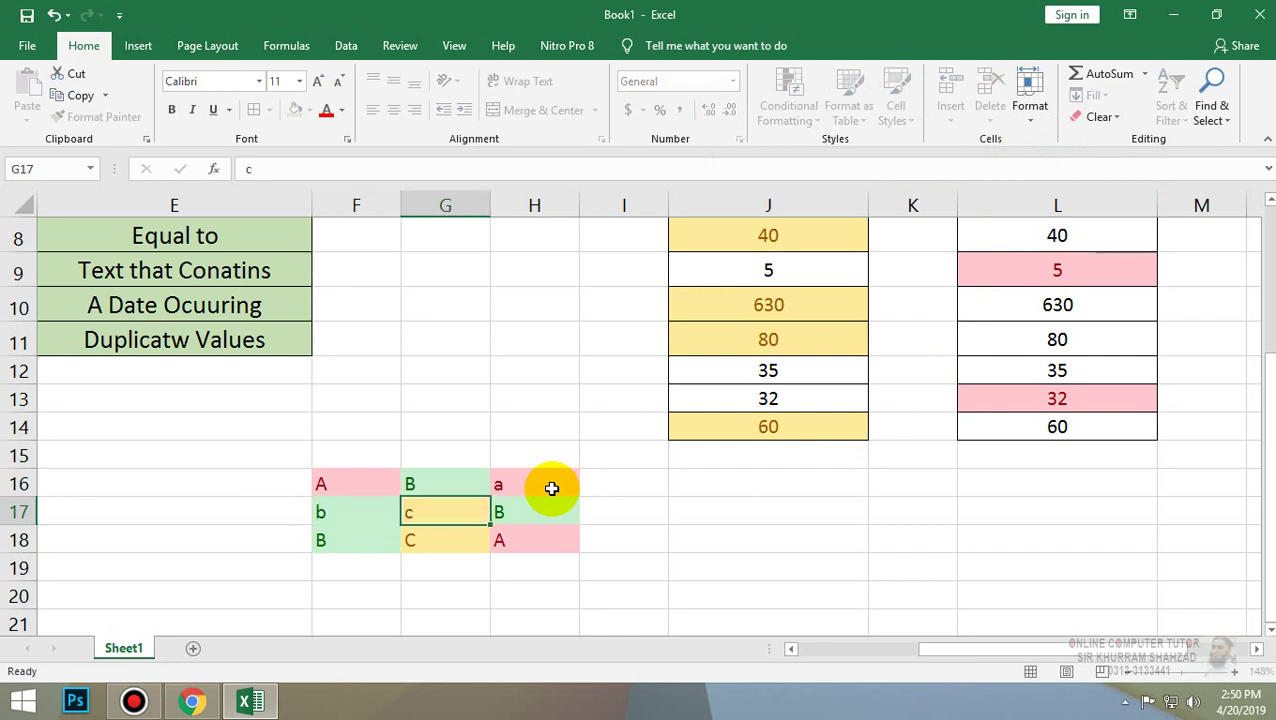
{"action": "key", "text": "Return"}
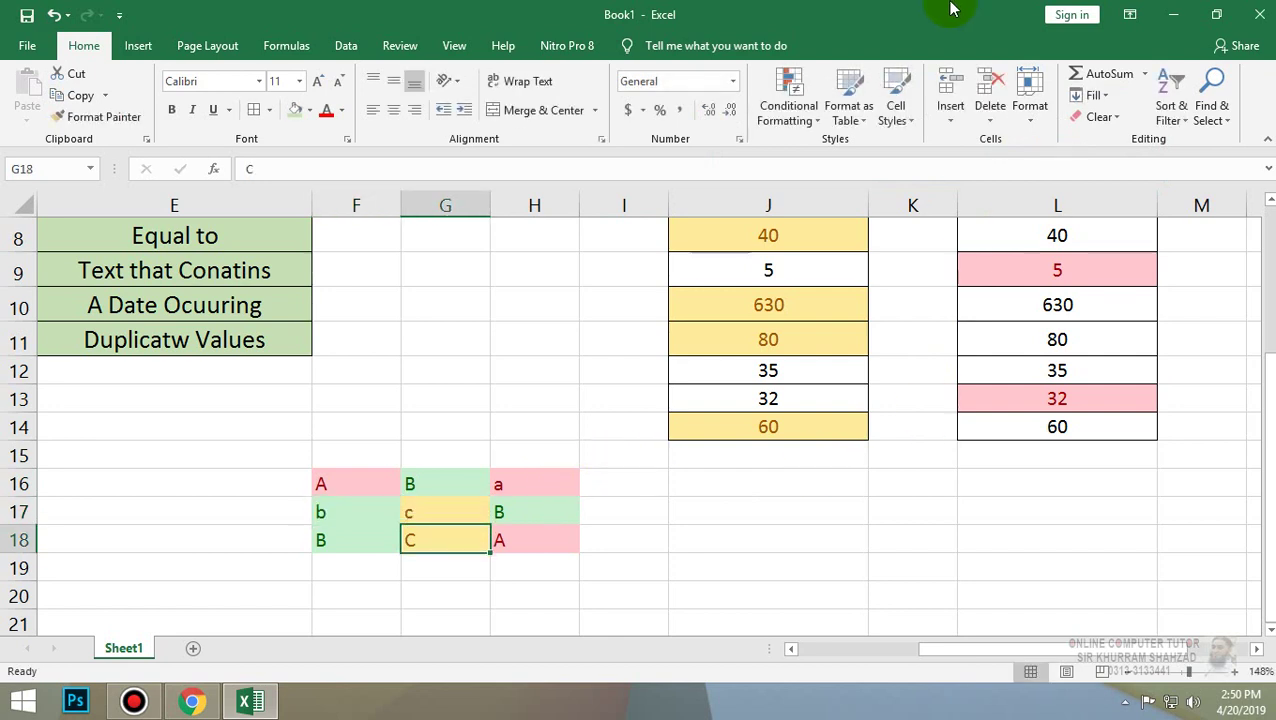
Scroll up to the rule labels in E8–E10, then across to columns P–U.
{"action": "mouse_move", "coordinate": [874, 6]}
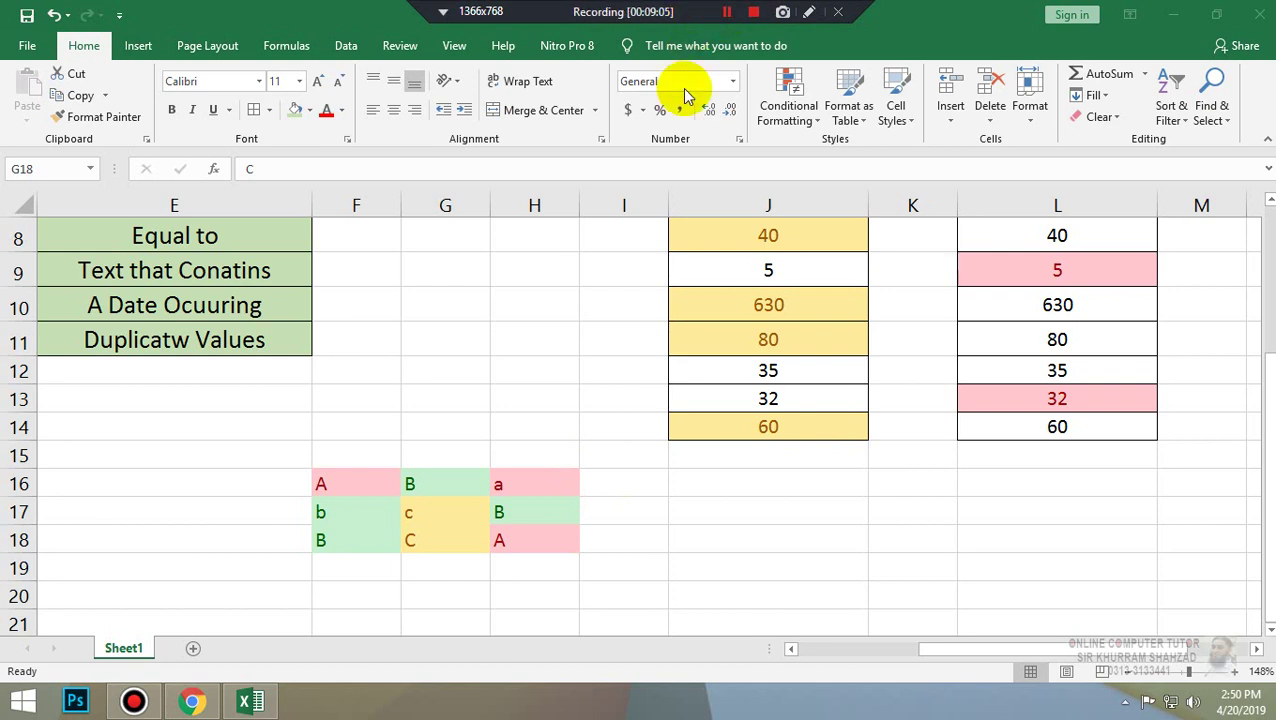
{"action": "scroll", "coordinate": [789, 473], "scroll_direction": "up", "scroll_amount": 1}
{"action": "scroll", "coordinate": [829, 544], "scroll_direction": "up", "scroll_amount": 1}
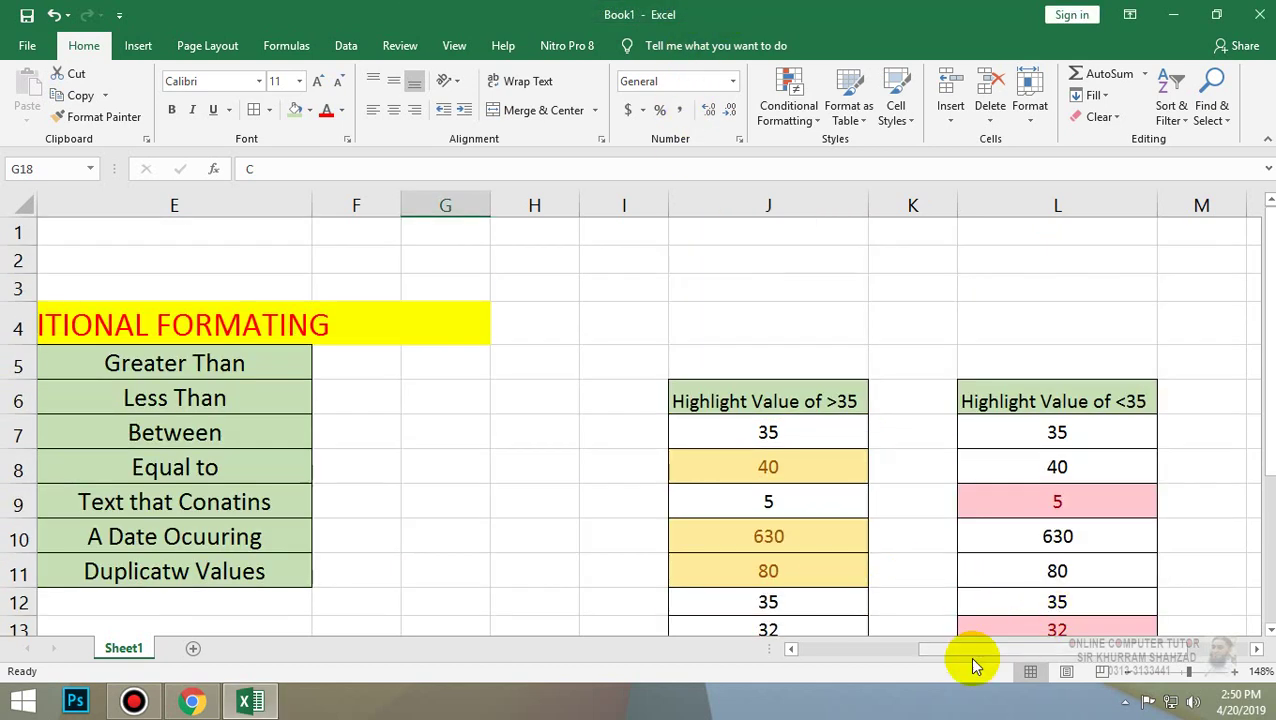
{"action": "left_click", "coordinate": [197, 472]}
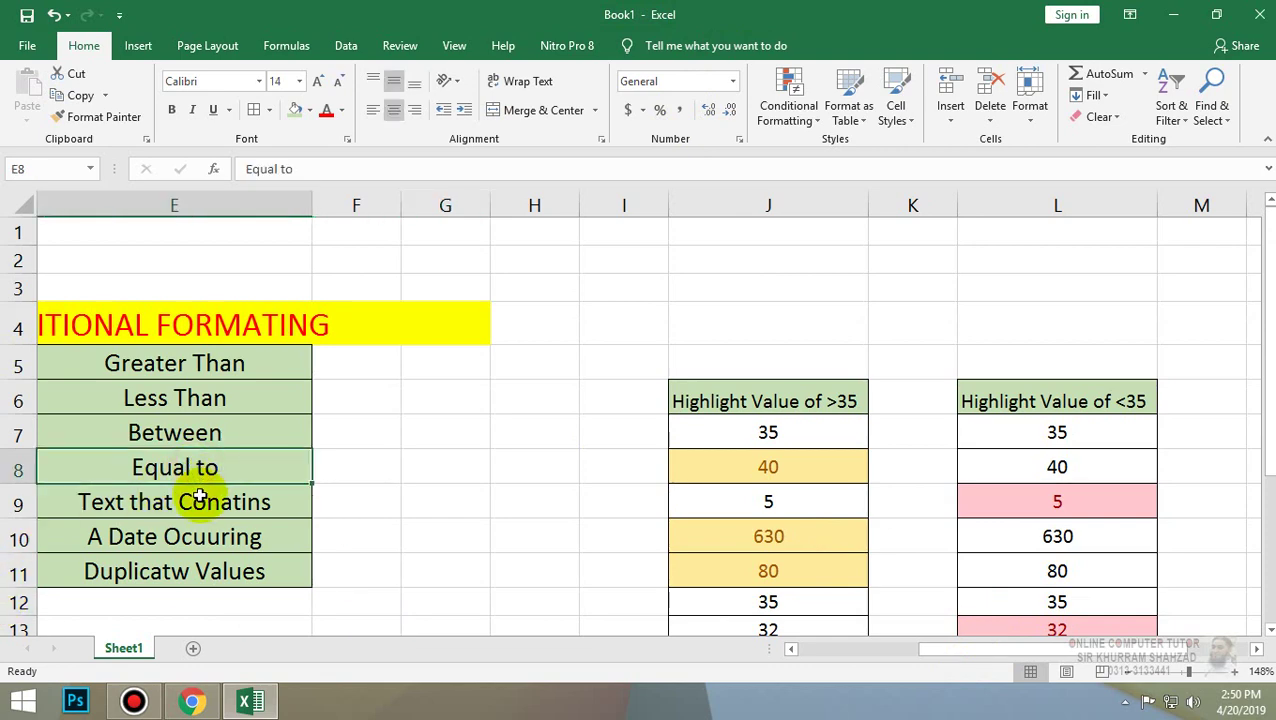
{"action": "left_click", "coordinate": [199, 497]}
{"action": "left_click", "coordinate": [276, 539]}
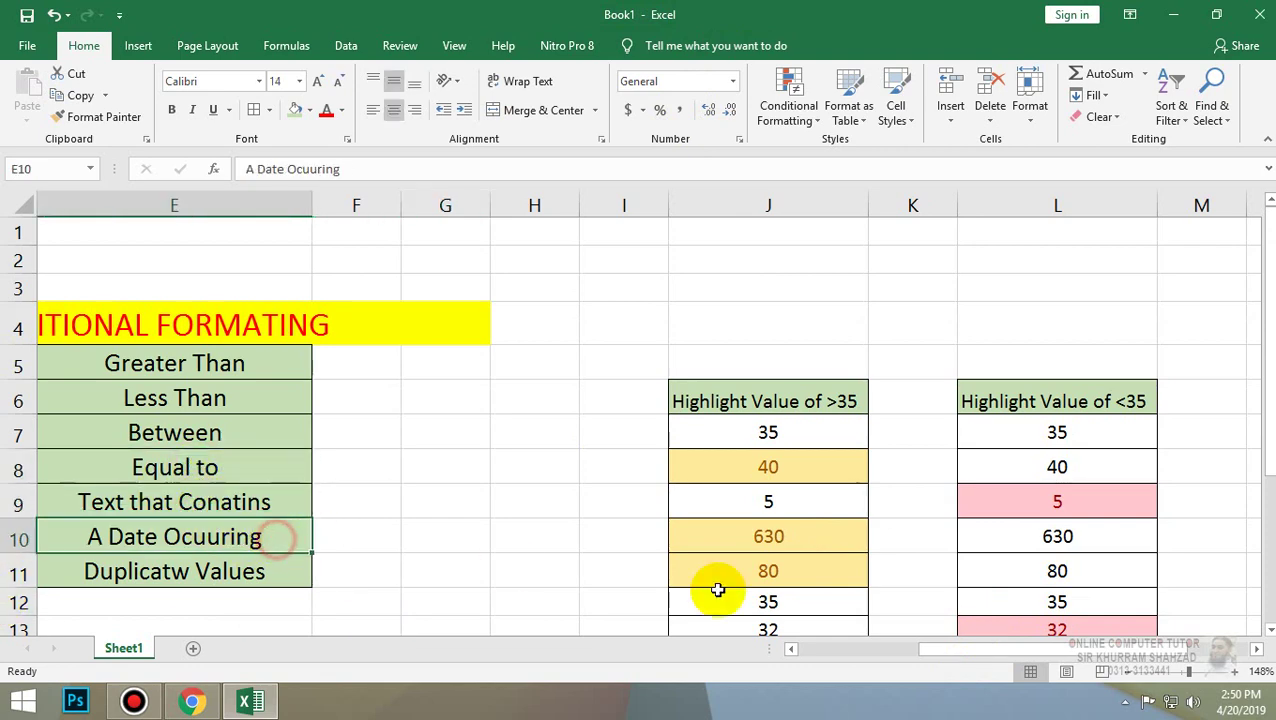
{"action": "left_click_drag", "start_coordinate": [1085, 651], "coordinate": [1205, 607]}
{"action": "left_click_drag", "start_coordinate": [1236, 648], "coordinate": [1258, 655]}
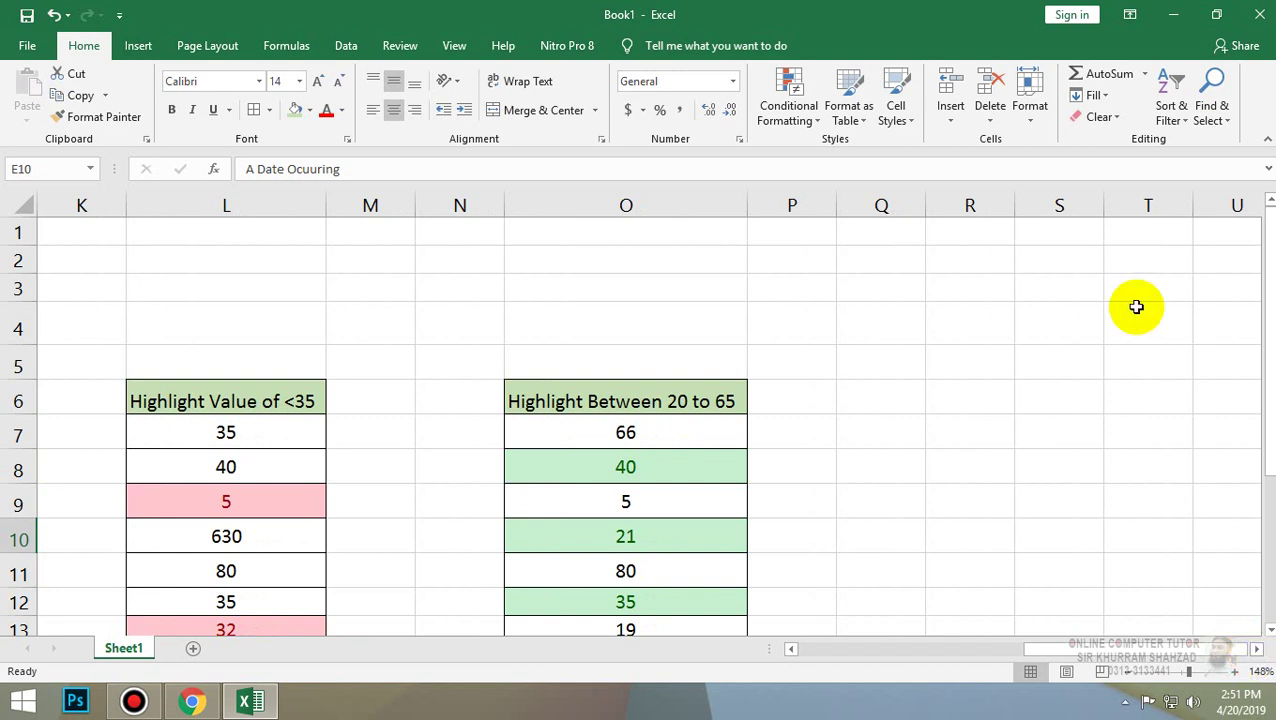
Enter 01-03-2019 in R6 and fill a daily date series down to R149.
{"action": "left_click", "coordinate": [997, 365]}
{"action": "left_click", "coordinate": [988, 401]}
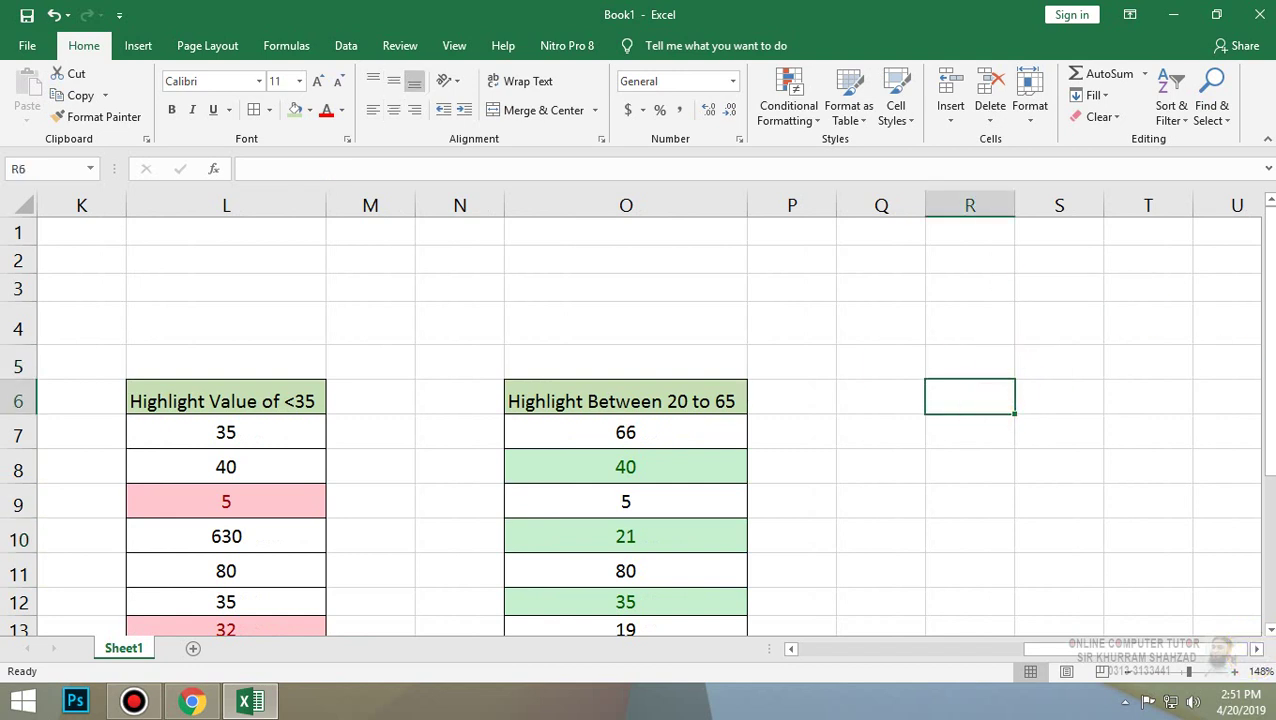
{"action": "type", "text": "01-03-"}
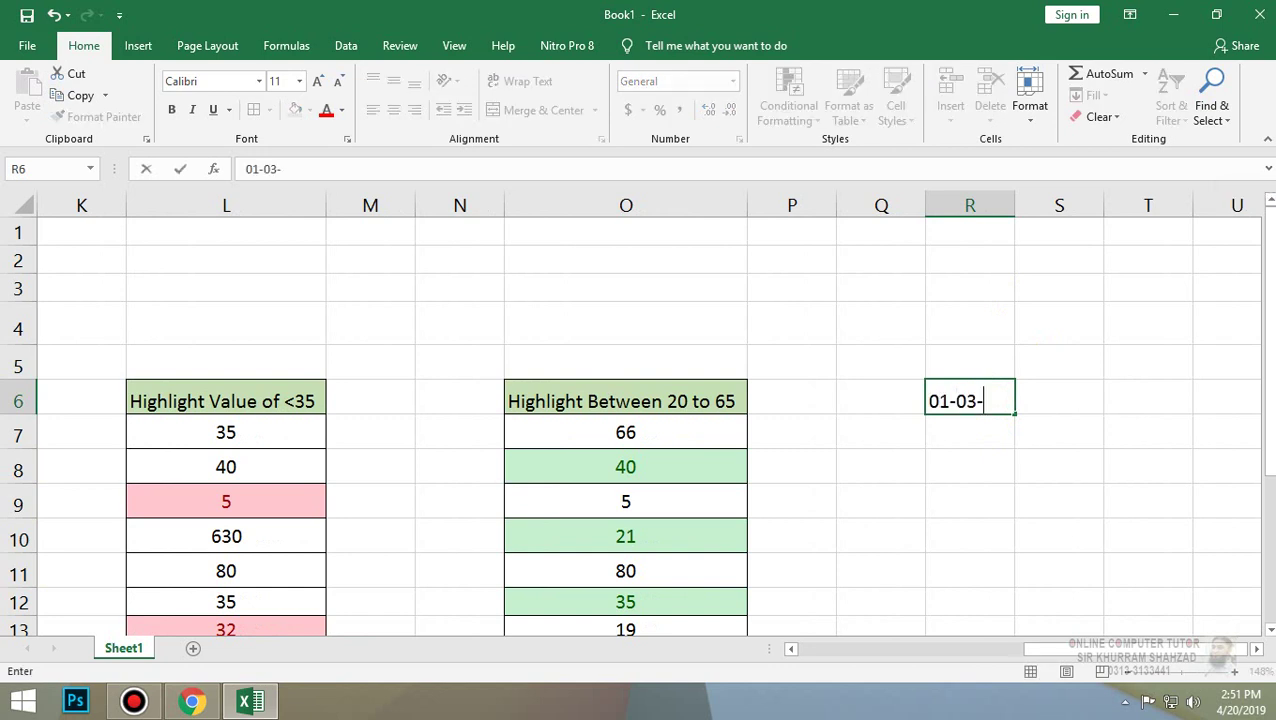
{"action": "type", "text": "1/3/2019"}
{"action": "key", "text": "Return"}
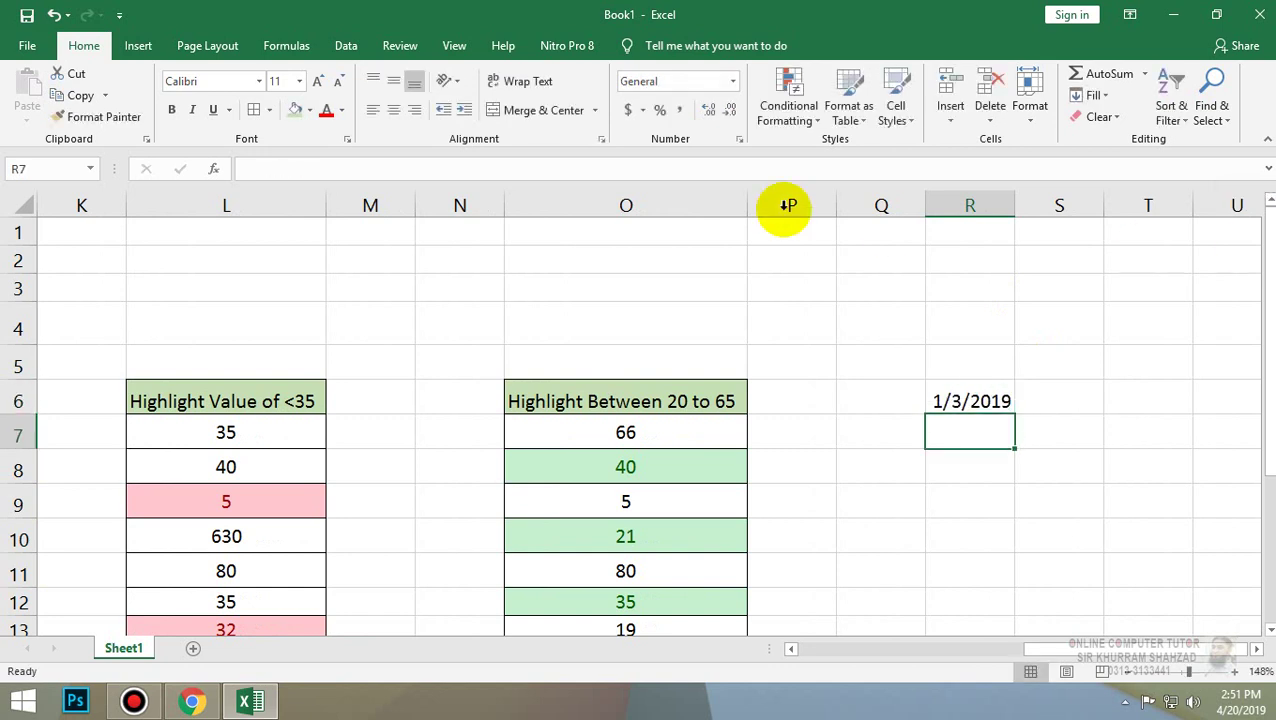
{"action": "left_click", "coordinate": [945, 400]}
{"action": "mouse_move", "coordinate": [1013, 413]}
{"action": "left_mouse_down"}
{"action": "mouse_move", "coordinate": [993, 565]}
{"action": "mouse_move", "coordinate": [1031, 588]}
{"action": "left_mouse_up"}
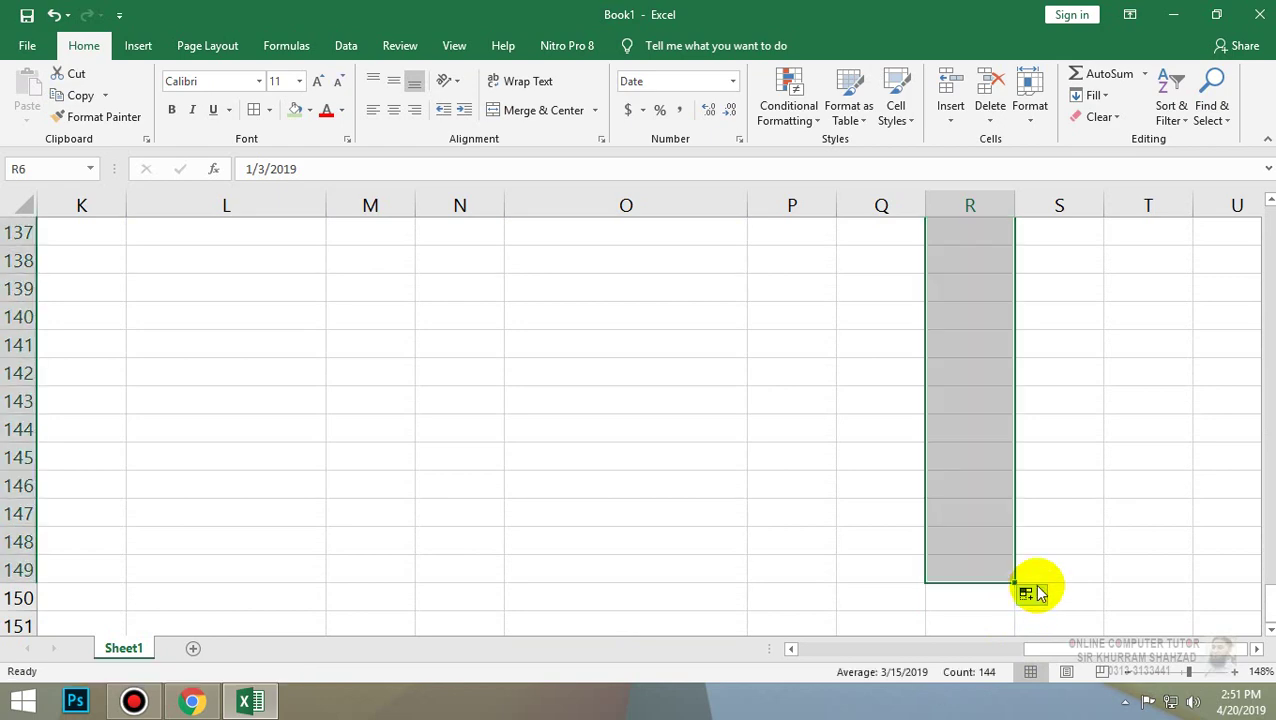
Autofit column R so every date is fully displayed.
{"action": "double_click", "coordinate": [1012, 207]}
{"action": "scroll", "coordinate": [1136, 441], "scroll_direction": "up", "scroll_amount": 7}
{"action": "scroll", "coordinate": [1134, 444], "scroll_direction": "up", "scroll_amount": 9}
{"action": "scroll", "coordinate": [1131, 445], "scroll_direction": "up", "scroll_amount": 18}
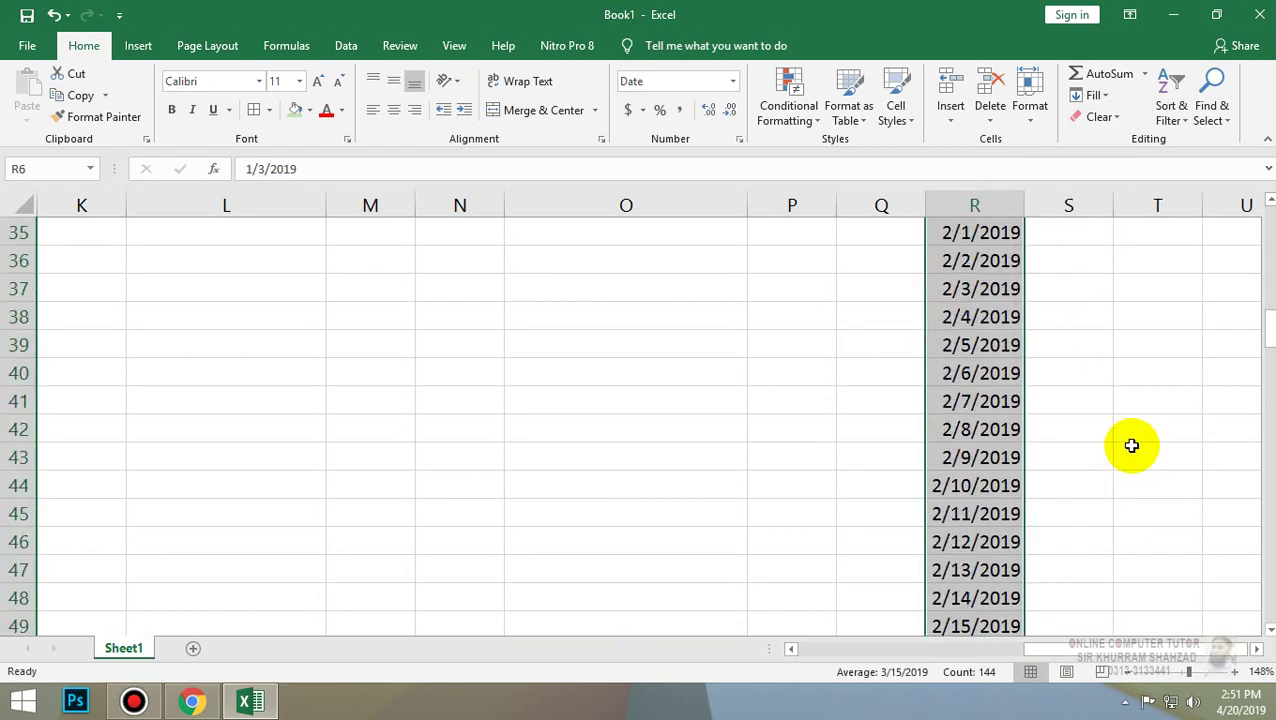
{"action": "scroll", "coordinate": [1131, 445], "scroll_direction": "up", "scroll_amount": 9}
{"action": "scroll", "coordinate": [1133, 444], "scroll_direction": "up", "scroll_amount": 3}
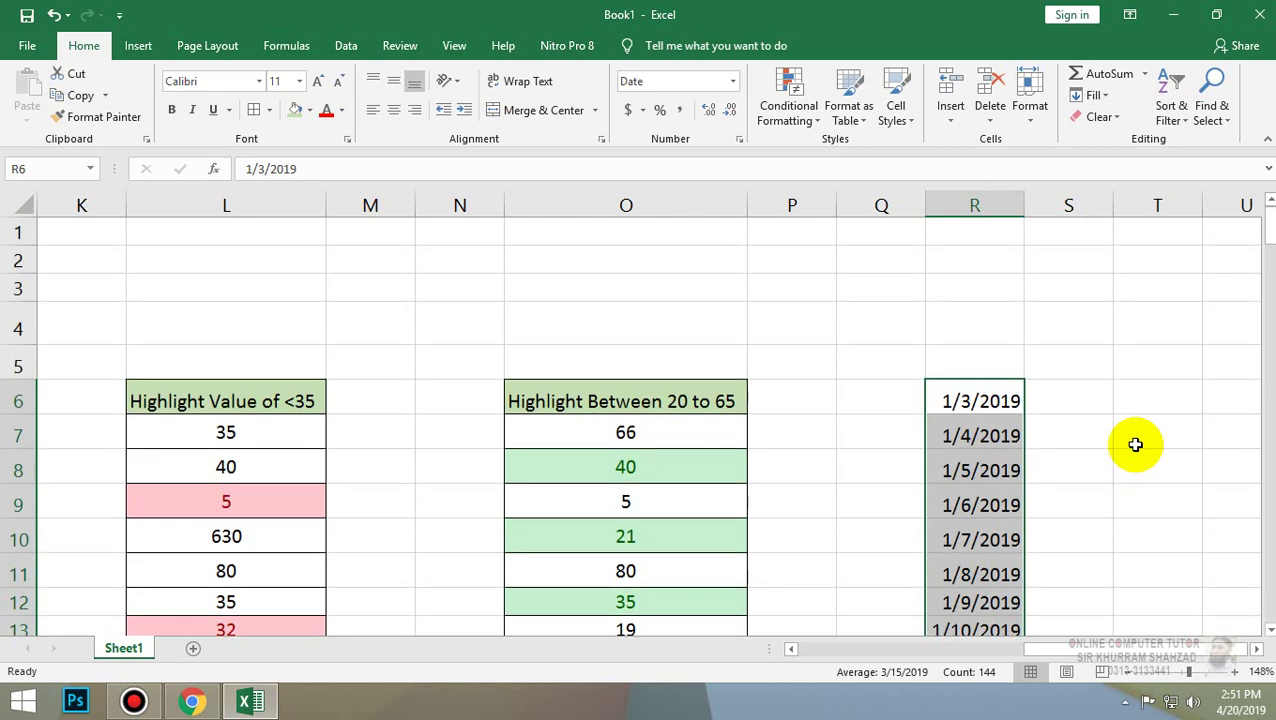
Apply an A Date Occurring rule for Last month with Green Fill with Dark Green Text to the dates.
{"action": "left_click", "coordinate": [808, 112]}
{"action": "mouse_move", "coordinate": [845, 153]}
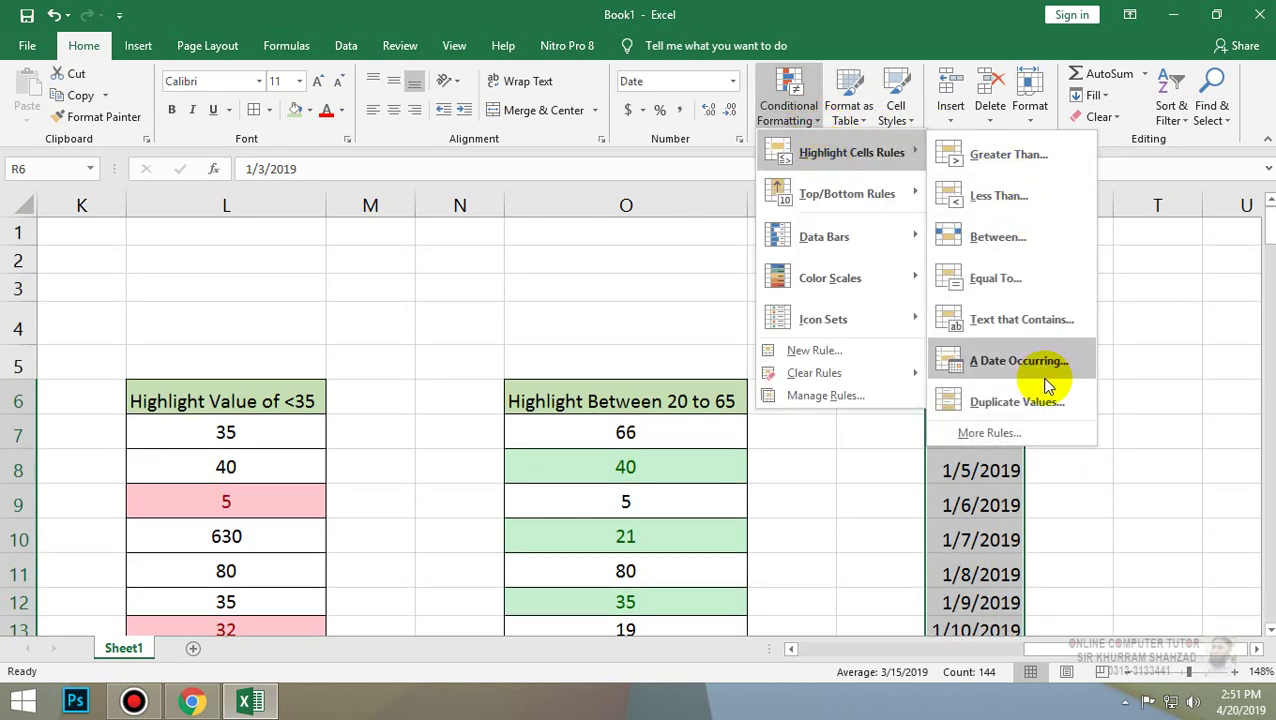
{"action": "left_click", "coordinate": [1045, 370]}
{"action": "left_click_drag", "start_coordinate": [900, 45], "coordinate": [513, 109]}
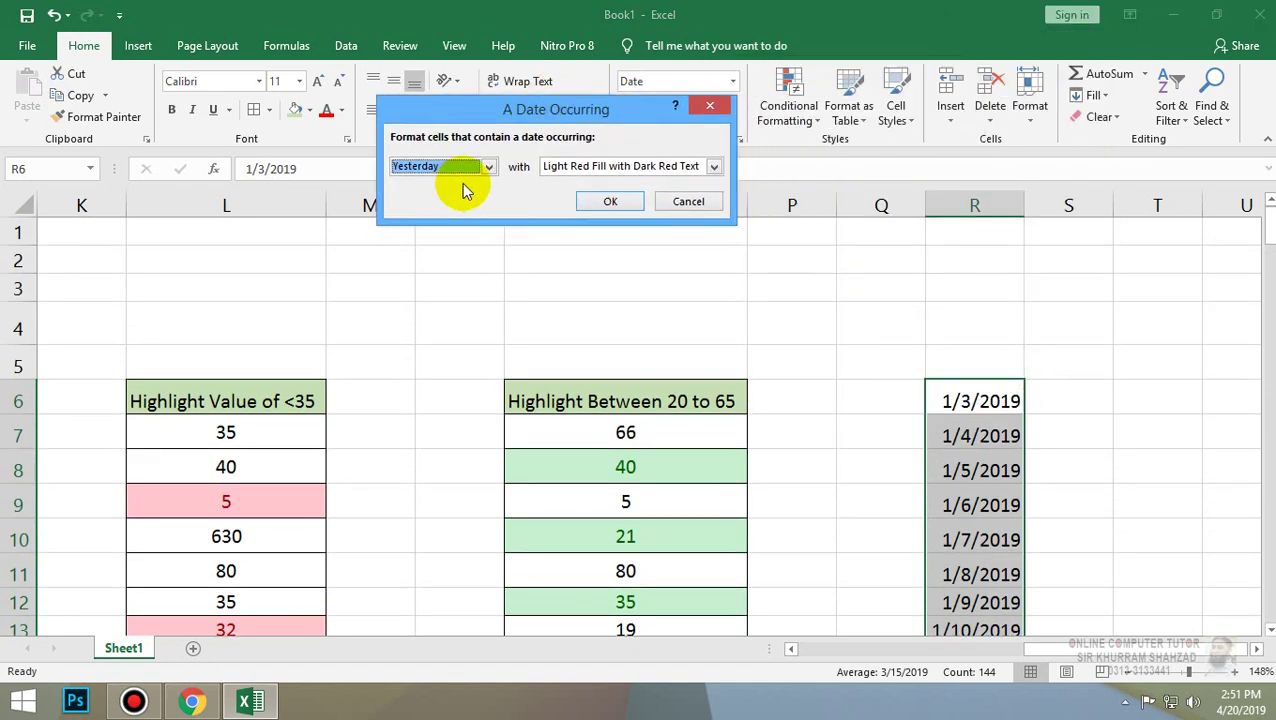
{"action": "left_click", "coordinate": [486, 166]}
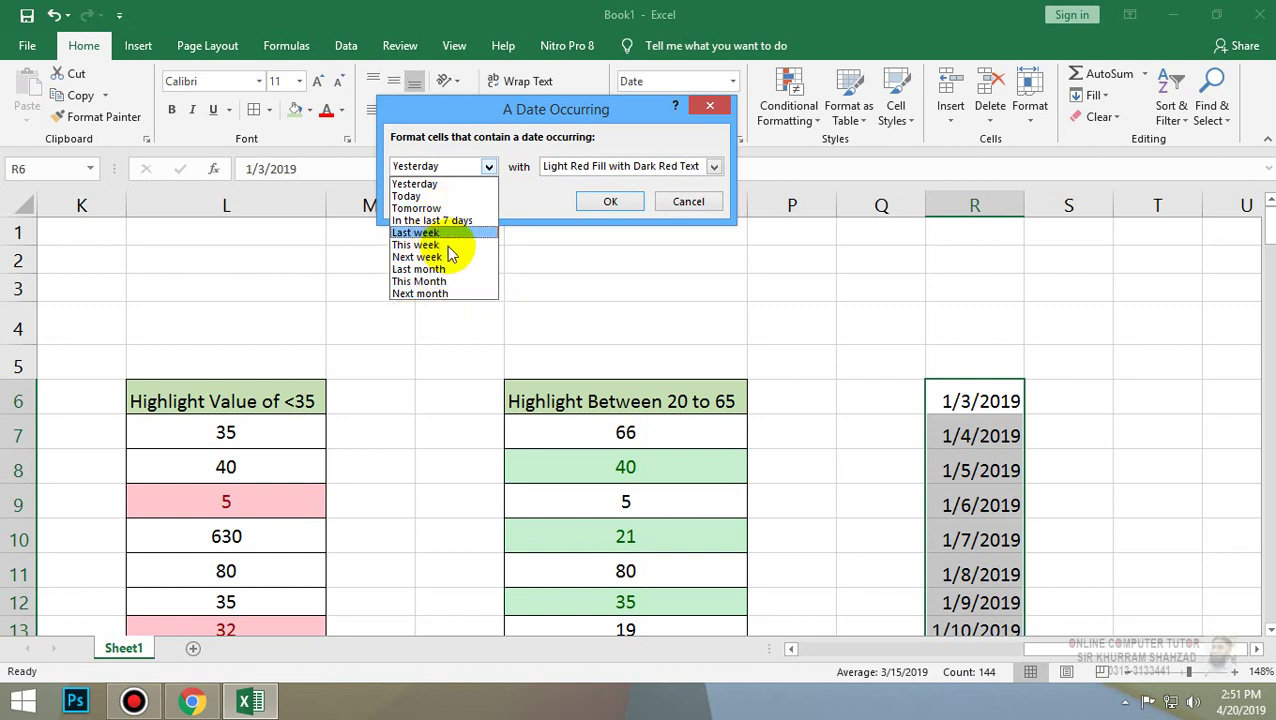
{"action": "left_click", "coordinate": [445, 269]}
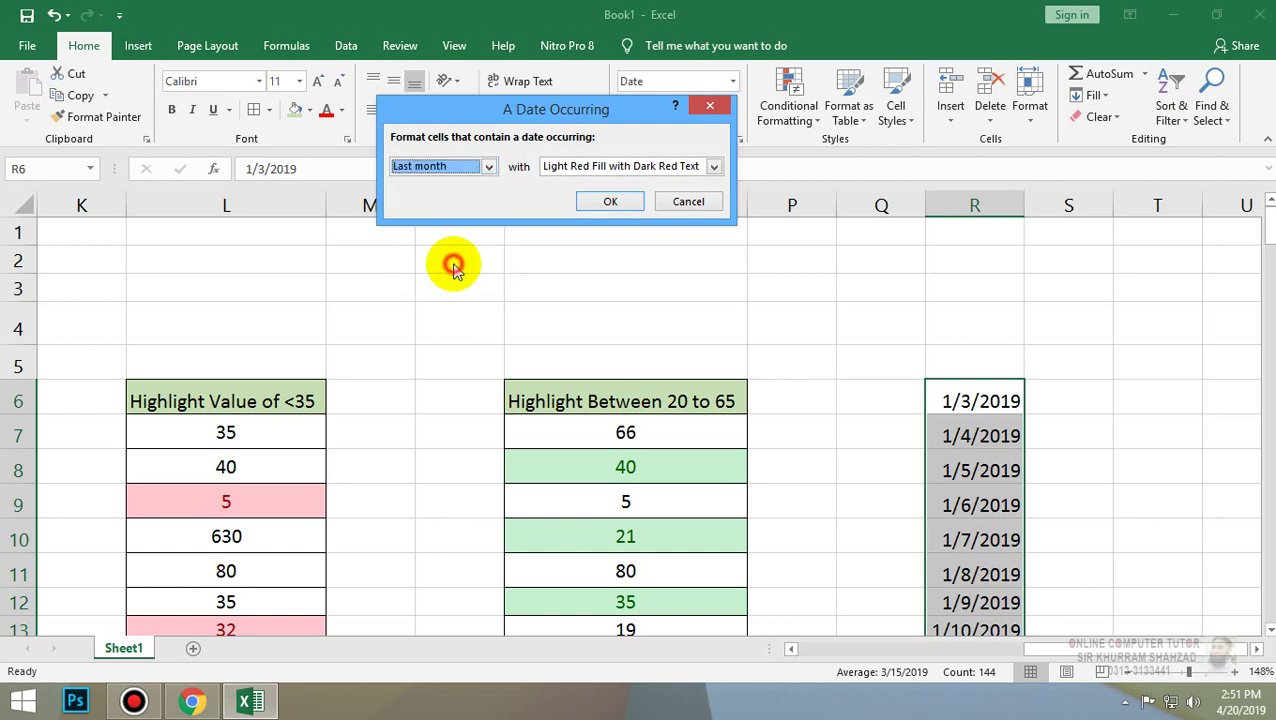
{"action": "left_click", "coordinate": [636, 170]}
{"action": "left_click", "coordinate": [620, 203]}
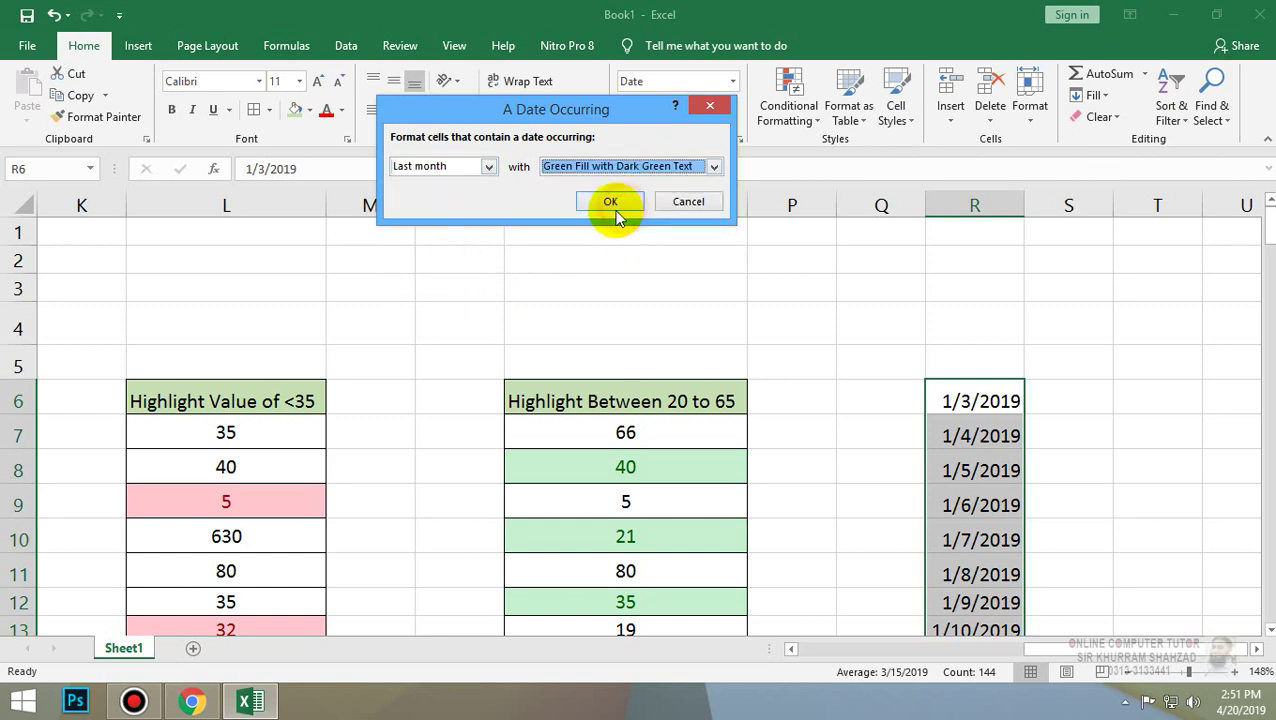
{"action": "left_click", "coordinate": [611, 203]}
{"action": "scroll", "coordinate": [1063, 353], "scroll_direction": "down", "scroll_amount": 8}
{"action": "scroll", "coordinate": [1165, 464], "scroll_direction": "down", "scroll_amount": 8}
{"action": "scroll", "coordinate": [1143, 478], "scroll_direction": "down", "scroll_amount": 6}
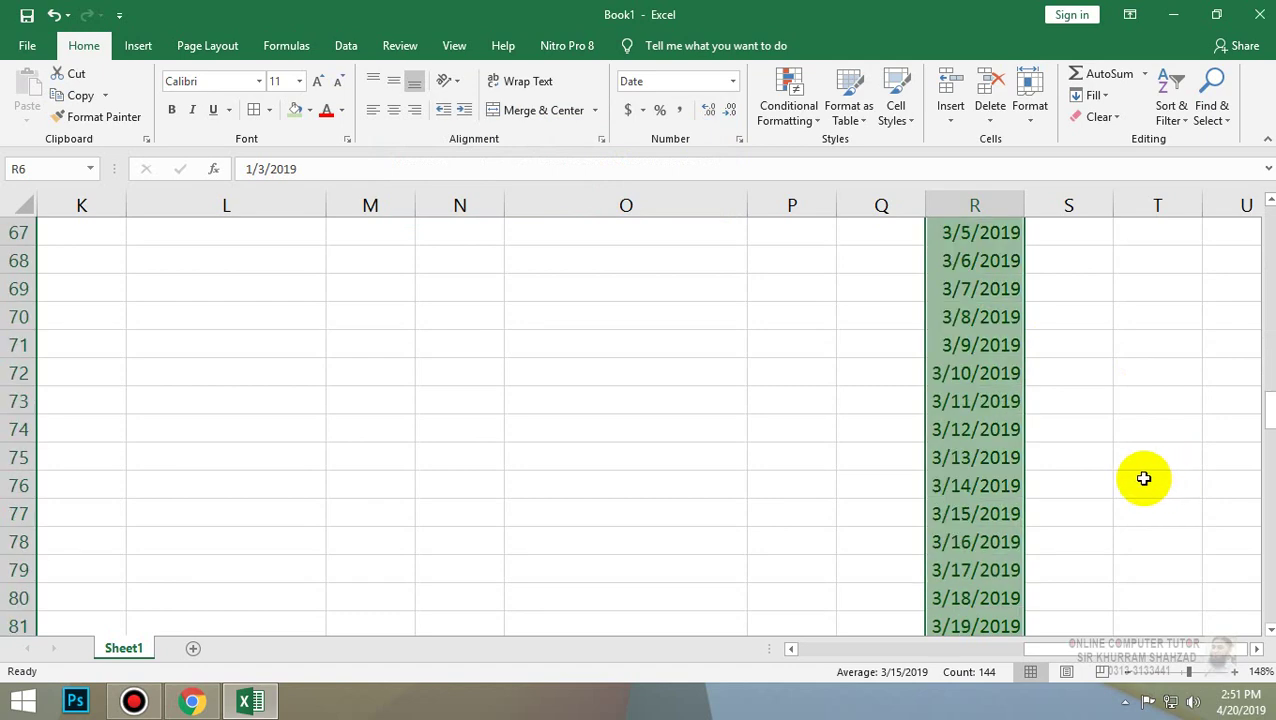
{"action": "scroll", "coordinate": [1050, 478], "scroll_direction": "down", "scroll_amount": 1}
{"action": "scroll", "coordinate": [955, 527], "scroll_direction": "up", "scroll_amount": 1}
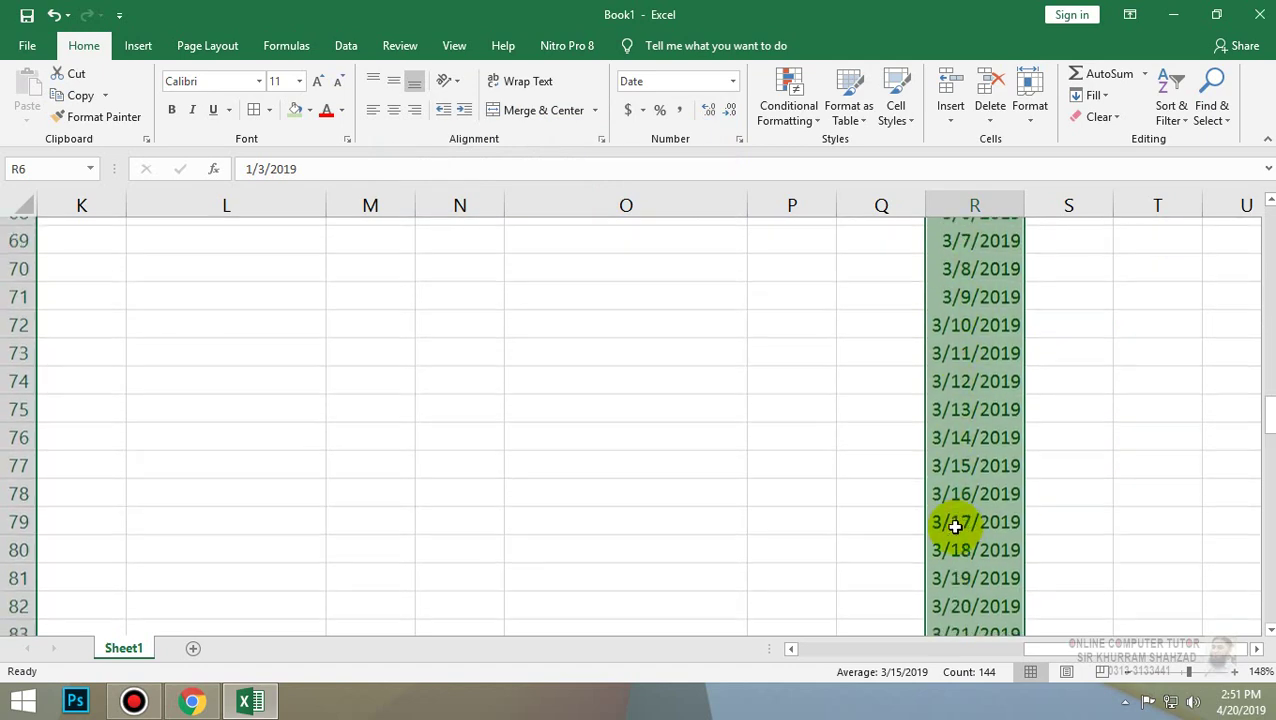
{"action": "scroll", "coordinate": [950, 515], "scroll_direction": "up", "scroll_amount": 3}
{"action": "scroll", "coordinate": [948, 500], "scroll_direction": "up", "scroll_amount": 6}
{"action": "scroll", "coordinate": [970, 488], "scroll_direction": "up", "scroll_amount": 5}
{"action": "scroll", "coordinate": [975, 492], "scroll_direction": "up", "scroll_amount": 8}
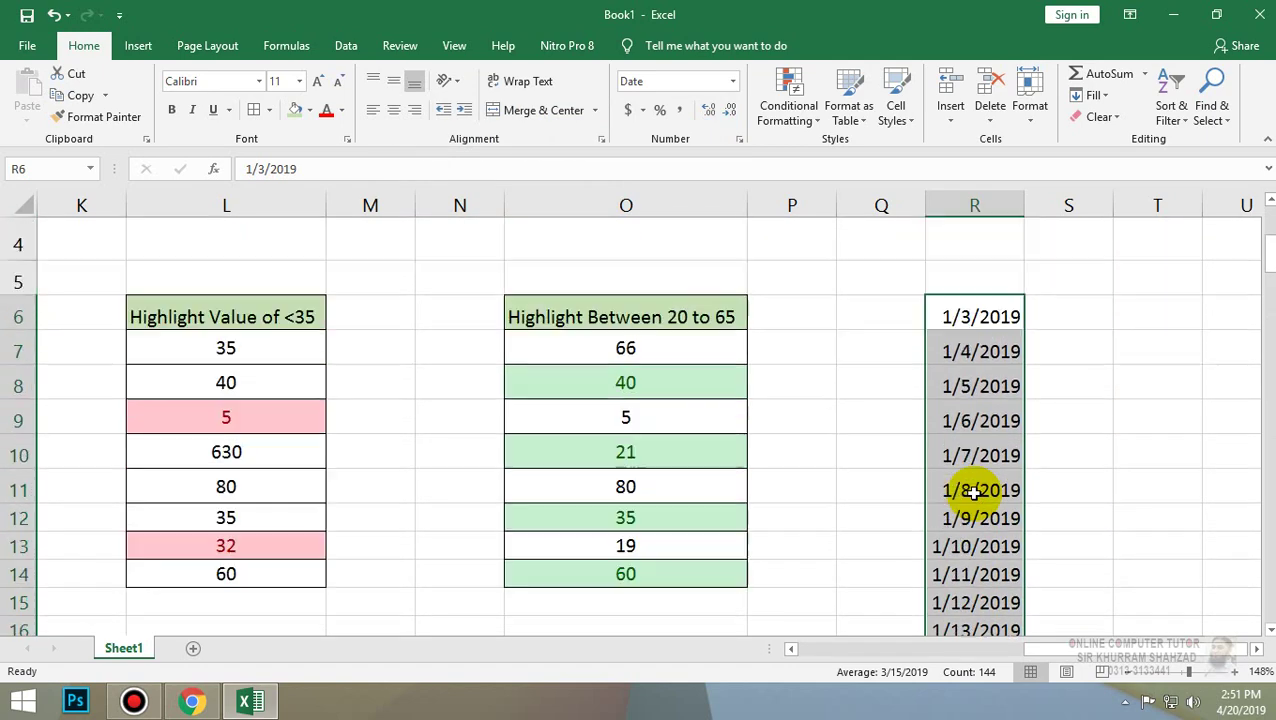
{"action": "scroll", "coordinate": [975, 492], "scroll_direction": "up", "scroll_amount": 1}
Copy the Between 20 to 65 table and paste it starting at O17.
{"action": "left_click", "coordinate": [790, 100]}
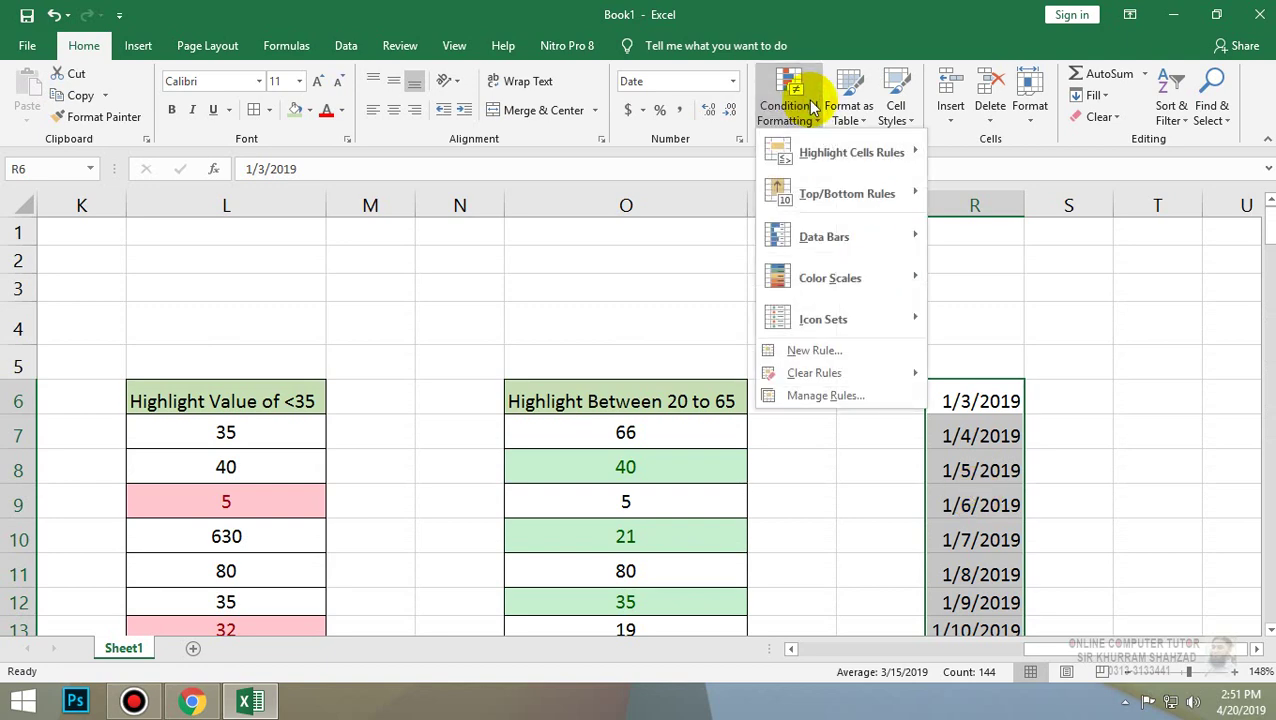
{"action": "left_click", "coordinate": [1097, 345]}
{"action": "scroll", "coordinate": [1045, 335], "scroll_direction": "down", "scroll_amount": 1}
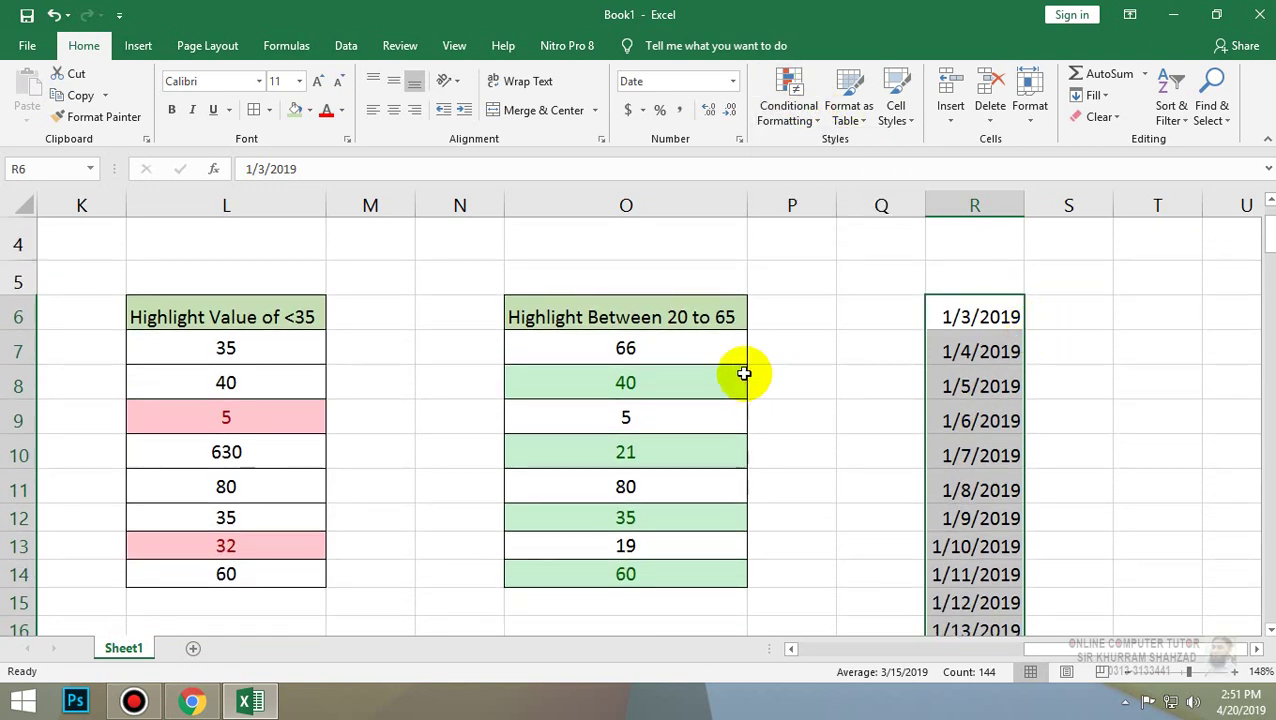
{"action": "left_click_drag", "start_coordinate": [652, 313], "coordinate": [636, 622]}
{"action": "left_click", "coordinate": [632, 578]}
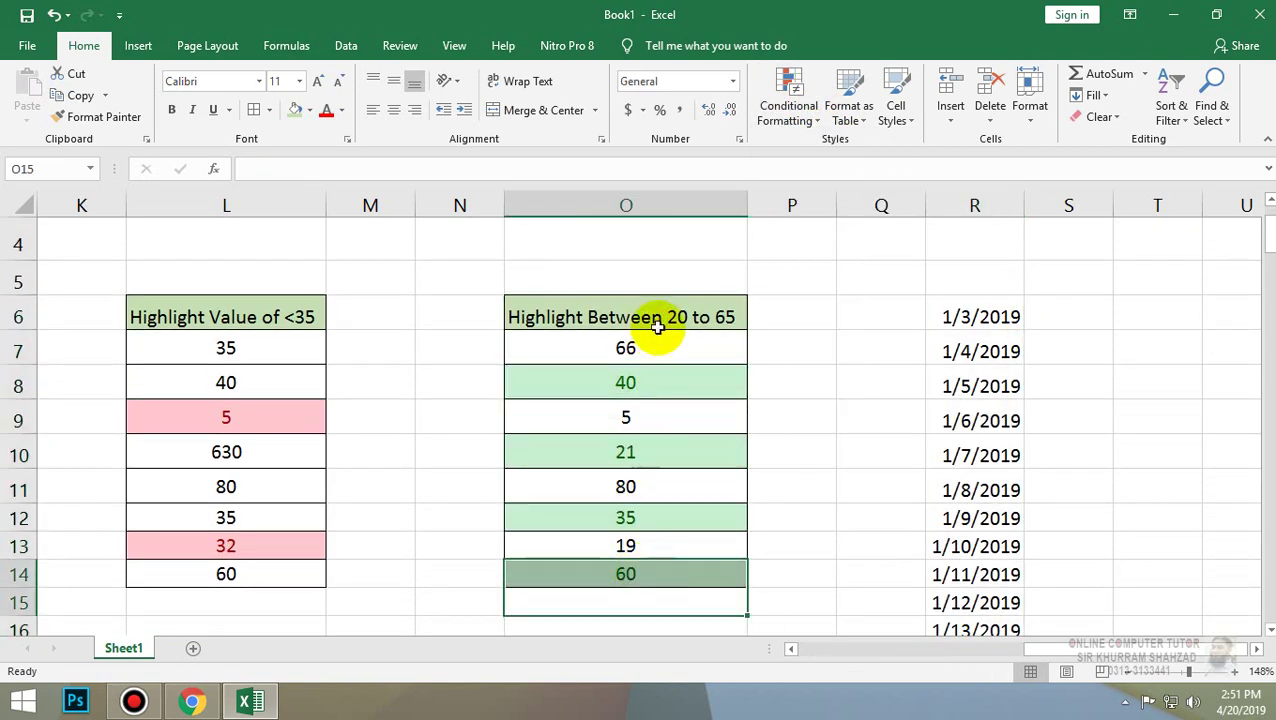
{"action": "left_click_drag", "start_coordinate": [650, 313], "coordinate": [651, 574]}
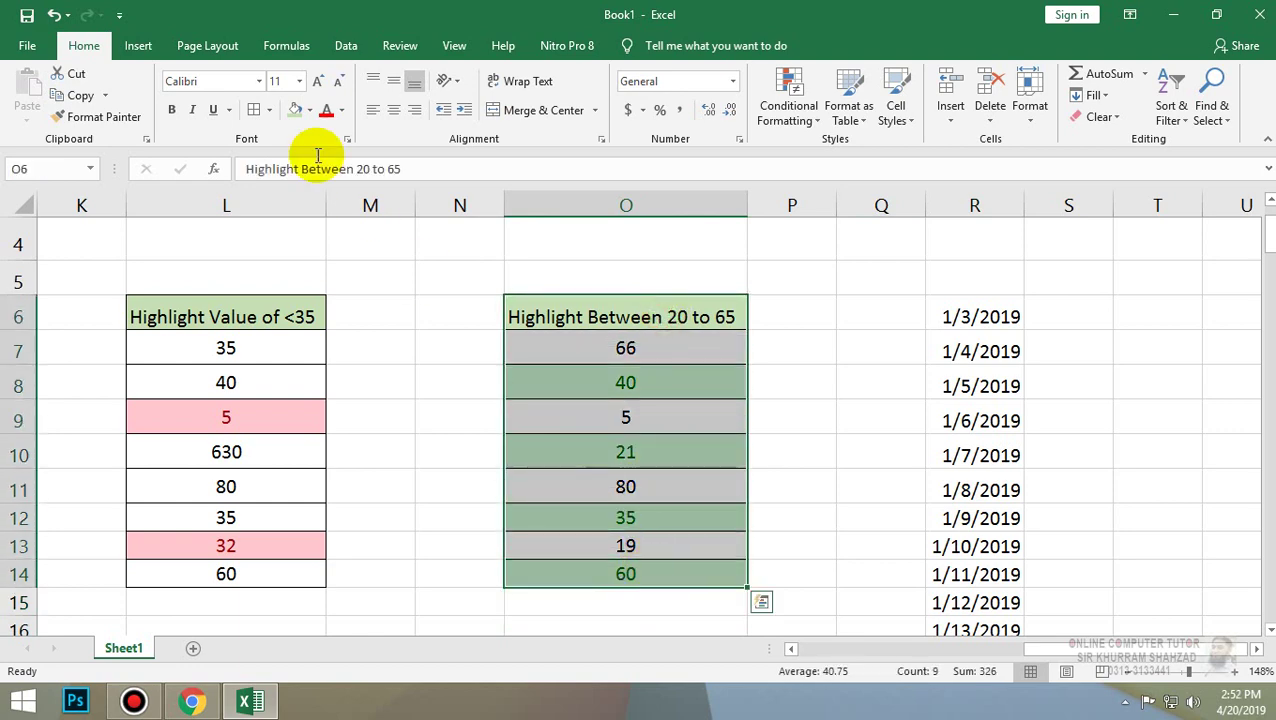
{"action": "left_click", "coordinate": [70, 95]}
{"action": "scroll", "coordinate": [564, 403], "scroll_direction": "down", "scroll_amount": 3}
{"action": "left_click", "coordinate": [527, 350]}
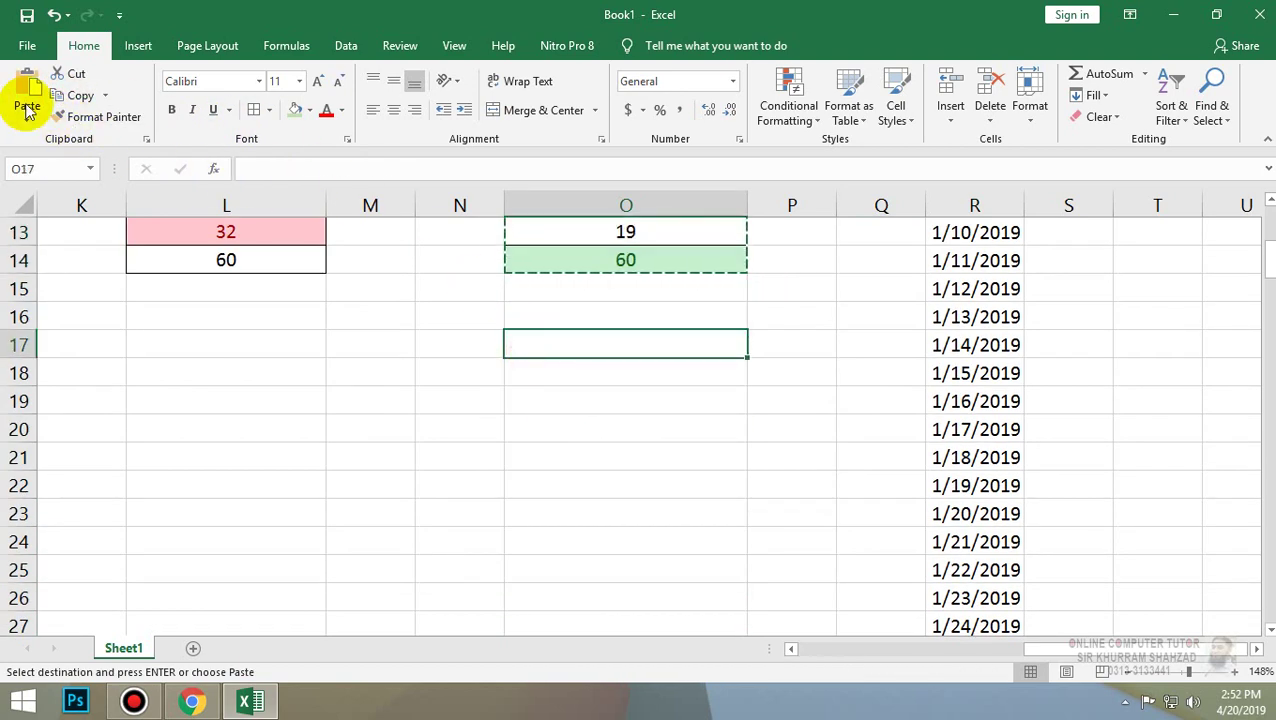
{"action": "left_click", "coordinate": [30, 108]}
{"action": "left_click", "coordinate": [20, 88]}
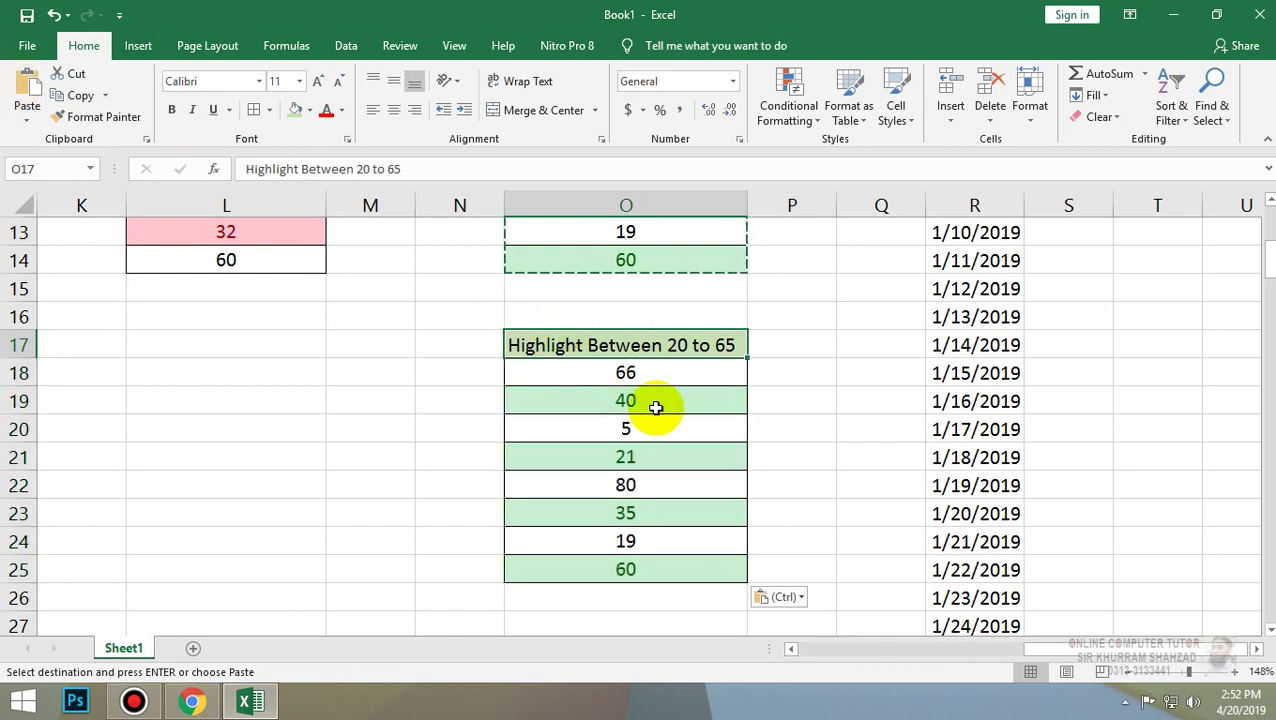
Retitle O17 'Duplicate Values' and centre it horizontally and vertically.
{"action": "type", "text": "Duplicate Values"}
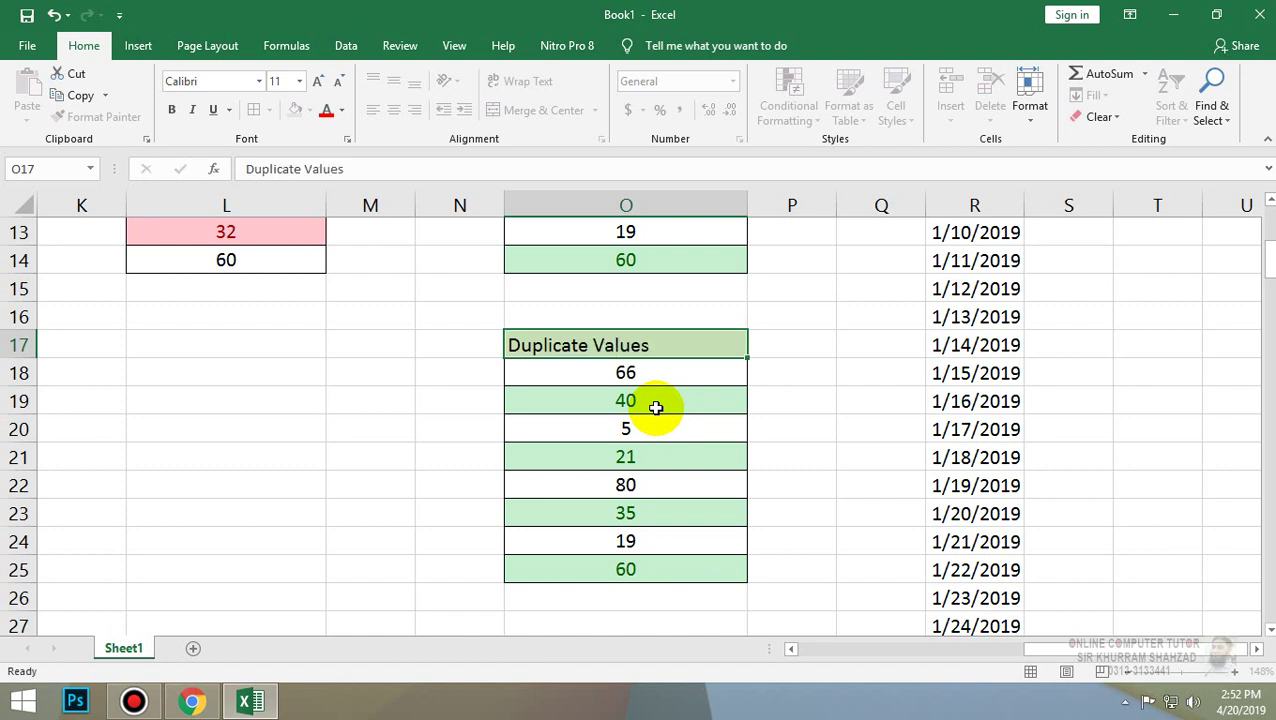
{"action": "key", "text": "Return"}
{"action": "left_click", "coordinate": [648, 340]}
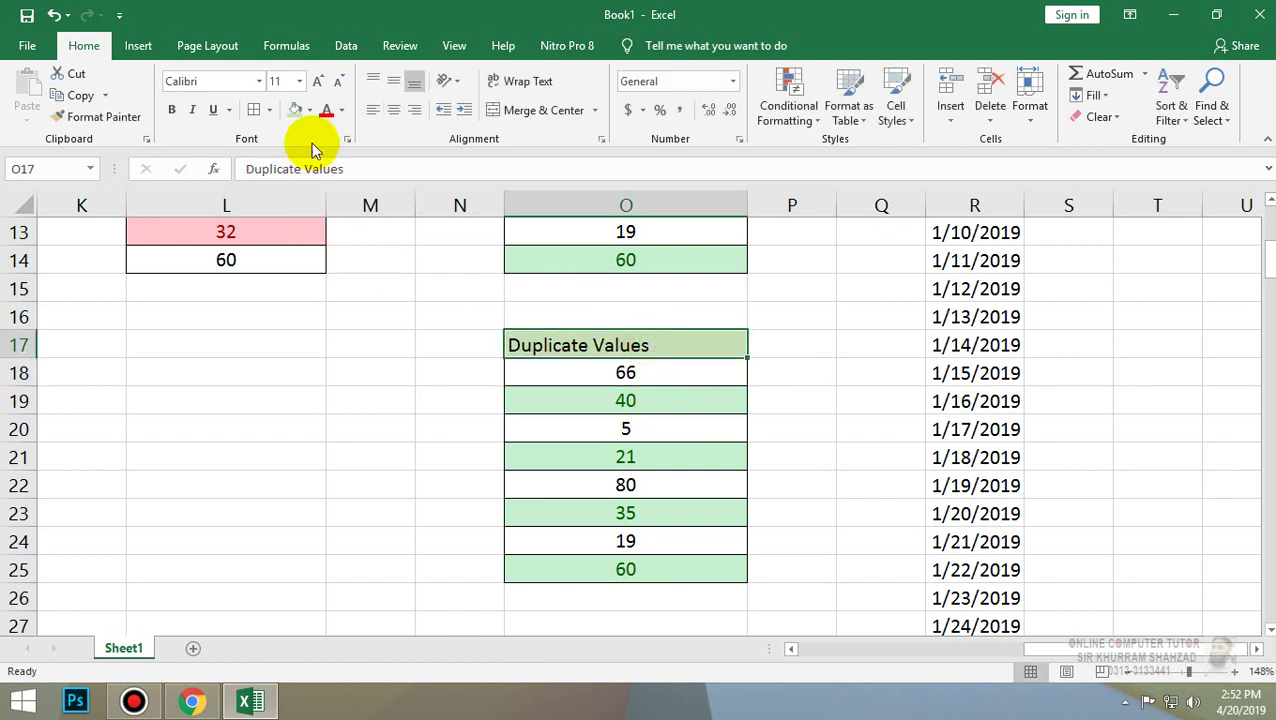
{"action": "left_click", "coordinate": [393, 110]}
{"action": "left_click", "coordinate": [392, 79]}
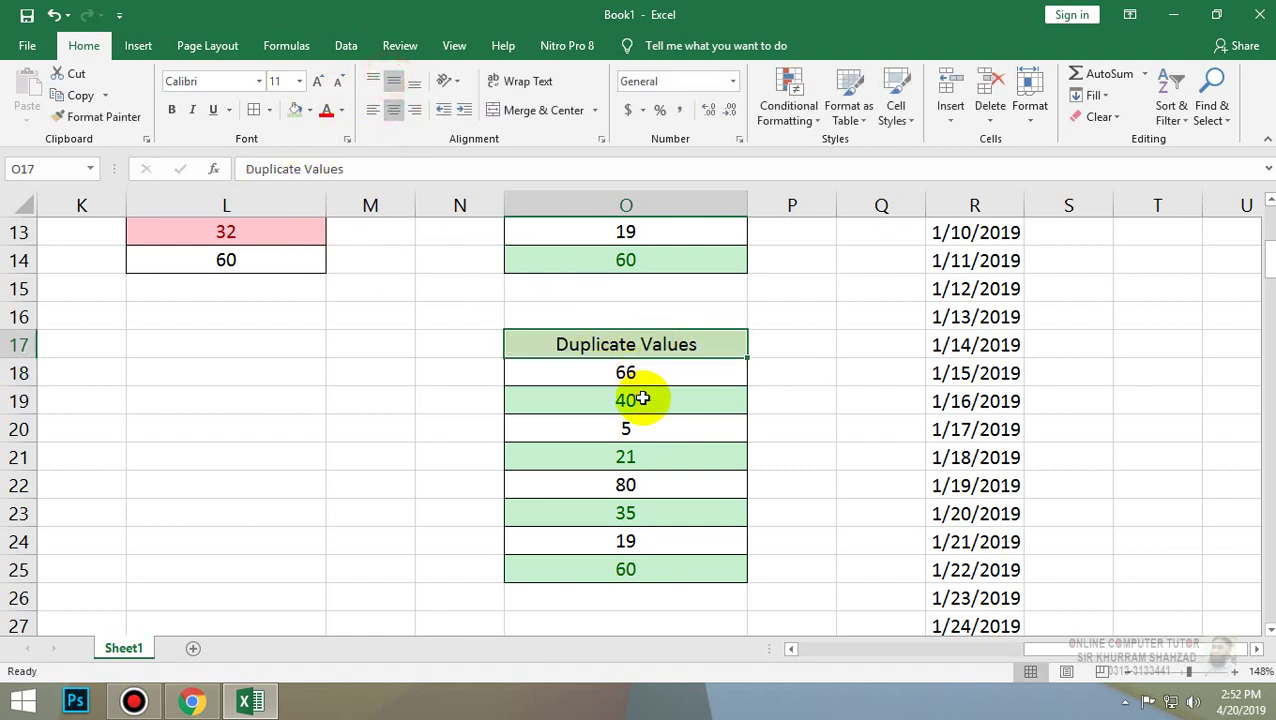
Change O20 to 40 and O24 to 35, then select the list O18:O25.
{"action": "left_click", "coordinate": [652, 432]}
{"action": "type", "text": "40"}
{"action": "key", "text": "Return"}
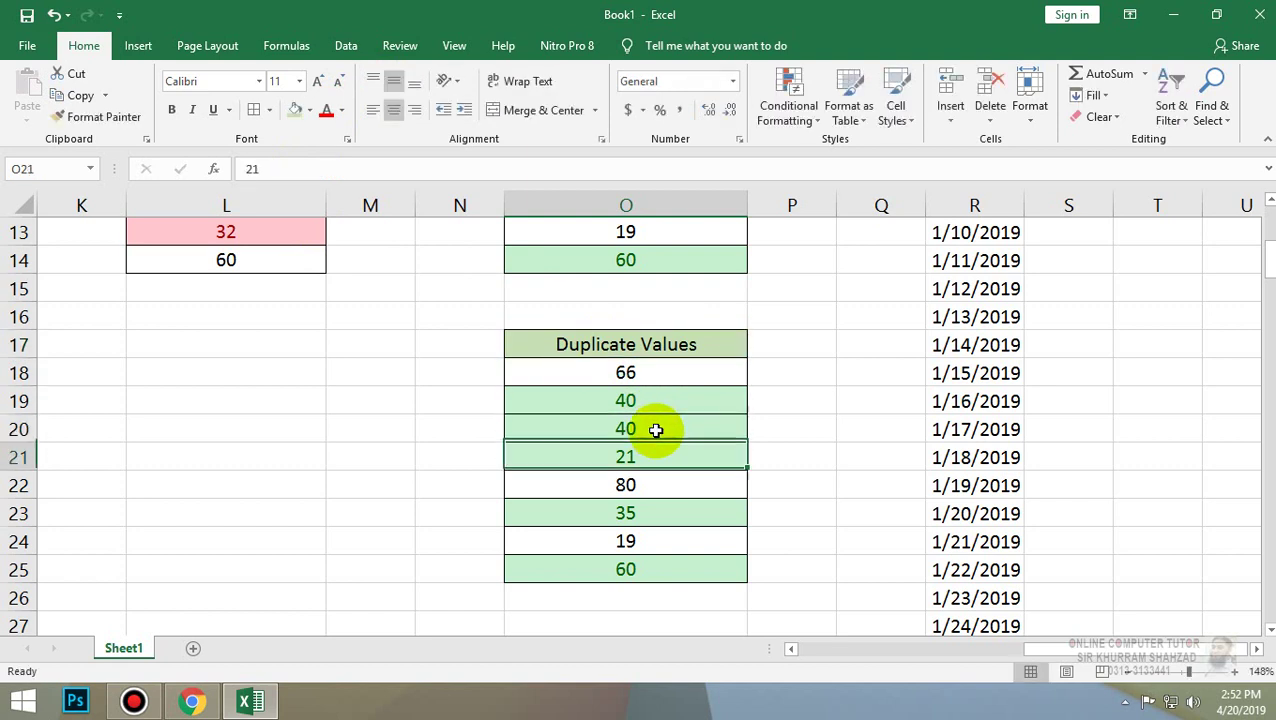
{"action": "key", "text": "Return"}
{"action": "key", "text": "Return"}
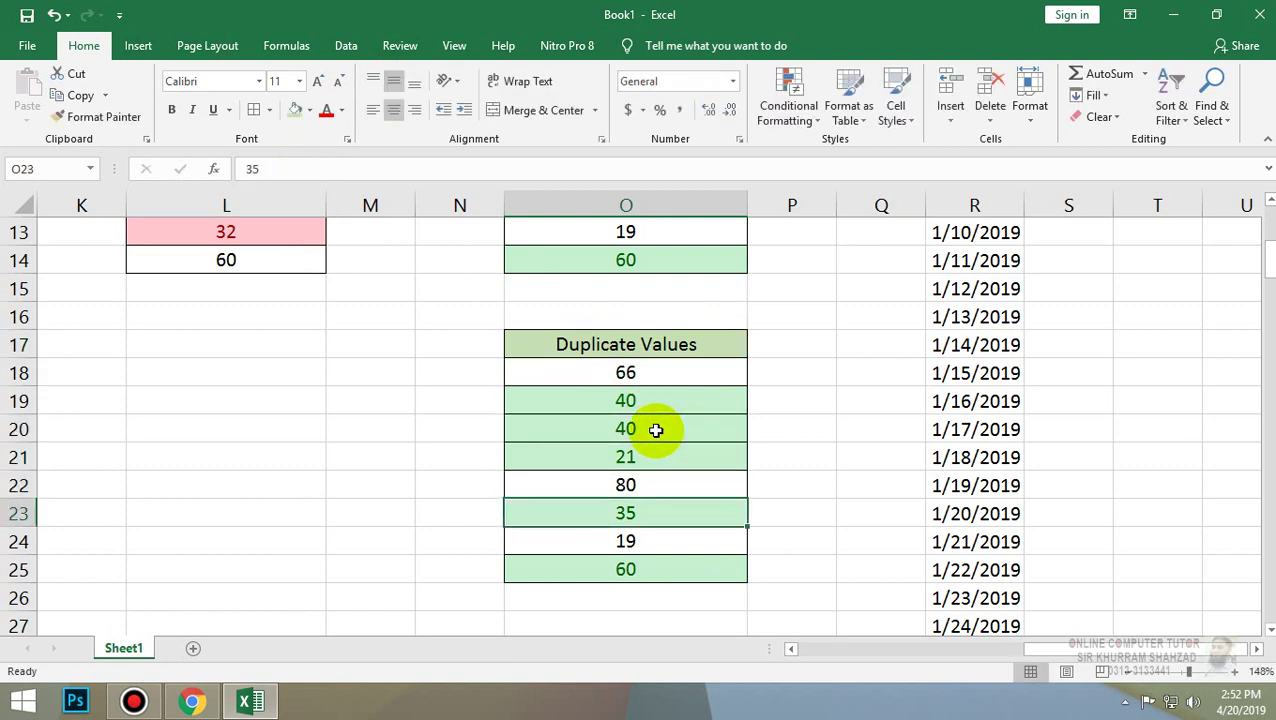
{"action": "key", "text": "Return"}
{"action": "type", "text": "35"}
{"action": "key", "text": "Return"}
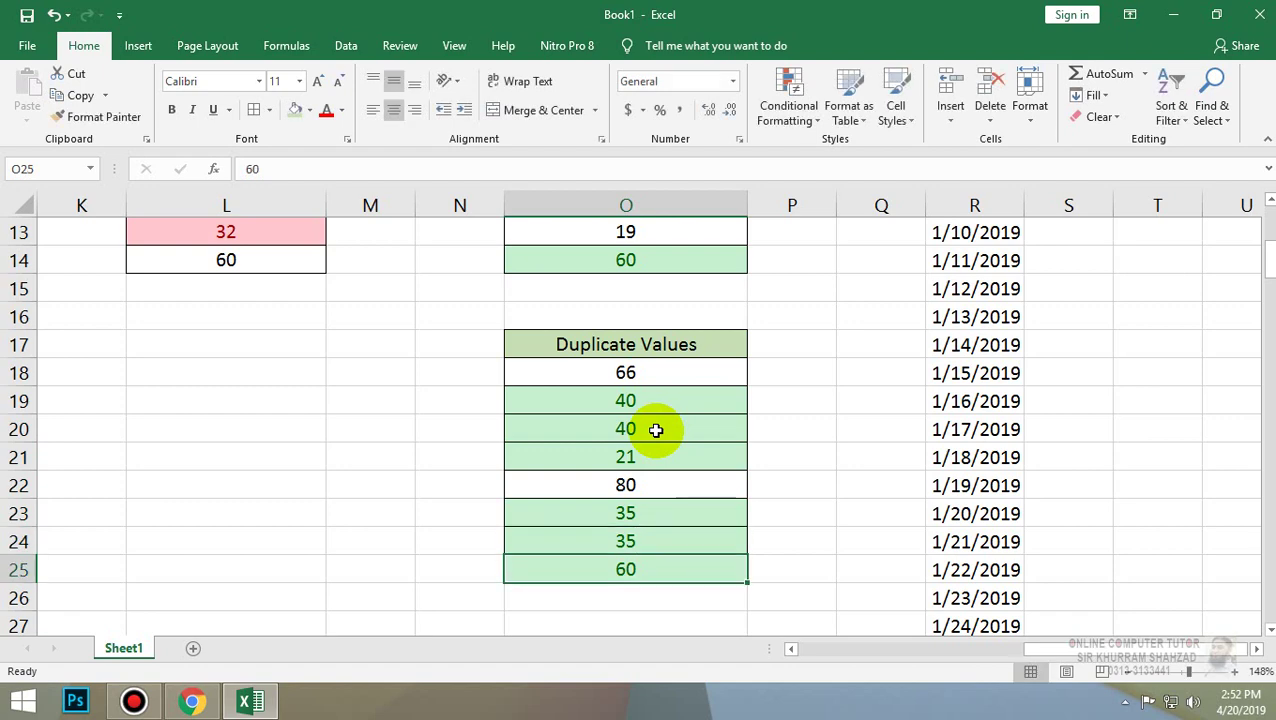
{"action": "left_click_drag", "start_coordinate": [659, 361], "coordinate": [680, 565]}
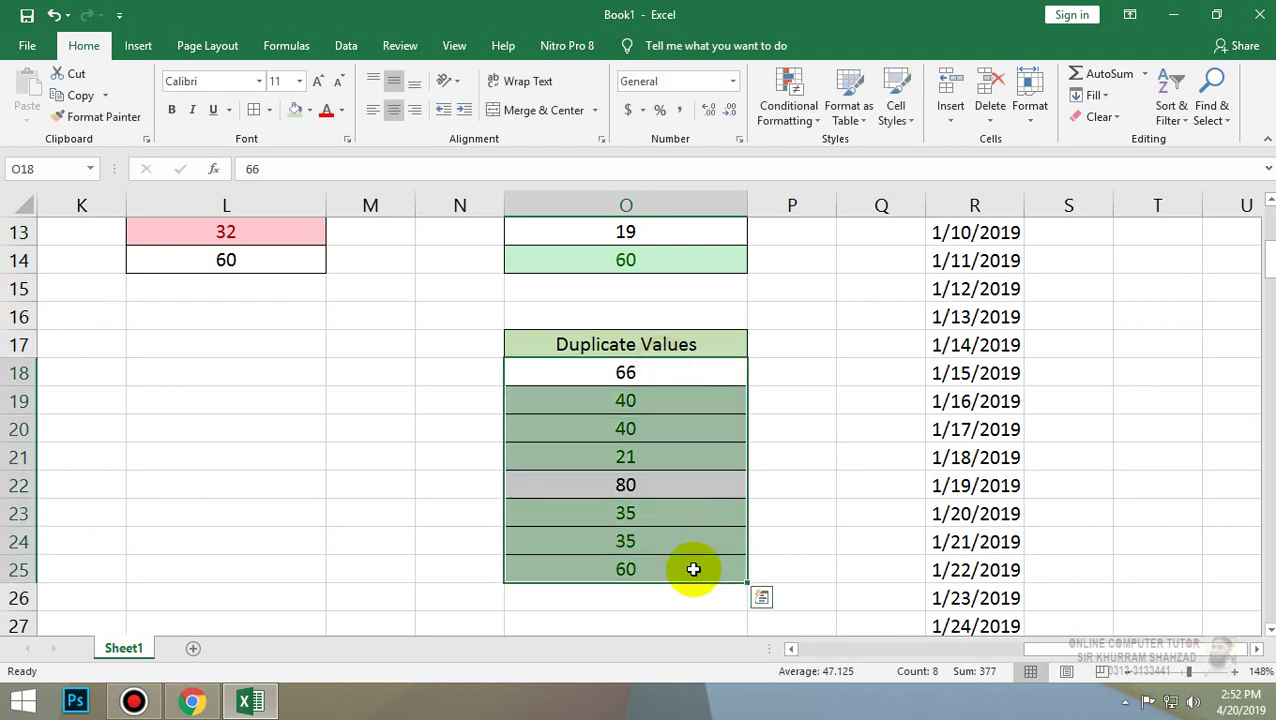
Clear the old green conditional formatting rules from the selected Duplicate Values cells.
{"action": "left_click", "coordinate": [1095, 117]}
{"action": "left_click", "coordinate": [770, 108]}
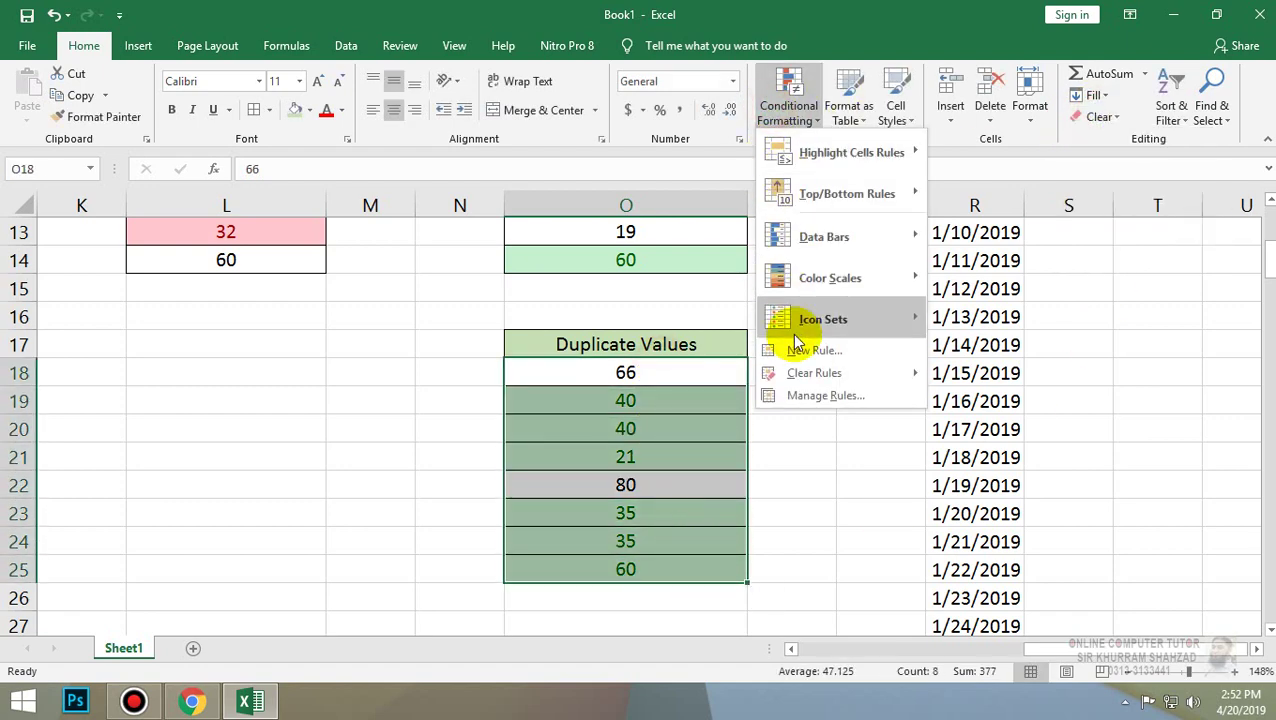
{"action": "mouse_move", "coordinate": [805, 335]}
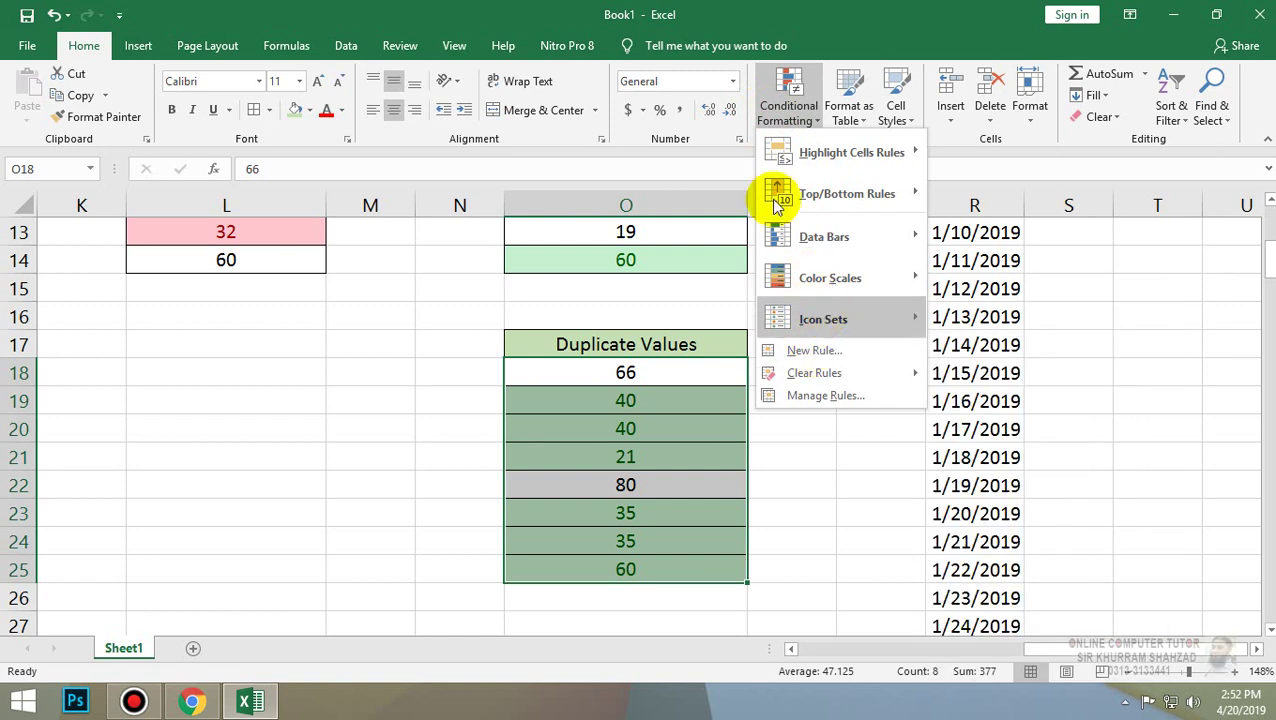
{"action": "mouse_move", "coordinate": [820, 372]}
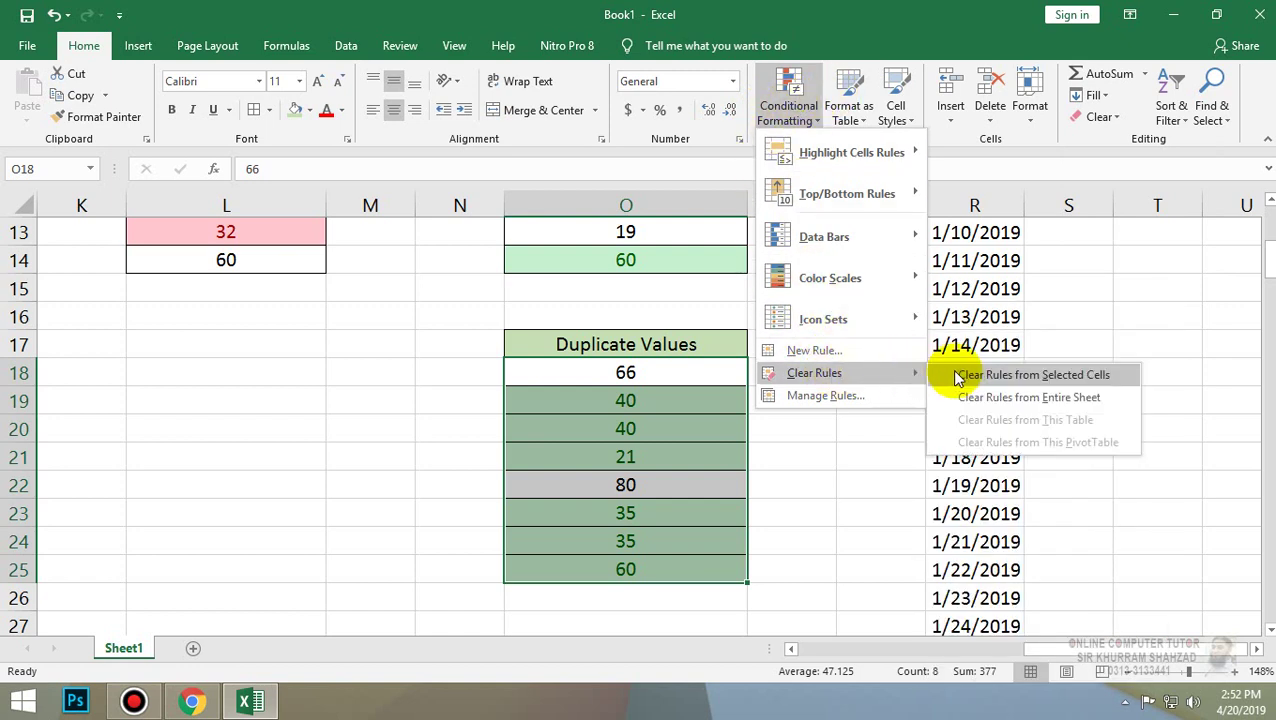
{"action": "left_click", "coordinate": [950, 372]}
Start a Duplicate Values rule for the list and choose Yellow Fill with Dark Yellow Text.
{"action": "left_click", "coordinate": [785, 100]}
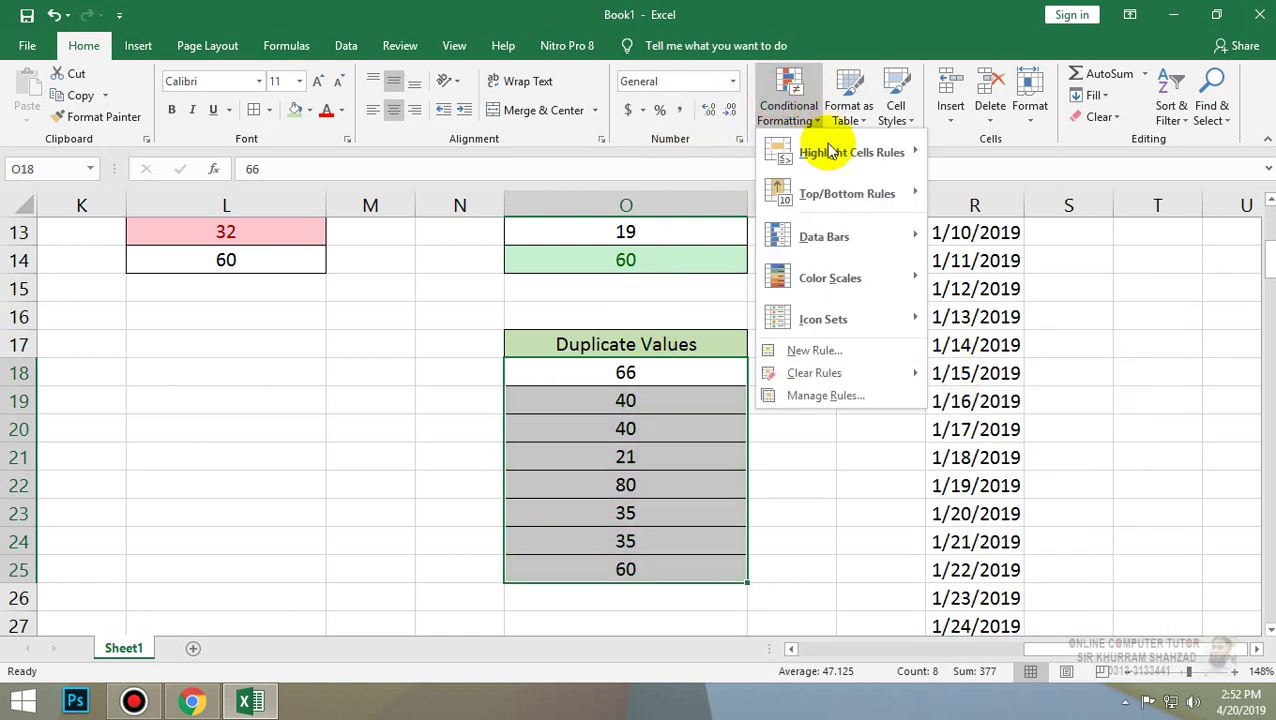
{"action": "mouse_move", "coordinate": [825, 148]}
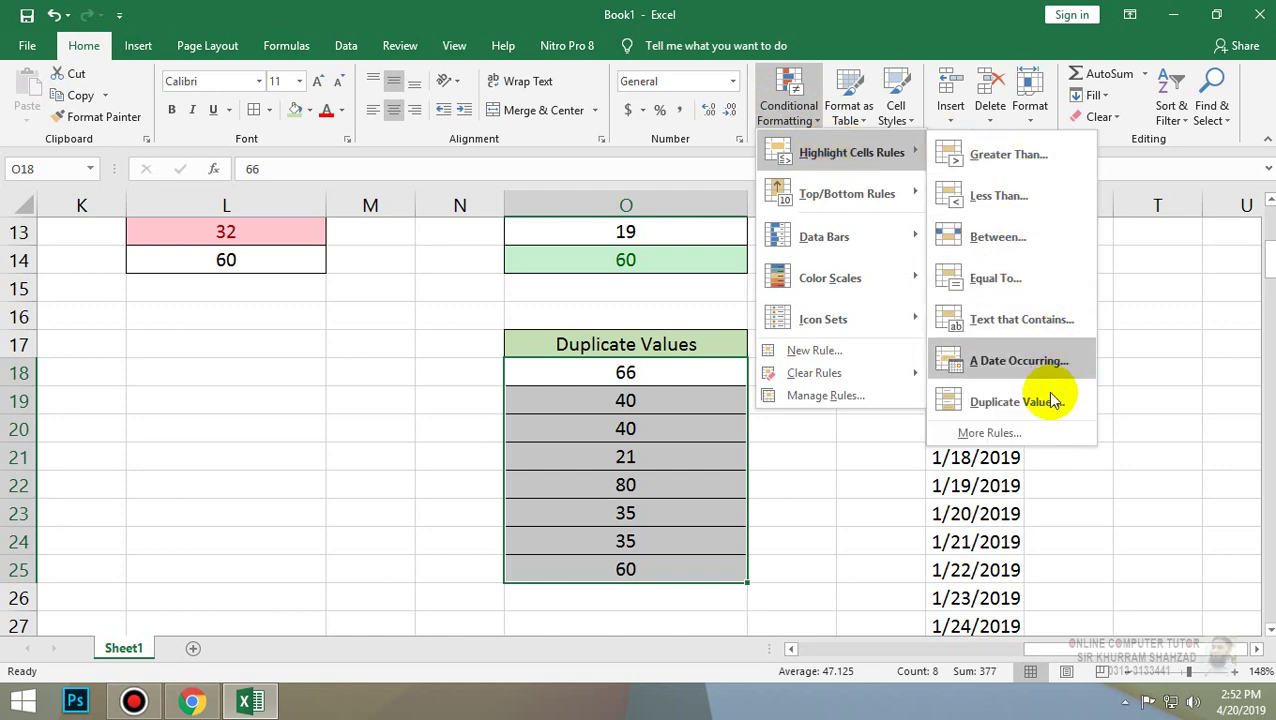
{"action": "left_click", "coordinate": [1040, 405]}
{"action": "left_click_drag", "start_coordinate": [600, 110], "coordinate": [286, 68]}
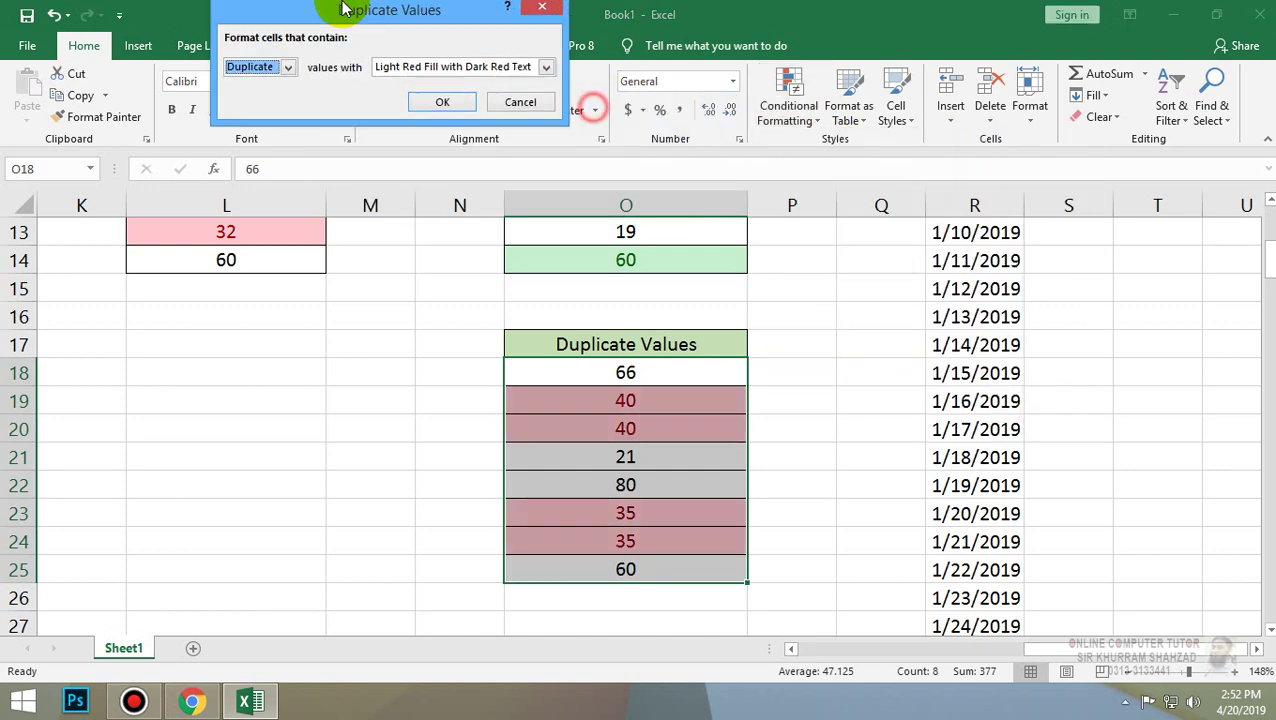
{"action": "left_click", "coordinate": [141, 126]}
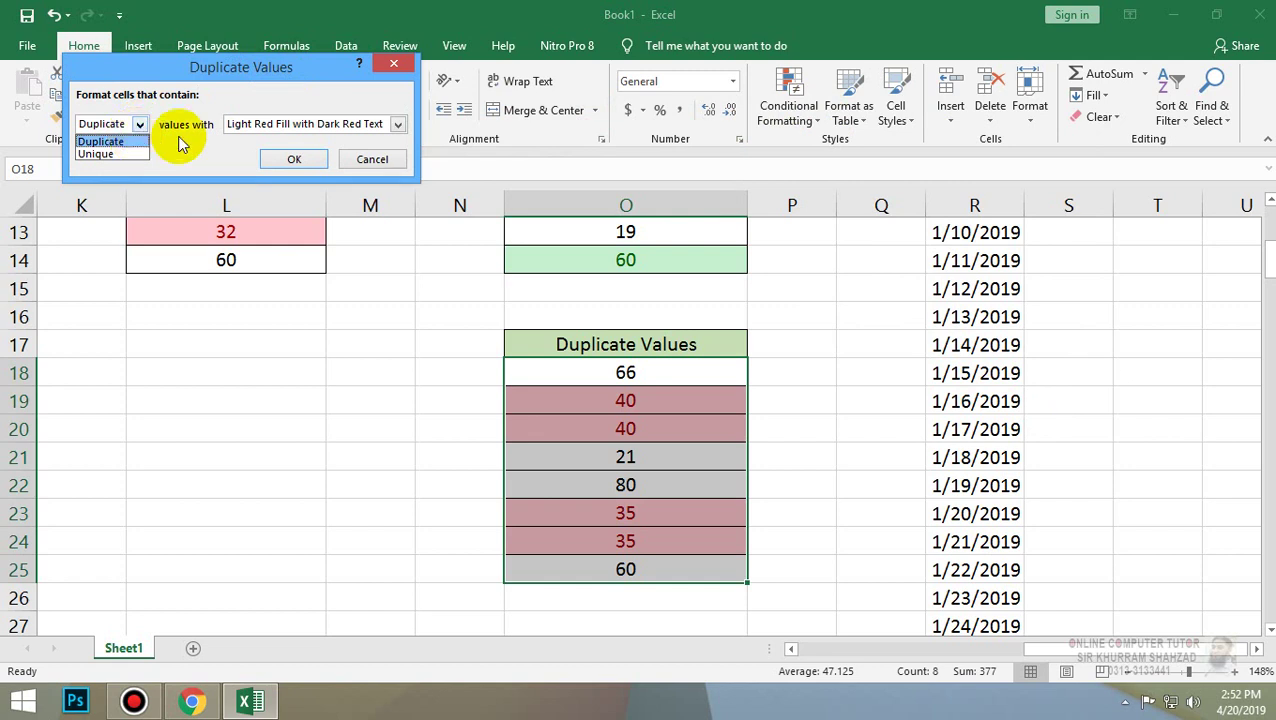
{"action": "left_click", "coordinate": [270, 123]}
{"action": "left_click", "coordinate": [283, 124]}
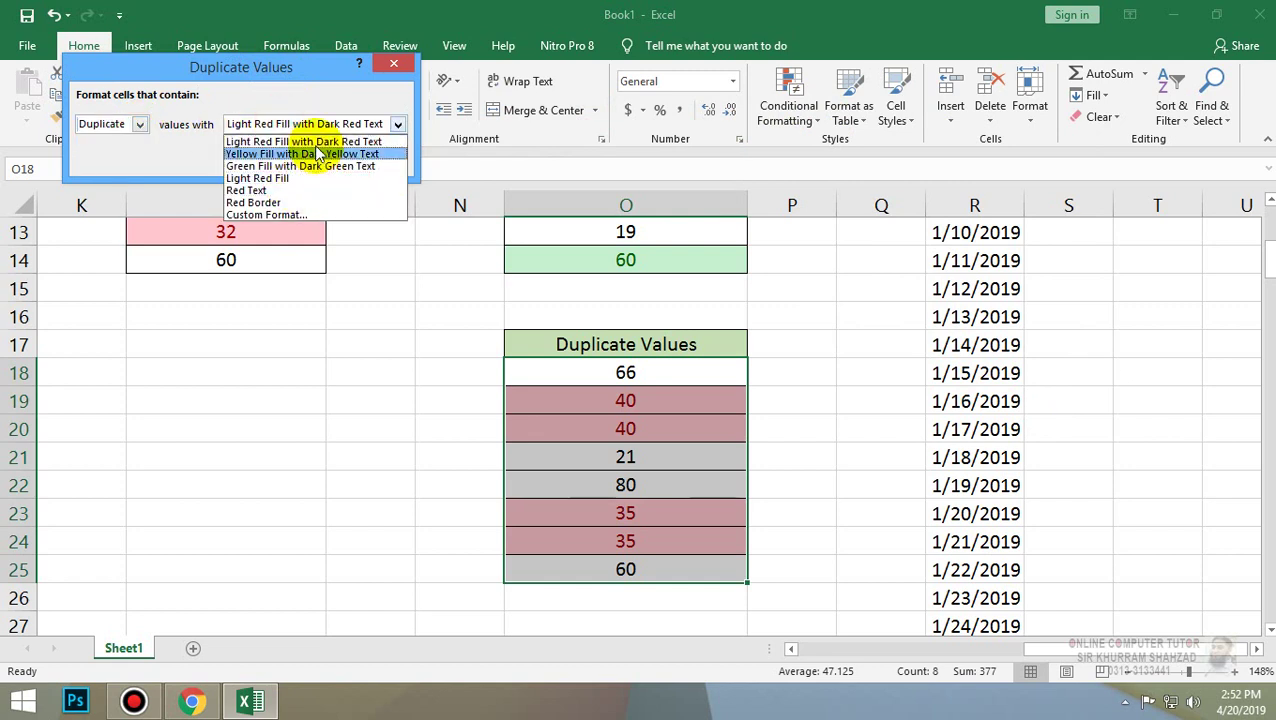
{"action": "left_click", "coordinate": [318, 155]}
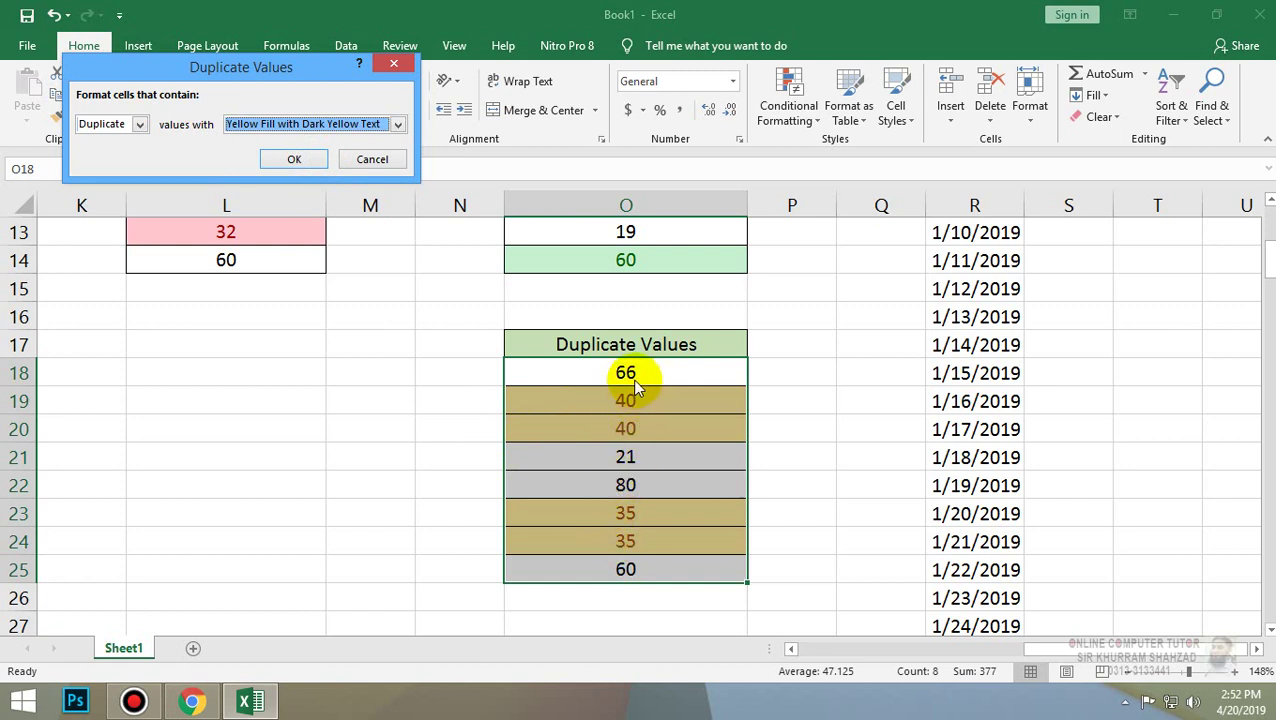
Preview the Unique option, switch back to Duplicate, and apply the yellow rule.
{"action": "left_click", "coordinate": [143, 124]}
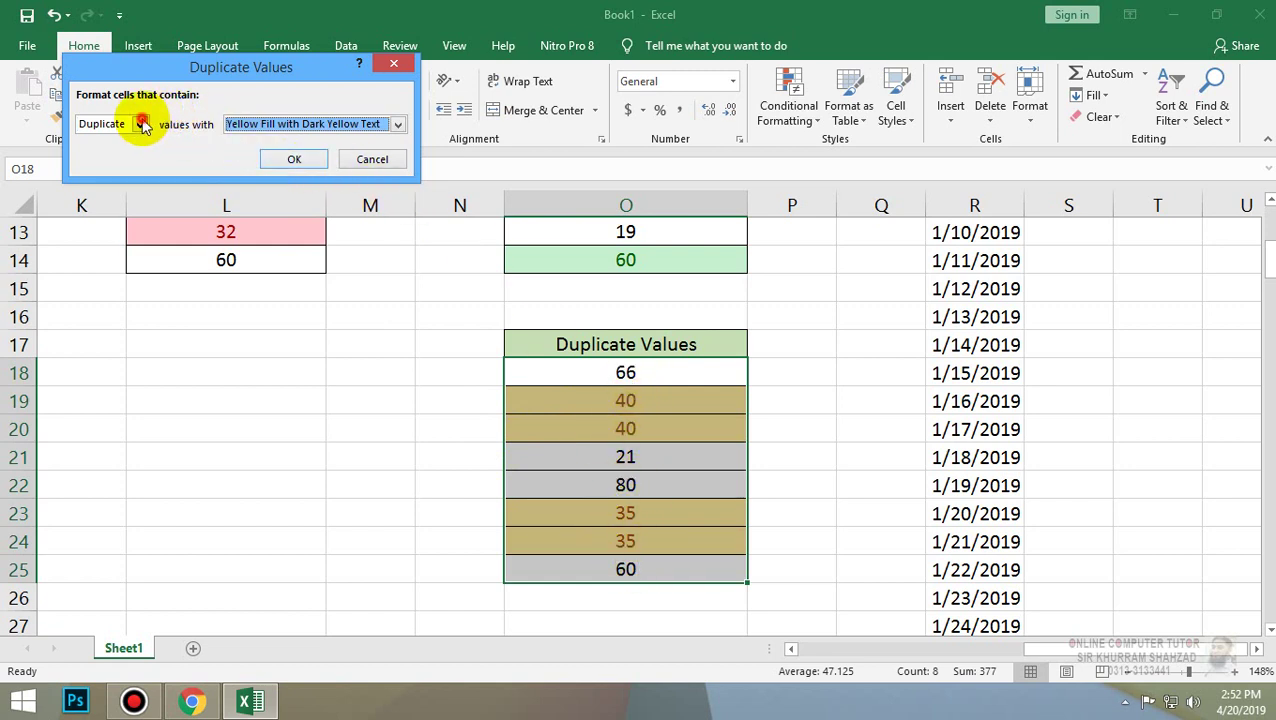
{"action": "left_click", "coordinate": [128, 152]}
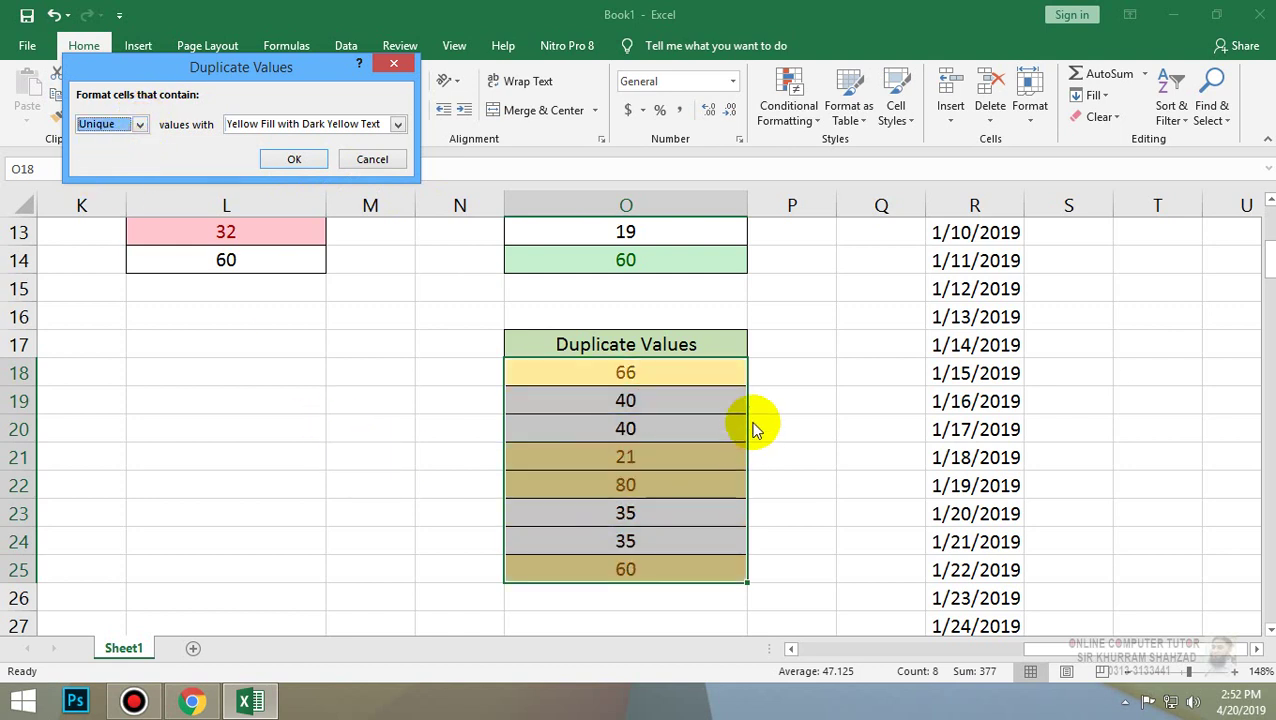
{"action": "left_click", "coordinate": [95, 123]}
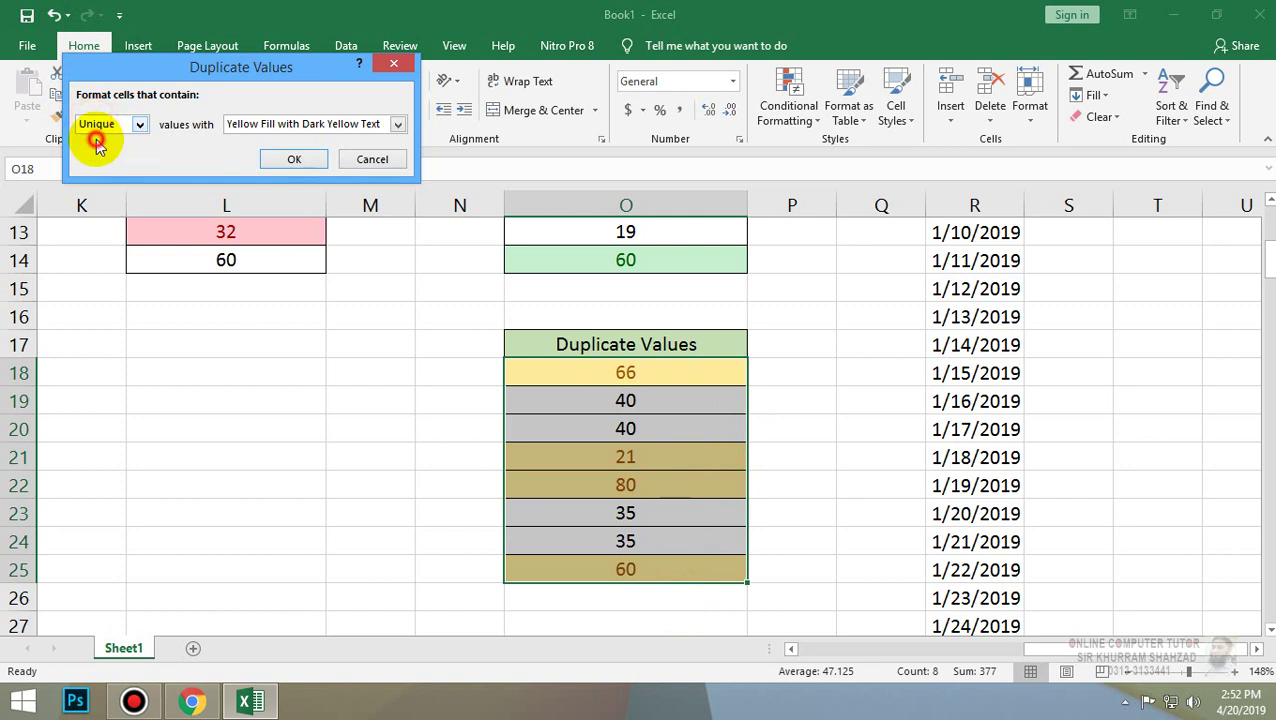
{"action": "left_click", "coordinate": [265, 160]}
{"action": "left_click", "coordinate": [598, 490]}
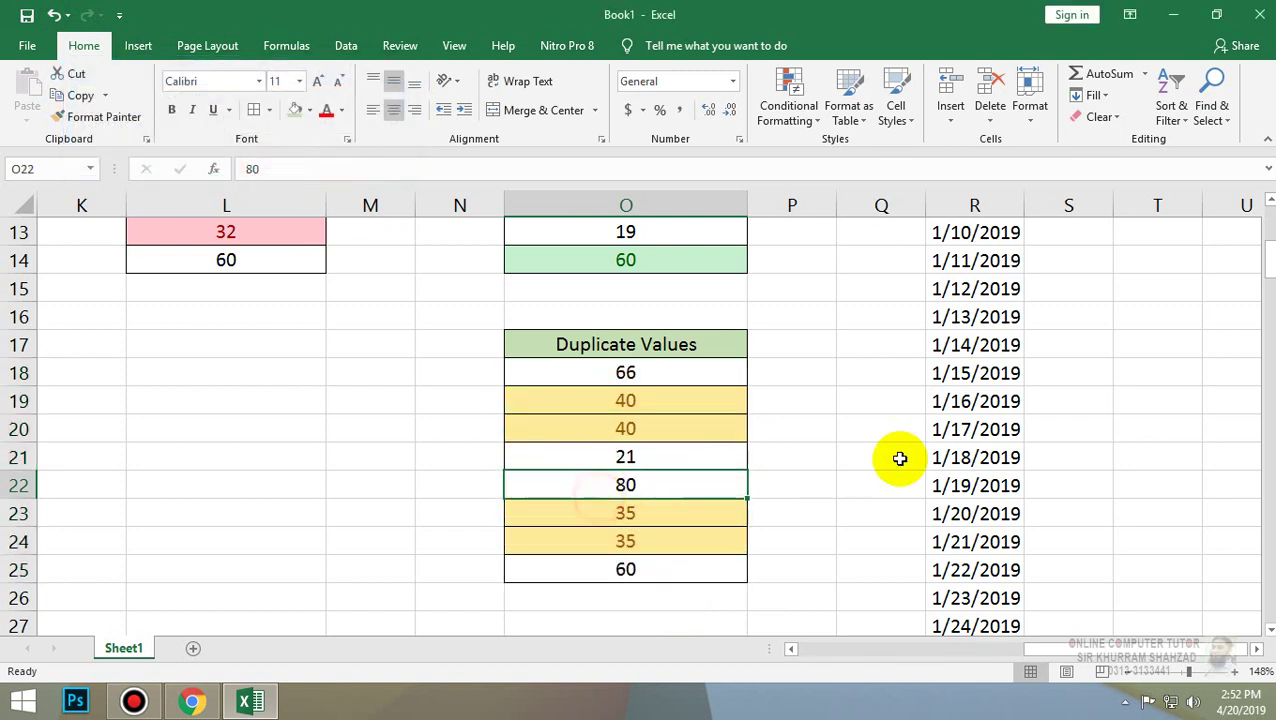
Change the 80 in O22 to 40, browse Highlight Cells Rules without changes, and scroll back up.
{"action": "type", "text": "40"}
{"action": "key", "text": "Return"}
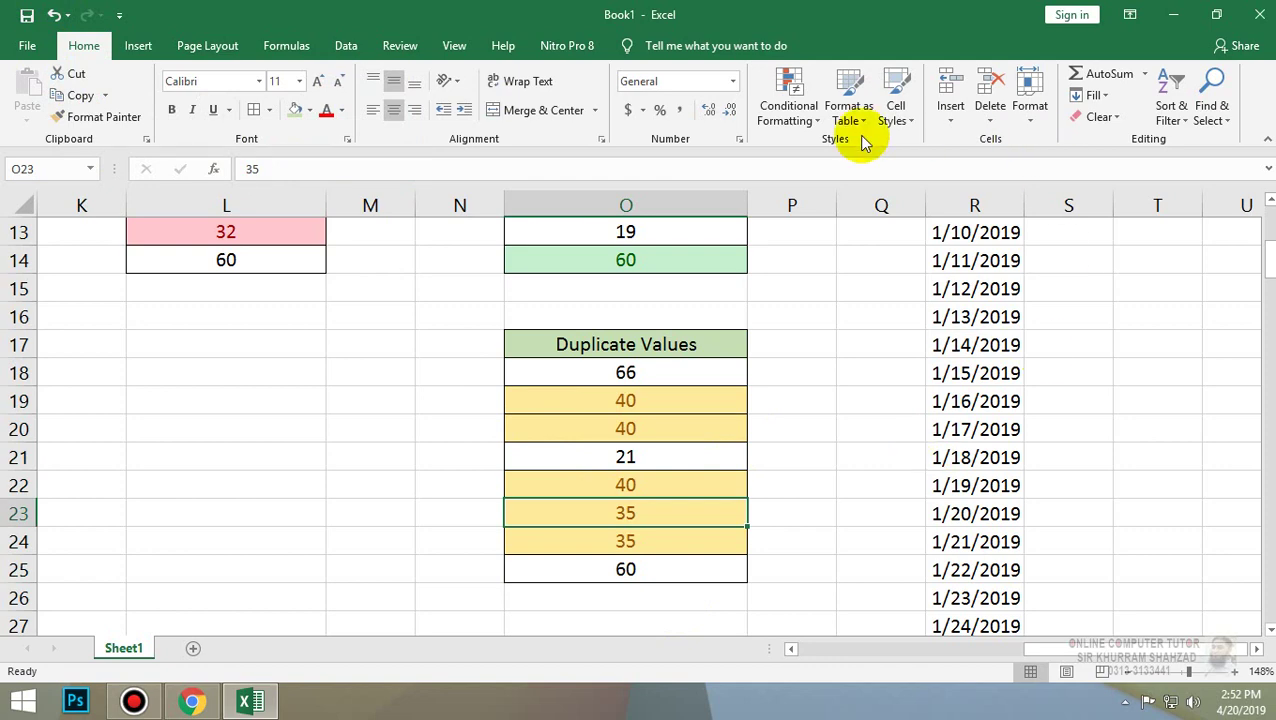
{"action": "left_click", "coordinate": [789, 100]}
{"action": "mouse_move", "coordinate": [833, 160]}
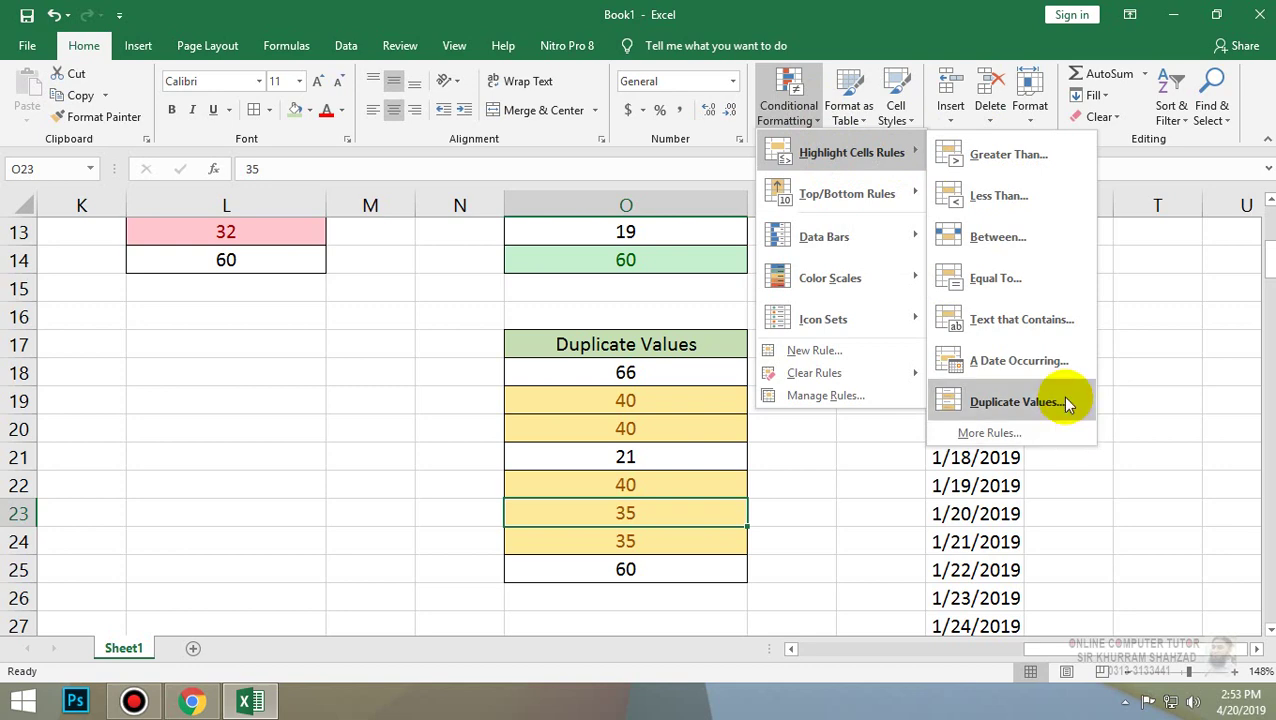
{"action": "left_click", "coordinate": [821, 540]}
{"action": "scroll", "coordinate": [821, 540], "scroll_direction": "up", "scroll_amount": 4}
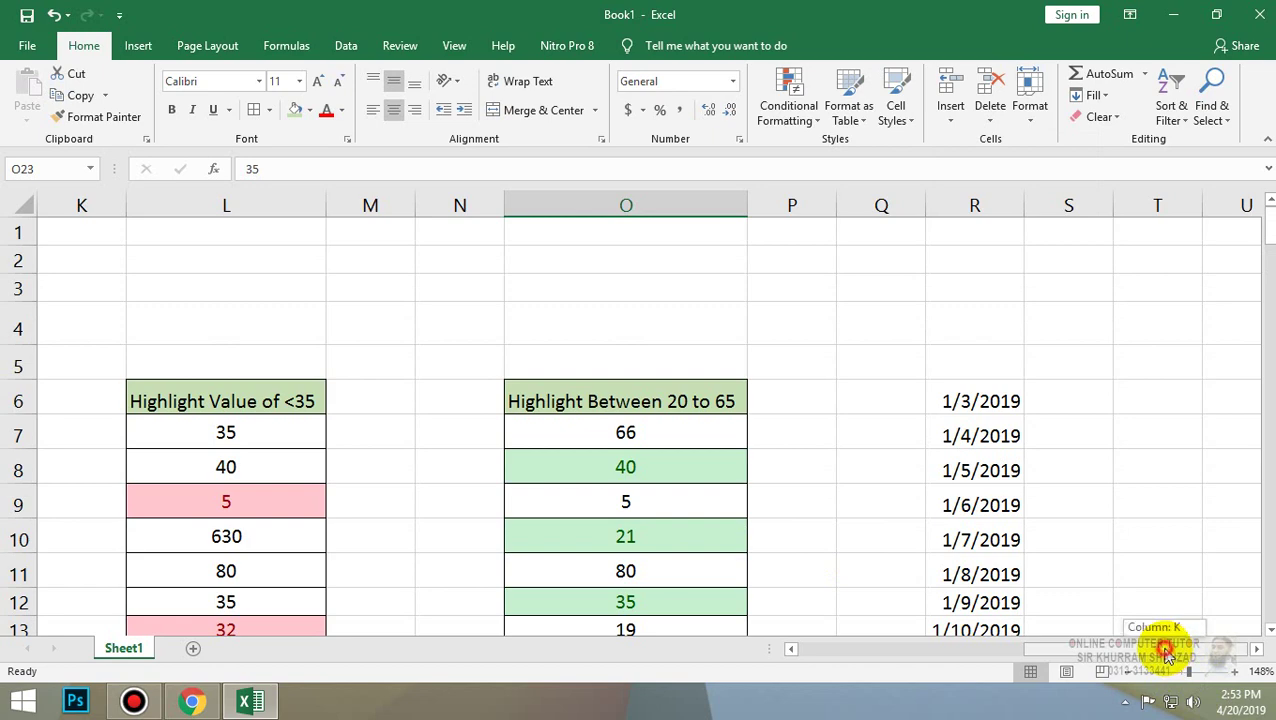
Correct the E11 label from 'Duplicatw Values' to 'Duplicate Values'.
{"action": "left_click_drag", "start_coordinate": [1165, 652], "coordinate": [985, 624]}
{"action": "left_click", "coordinate": [973, 620]}
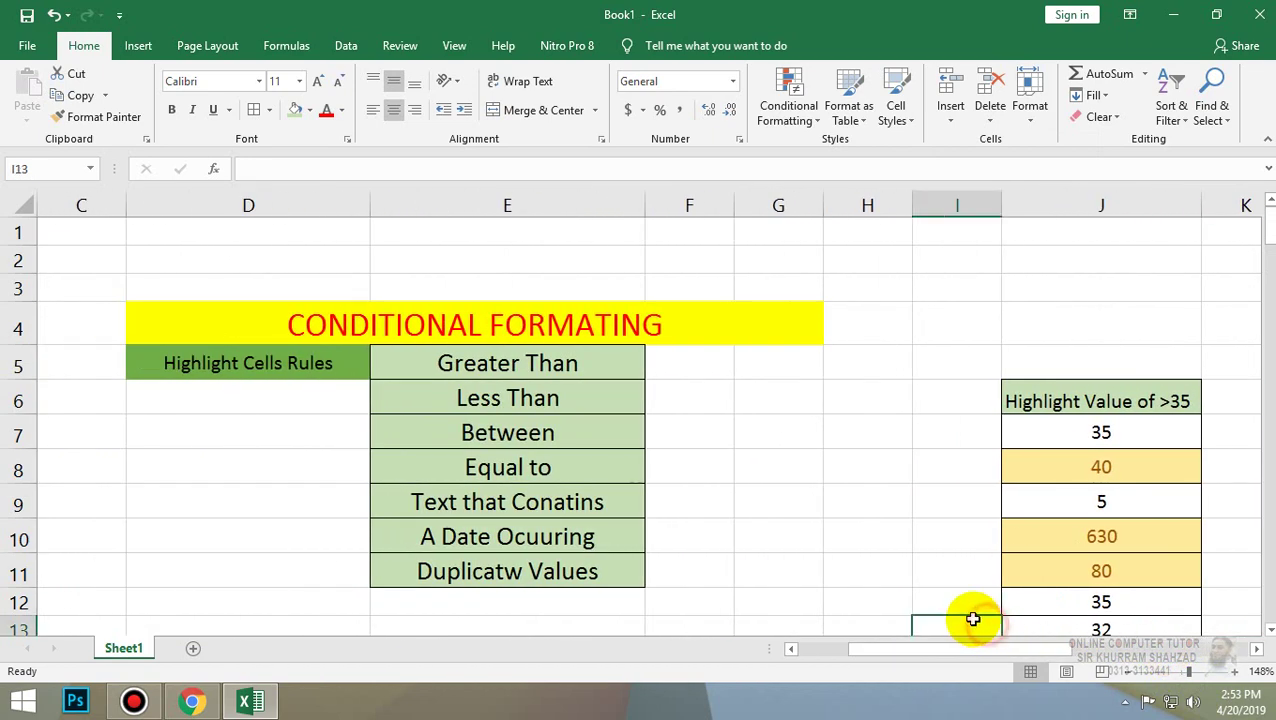
{"action": "double_click", "coordinate": [521, 576]}
{"action": "key", "text": "BackSpace"}
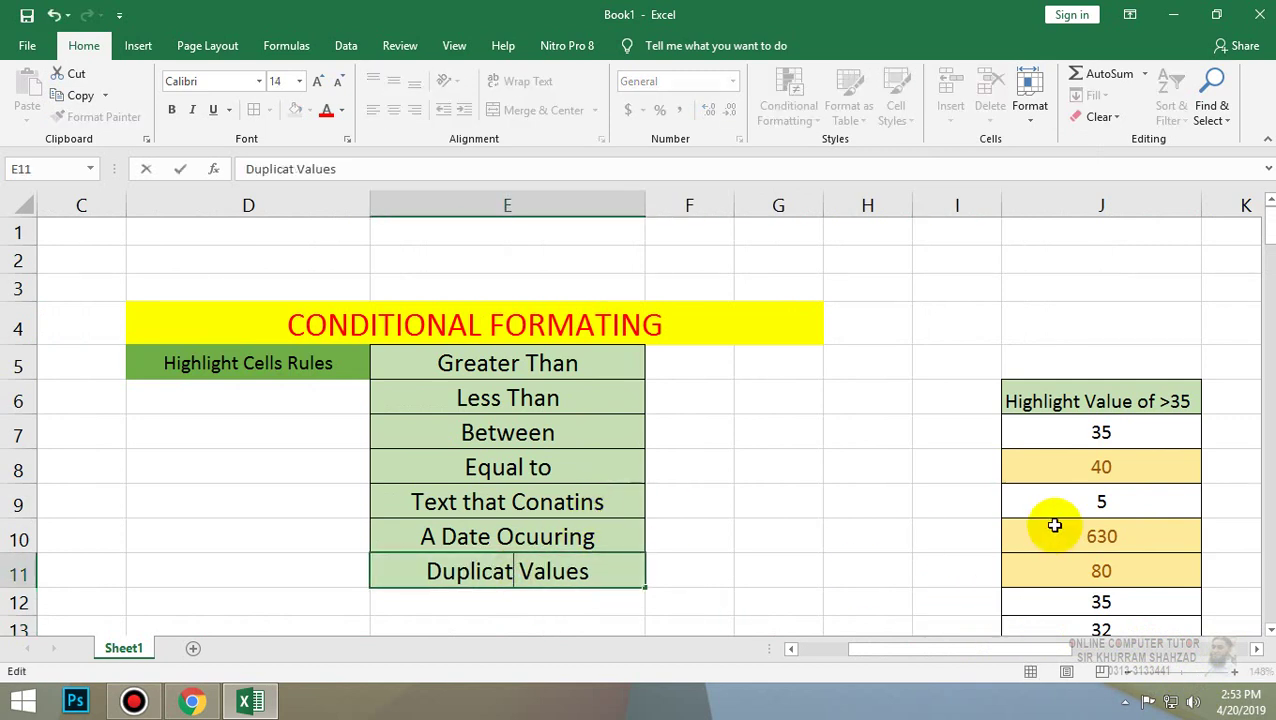
{"action": "type", "text": "e"}
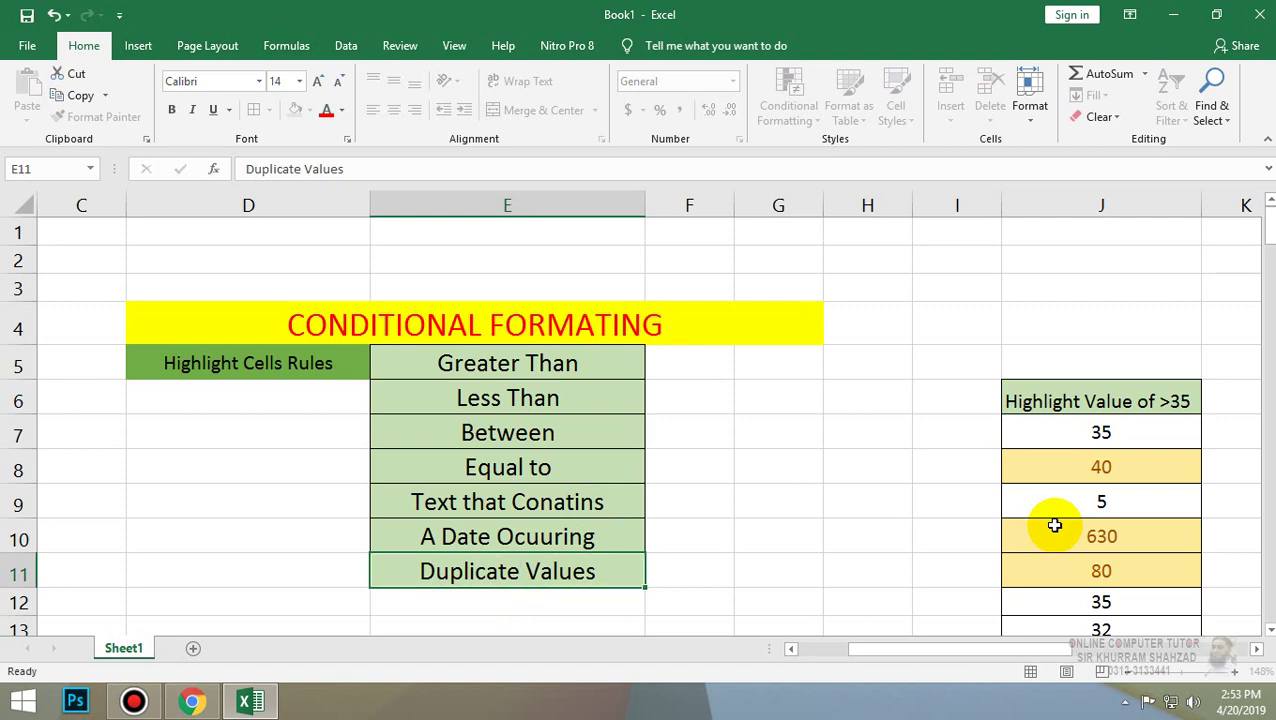